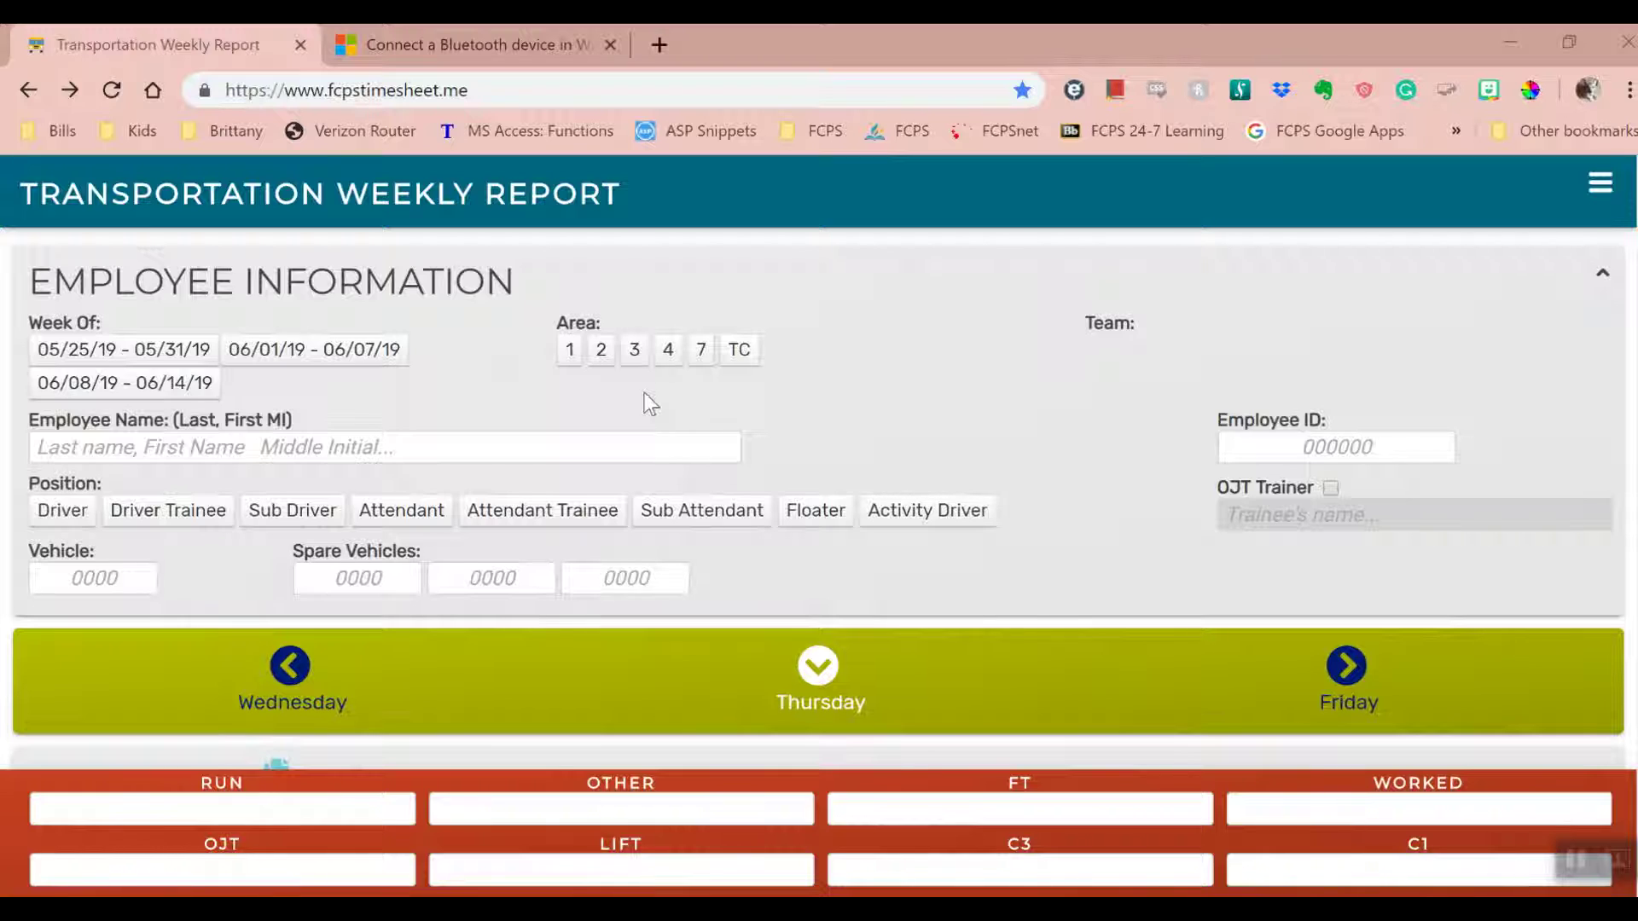
# - Select week 06/01/19–06/07/19, Area 3 and Team 36, and enter the employee's name and ID
pyautogui.click(316, 362)
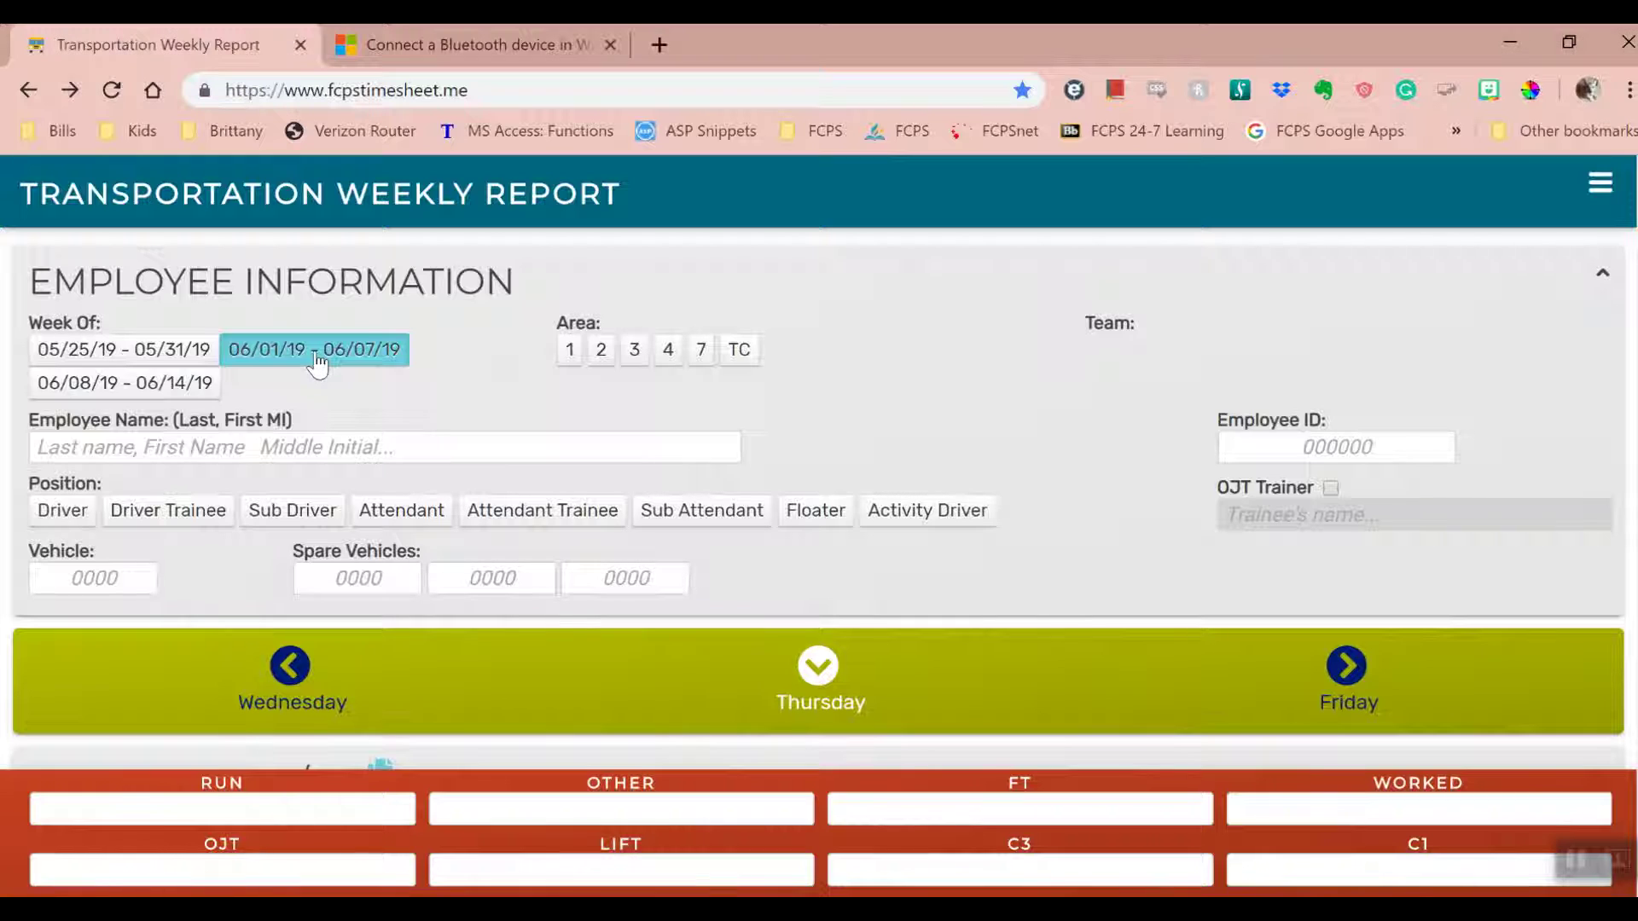
pyautogui.click(638, 352)
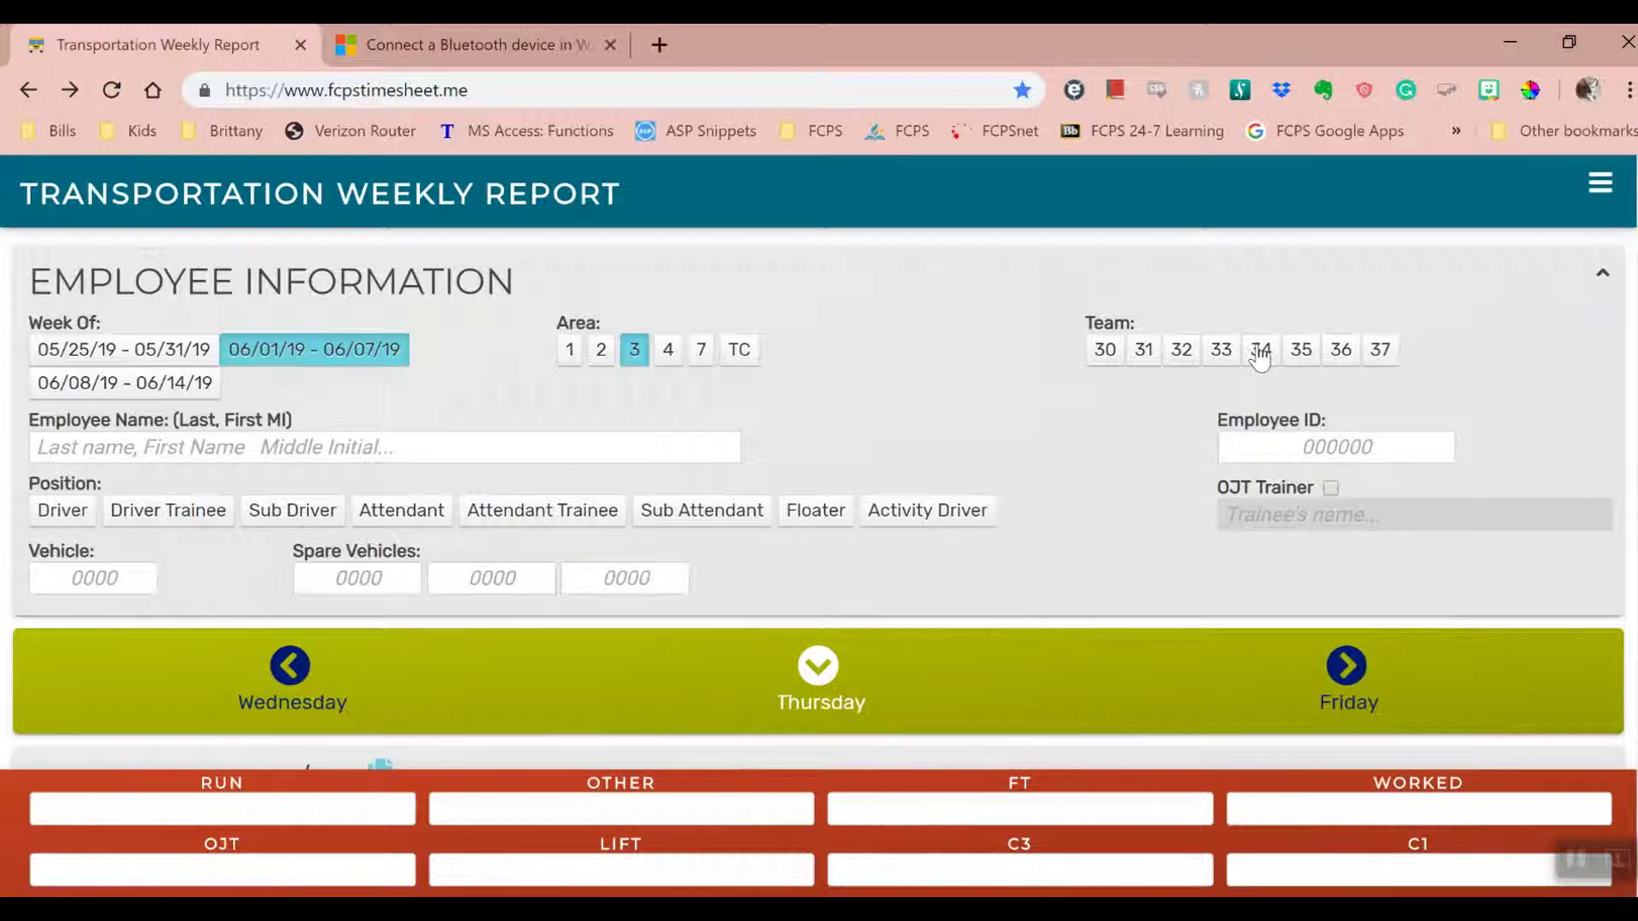
pyautogui.click(1351, 360)
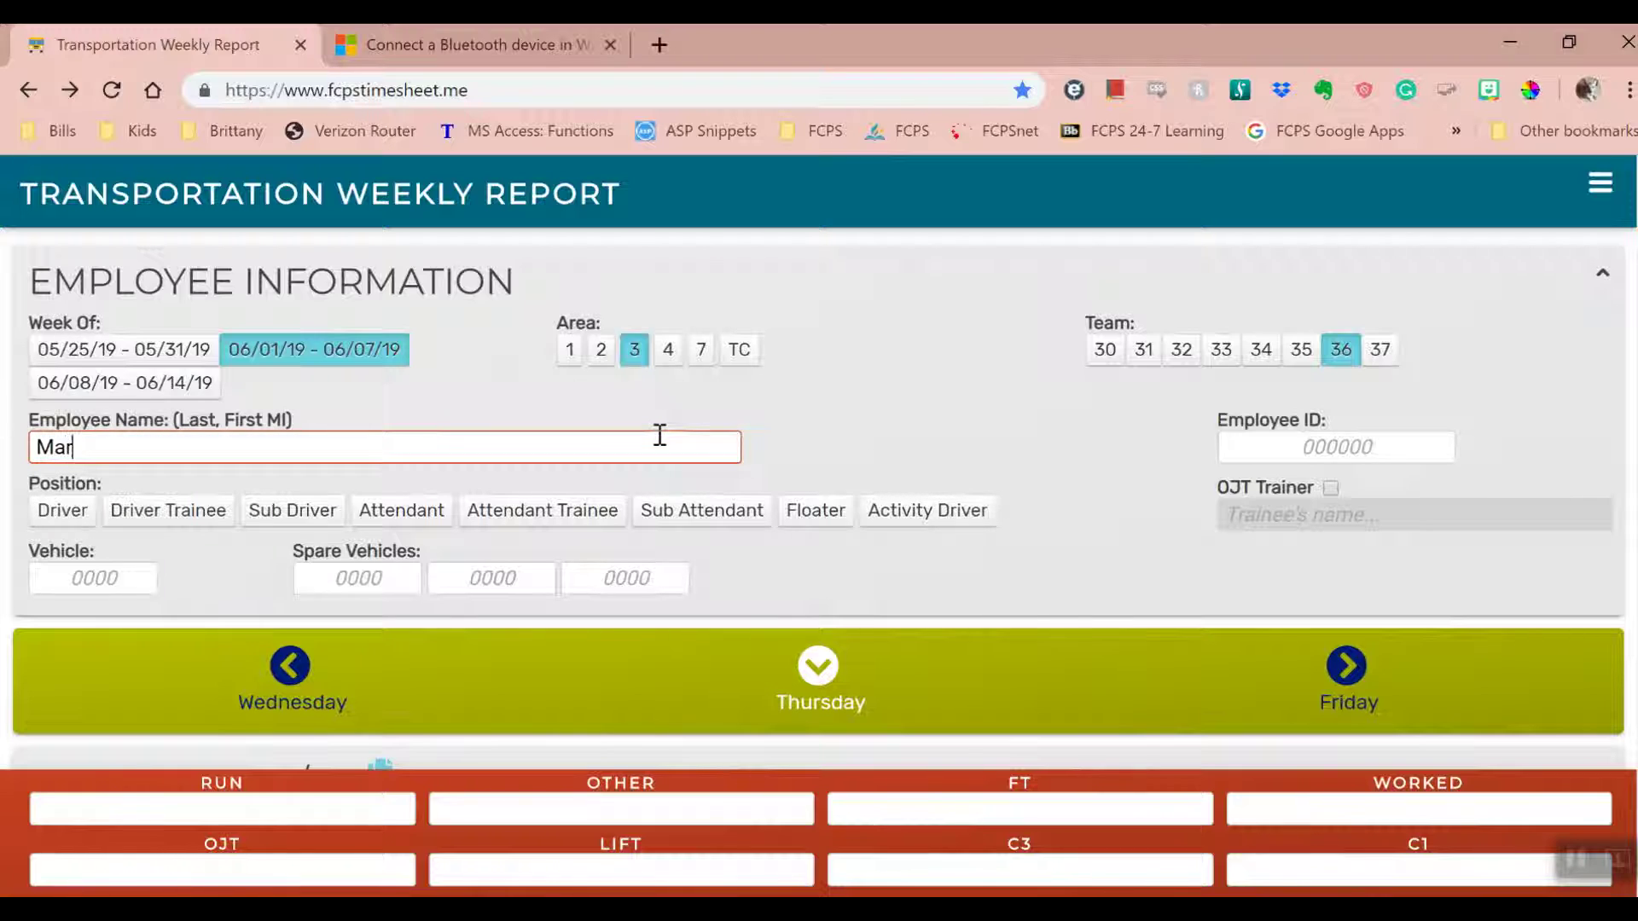
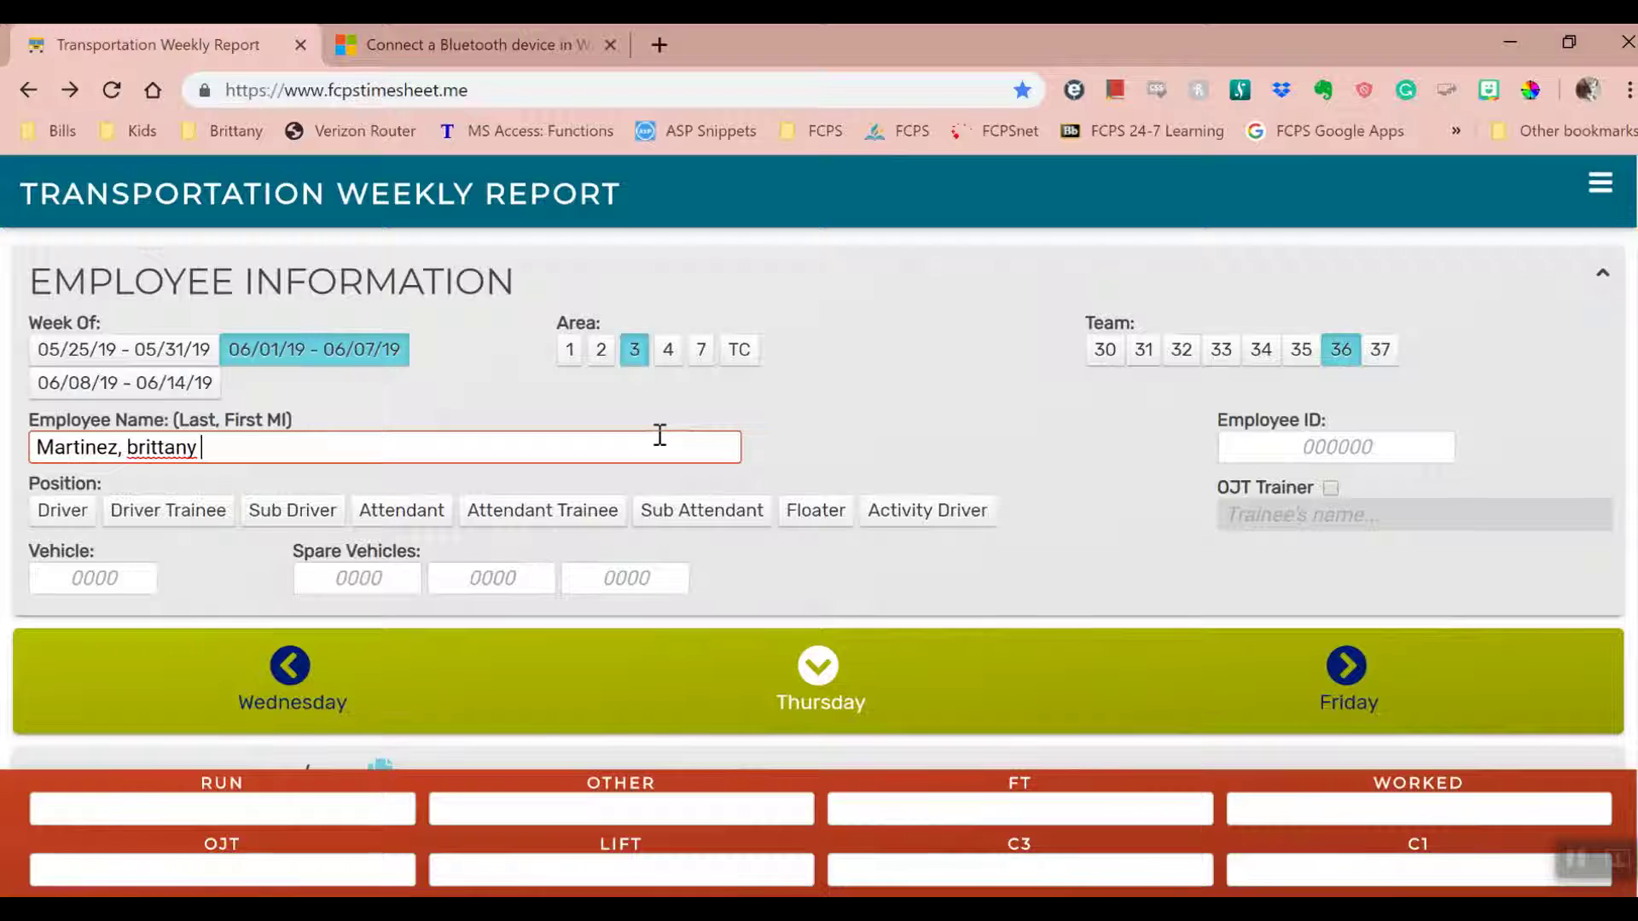
pyautogui.click(842, 446)
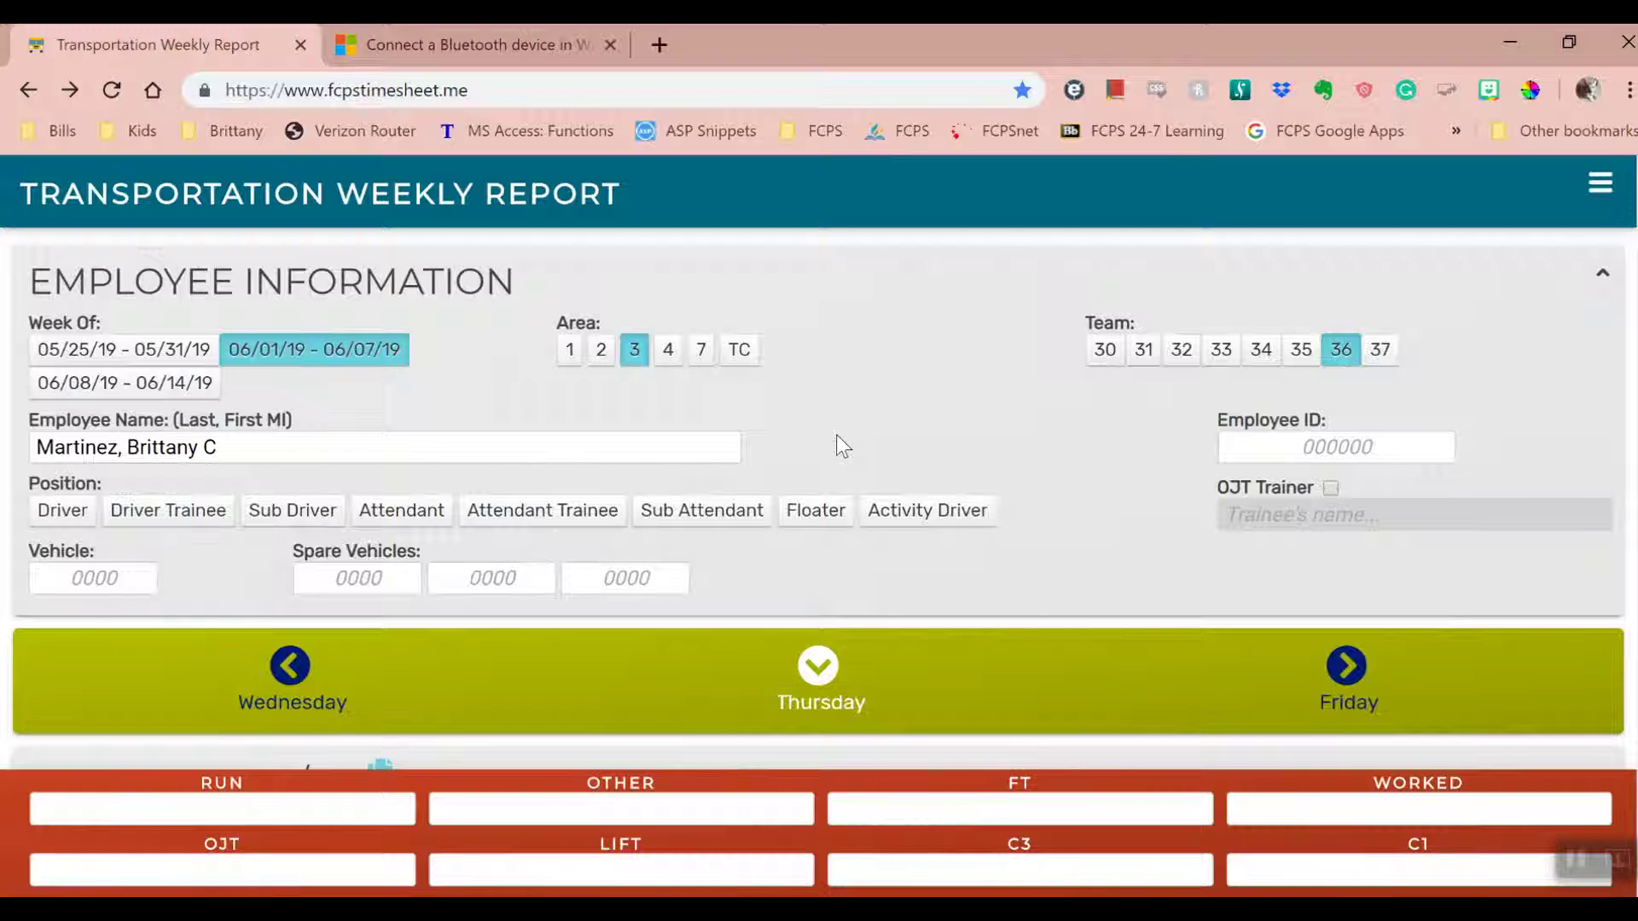
pyautogui.click(1261, 446)
pyautogui.write('123456')
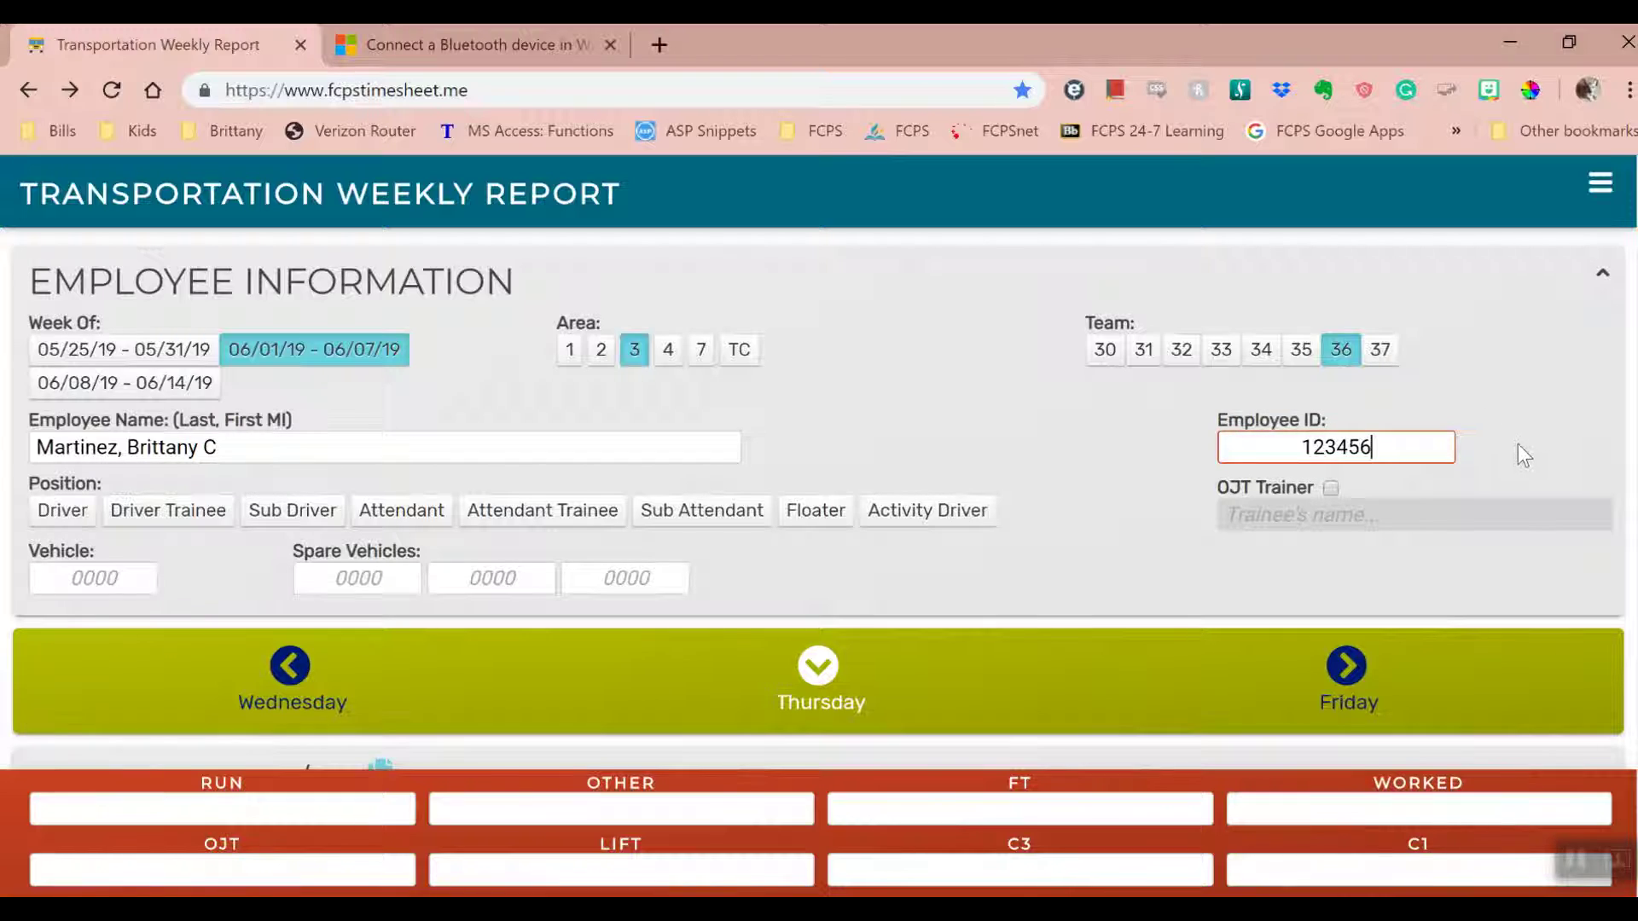
pyautogui.click(1503, 452)
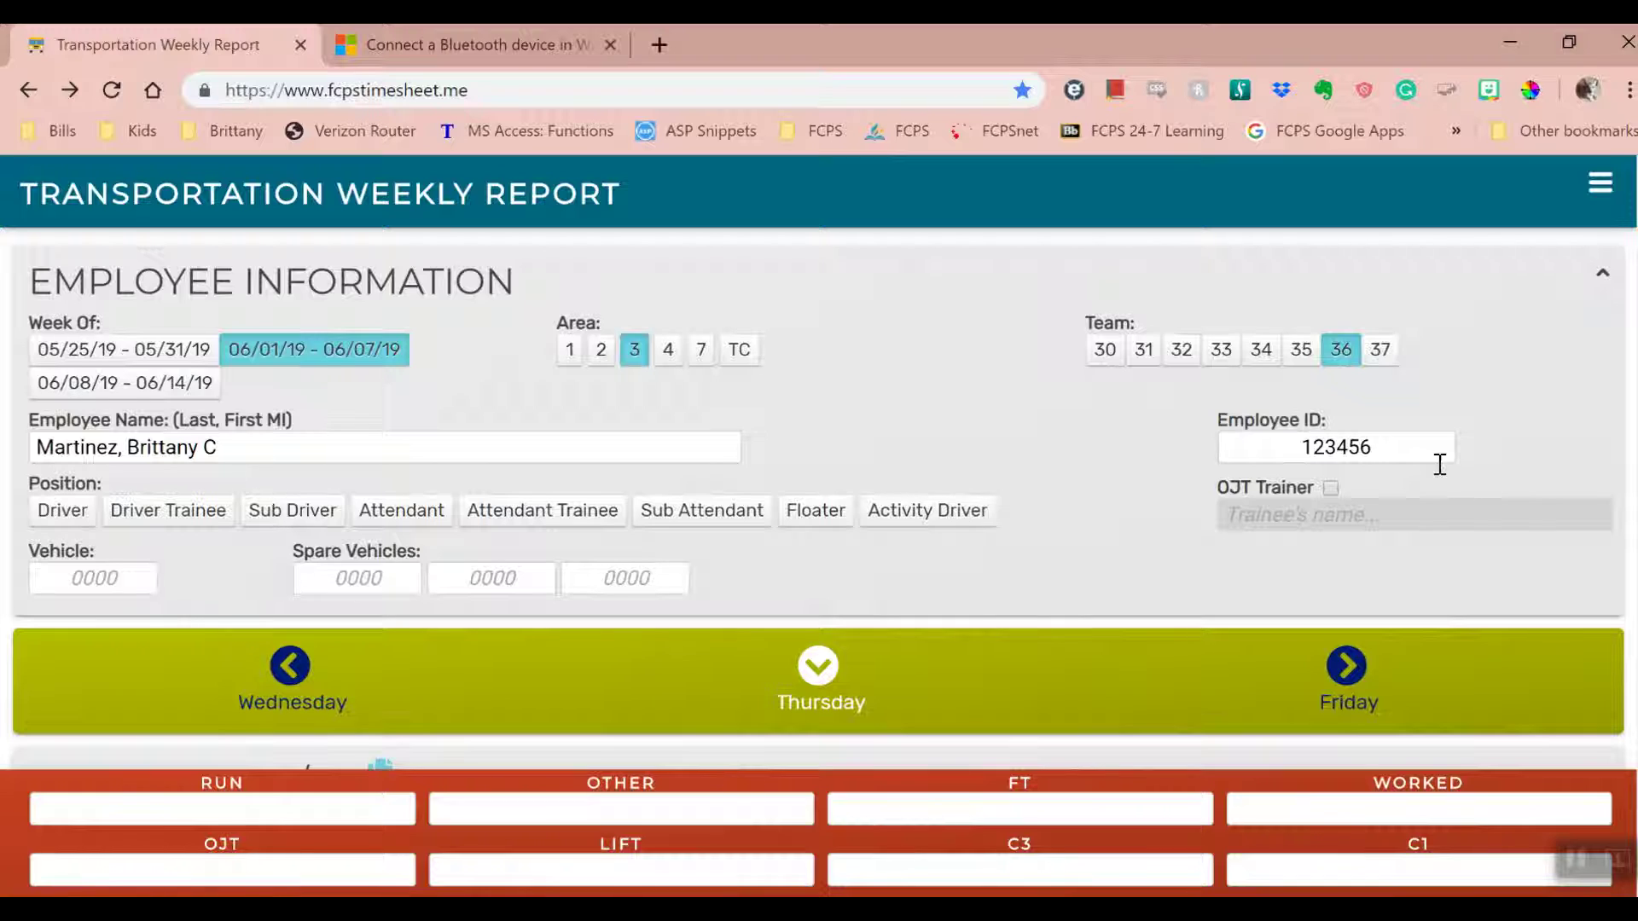
# - Set the position to Driver and mark as OJT Trainer with trainee 'Trainee Driver'
pyautogui.click(62, 527)
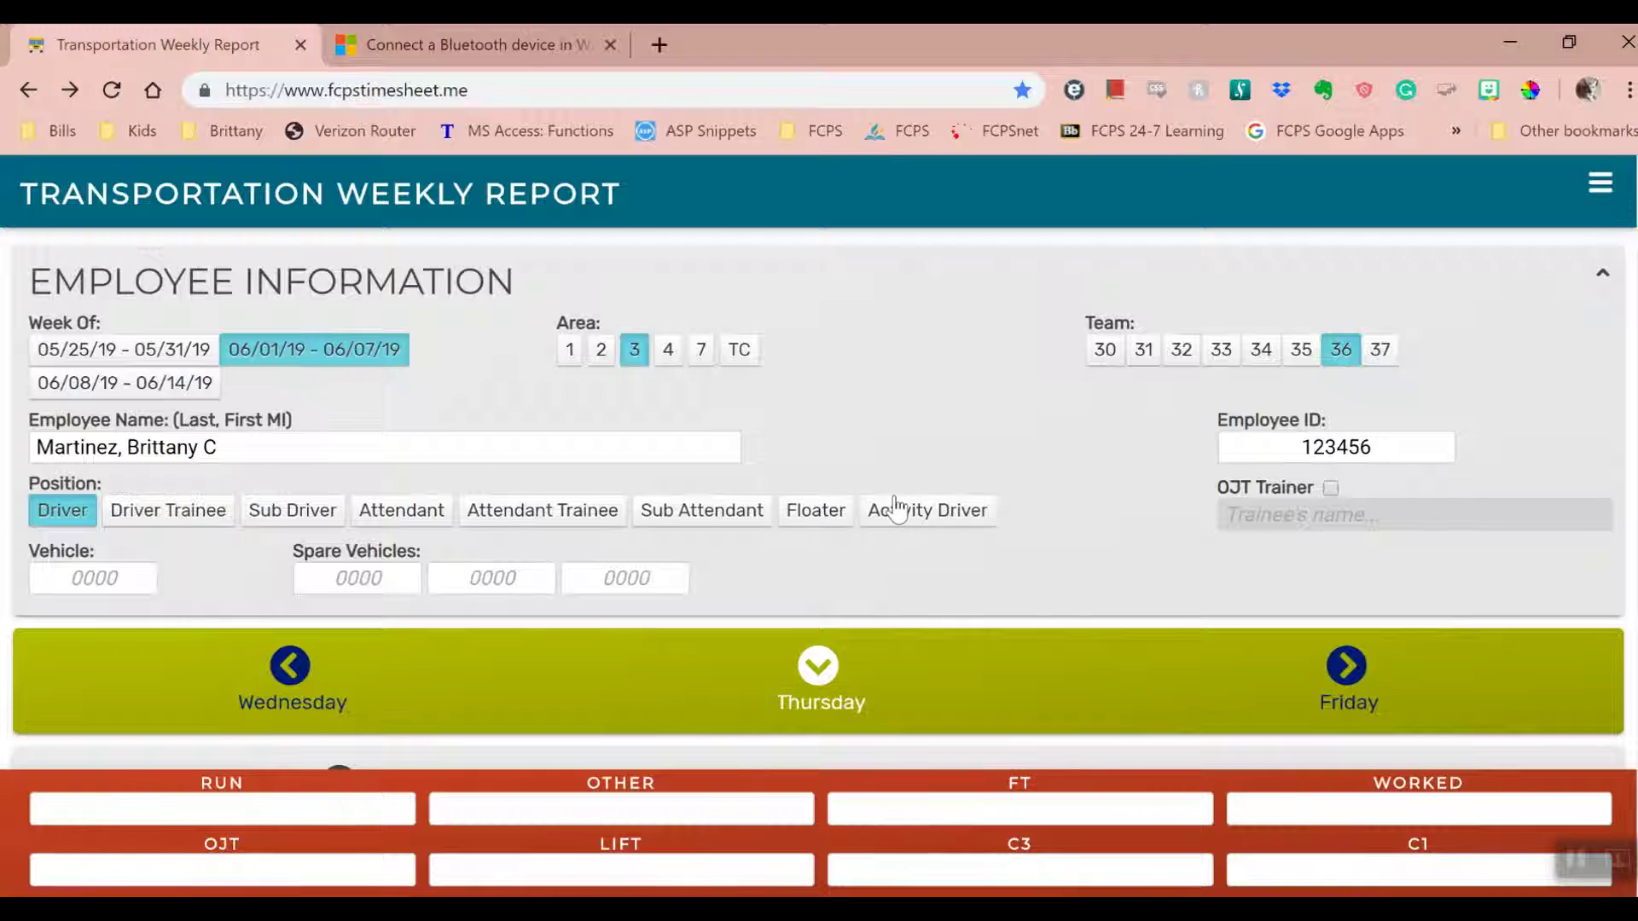
pyautogui.click(1330, 489)
pyautogui.write('Trina')
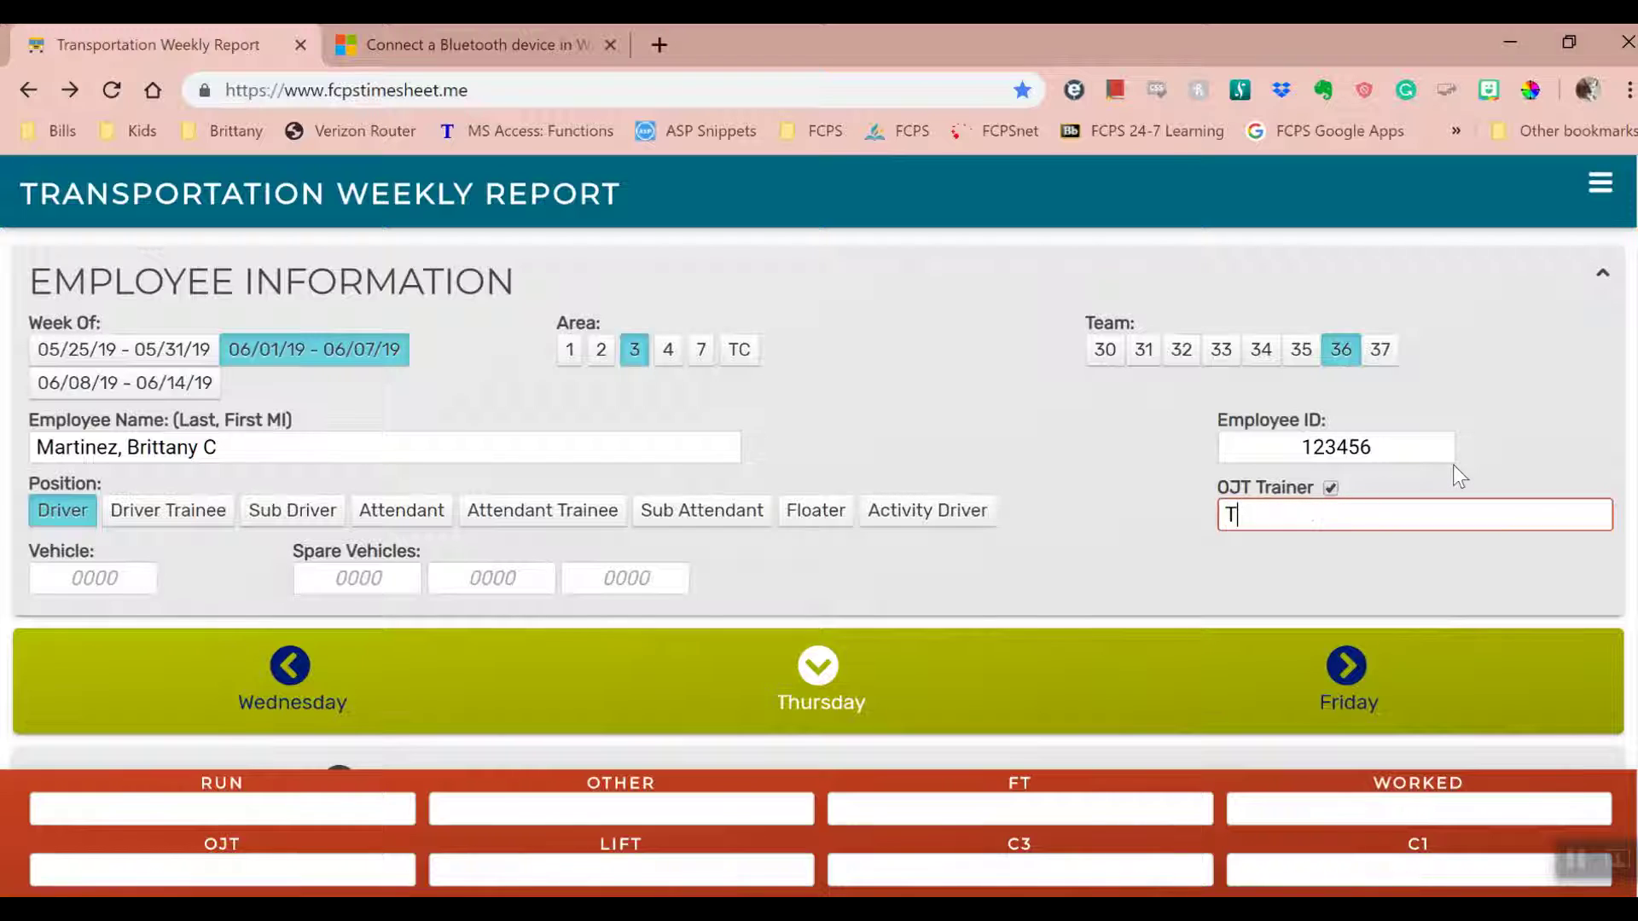
pyautogui.press('BackSpace')
pyautogui.press('BackSpace')
pyautogui.press('BackSpace')
pyautogui.write('ainee Driver')
pyautogui.click(1184, 548)
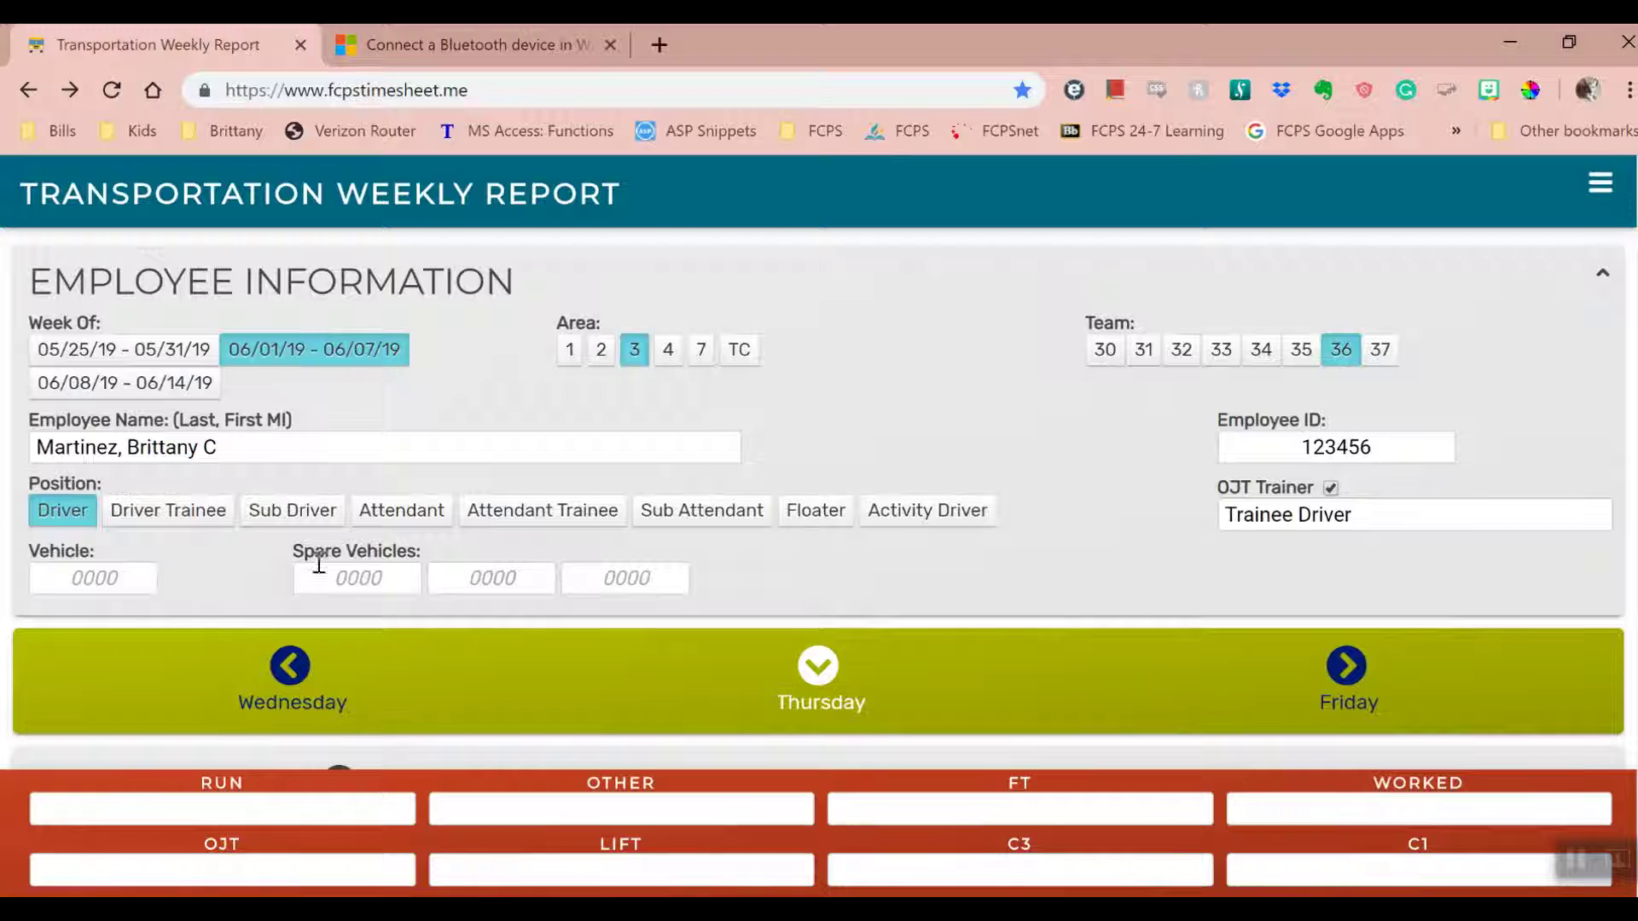
# - Enter vehicle 1454 and spare vehicle 1543, then collapse Employee Information
pyautogui.click(128, 576)
pyautogui.write('1454')
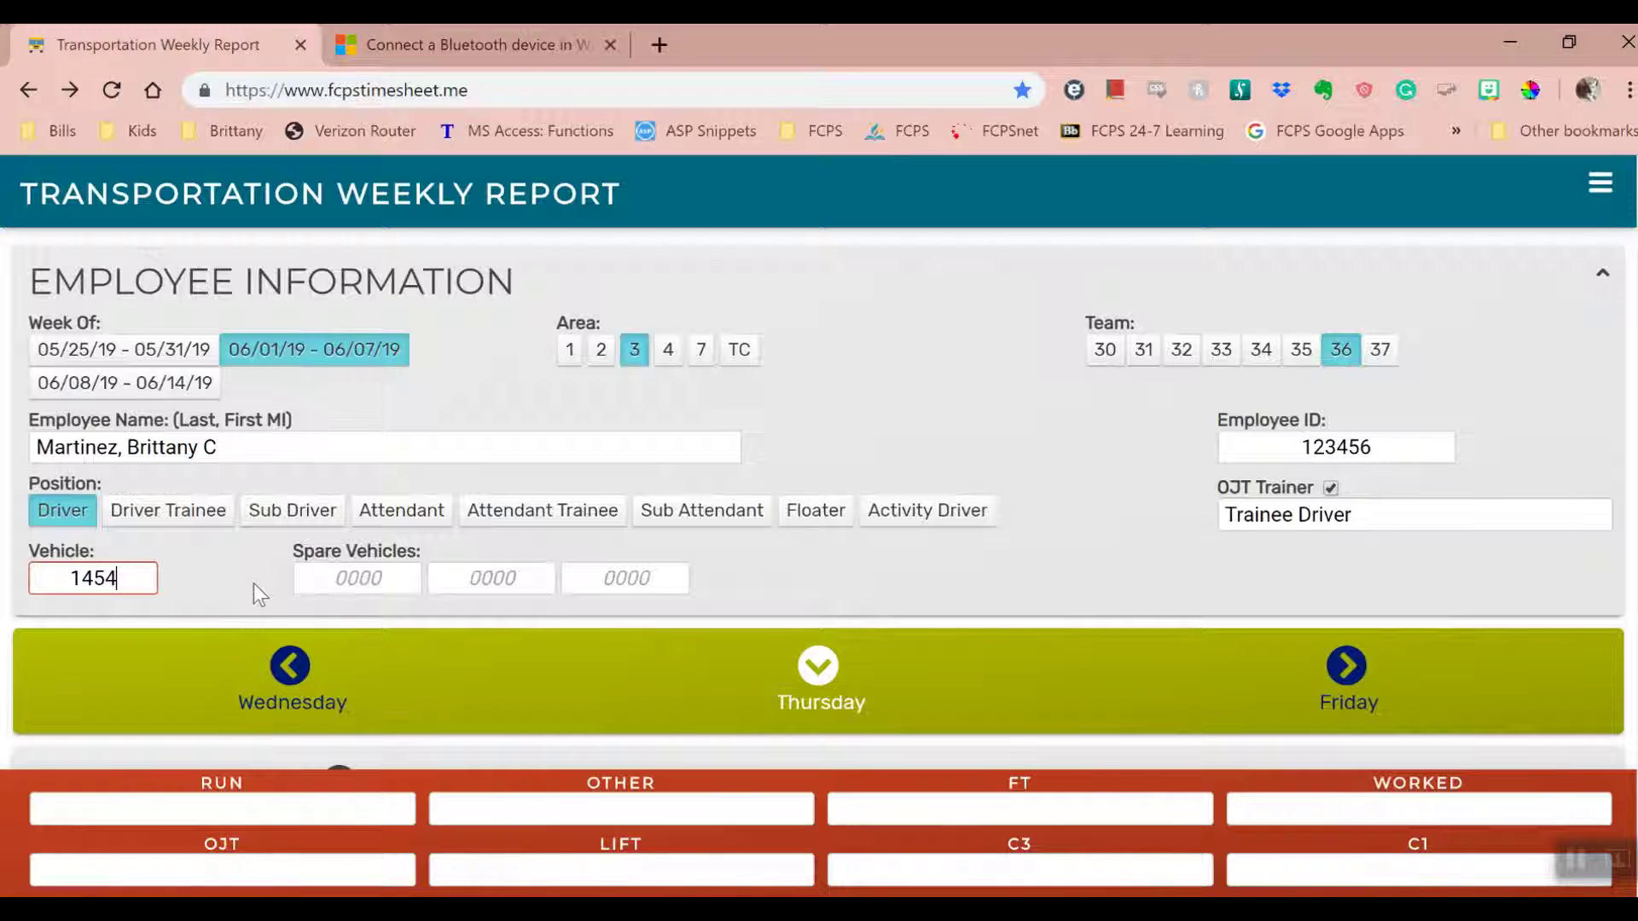
pyautogui.click(257, 583)
pyautogui.click(356, 579)
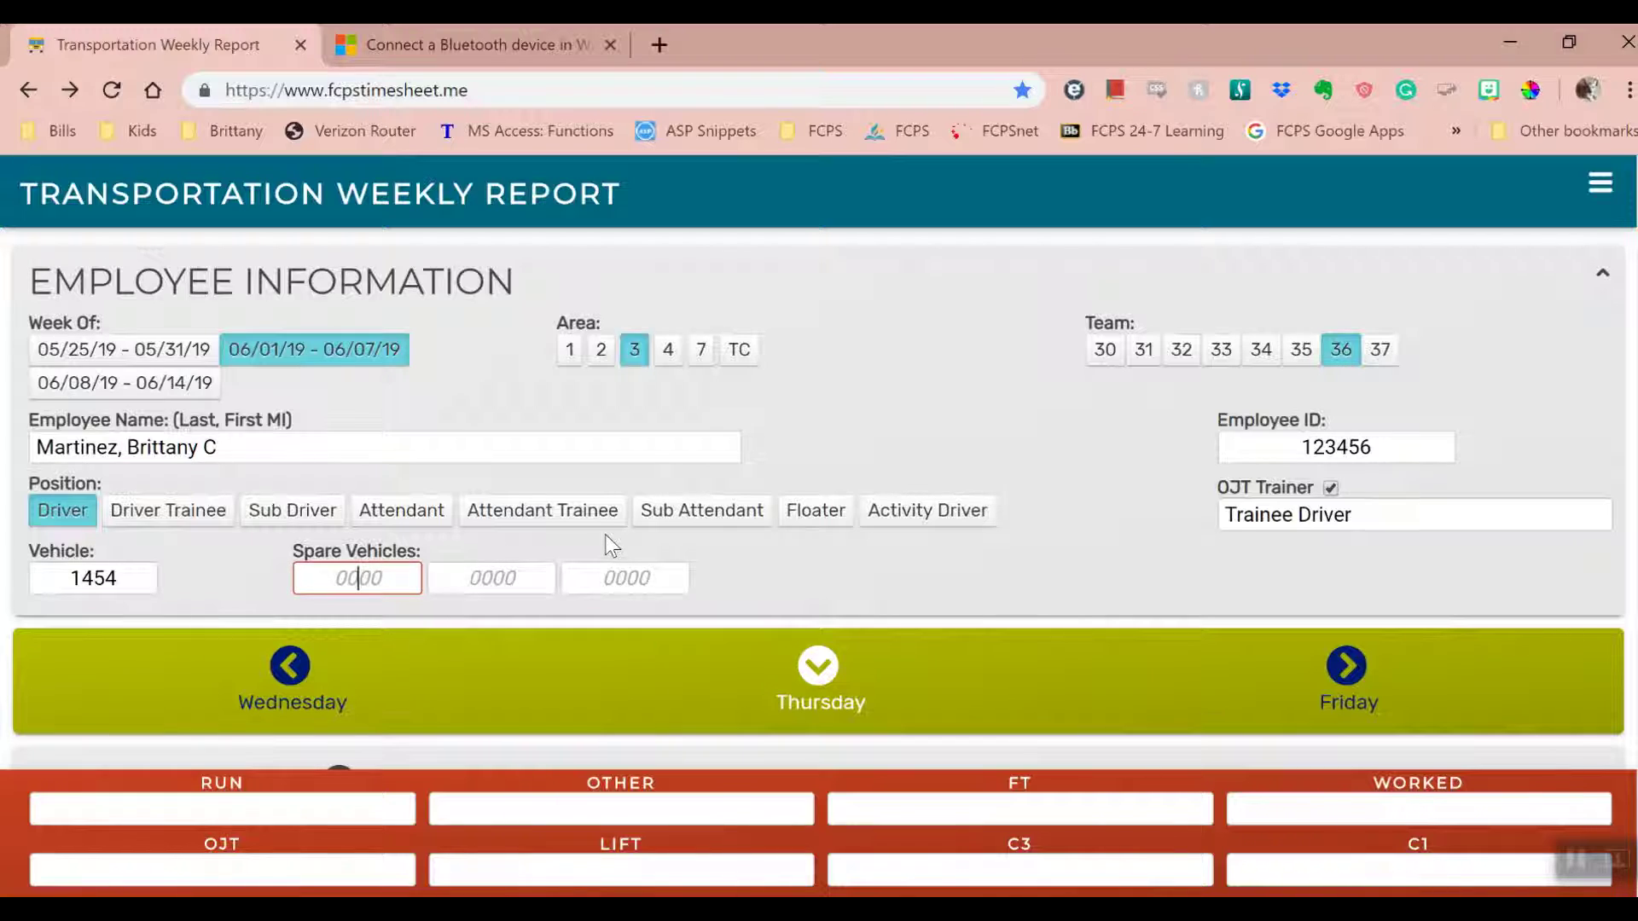
pyautogui.write('1543')
pyautogui.click(834, 569)
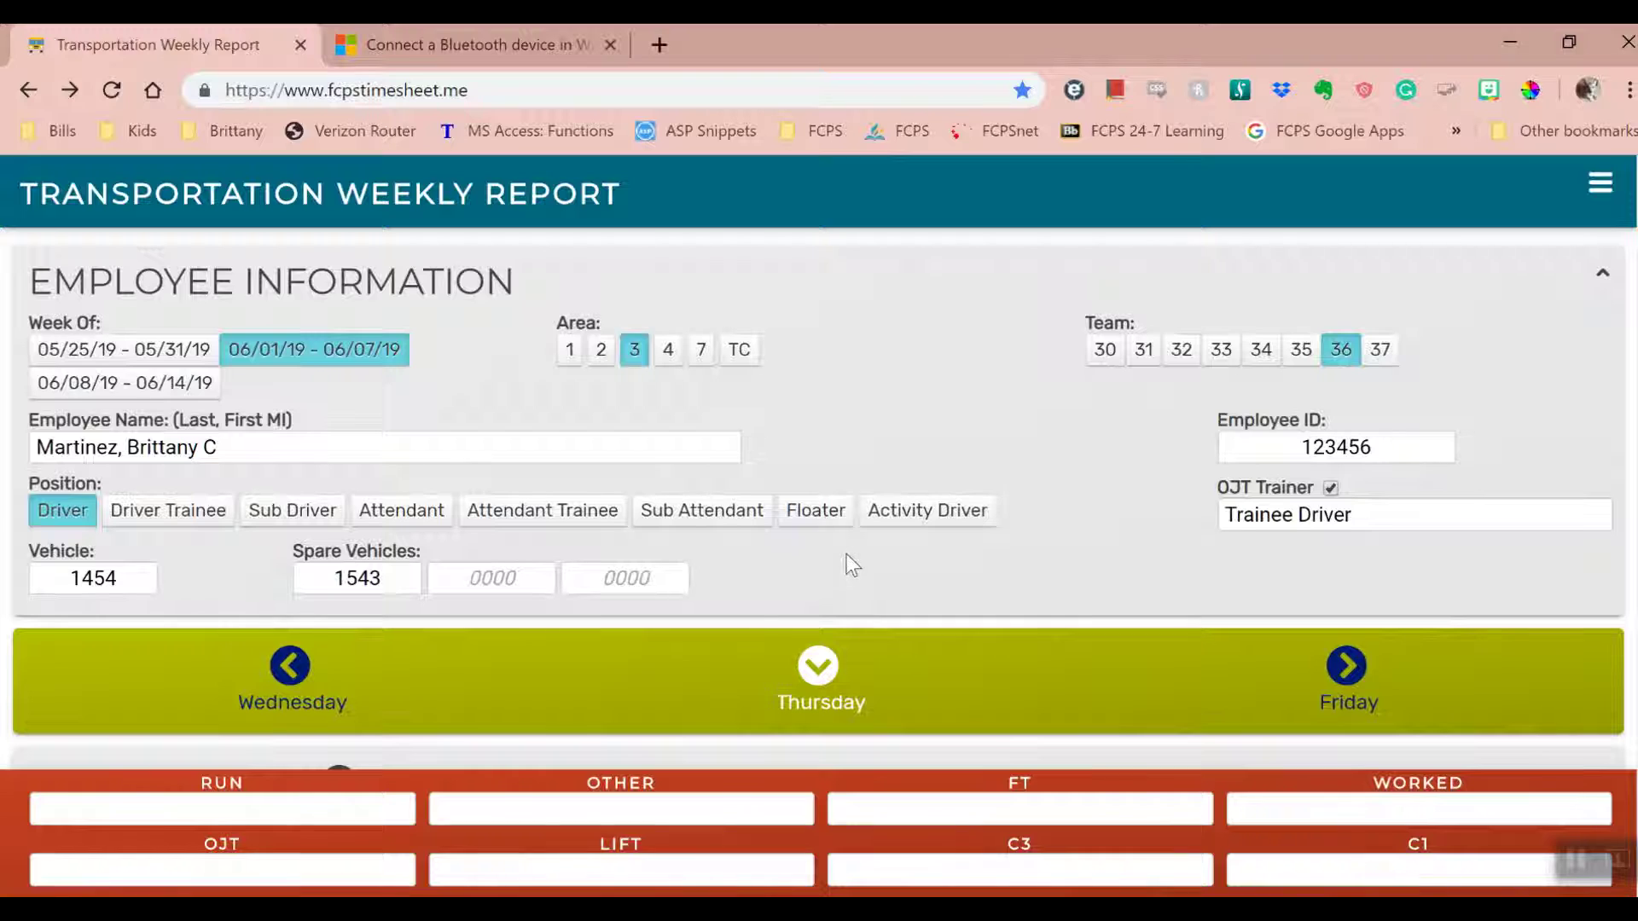
pyautogui.click(1604, 277)
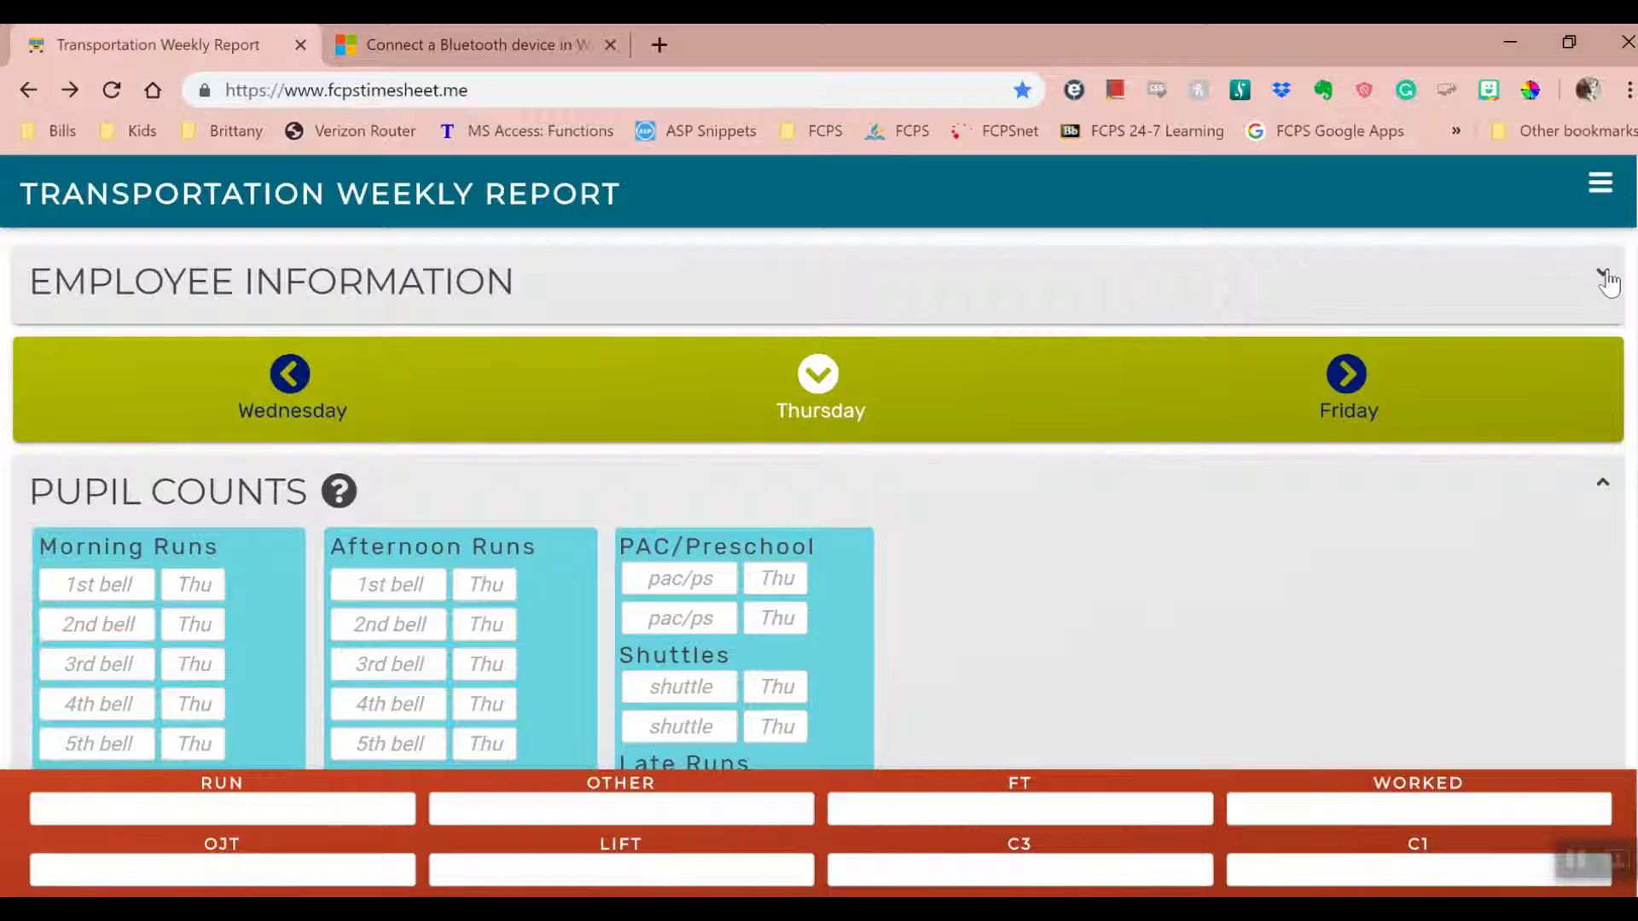
# - Re-expand and collapse Employee Information, then step the pupil counts back to Sunday
pyautogui.click(1604, 277)
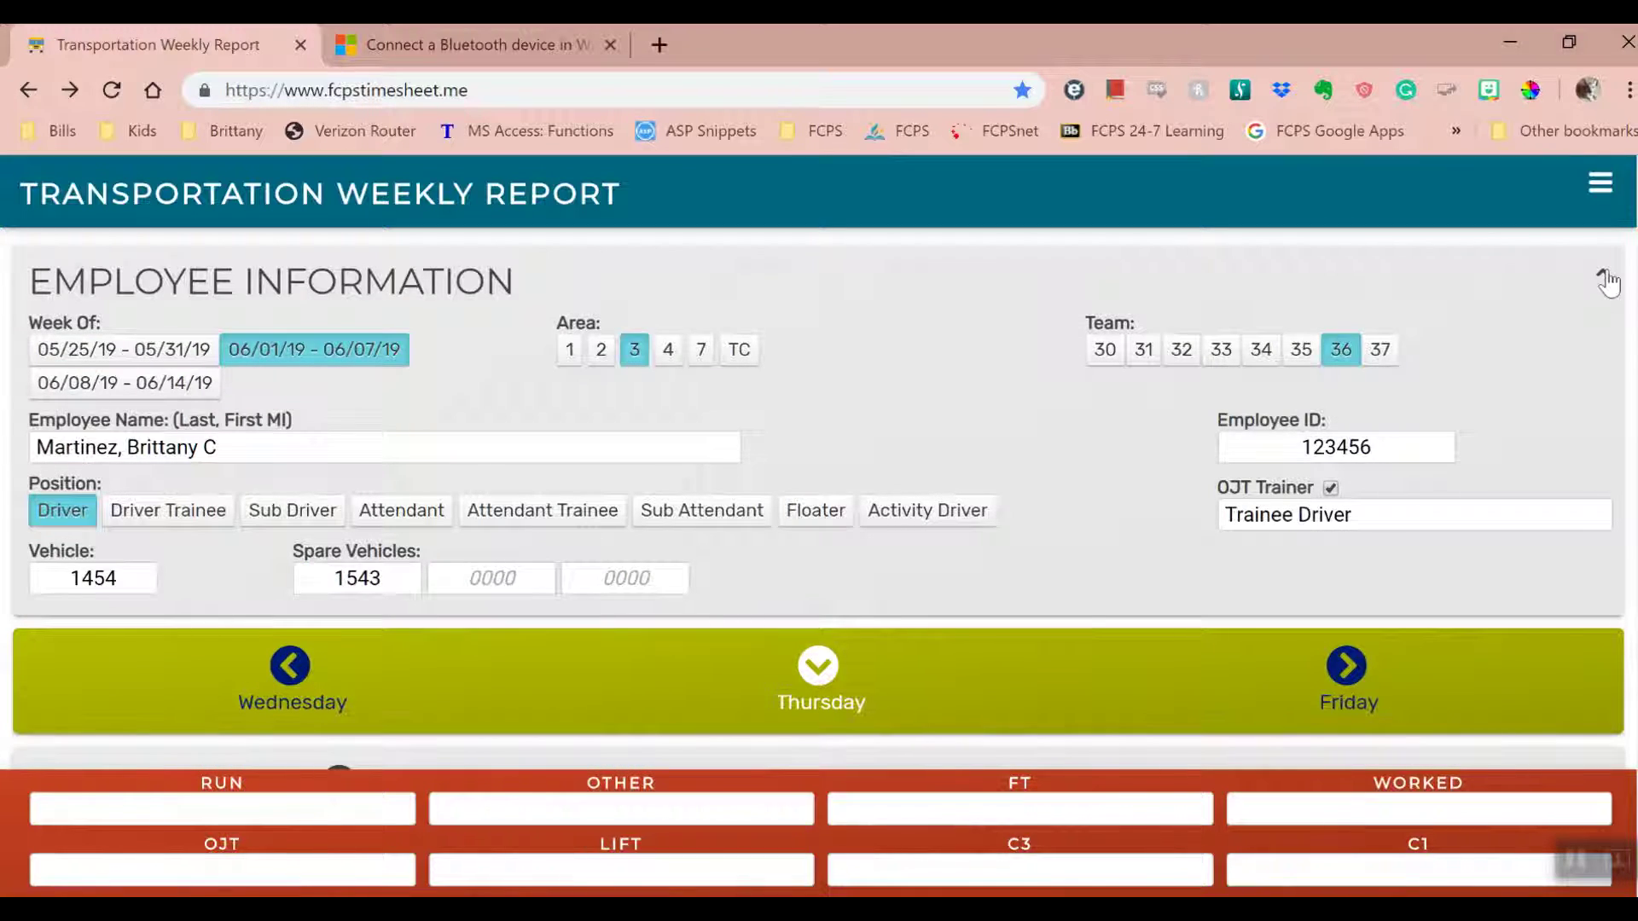
pyautogui.click(1606, 279)
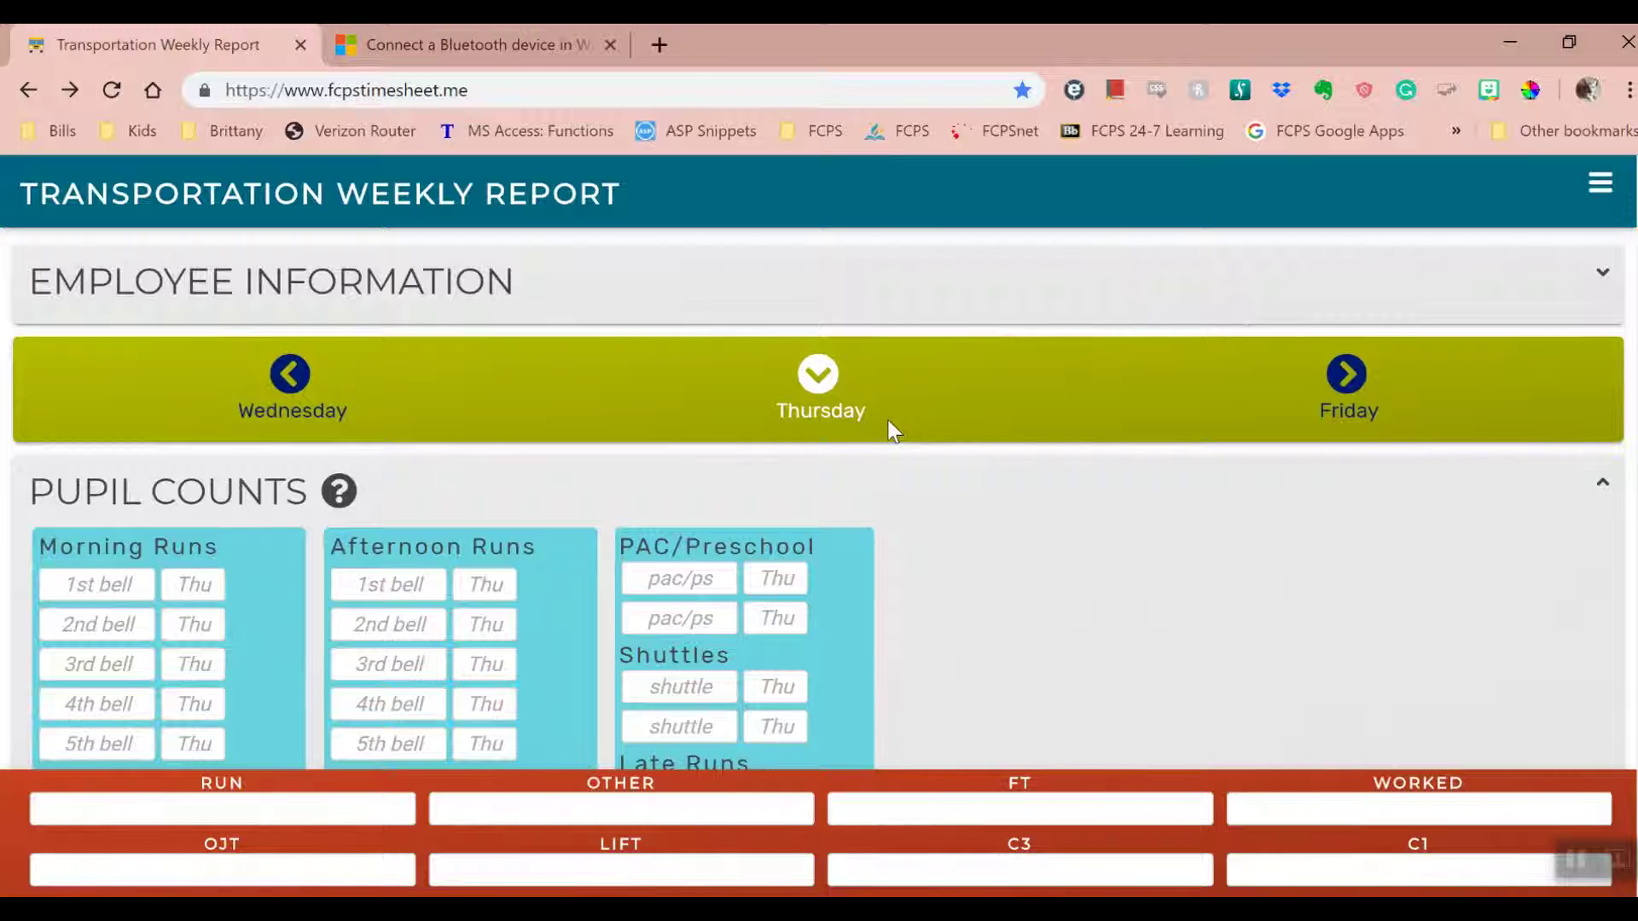
pyautogui.click(288, 375)
pyautogui.click(289, 375)
pyautogui.click(288, 375)
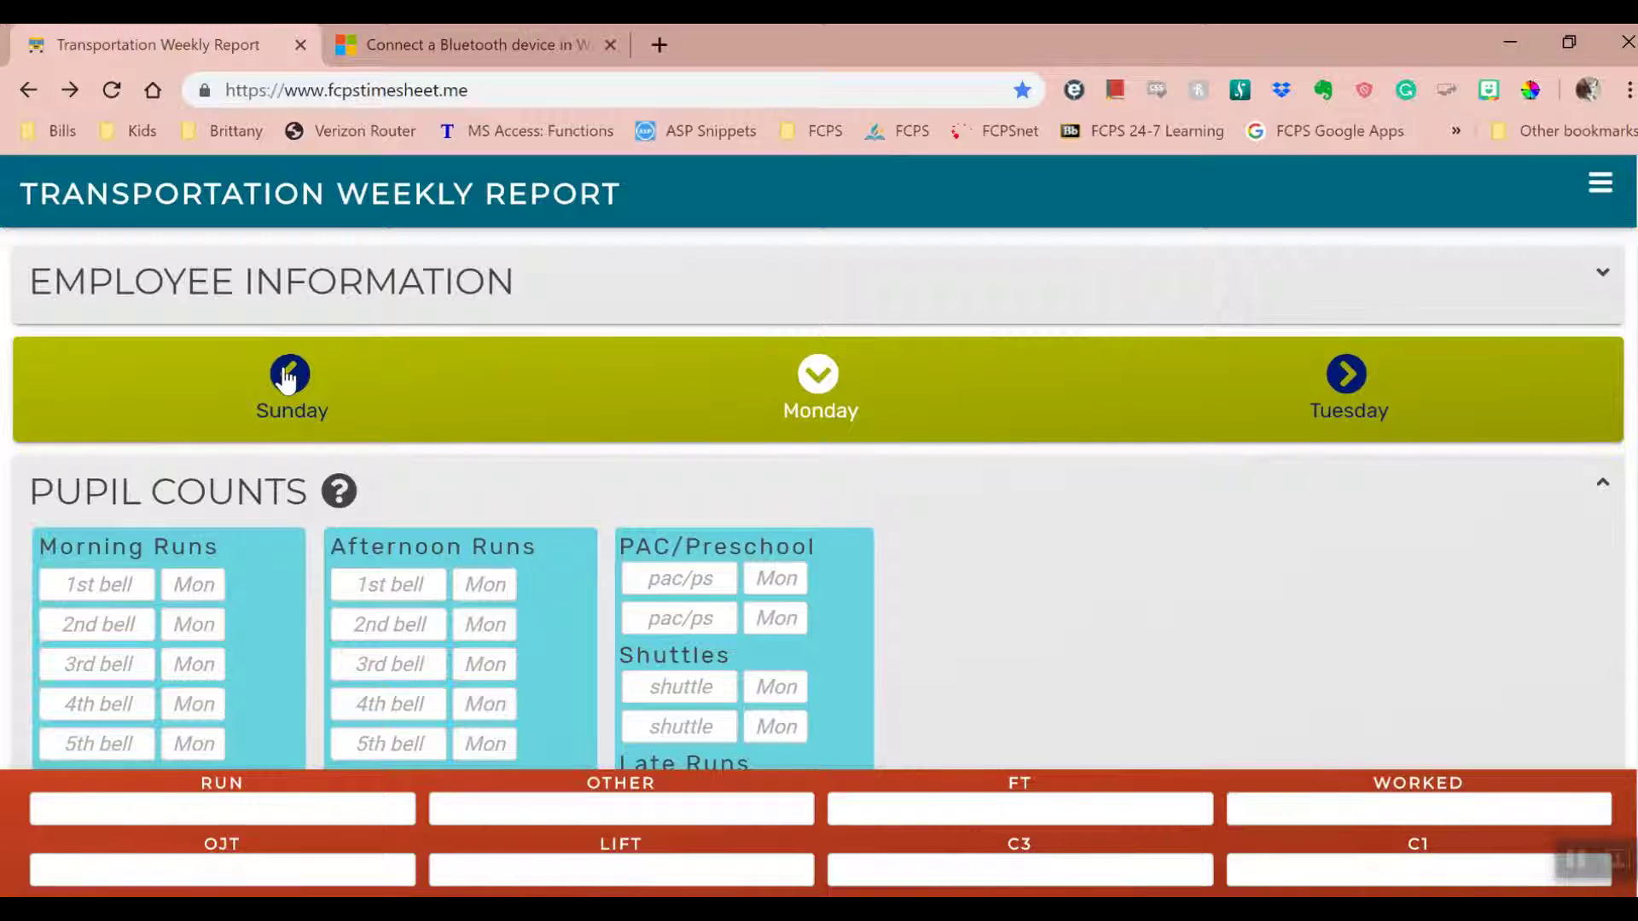
pyautogui.click(288, 375)
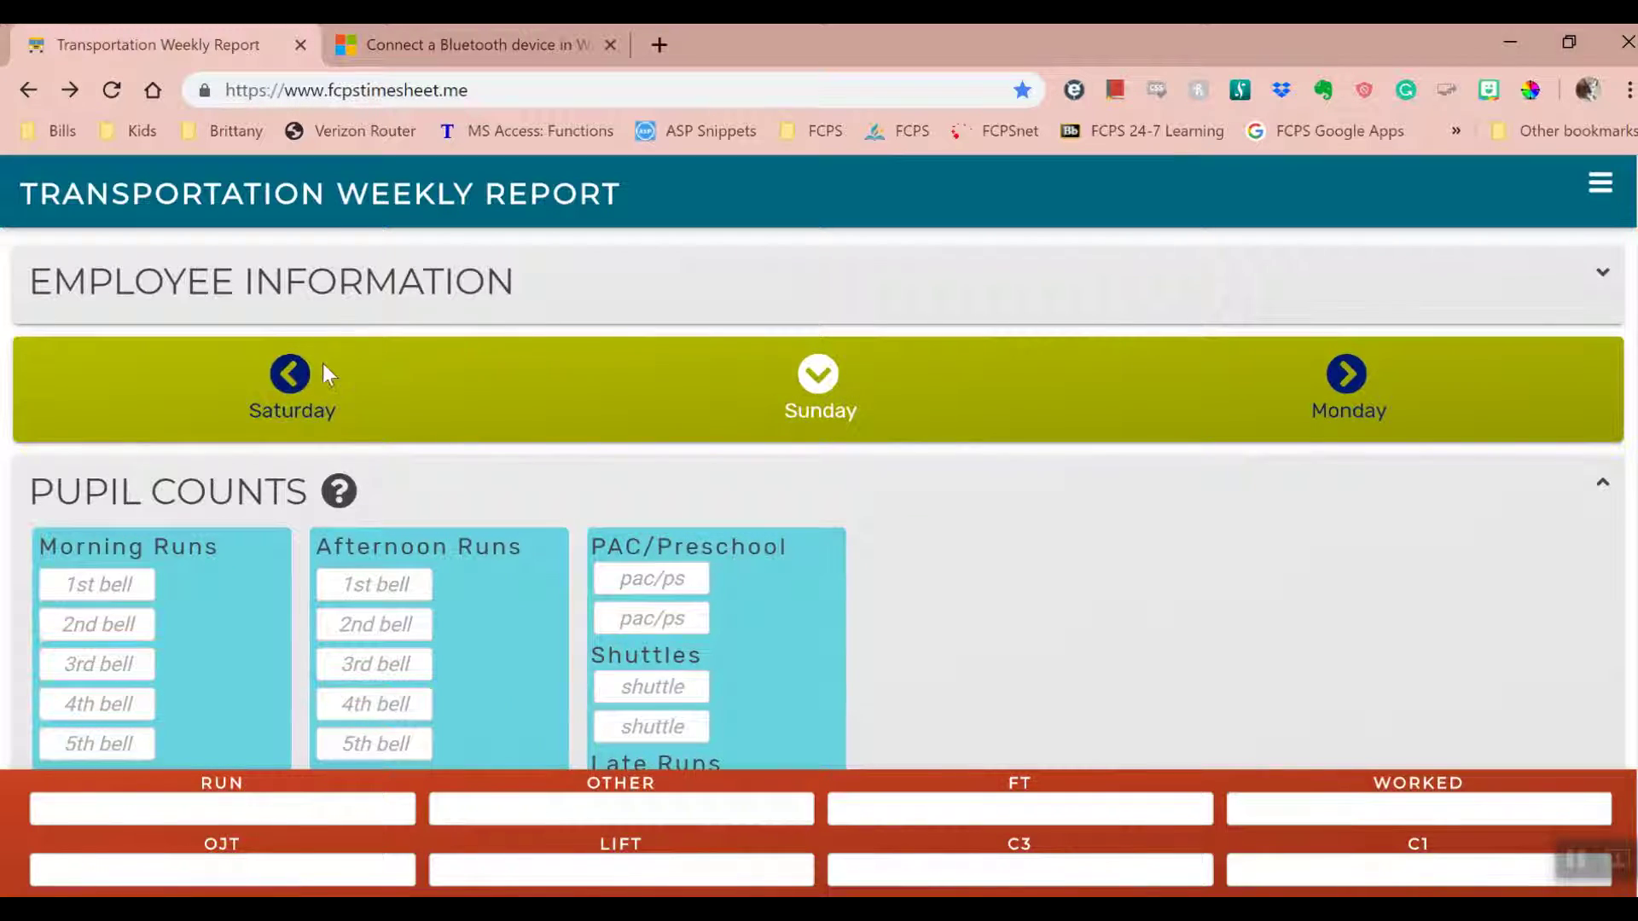
# - Step forward to Friday, return to Monday's entries, and open the Pupil Counts help notes
pyautogui.click(1348, 374)
pyautogui.click(1348, 374)
pyautogui.click(1348, 374)
pyautogui.click(1355, 374)
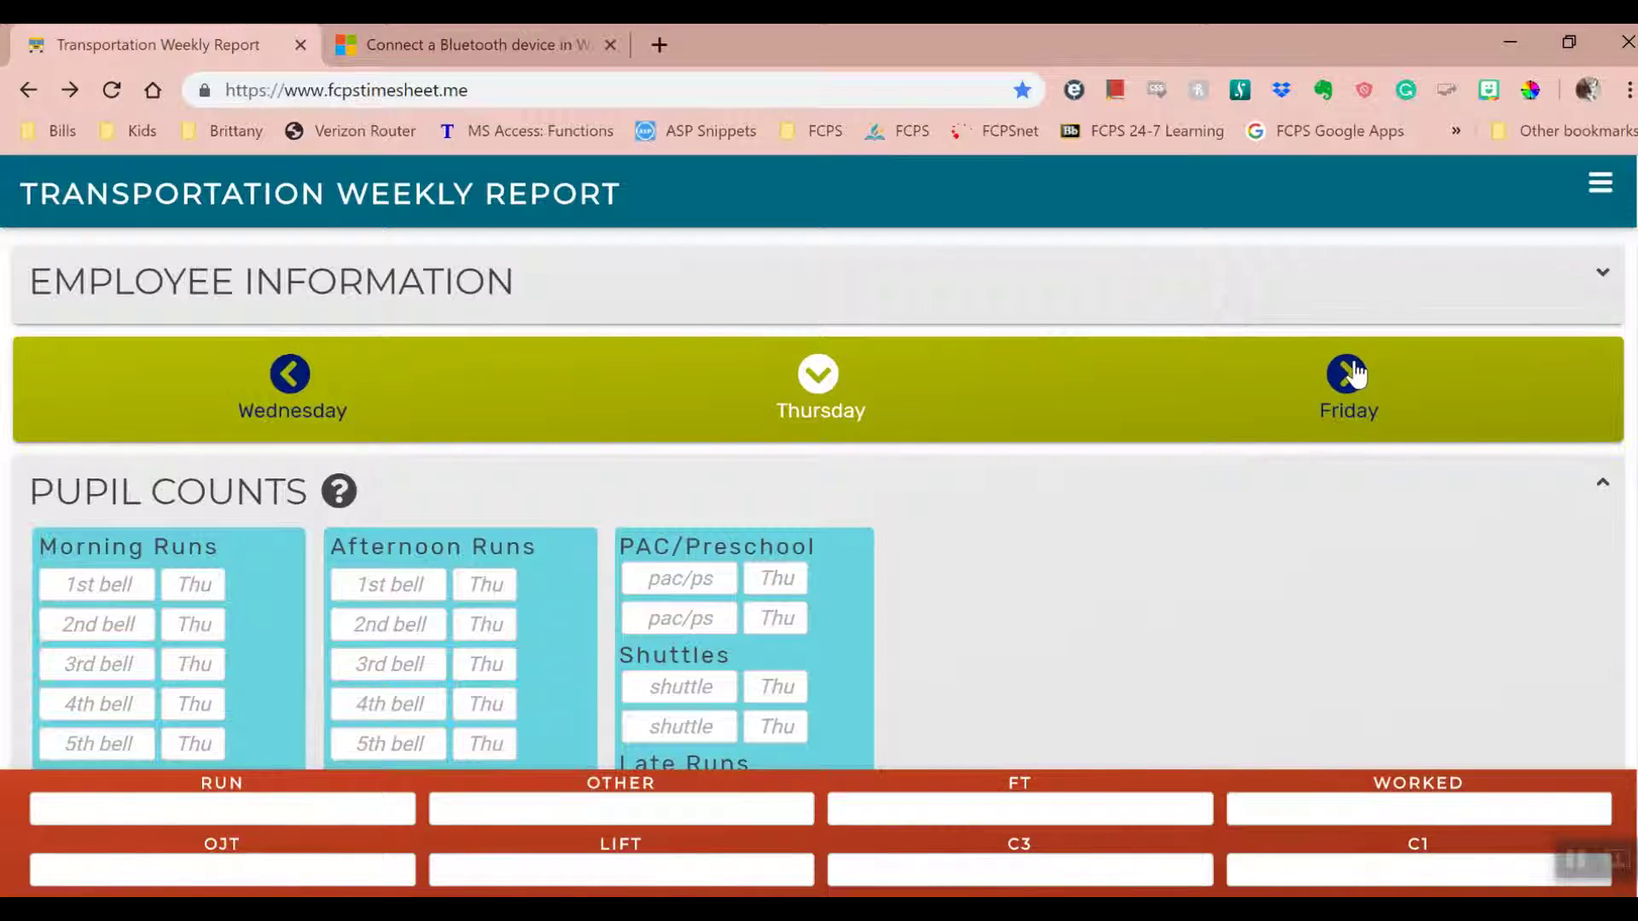
pyautogui.click(1355, 374)
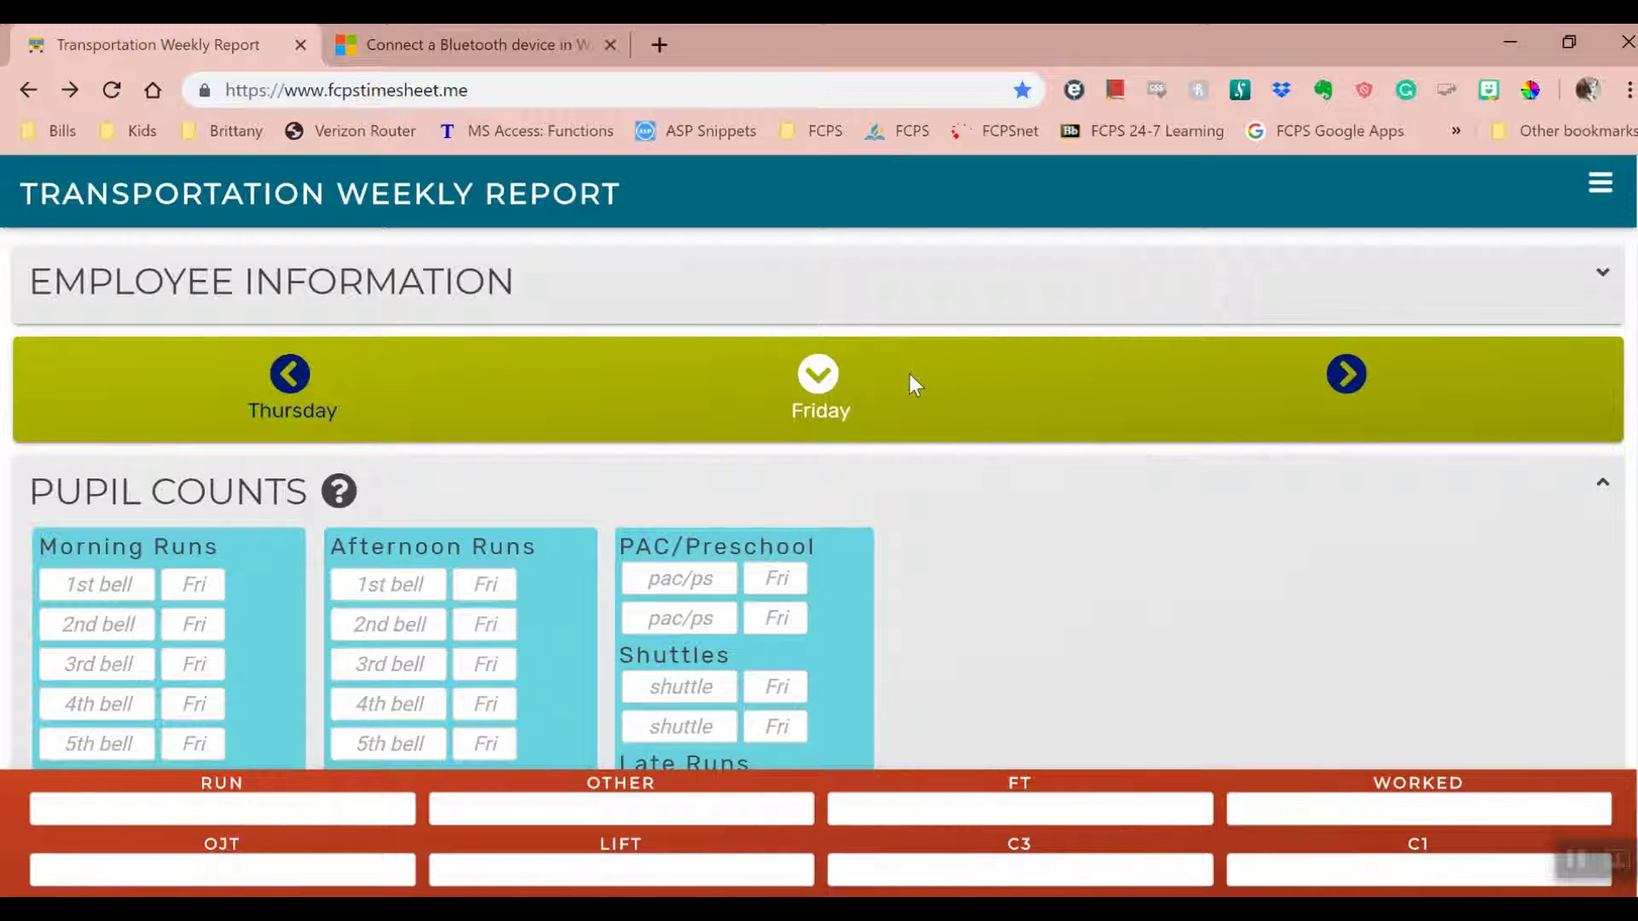
pyautogui.click(292, 376)
pyautogui.click(291, 375)
pyautogui.click(292, 375)
pyautogui.click(294, 380)
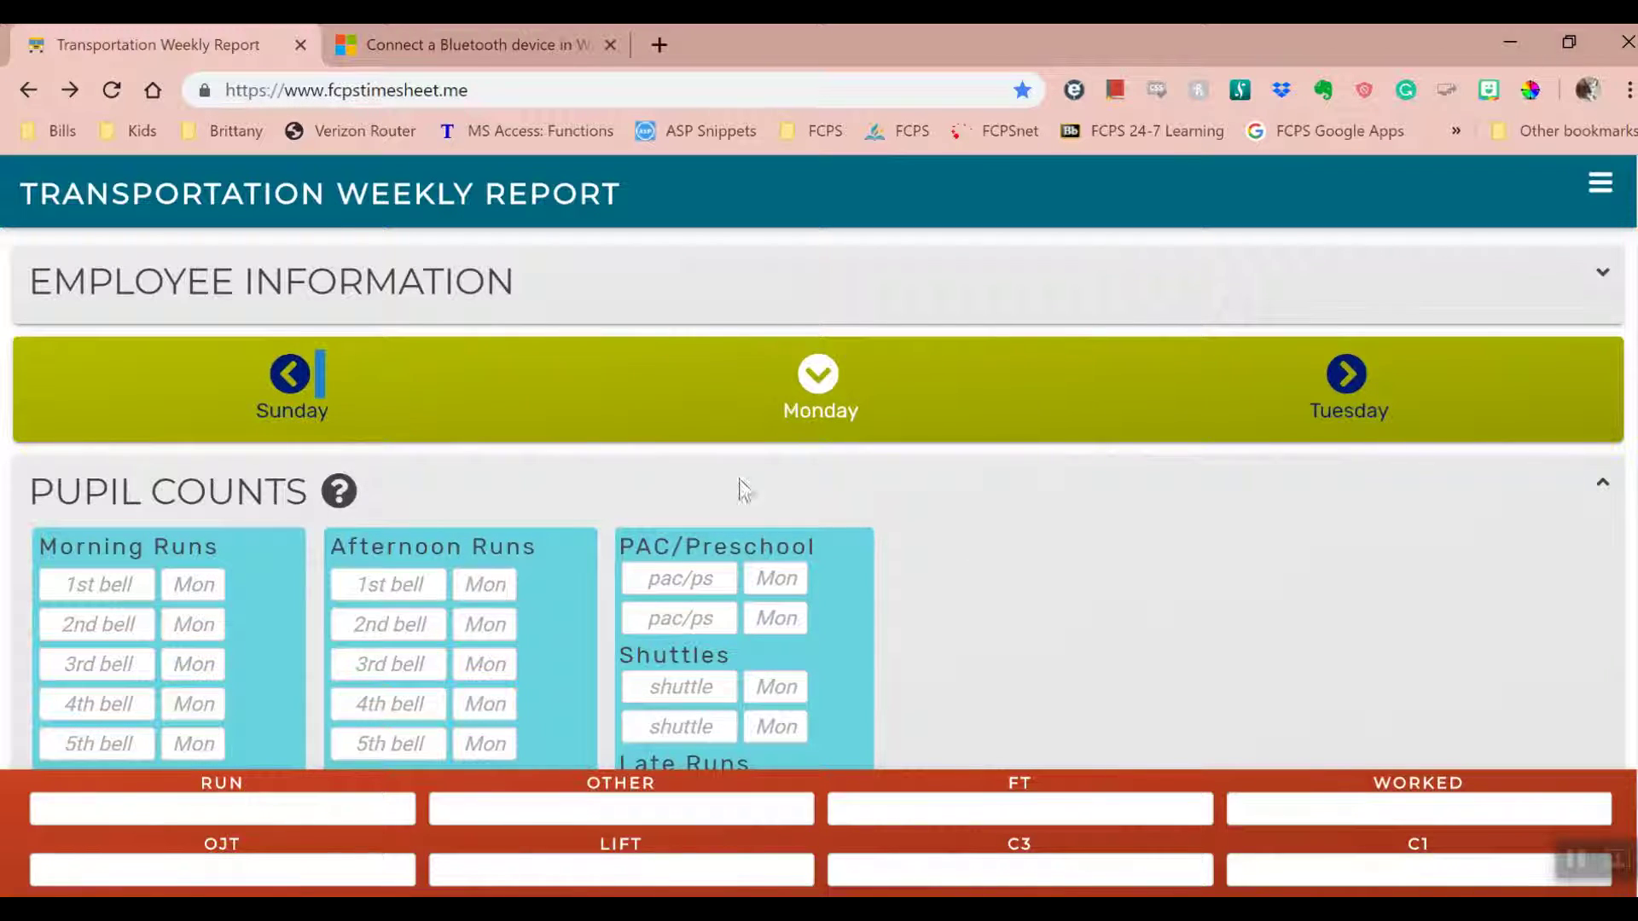
pyautogui.scroll(-1, 1071, 572)
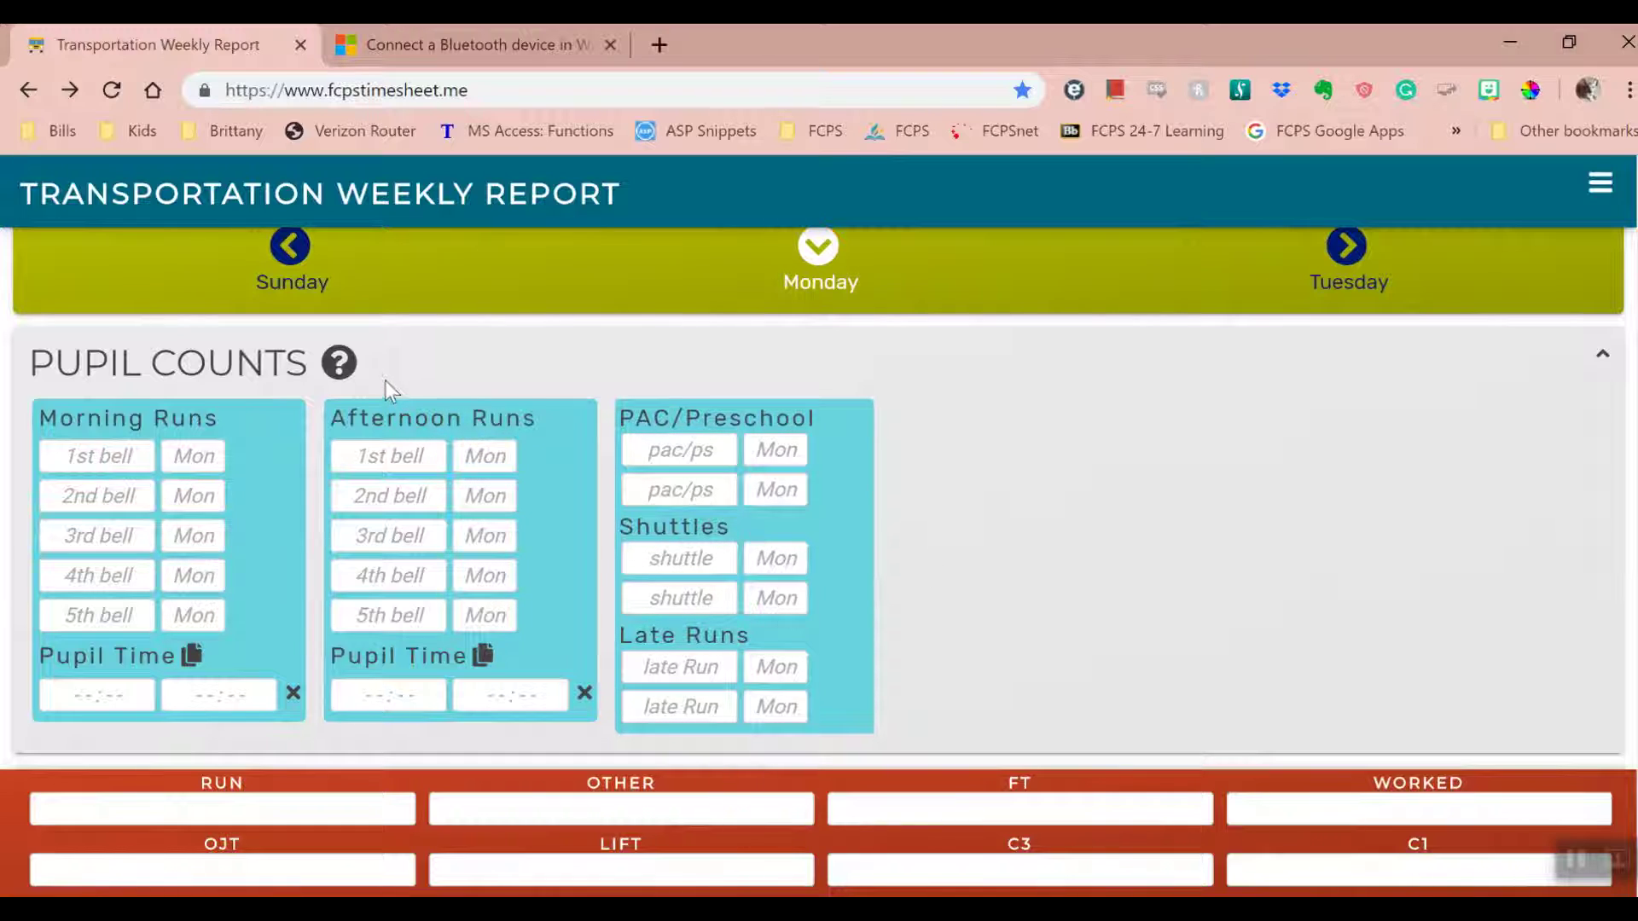
pyautogui.click(339, 362)
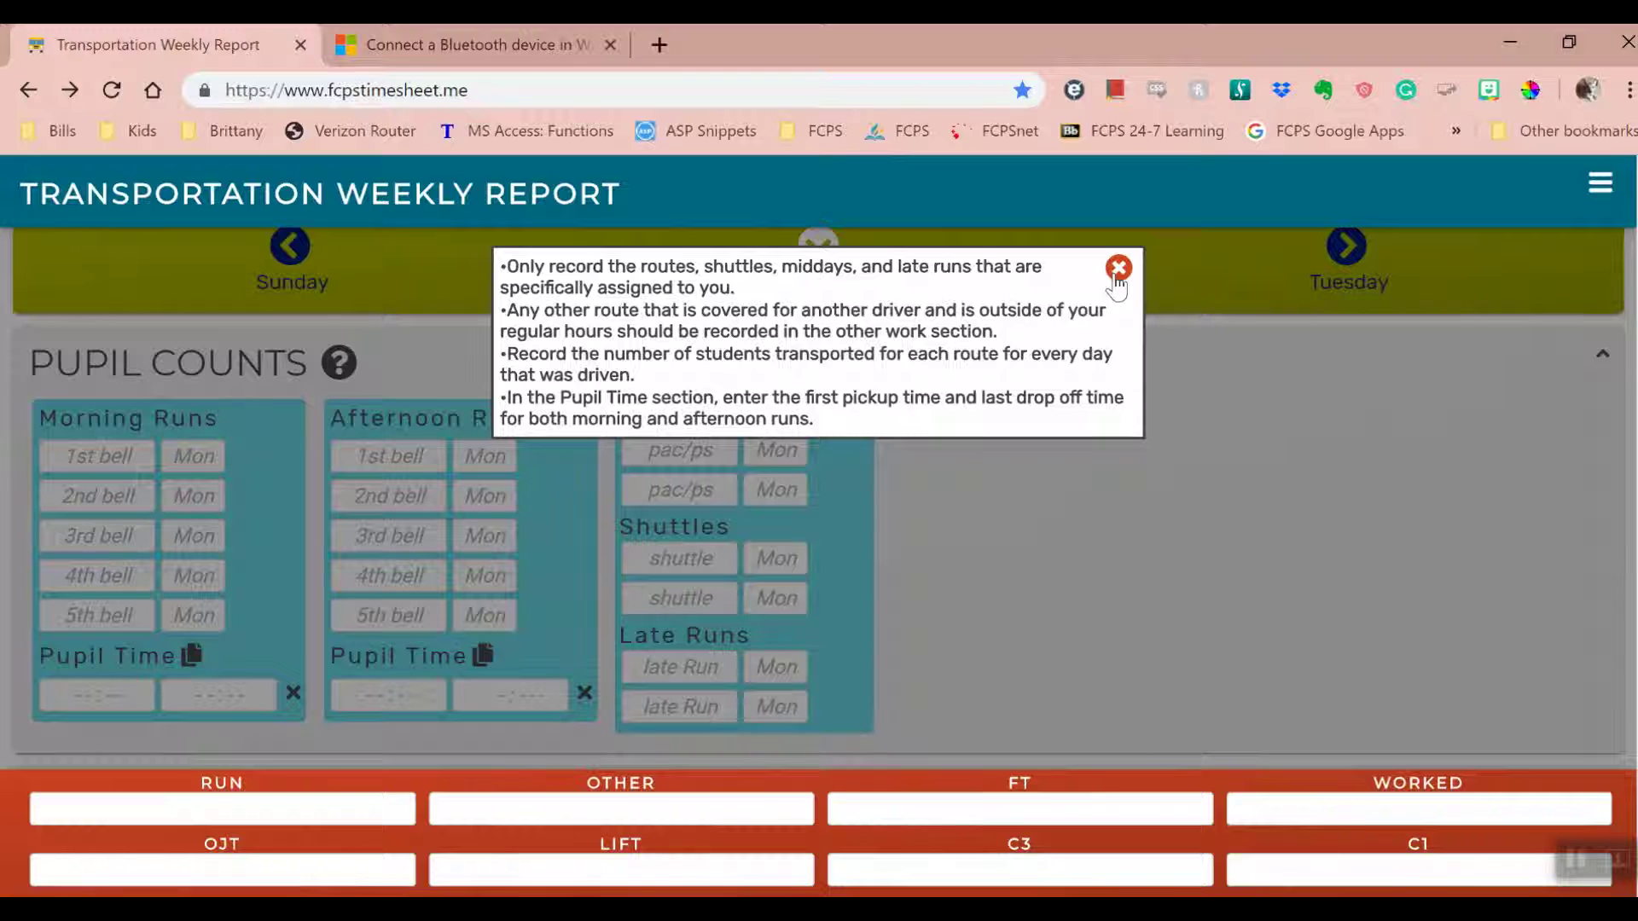
# - Close the help and enter morning routes OS-12, WV-42, CU-04 and VR-07
pyautogui.click(1117, 271)
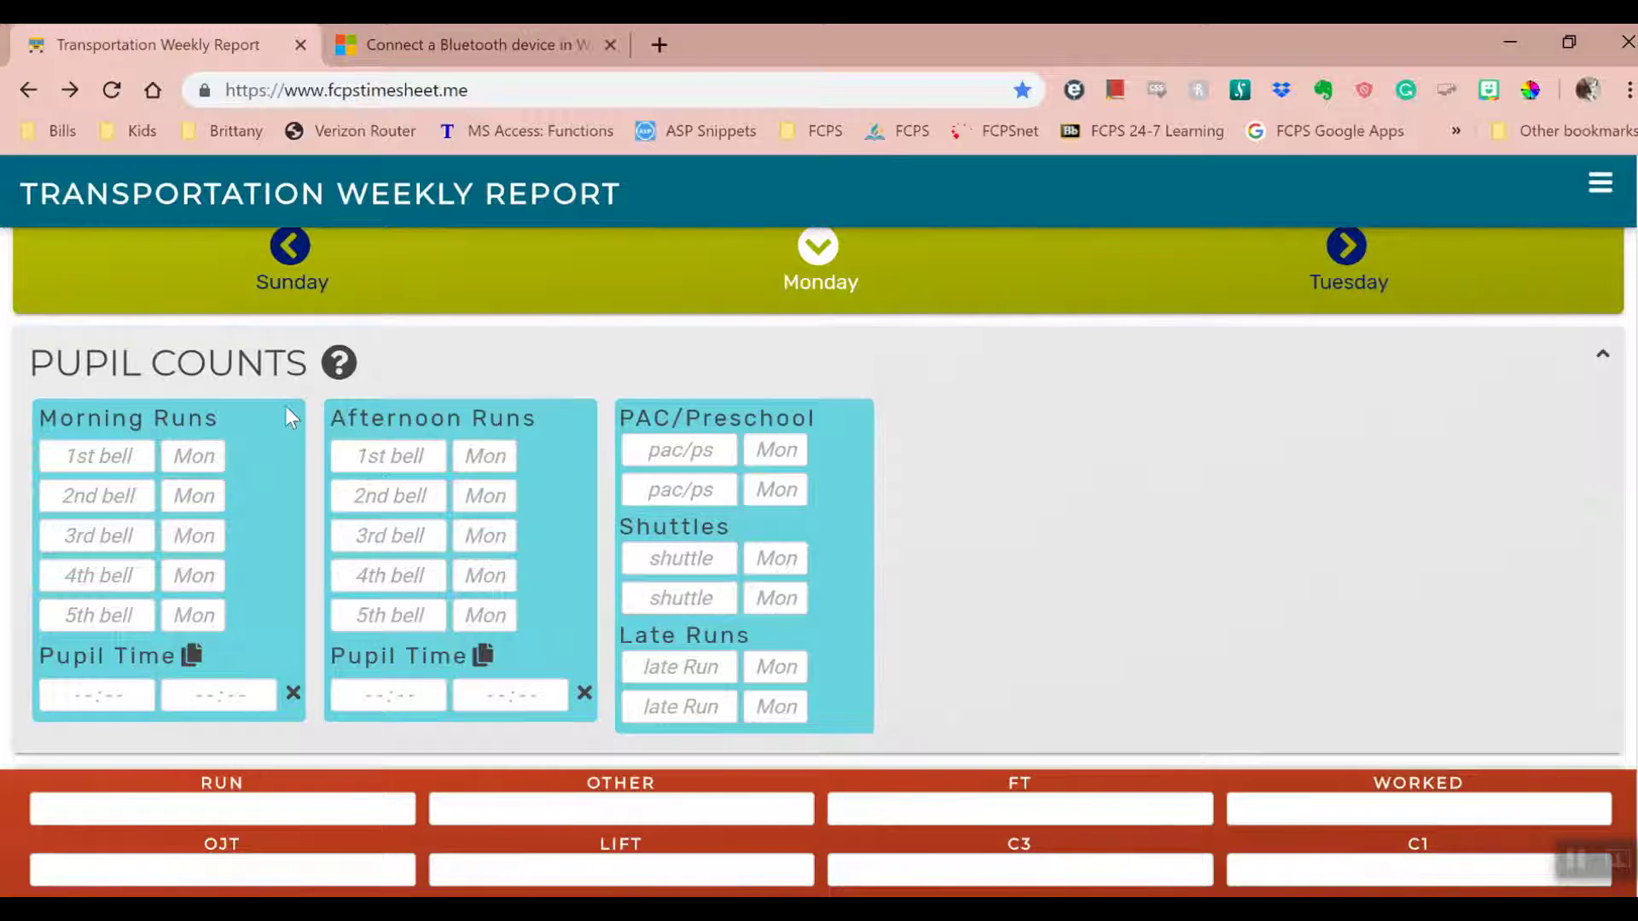
pyautogui.click(135, 452)
pyautogui.write('OS-12')
pyautogui.click(99, 495)
pyautogui.write('WV-42')
pyautogui.click(103, 535)
pyautogui.write('CU-04')
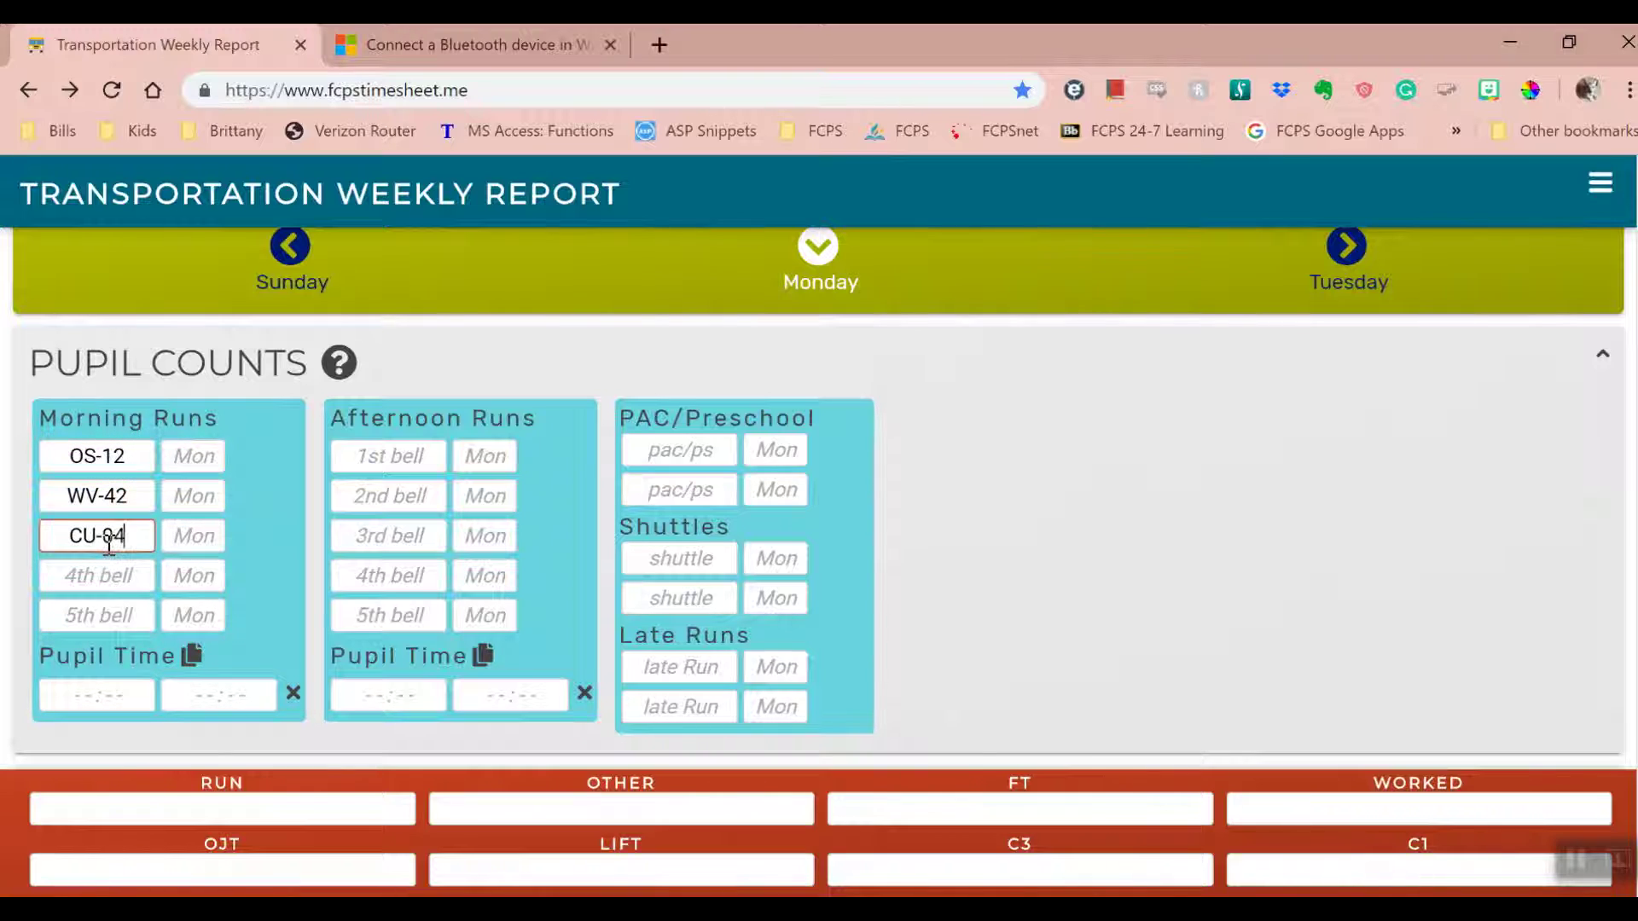
pyautogui.click(120, 576)
pyautogui.write('VR-07')
# - Enter afternoon routes OS-12, WV-42, VR-07, shuttle S-3100 and late run WVLR-12
pyautogui.click(384, 457)
pyautogui.write('OS-12')
pyautogui.click(410, 497)
pyautogui.write('WV-42')
pyautogui.click(418, 578)
pyautogui.write('VR-07')
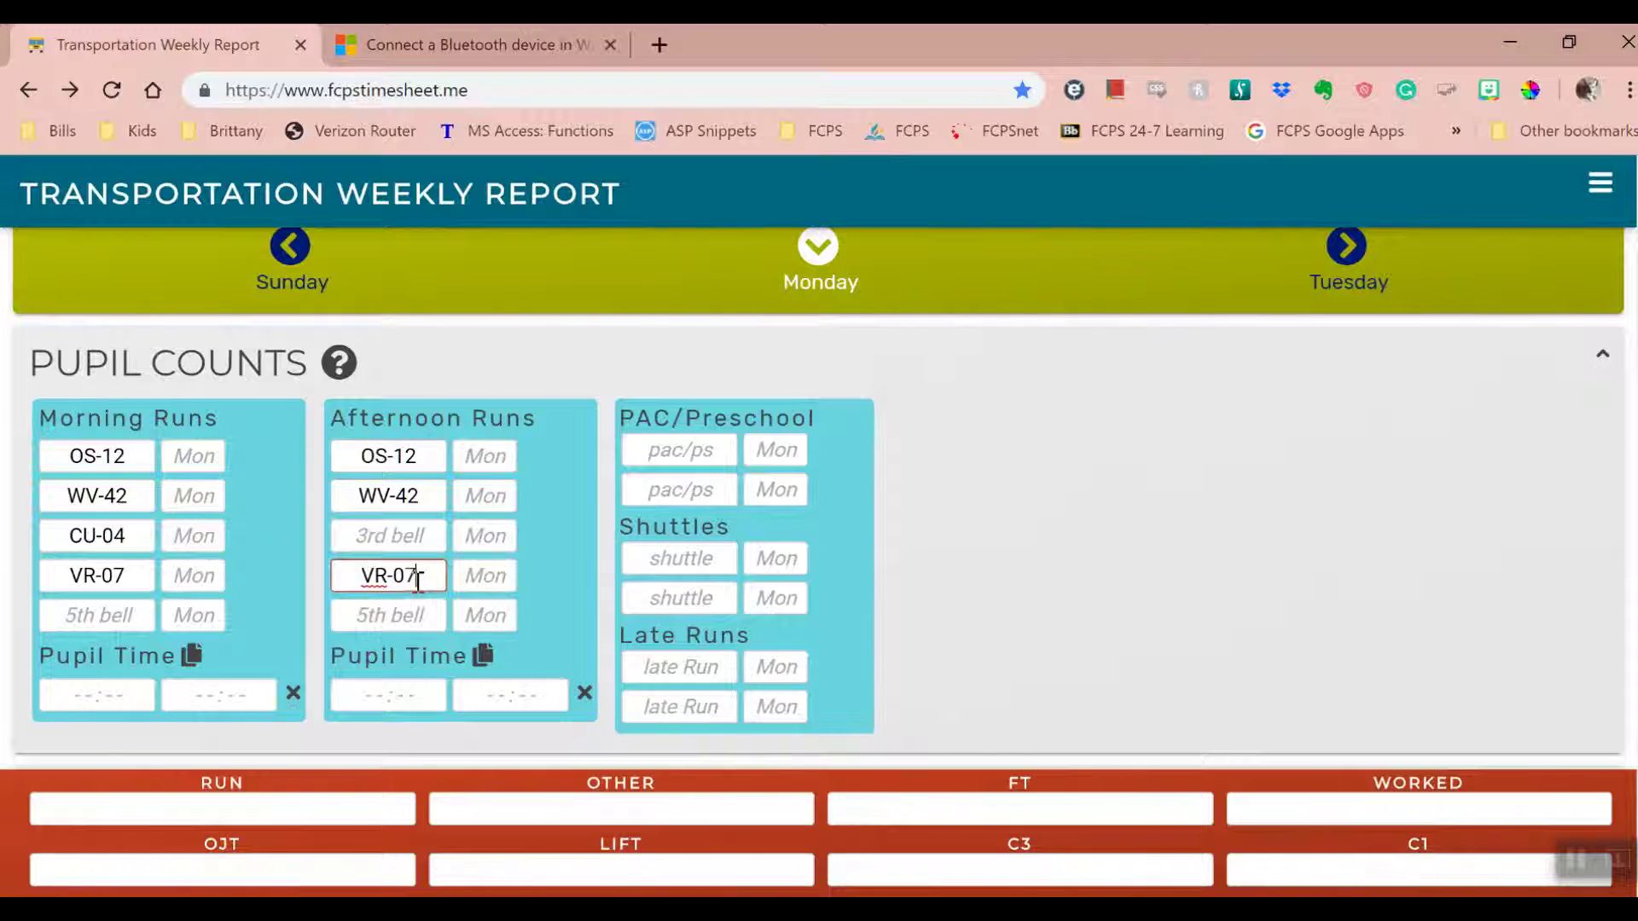
pyautogui.click(665, 561)
pyautogui.write('S-3100')
pyautogui.click(685, 668)
pyautogui.write('WVLR-12')
# - Step ahead to Wednesday and back to Monday's pupil counts
pyautogui.click(183, 455)
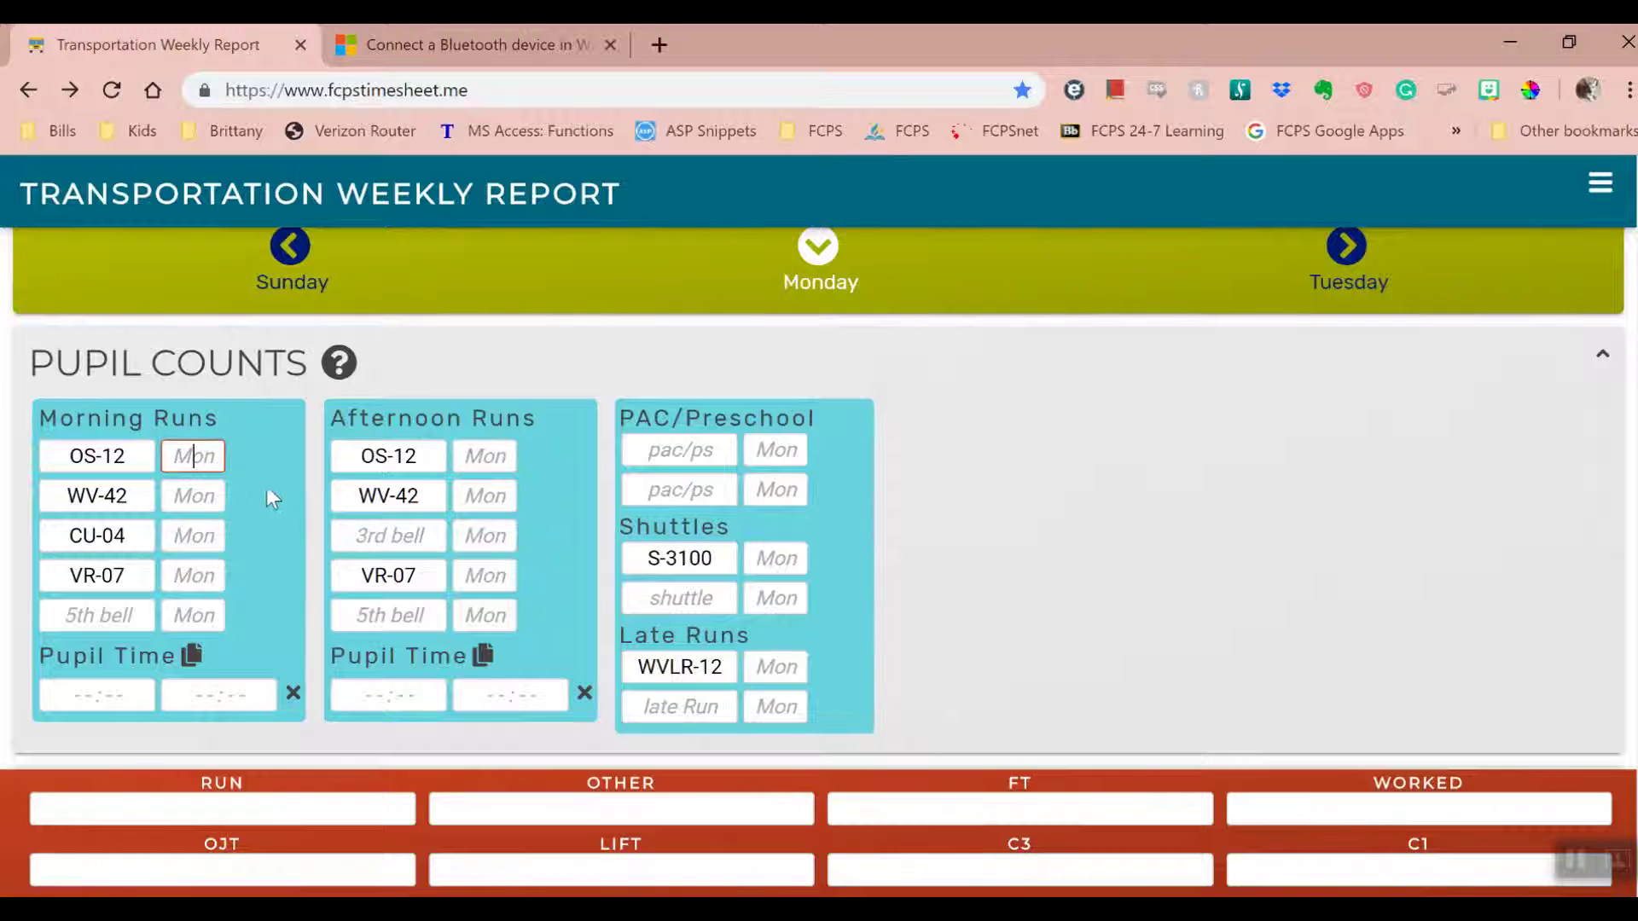
pyautogui.click(1346, 246)
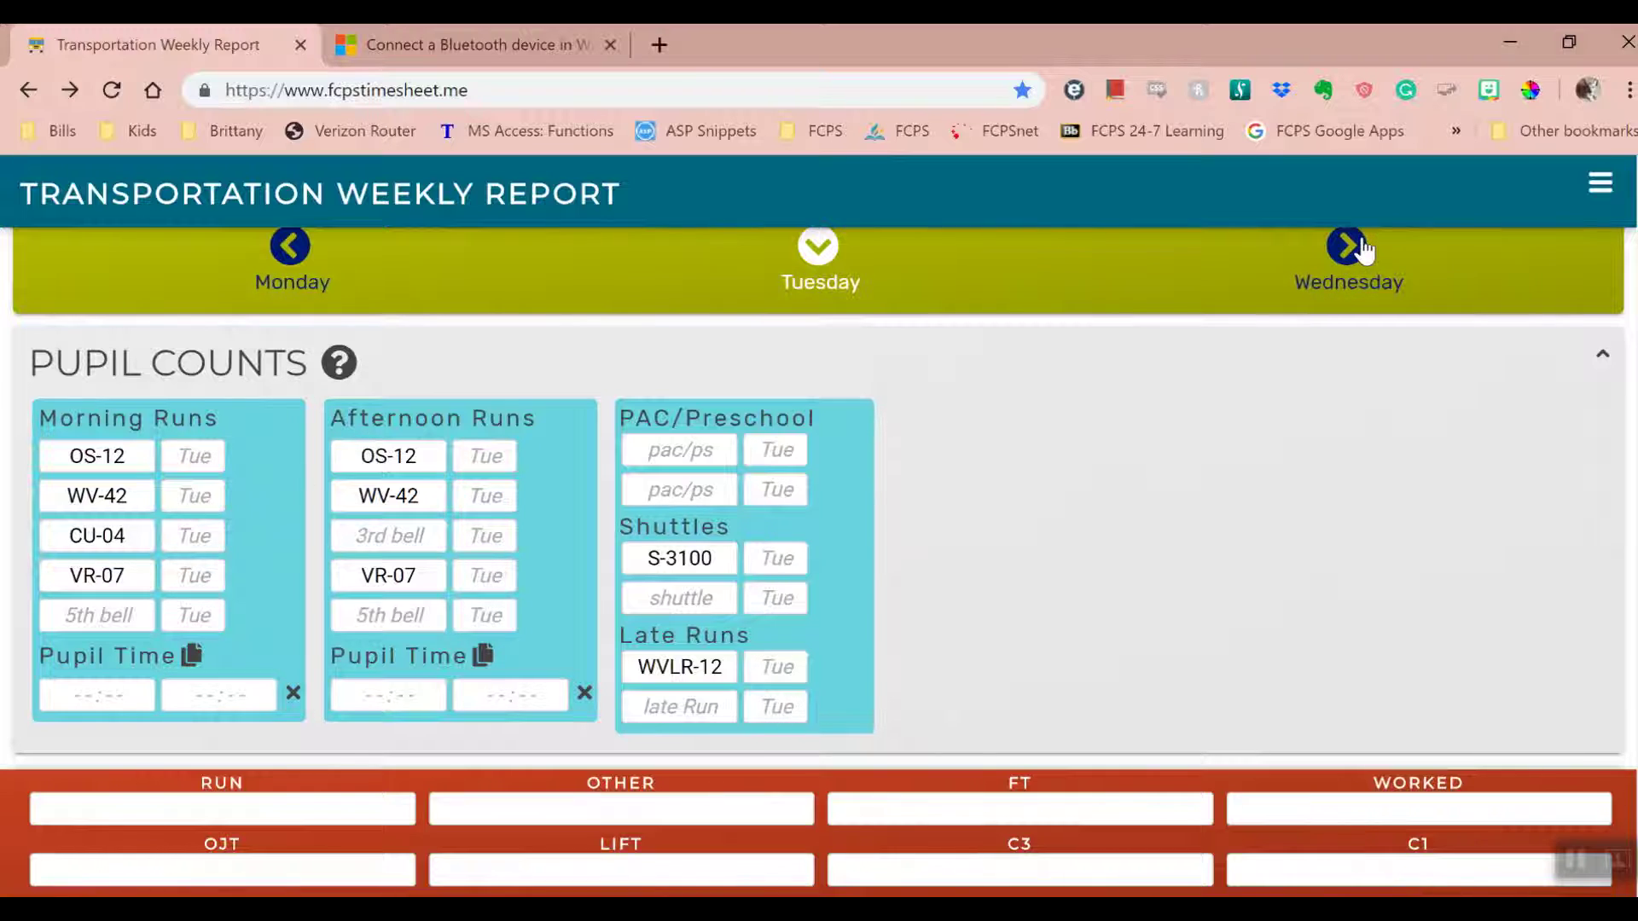
pyautogui.click(1346, 247)
pyautogui.click(289, 247)
pyautogui.click(289, 246)
# - Enter Monday's morning pupil counts 34, 40, 50 and 64
pyautogui.click(199, 457)
pyautogui.write('34')
pyautogui.click(201, 494)
pyautogui.write('40')
pyautogui.click(219, 538)
pyautogui.write('50')
pyautogui.click(209, 580)
pyautogui.write('64')
# - Enter afternoon counts 35, 42, 66, shuttle count 5 and late run count 12
pyautogui.click(462, 454)
pyautogui.write('35')
pyautogui.click(485, 495)
pyautogui.write('42')
pyautogui.click(486, 575)
pyautogui.write('66')
pyautogui.click(775, 559)
pyautogui.write('5')
pyautogui.click(776, 667)
pyautogui.write('12')
pyautogui.click(923, 616)
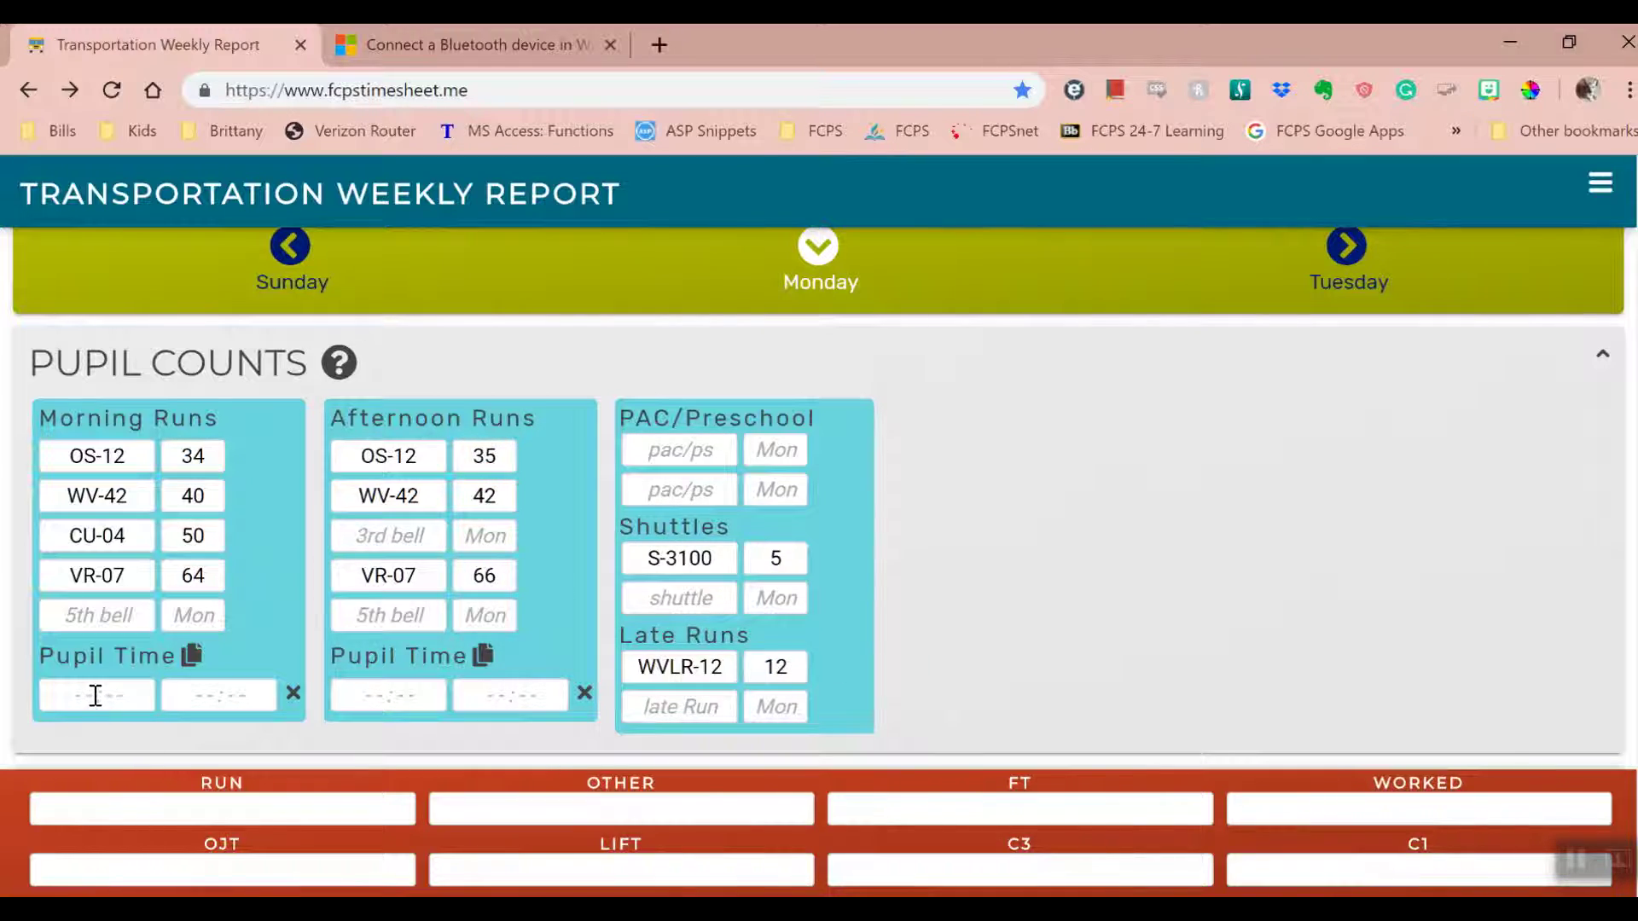
pyautogui.click(91, 696)
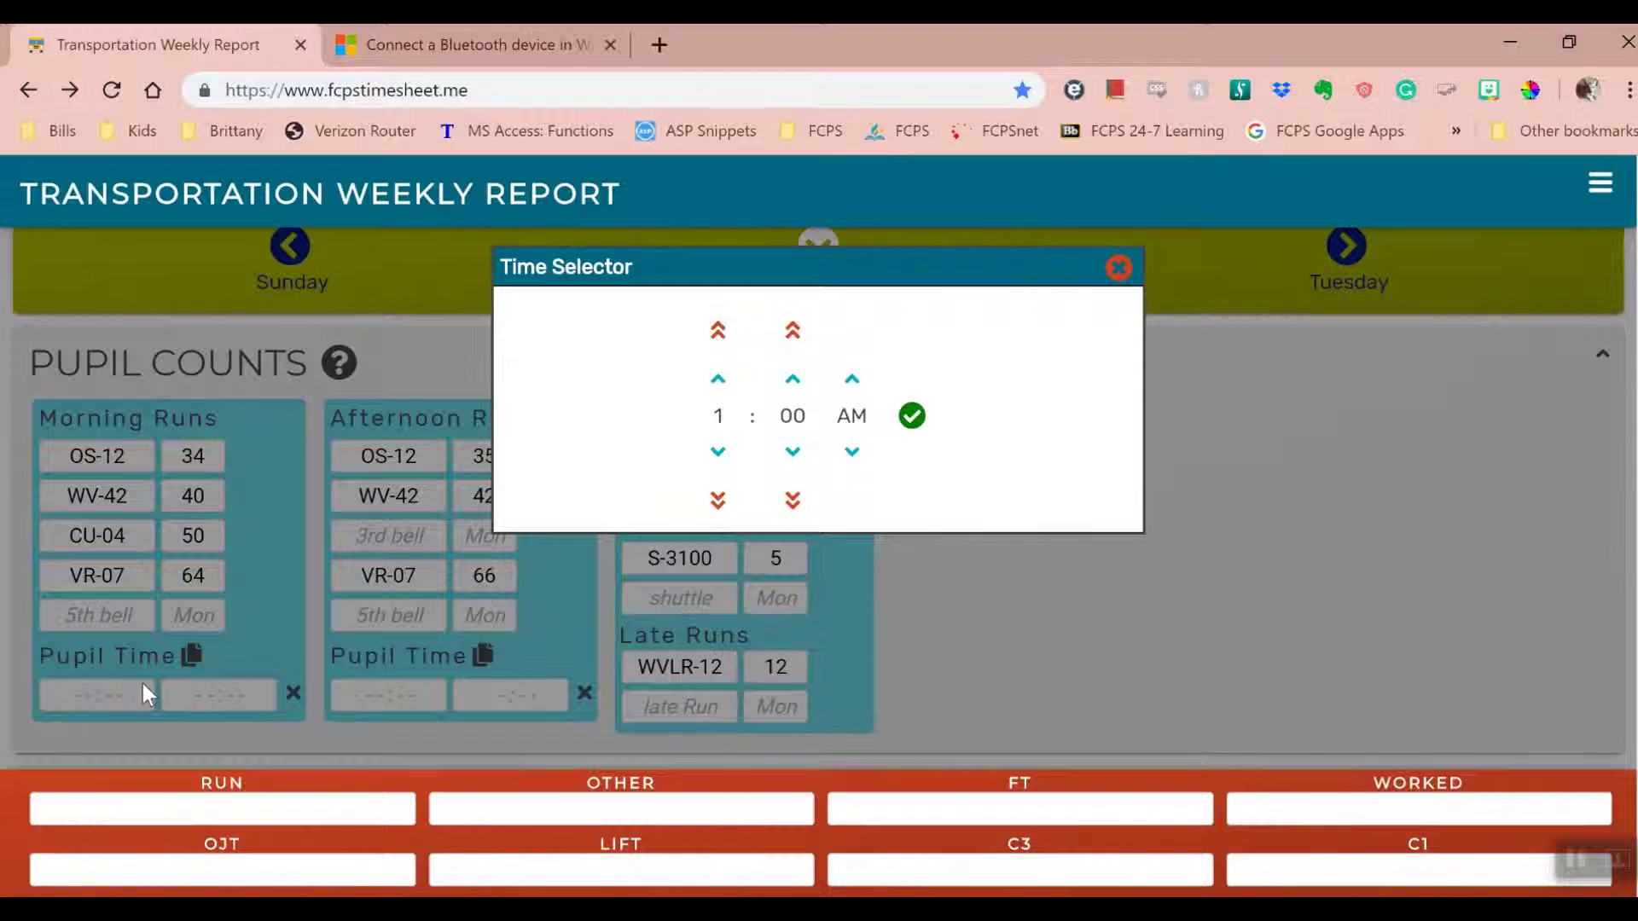
# - Set the morning pupil start time to 6:44 AM
pyautogui.click(719, 381)
pyautogui.click(721, 382)
pyautogui.click(721, 382)
pyautogui.click(721, 447)
pyautogui.click(721, 447)
pyautogui.click(719, 450)
pyautogui.click(718, 331)
pyautogui.click(717, 331)
pyautogui.click(718, 331)
pyautogui.click(718, 501)
pyautogui.click(718, 501)
pyautogui.click(794, 381)
pyautogui.click(793, 382)
pyautogui.click(793, 381)
pyautogui.click(794, 381)
pyautogui.click(793, 381)
pyautogui.click(794, 381)
pyautogui.click(794, 381)
pyautogui.click(793, 453)
pyautogui.click(792, 453)
pyautogui.click(792, 453)
pyautogui.click(793, 330)
pyautogui.click(793, 330)
pyautogui.click(792, 501)
pyautogui.click(792, 500)
pyautogui.click(851, 381)
pyautogui.click(852, 382)
pyautogui.click(718, 379)
pyautogui.click(718, 379)
pyautogui.click(718, 379)
pyautogui.click(795, 332)
pyautogui.click(796, 333)
pyautogui.click(796, 332)
pyautogui.click(796, 333)
pyautogui.click(796, 333)
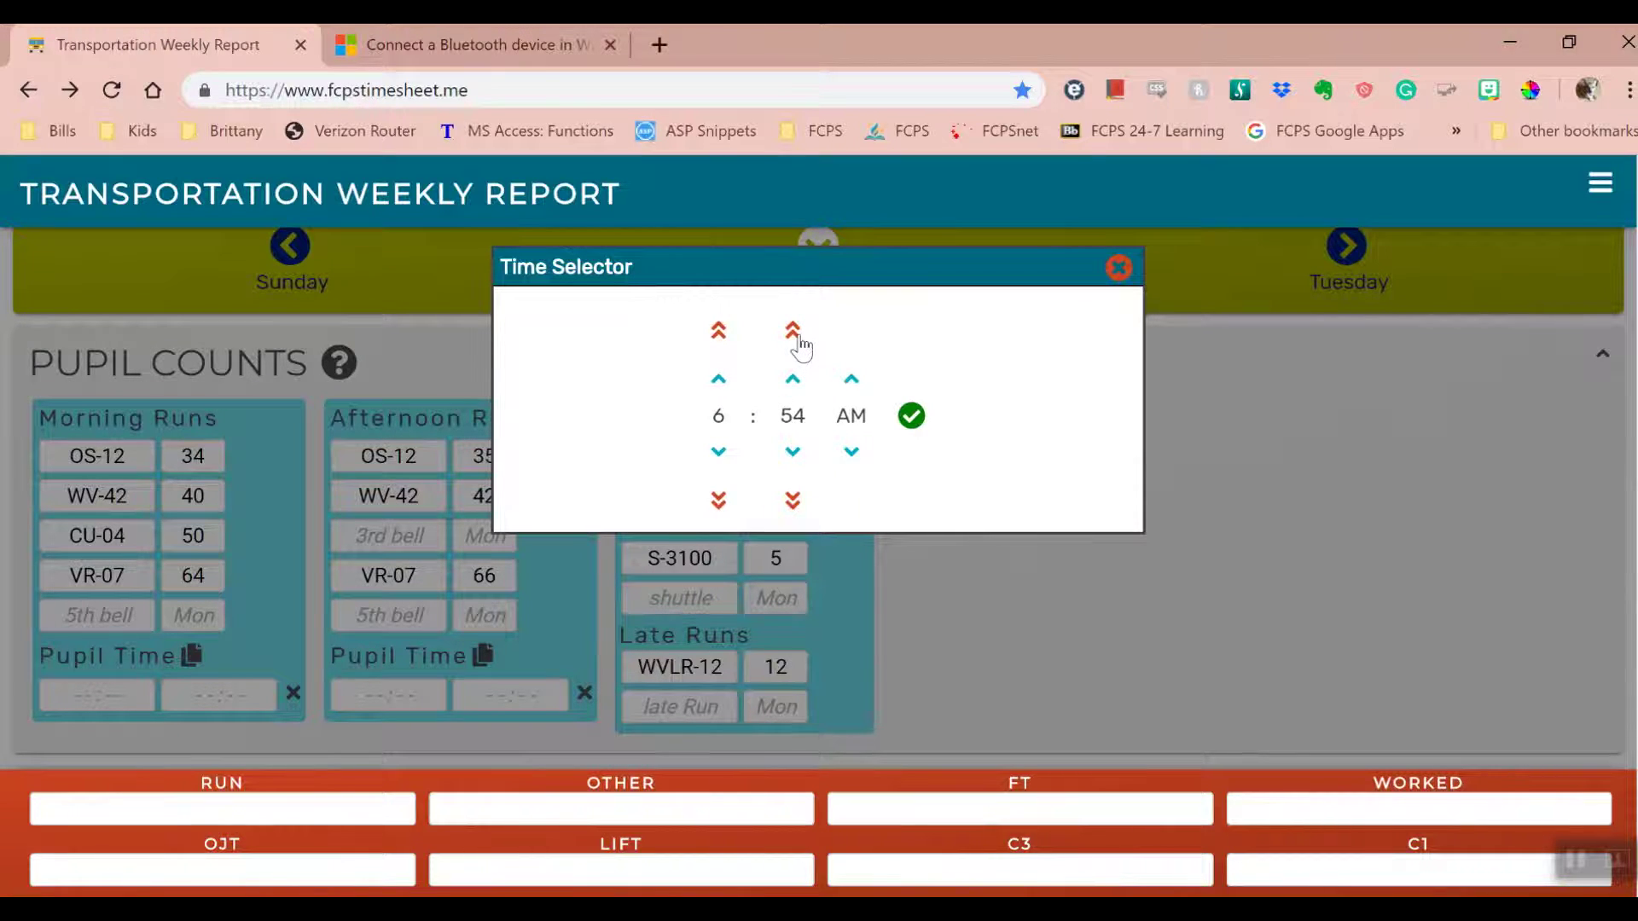
pyautogui.click(793, 501)
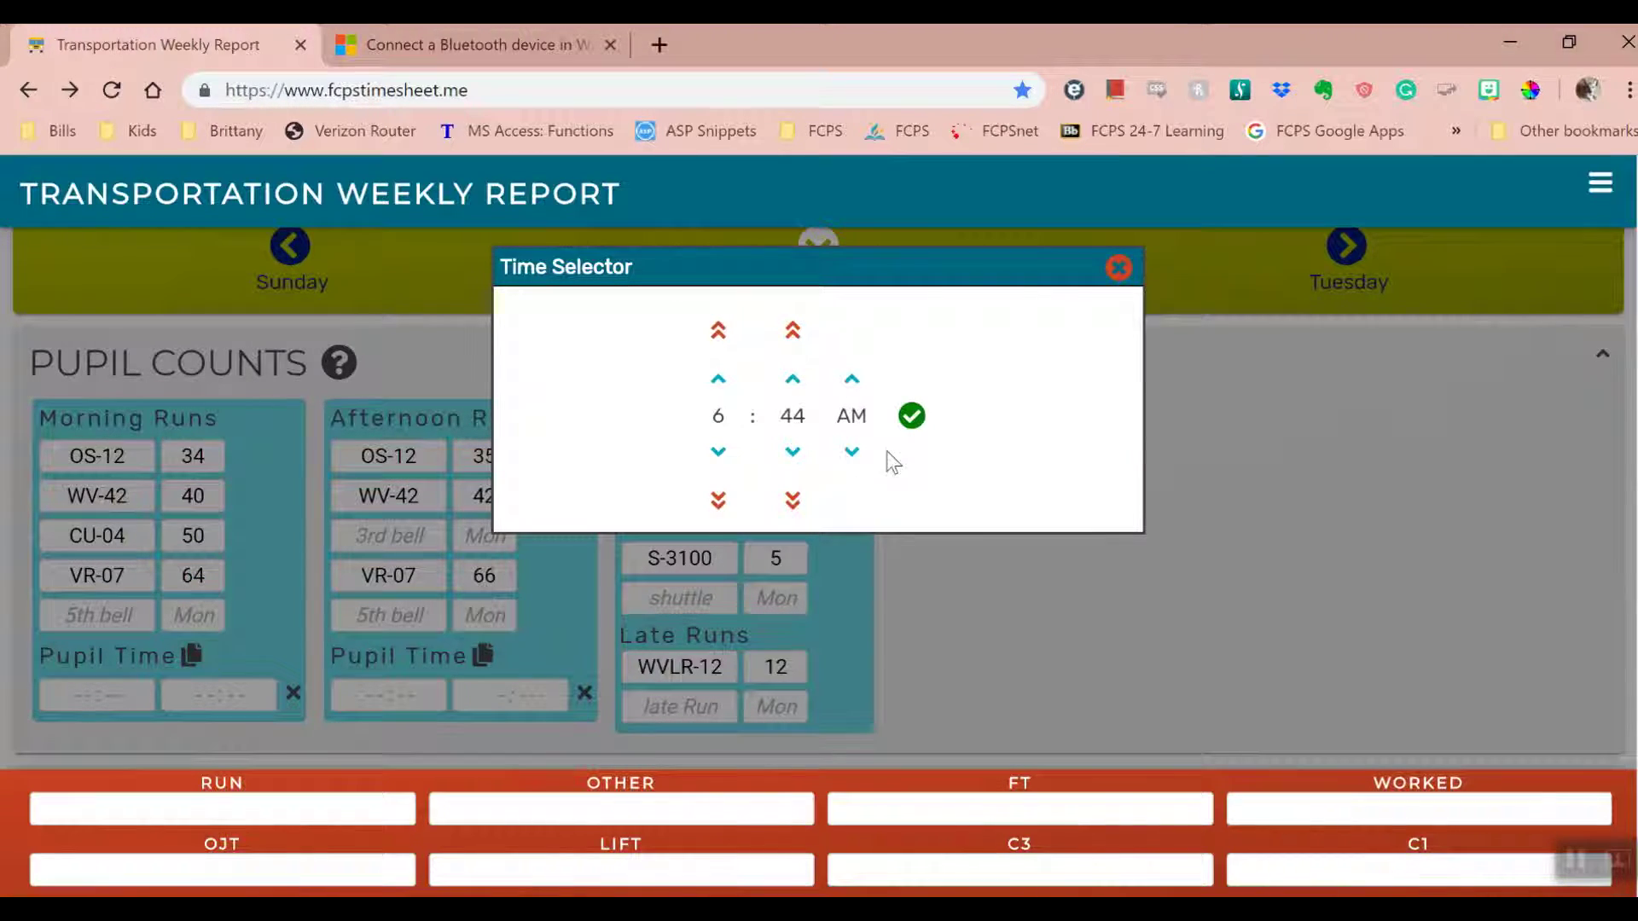
pyautogui.click(911, 416)
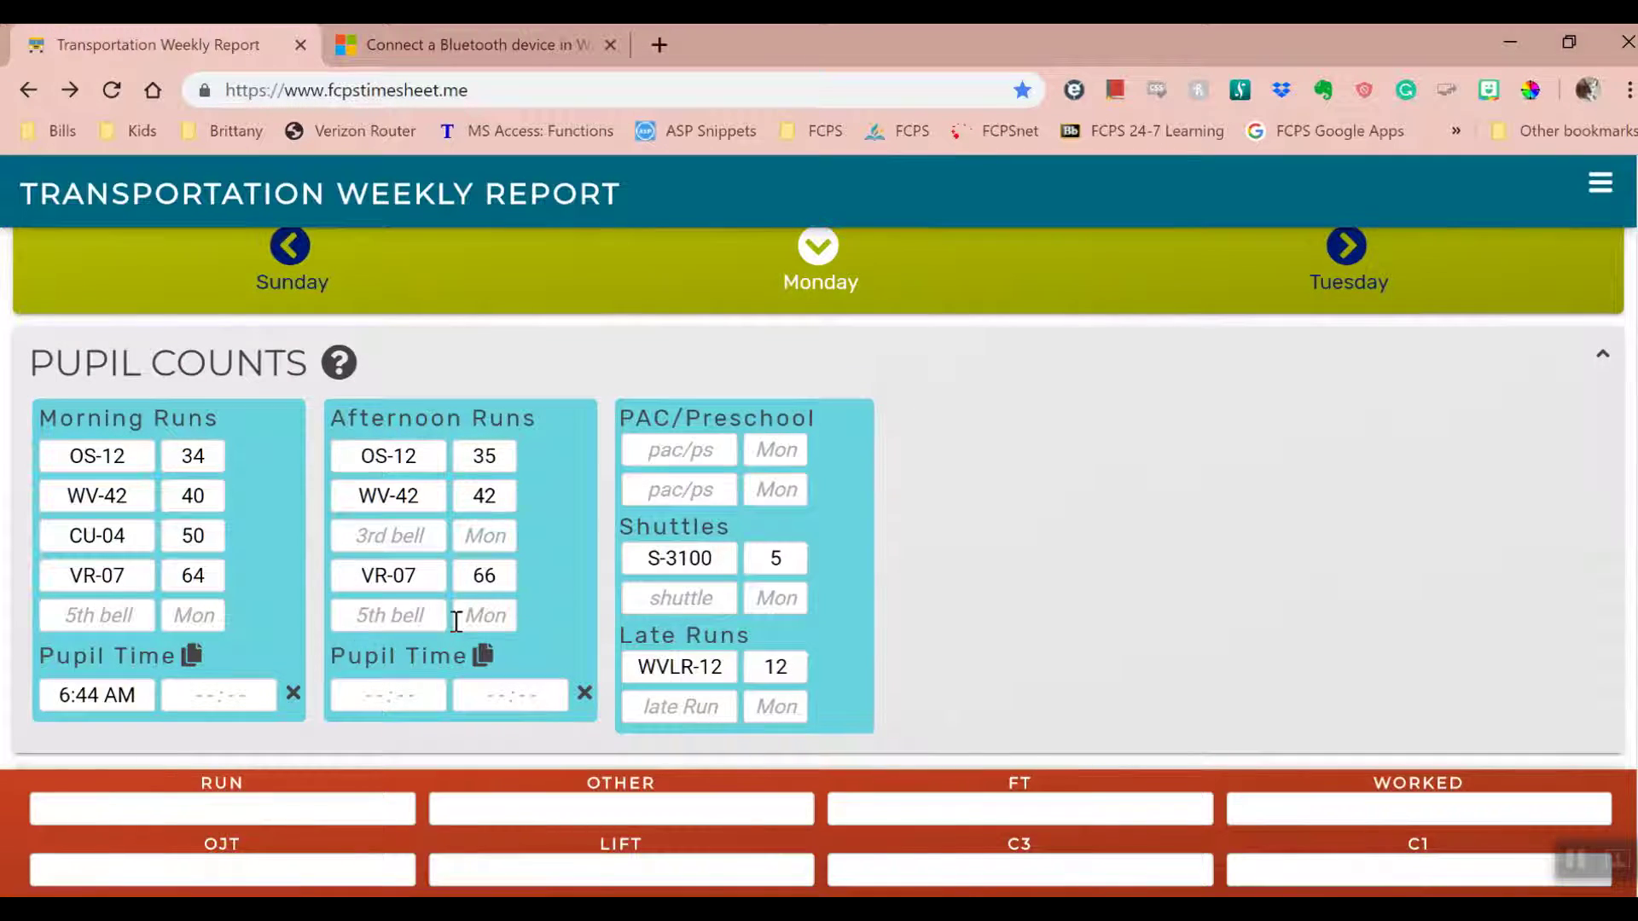
# - Set the morning pupil end time to 9:05 AM
pyautogui.click(209, 698)
pyautogui.tripleClick(718, 379)
pyautogui.doubleClick(793, 501)
pyautogui.doubleClick(792, 500)
pyautogui.click(793, 379)
pyautogui.click(911, 416)
# - Set afternoon pupil times to 2:20–4:30 PM and copy Monday's times to the next day
pyautogui.click(422, 694)
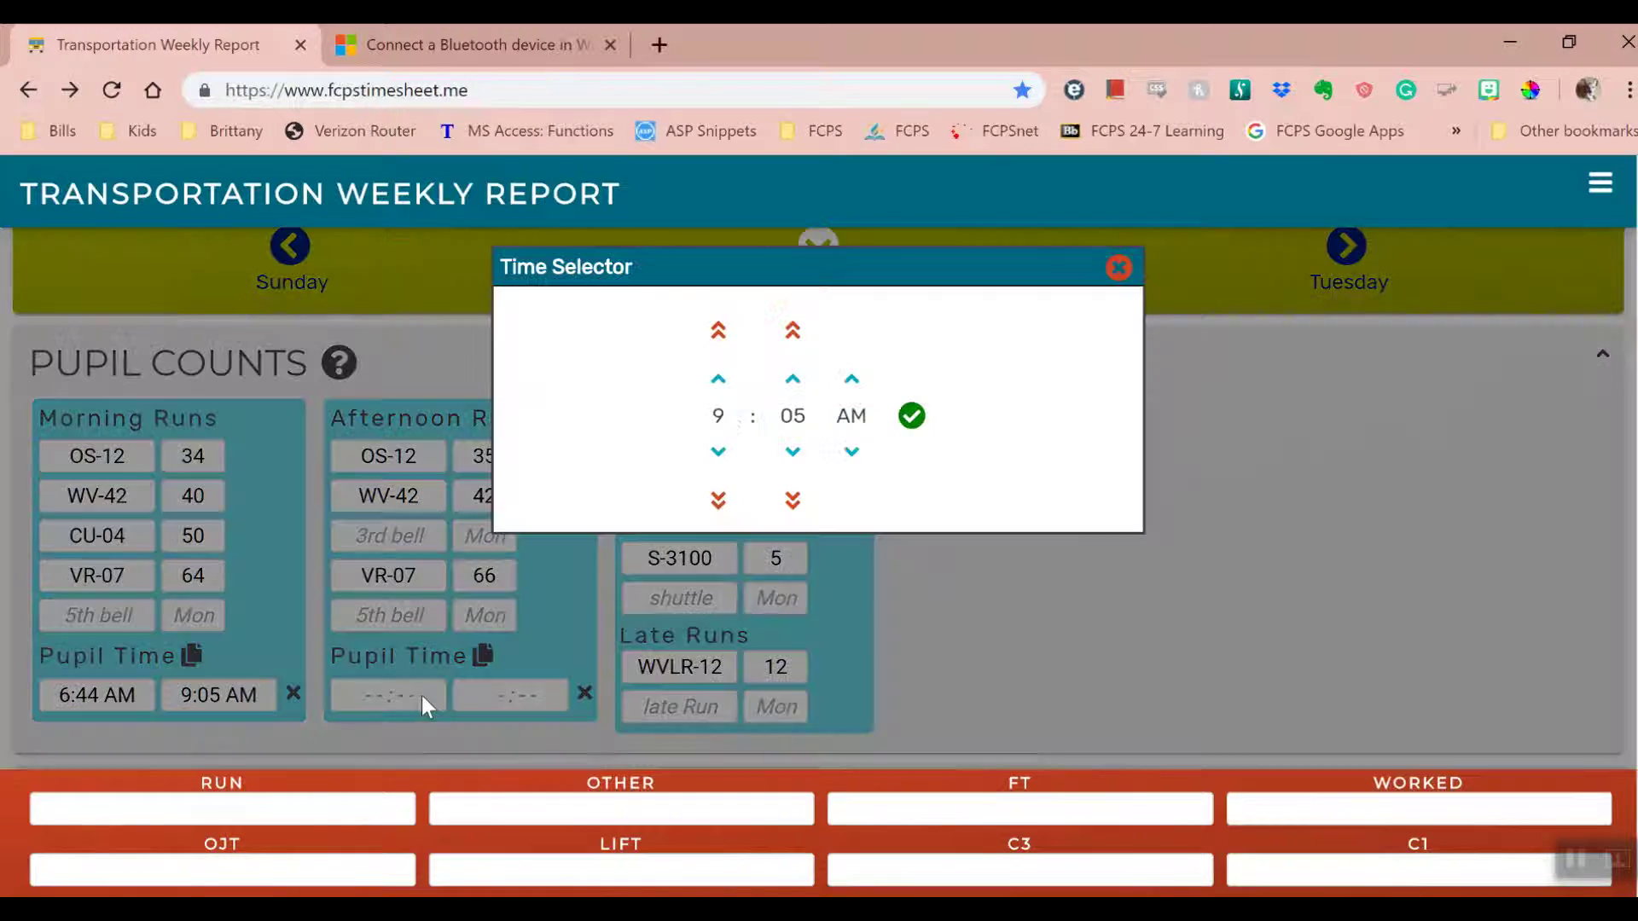
pyautogui.click(718, 331)
pyautogui.click(718, 451)
pyautogui.click(793, 330)
pyautogui.click(793, 451)
pyautogui.click(911, 416)
pyautogui.click(510, 695)
pyautogui.doubleClick(718, 379)
pyautogui.click(792, 330)
pyautogui.click(911, 416)
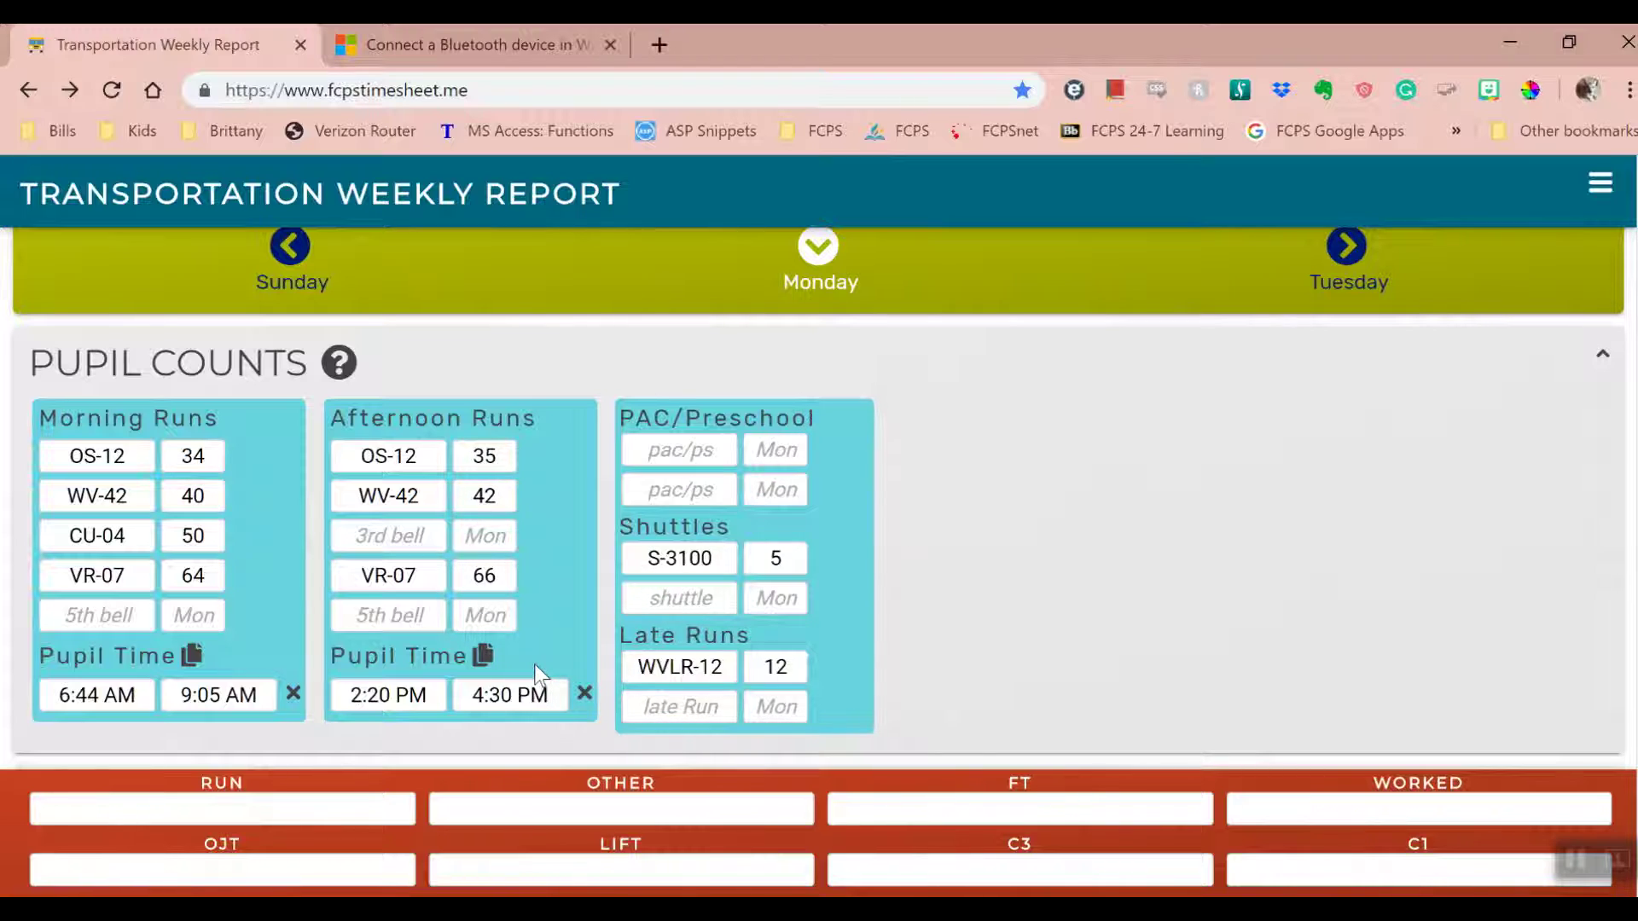
pyautogui.click(484, 656)
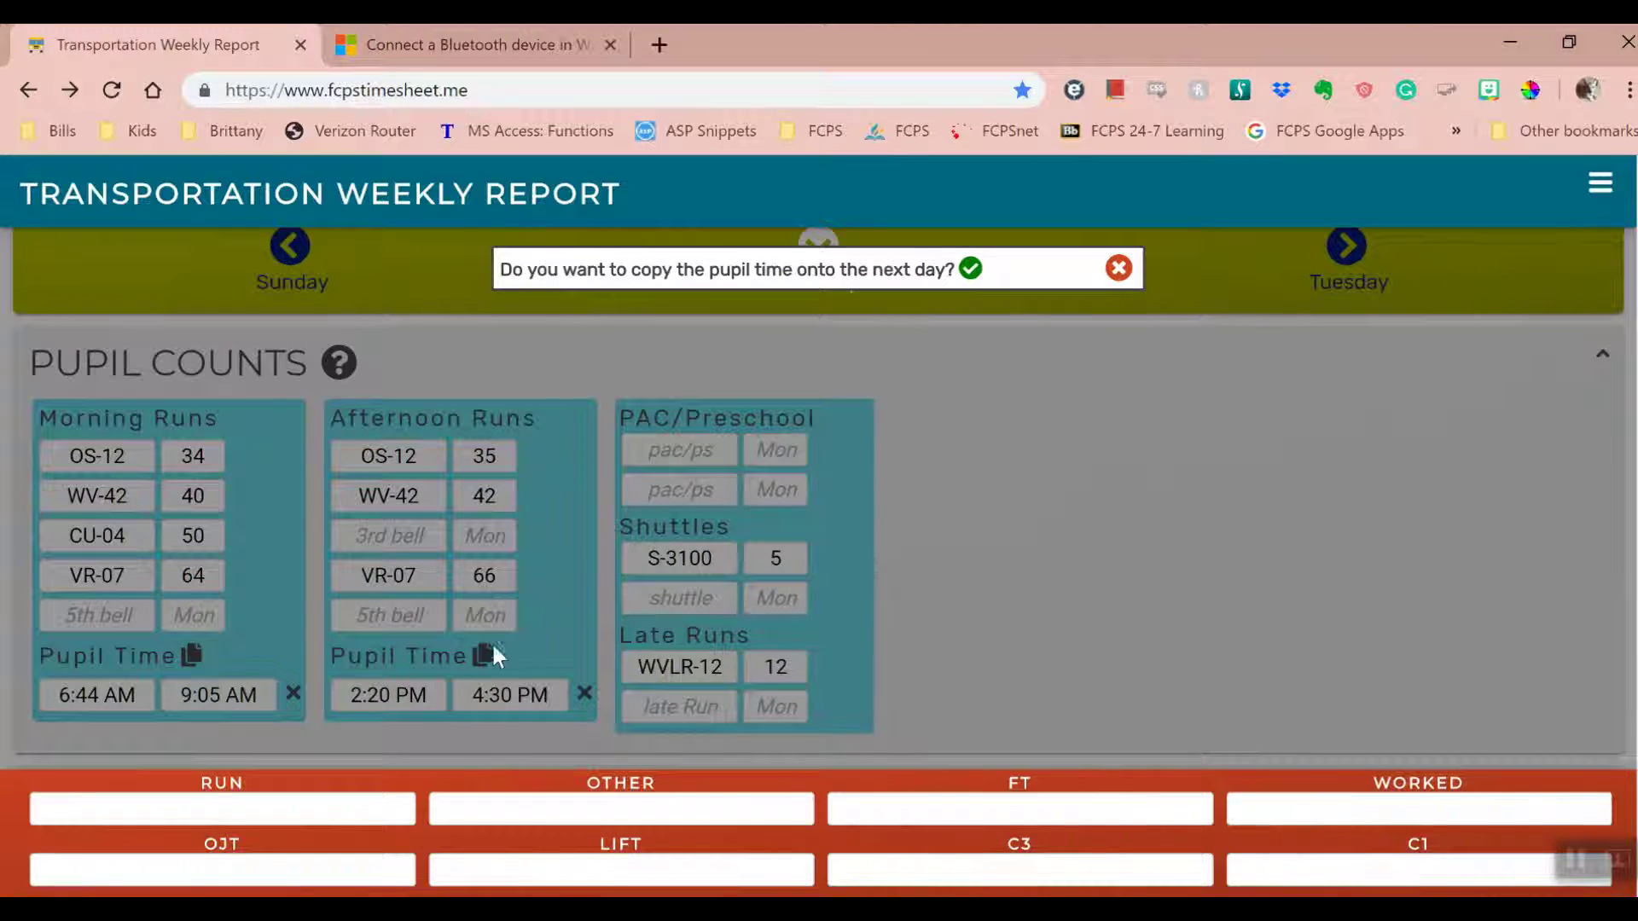
# - Copy the pupil times to Tuesday and change Tuesday's morning start to 6:46 AM
pyautogui.click(971, 270)
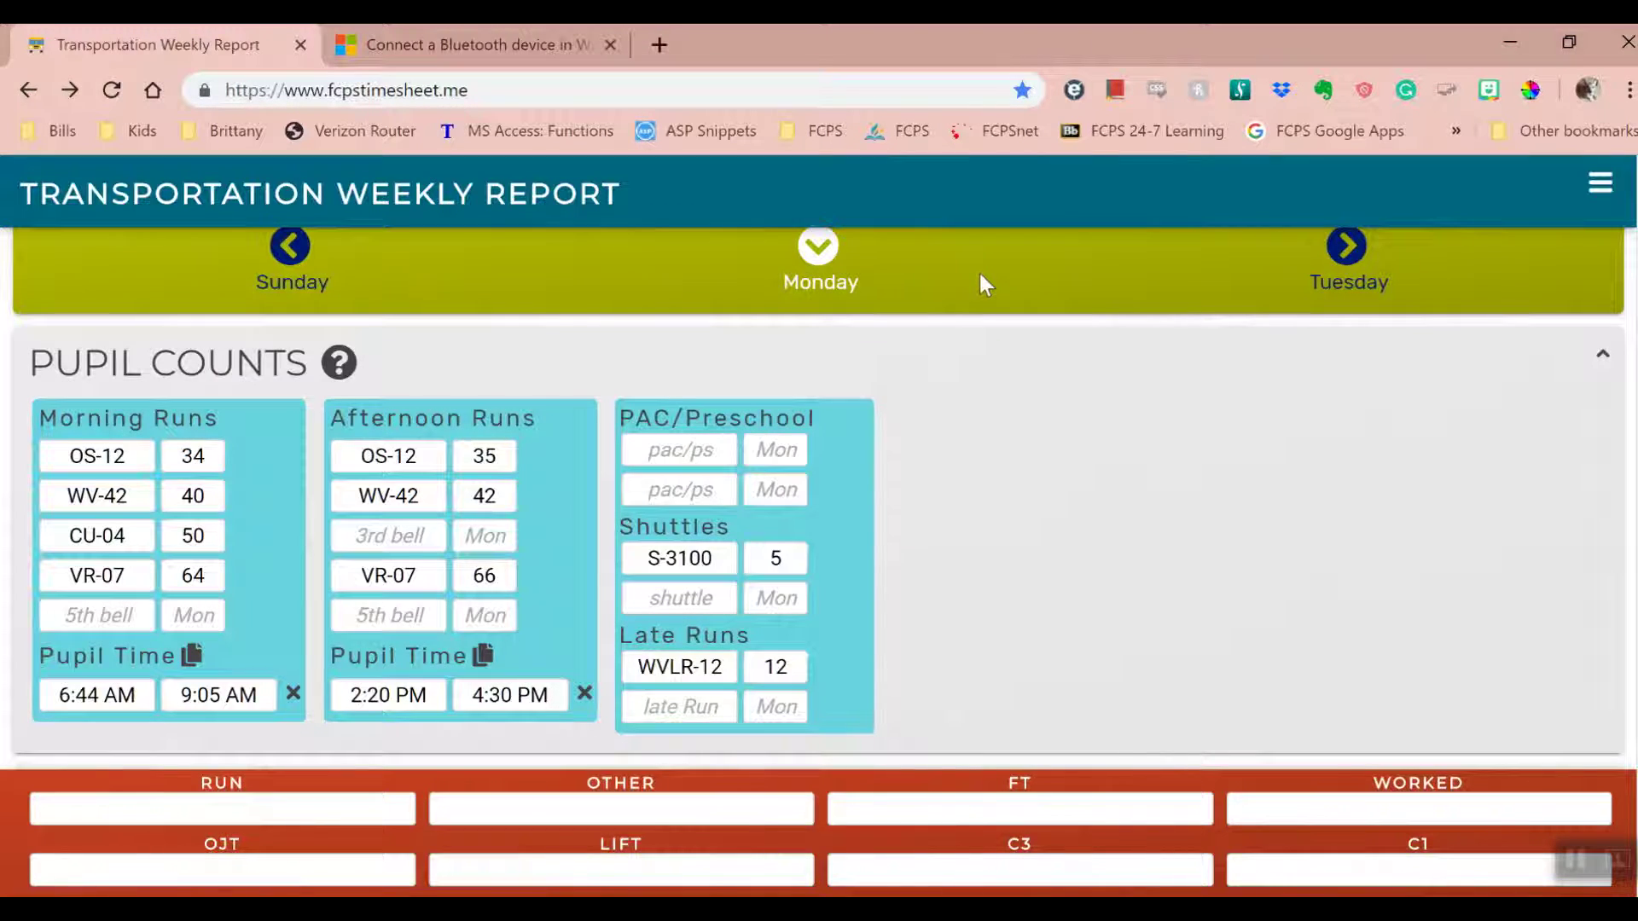
pyautogui.click(1344, 249)
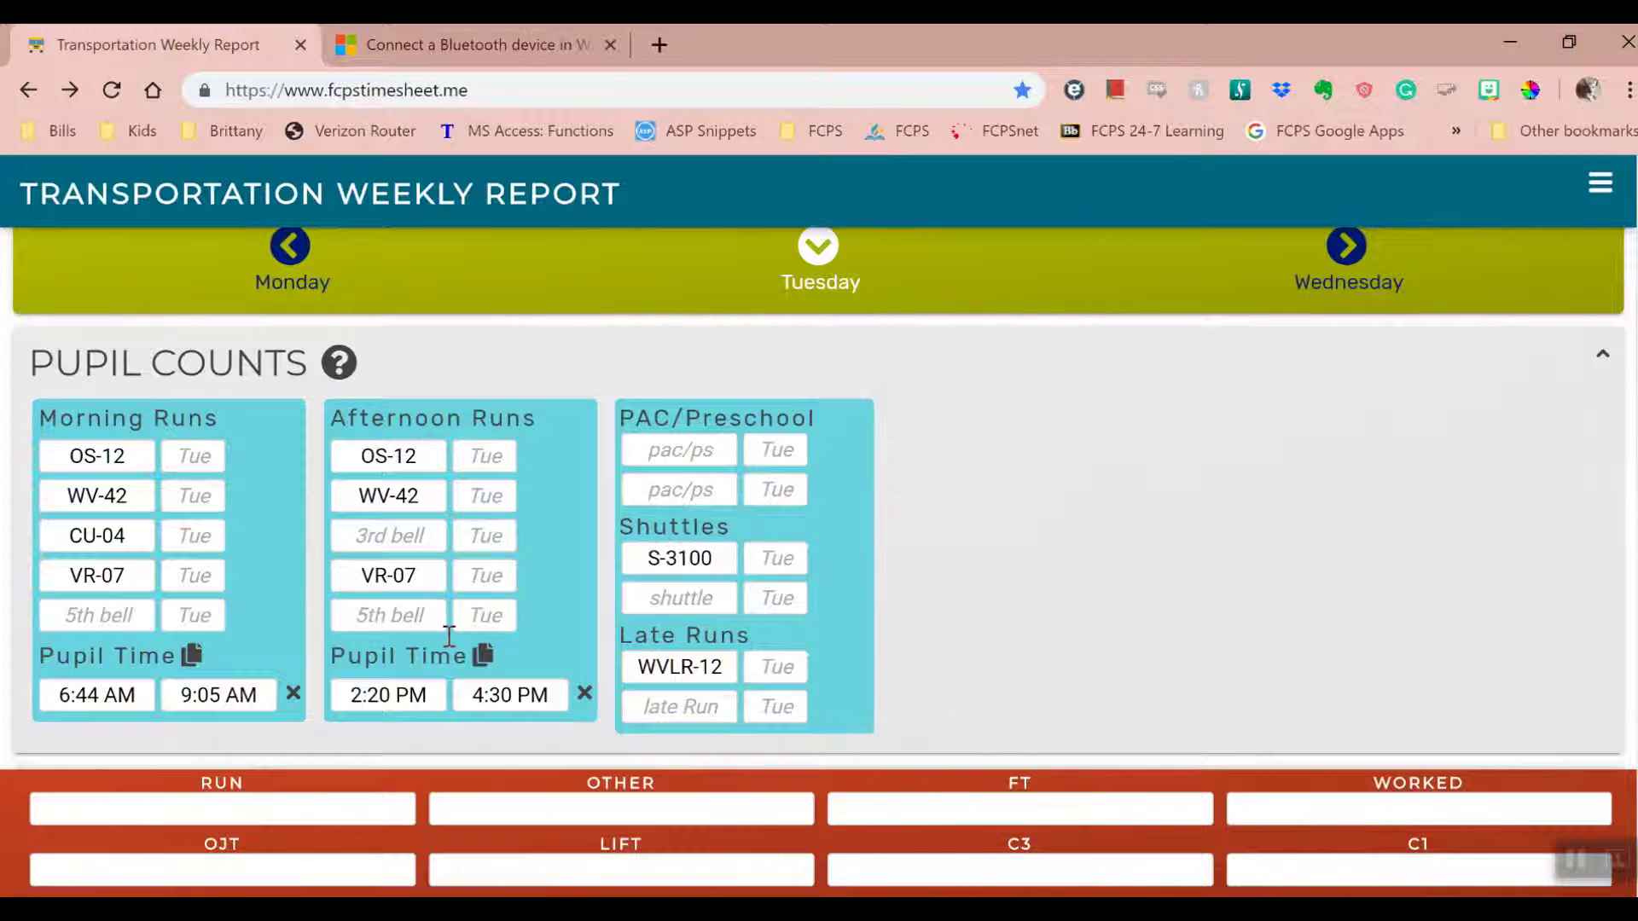
pyautogui.click(114, 696)
pyautogui.click(803, 380)
pyautogui.click(803, 380)
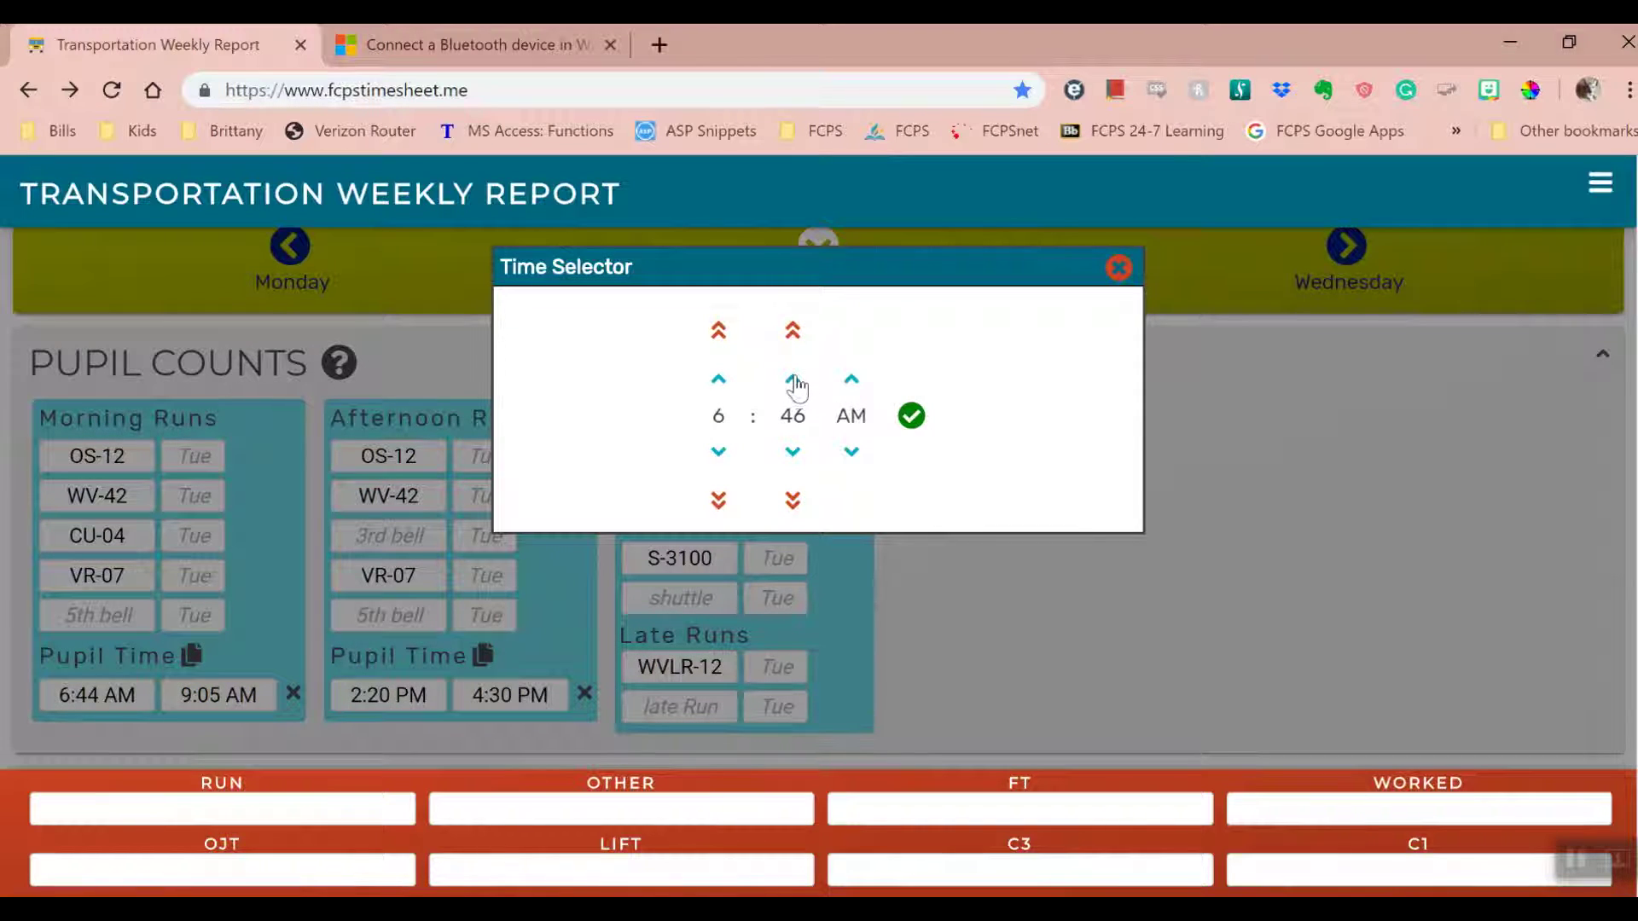
pyautogui.click(911, 416)
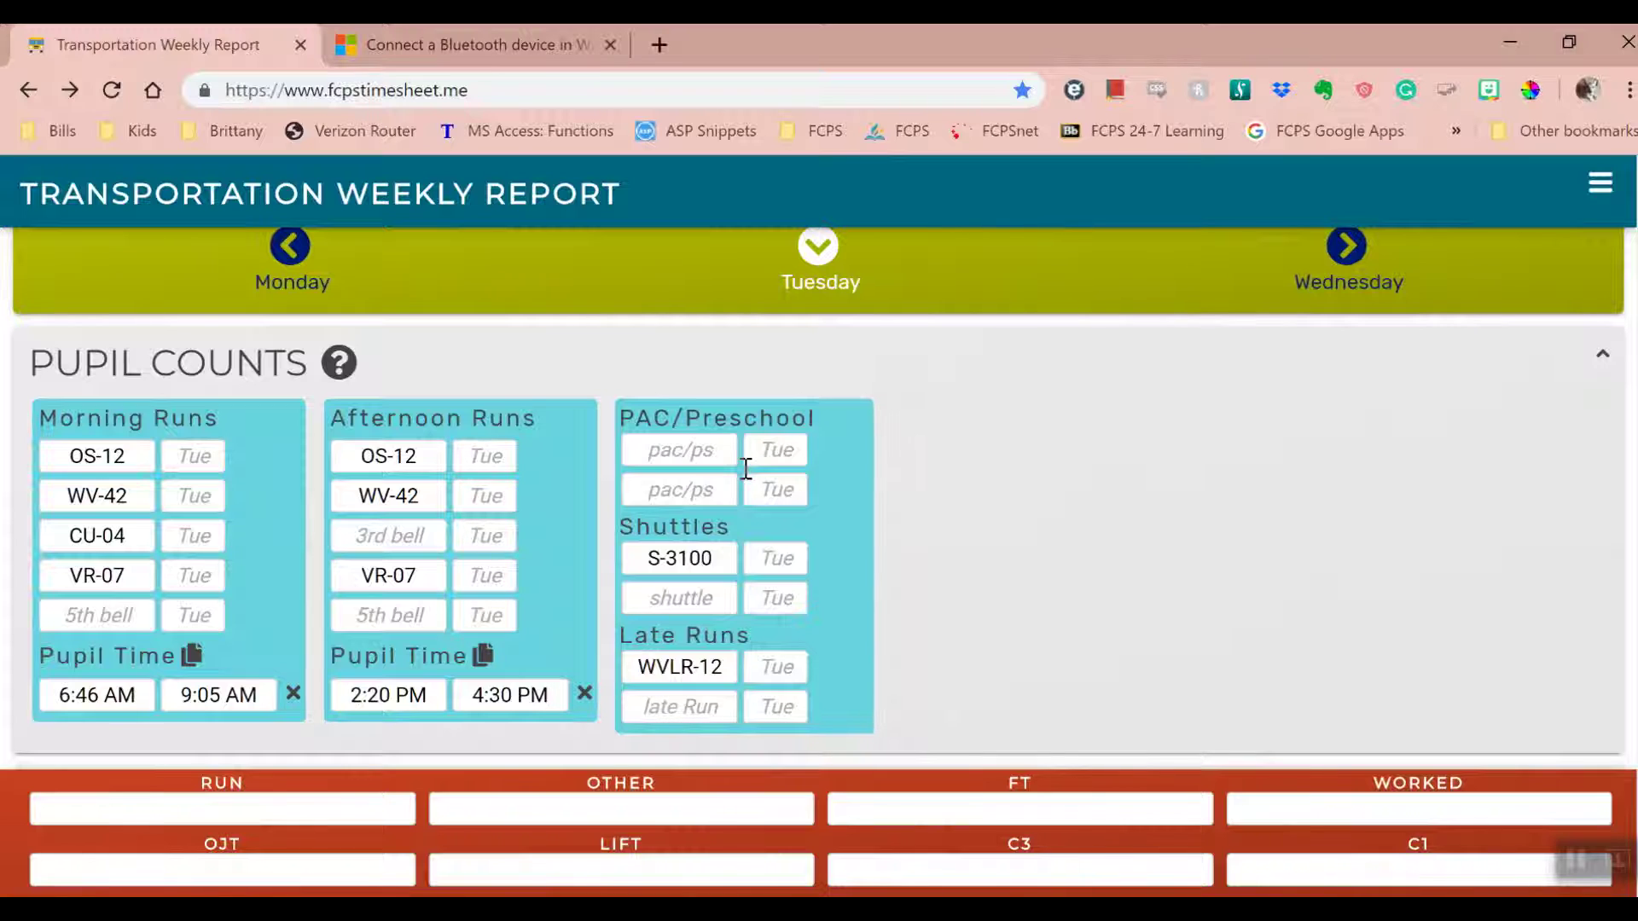
# - Copy the pupil times forward day by day onto Wednesday, Thursday and Friday
pyautogui.click(483, 655)
pyautogui.click(969, 271)
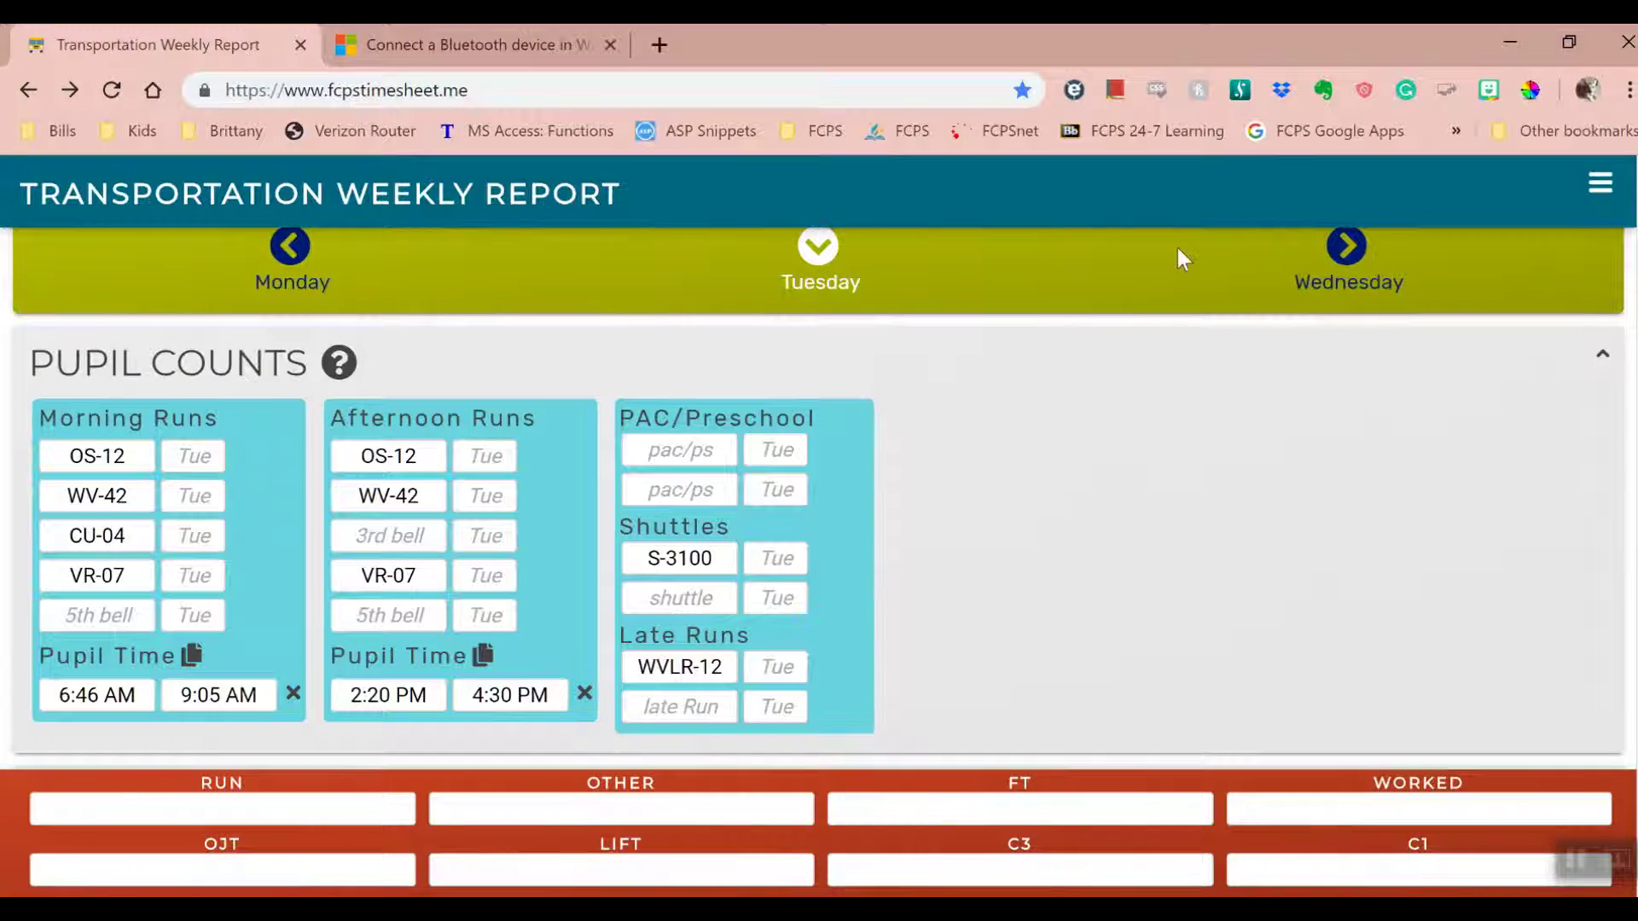
pyautogui.click(1346, 249)
pyautogui.click(191, 655)
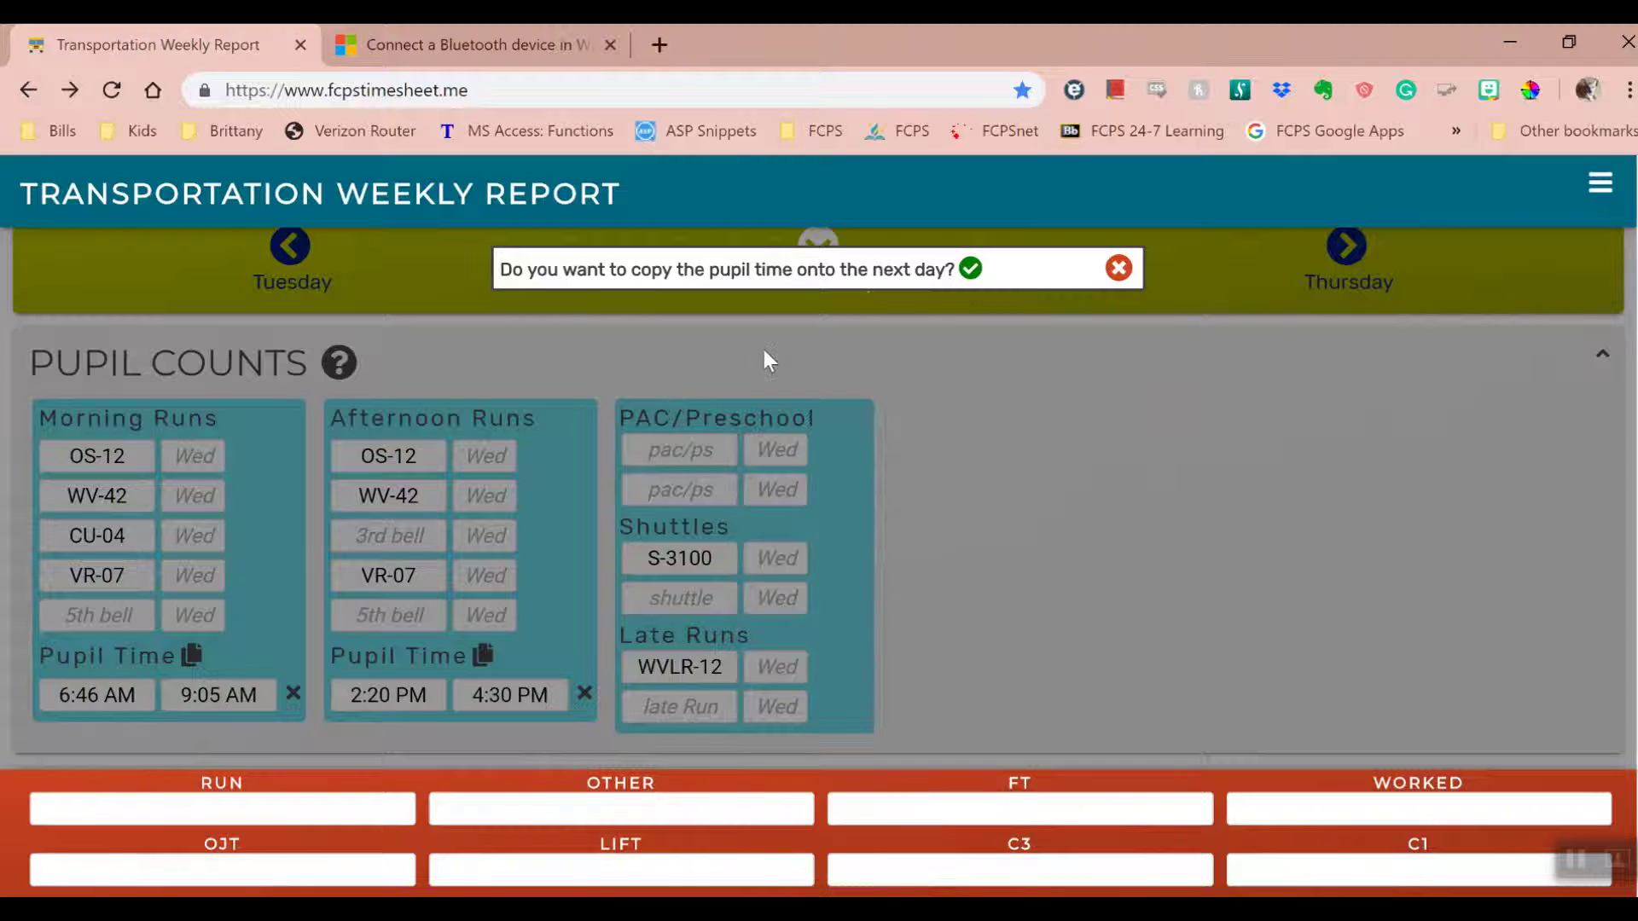
pyautogui.click(971, 271)
pyautogui.click(1346, 248)
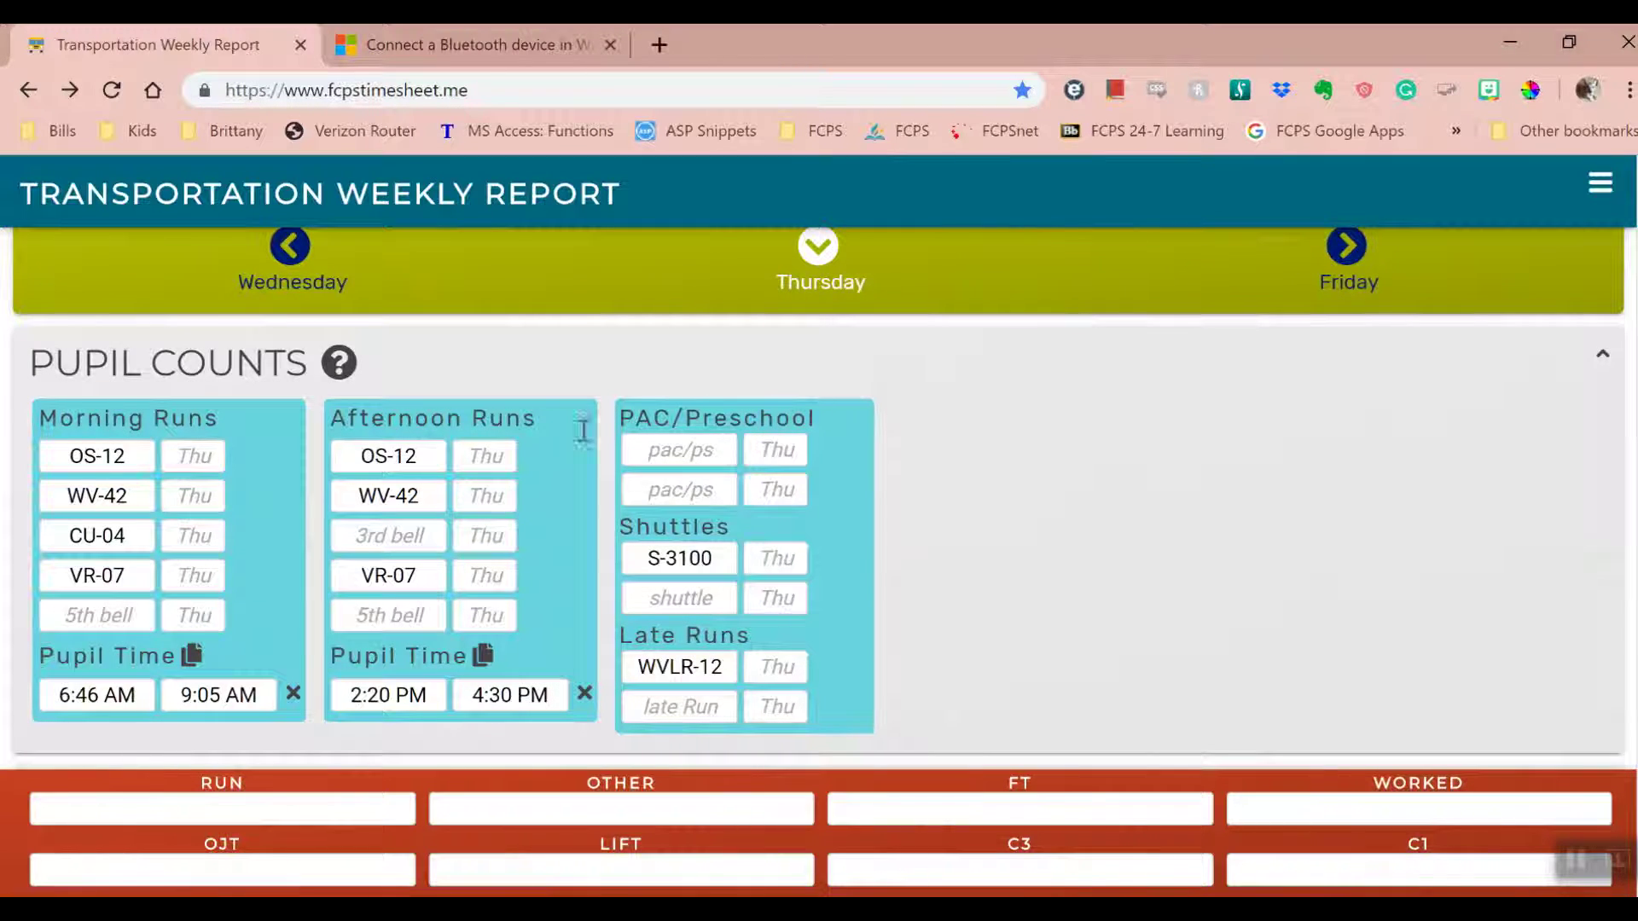
pyautogui.click(191, 655)
pyautogui.click(971, 271)
pyautogui.click(1348, 249)
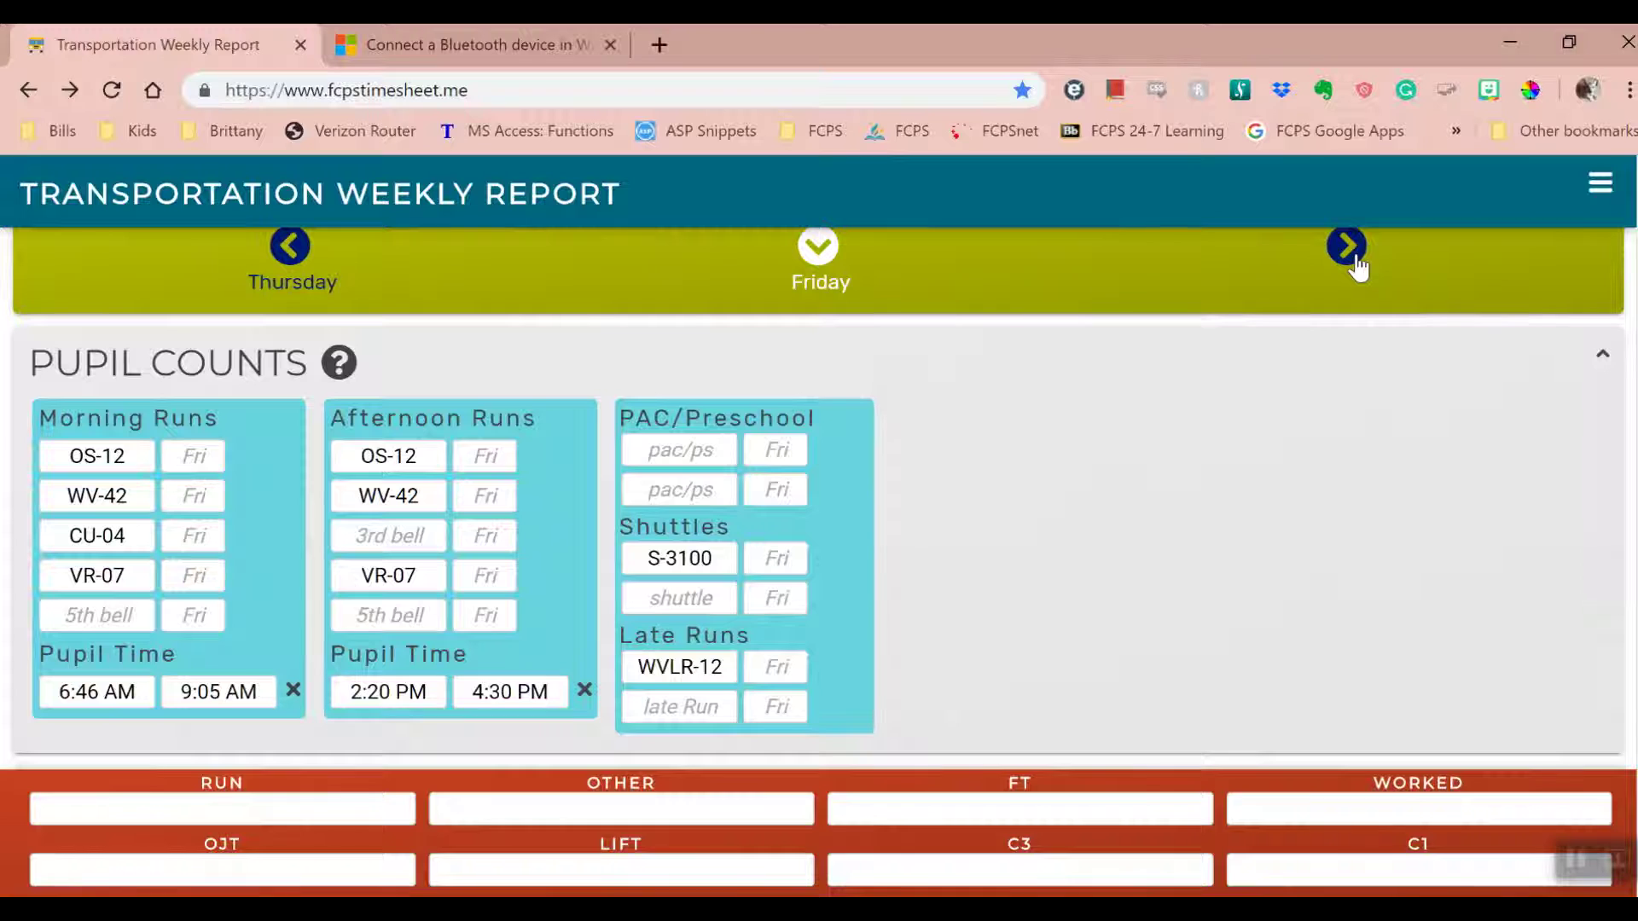
# - Step back through the week to Sunday, then return to Wednesday's S-3100 shuttle count
pyautogui.click(282, 256)
pyautogui.click(282, 256)
pyautogui.click(282, 256)
pyautogui.click(282, 256)
pyautogui.click(281, 256)
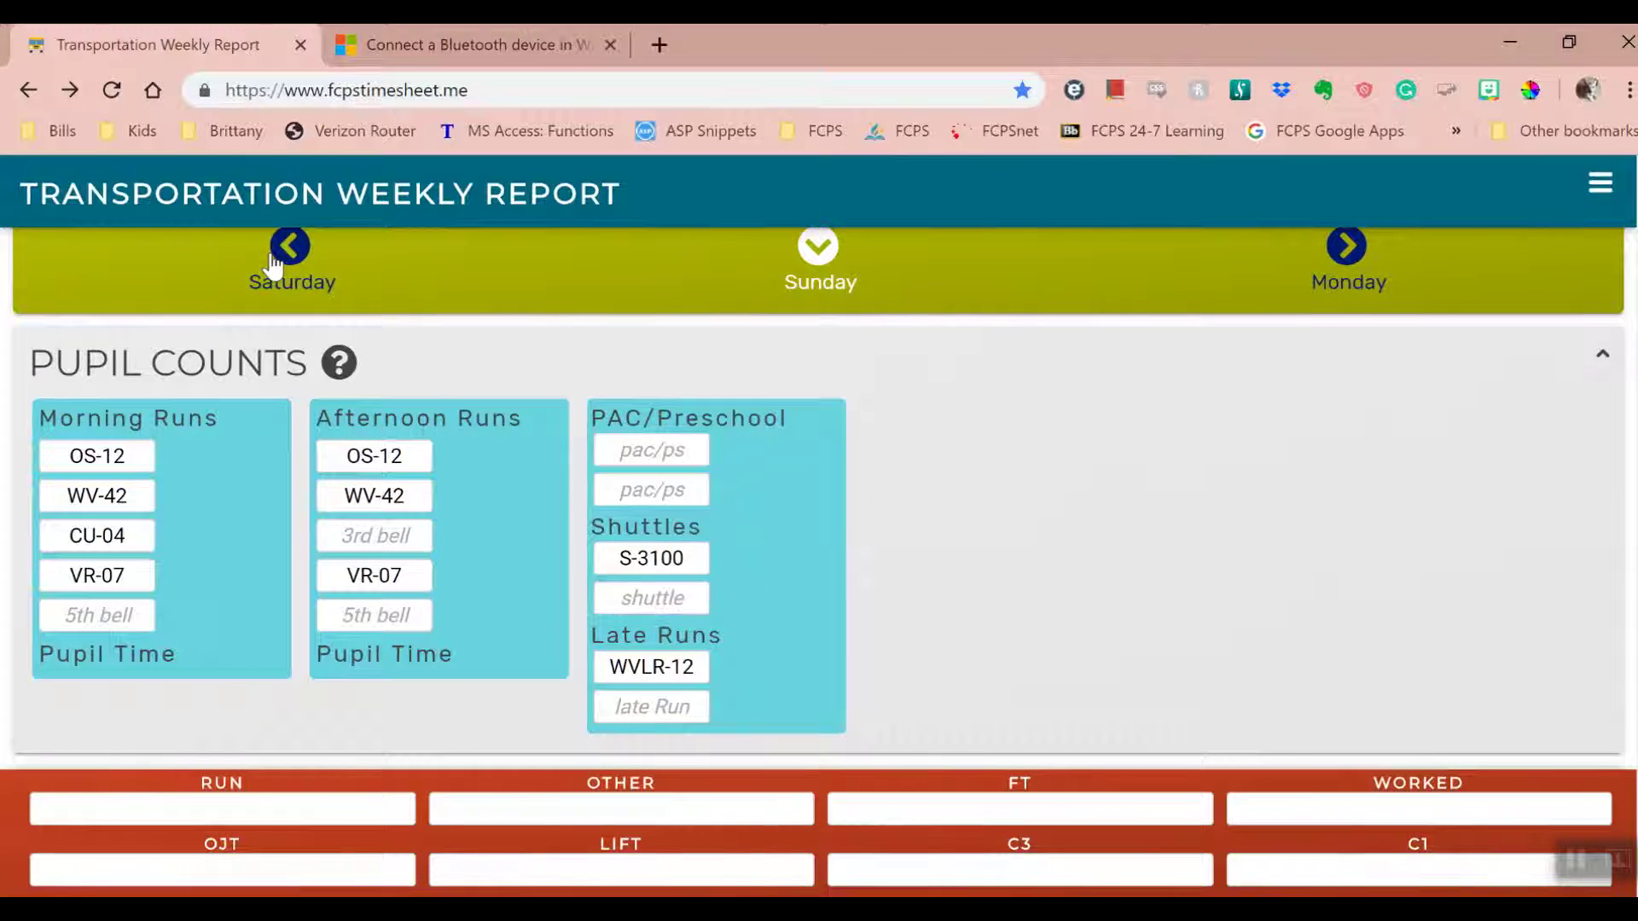
pyautogui.click(1361, 252)
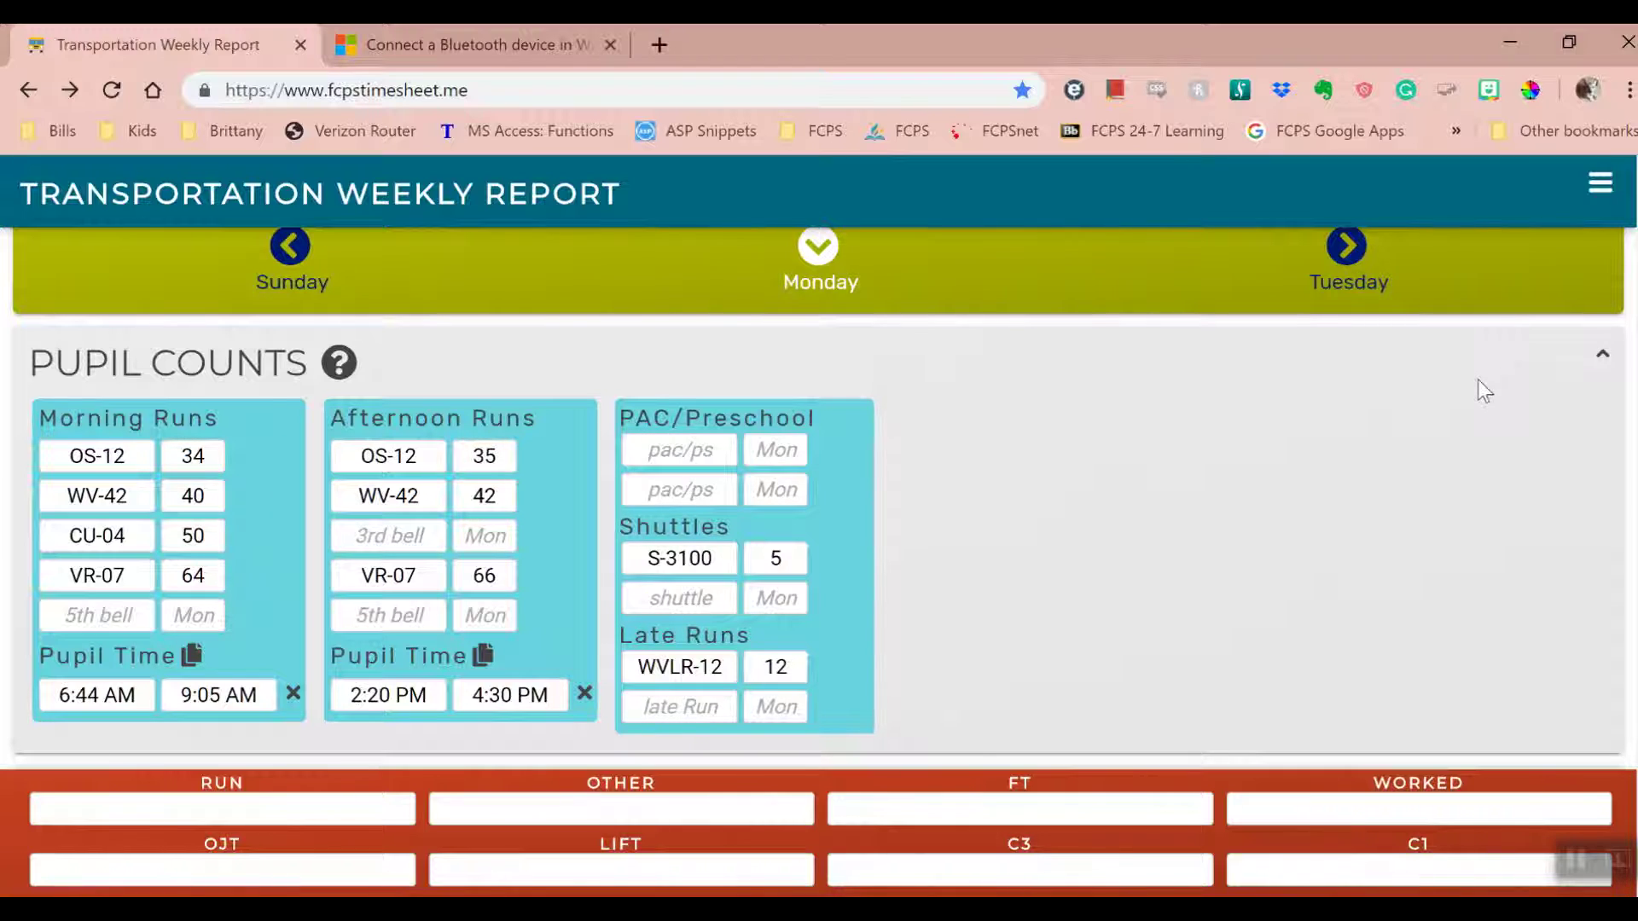
pyautogui.click(1341, 249)
pyautogui.click(1341, 250)
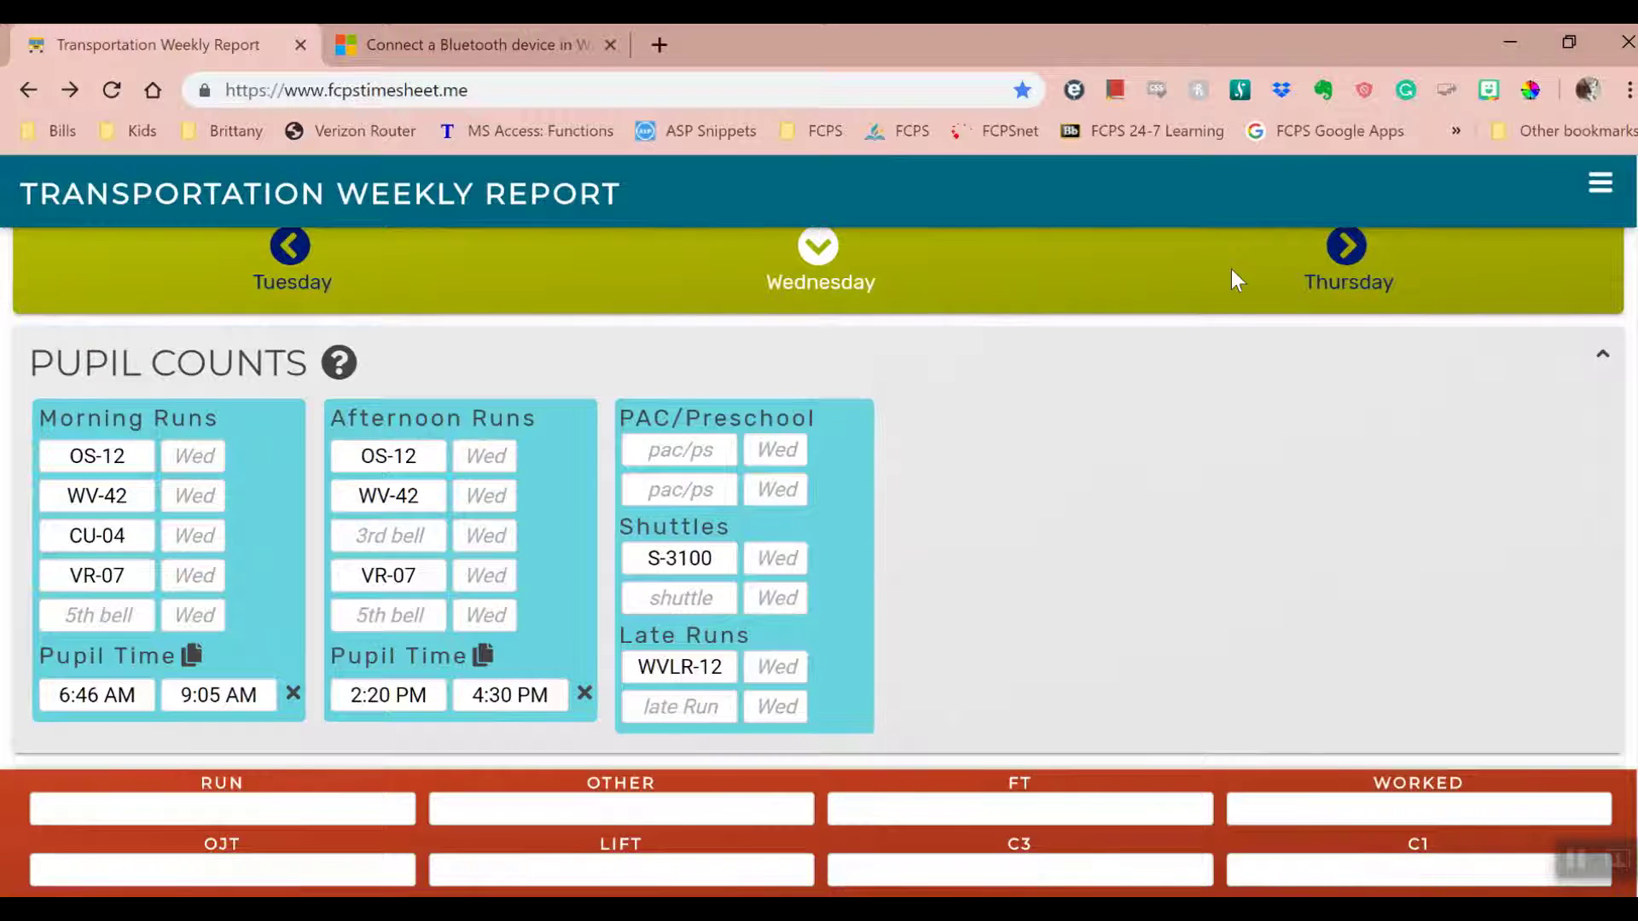
pyautogui.click(768, 561)
# - Enter 0 for Wednesday's S-3100 shuttle, collapse Pupil Counts and go back to Monday 06/03
pyautogui.write('0')
pyautogui.click(1003, 561)
pyautogui.click(1603, 357)
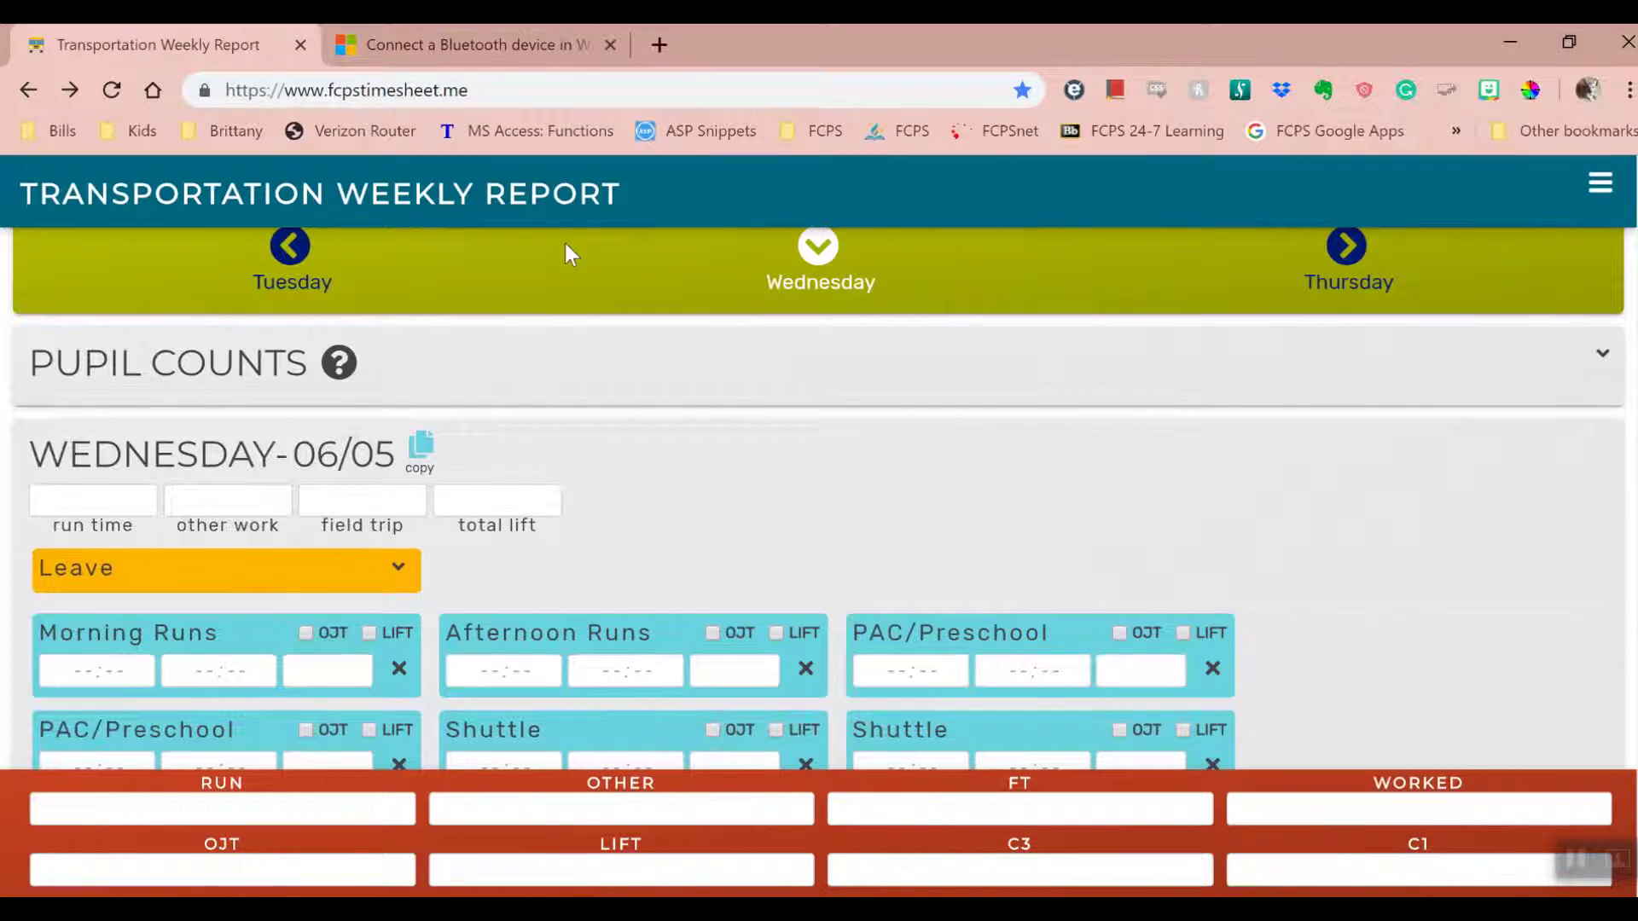
pyautogui.doubleClick(271, 254)
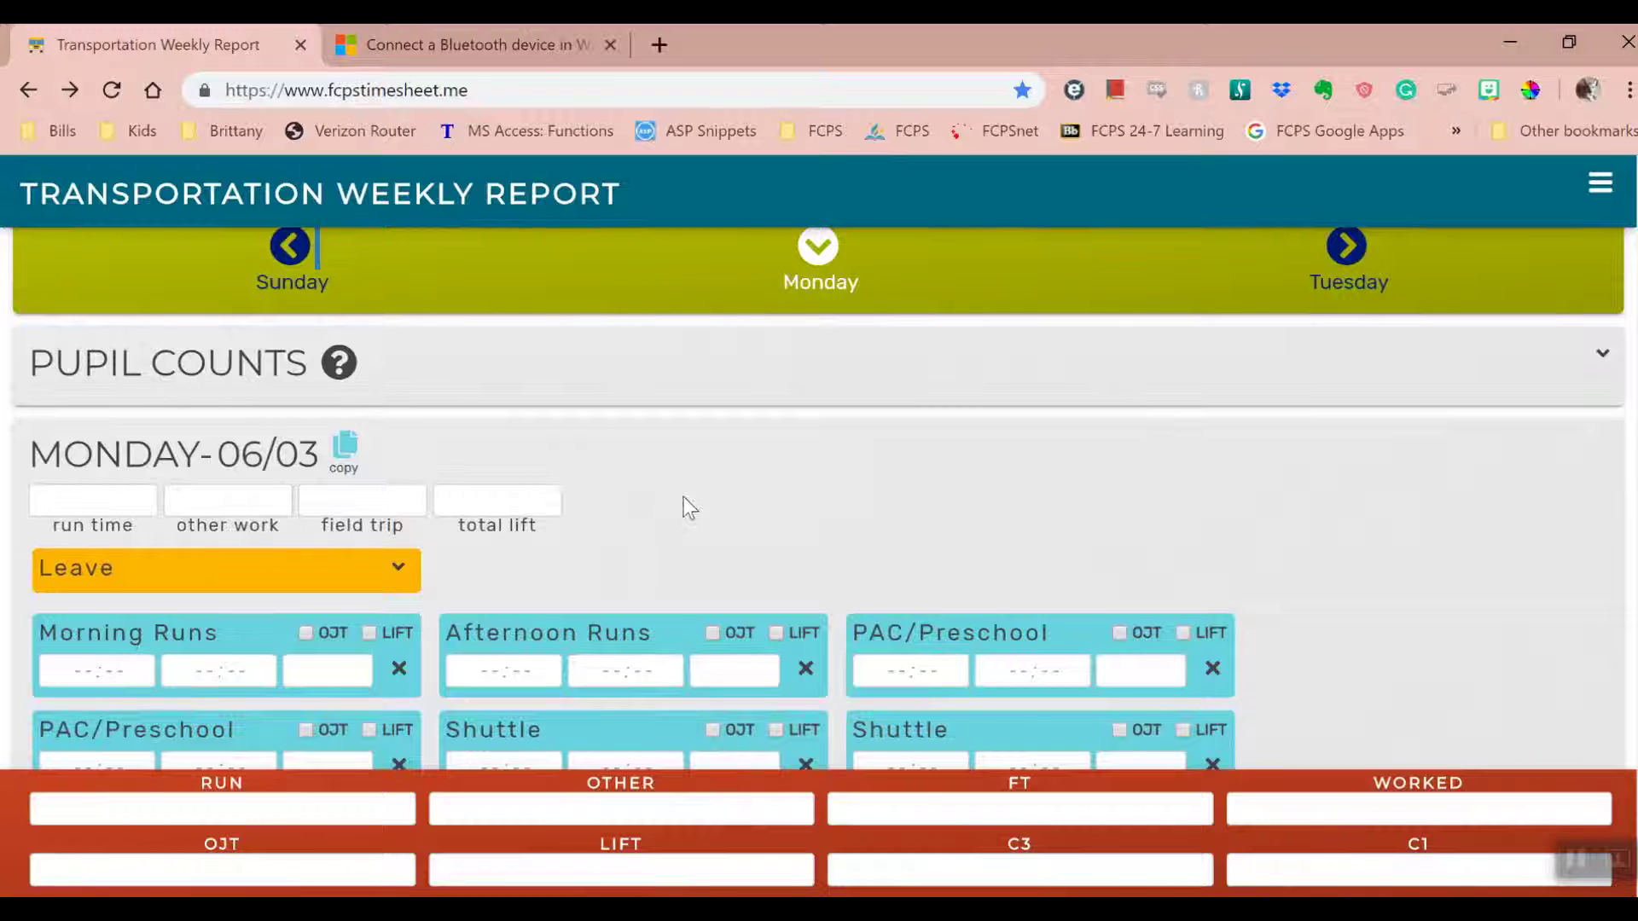
pyautogui.scroll(-1, 694, 476)
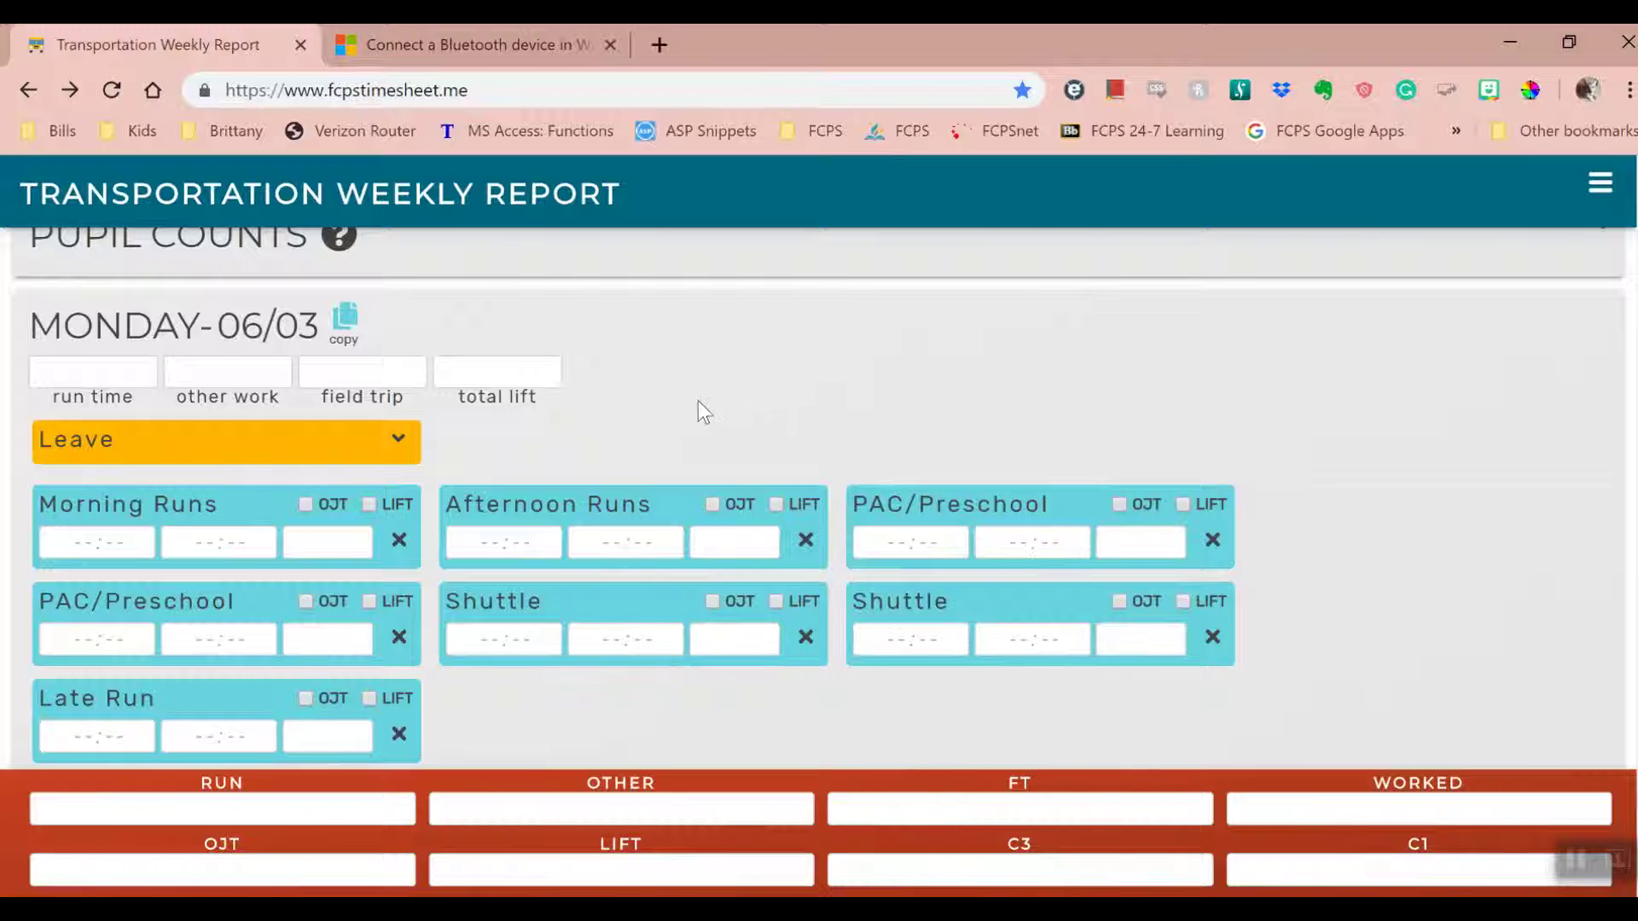
# - Set Monday's morning run to 6:05–9:30 AM
pyautogui.click(102, 542)
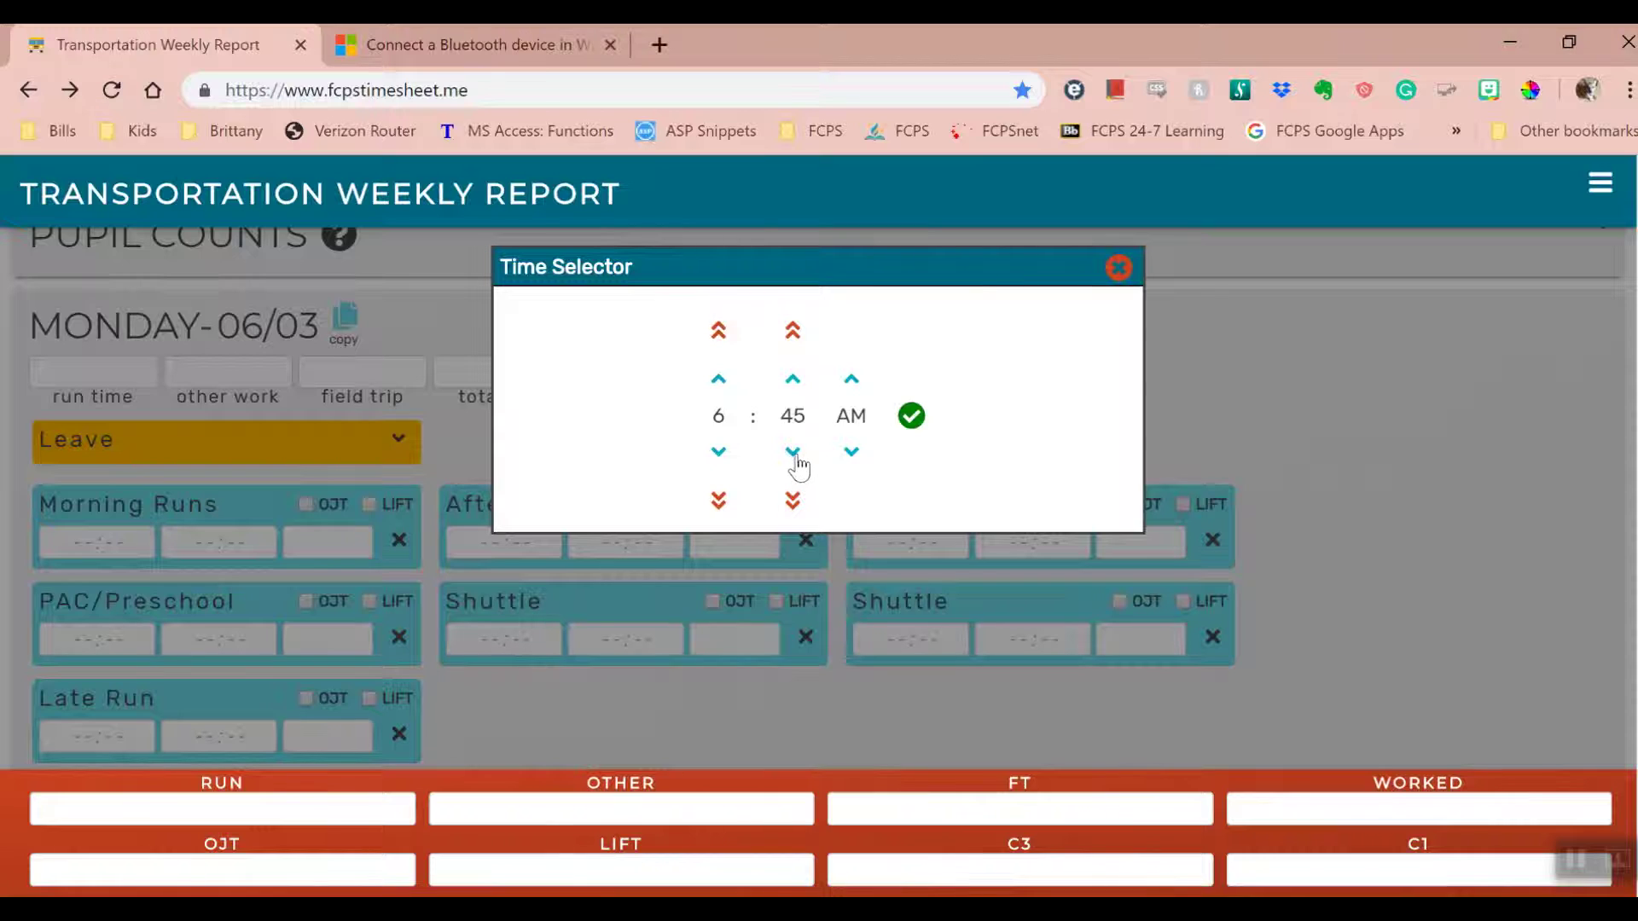
pyautogui.click(793, 458)
pyautogui.click(793, 452)
pyautogui.click(792, 379)
pyautogui.click(792, 378)
pyautogui.click(792, 452)
pyautogui.click(792, 452)
pyautogui.click(793, 499)
pyautogui.click(793, 499)
pyautogui.click(911, 415)
pyautogui.click(218, 542)
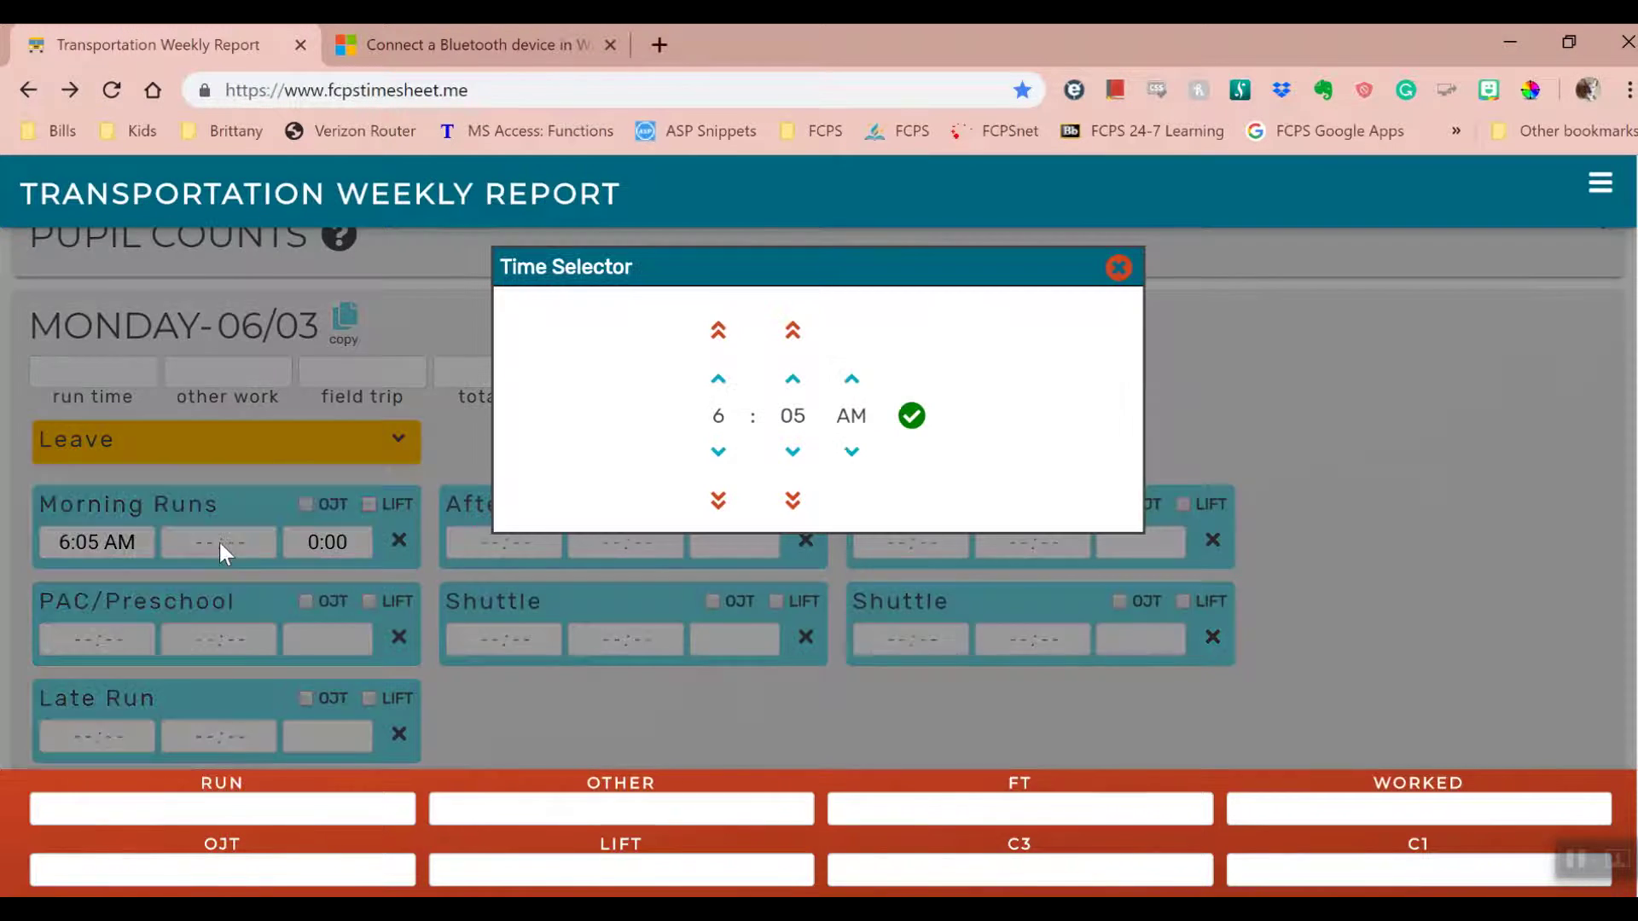
pyautogui.click(718, 330)
pyautogui.click(795, 452)
pyautogui.click(911, 417)
# - Set Monday's afternoon run to 1:45–4:45 PM
pyautogui.click(531, 529)
pyautogui.click(721, 336)
pyautogui.click(798, 342)
pyautogui.click(910, 416)
pyautogui.click(625, 542)
pyautogui.click(719, 379)
pyautogui.click(720, 379)
pyautogui.click(719, 378)
pyautogui.click(912, 416)
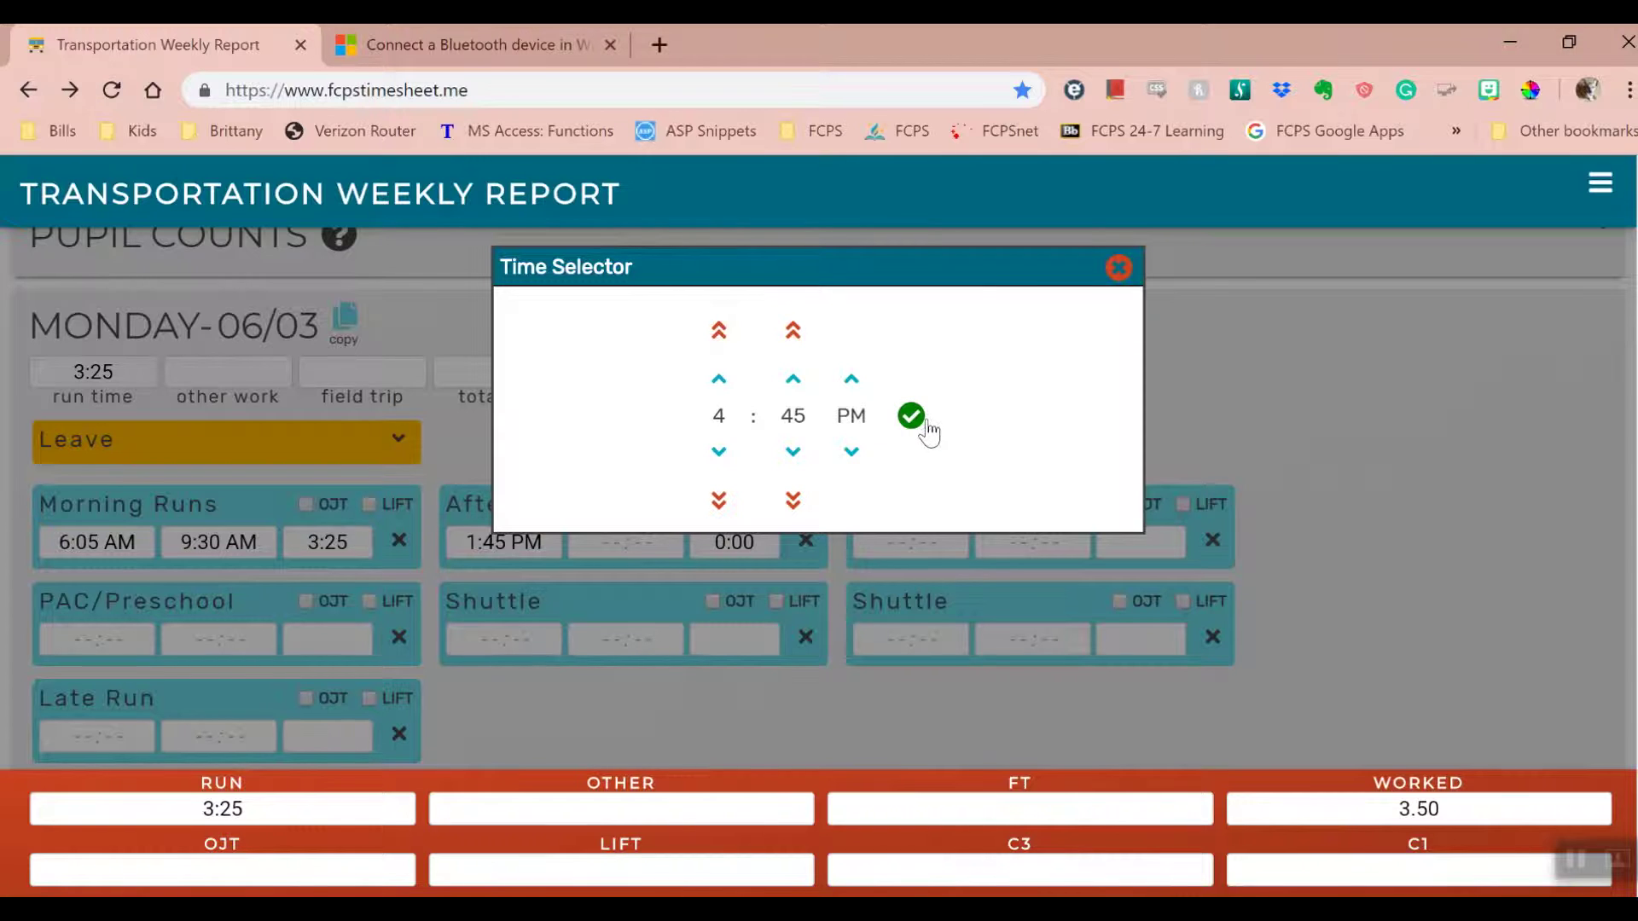
# - Set the late run to 4:45–5:30 PM, after fixing a 4:35 PM overlap error
pyautogui.click(117, 736)
pyautogui.click(793, 452)
pyautogui.click(794, 451)
pyautogui.click(911, 416)
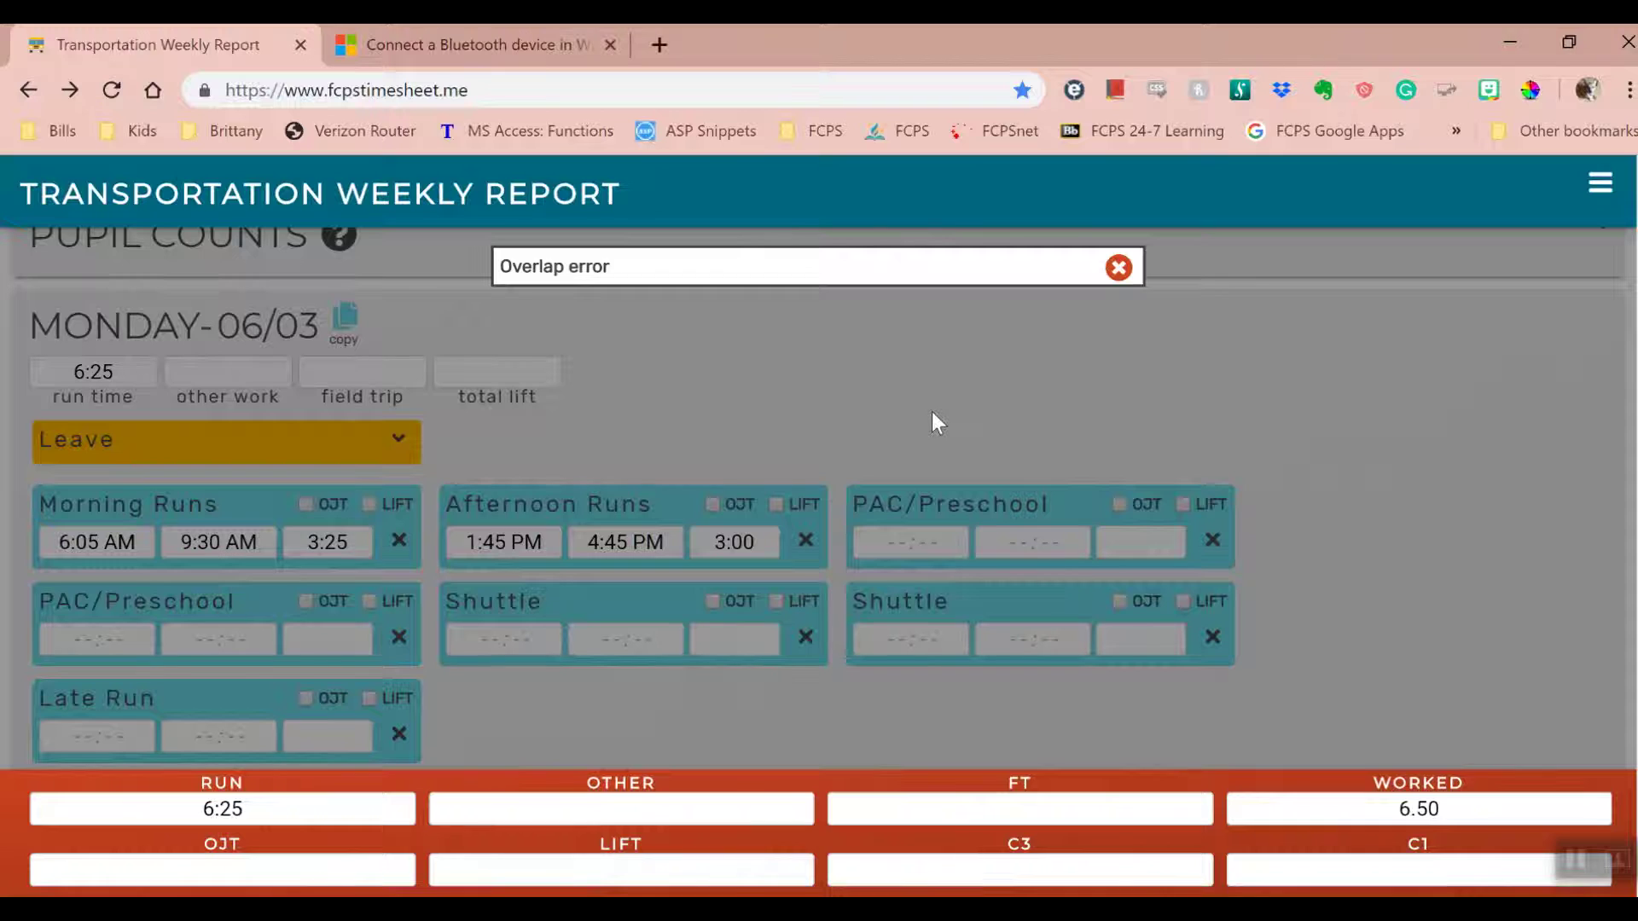
pyautogui.click(1120, 272)
pyautogui.click(116, 734)
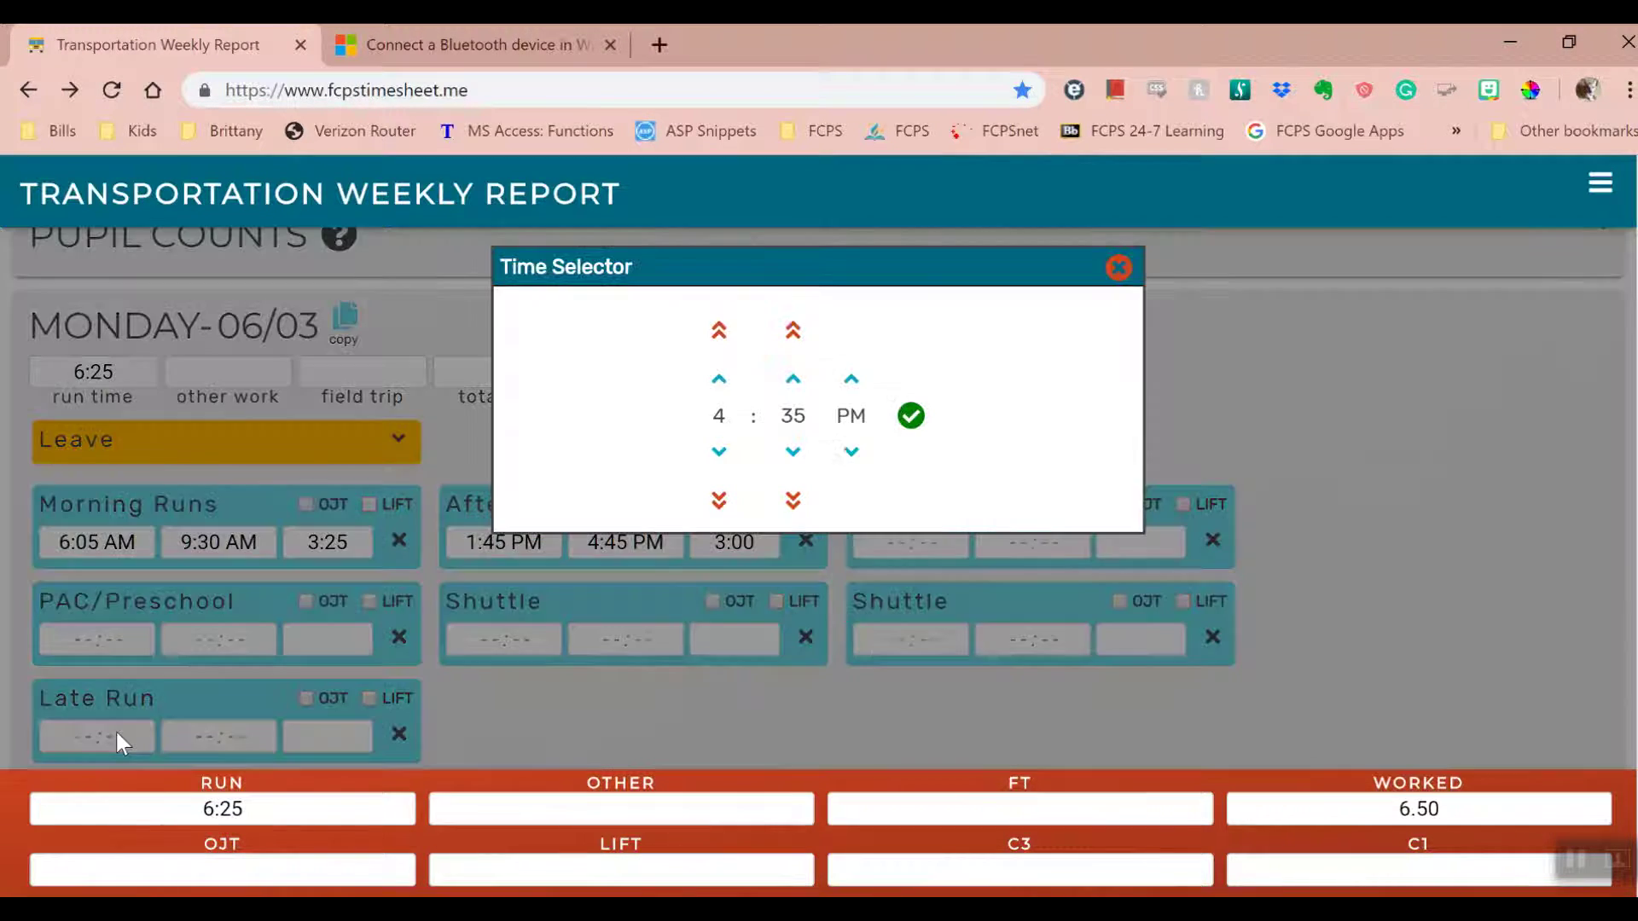
pyautogui.click(794, 452)
pyautogui.click(793, 331)
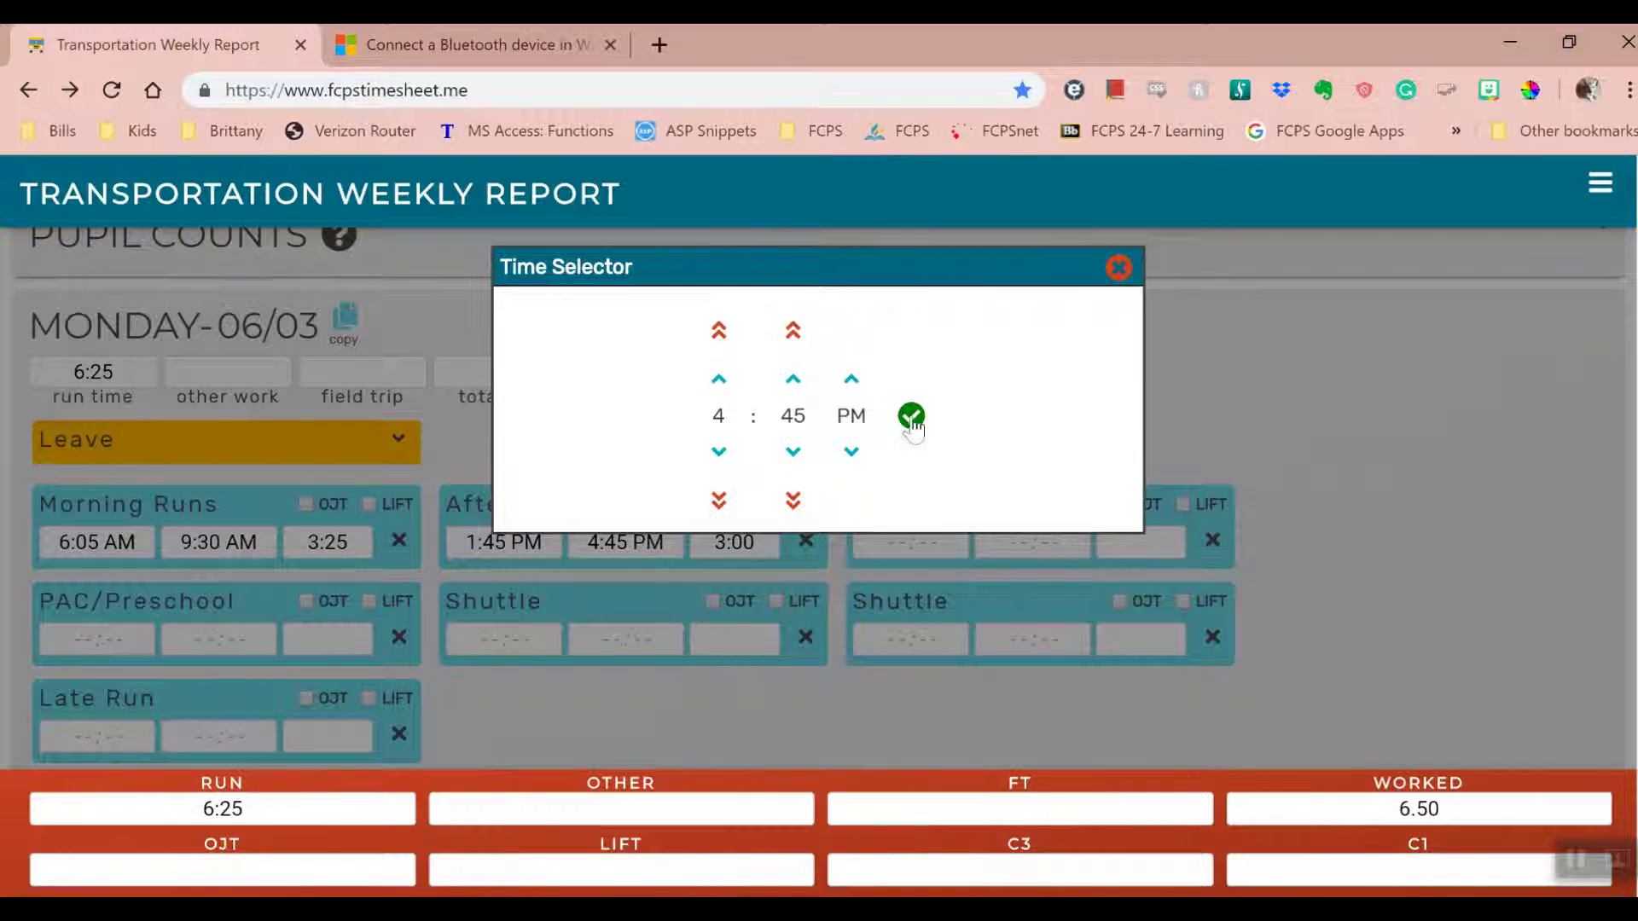
pyautogui.click(910, 415)
pyautogui.click(181, 740)
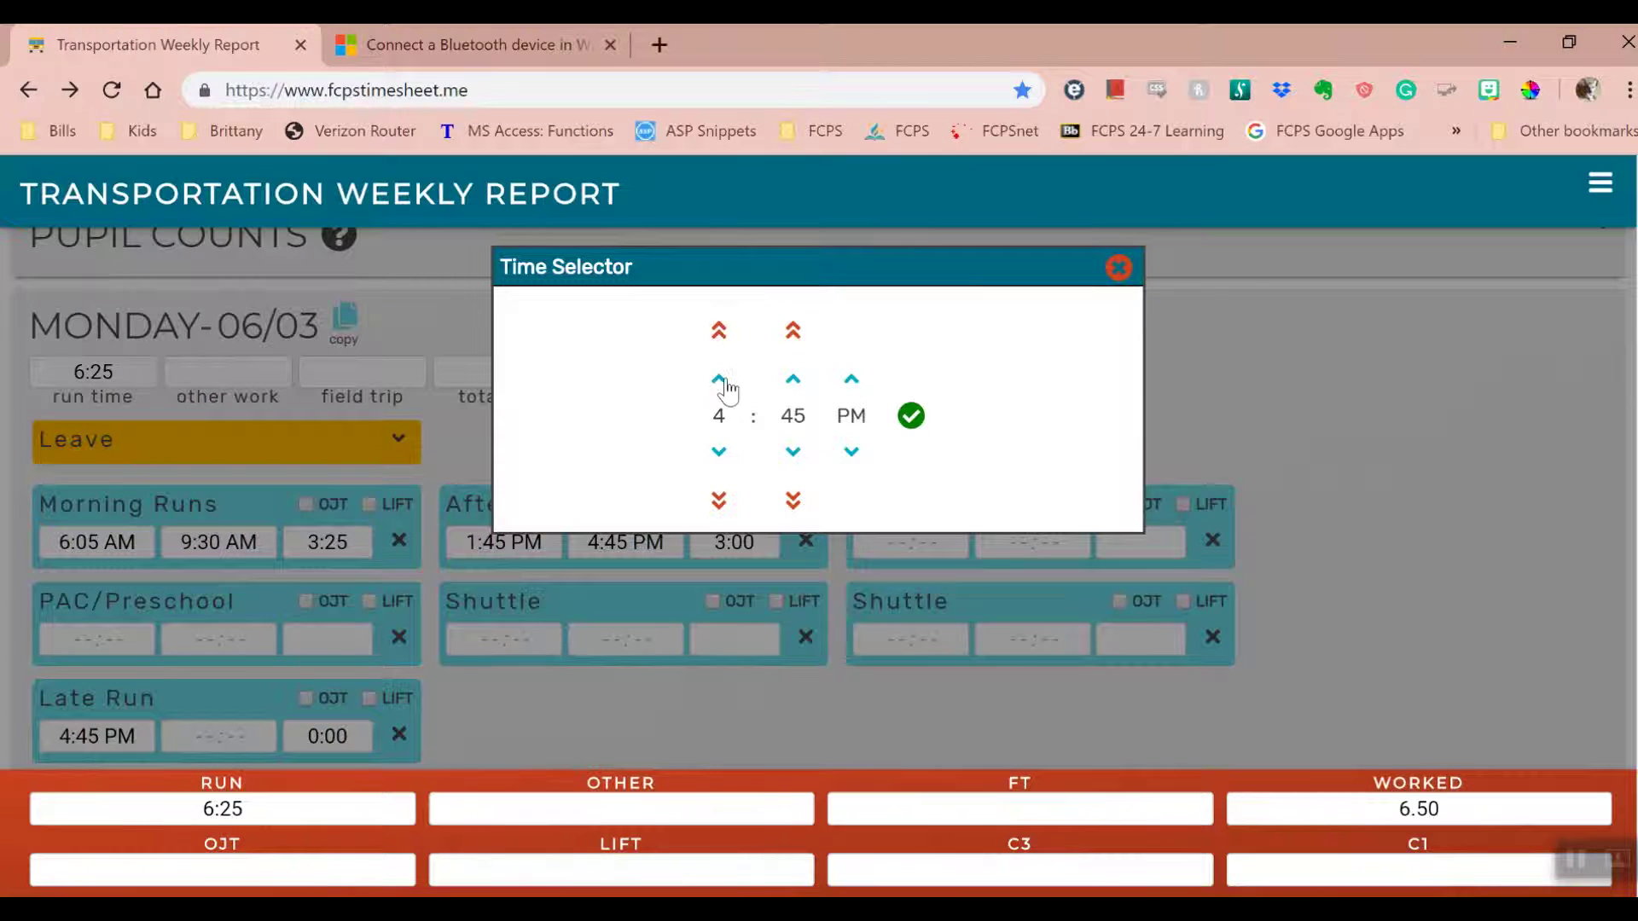
pyautogui.doubleClick(794, 331)
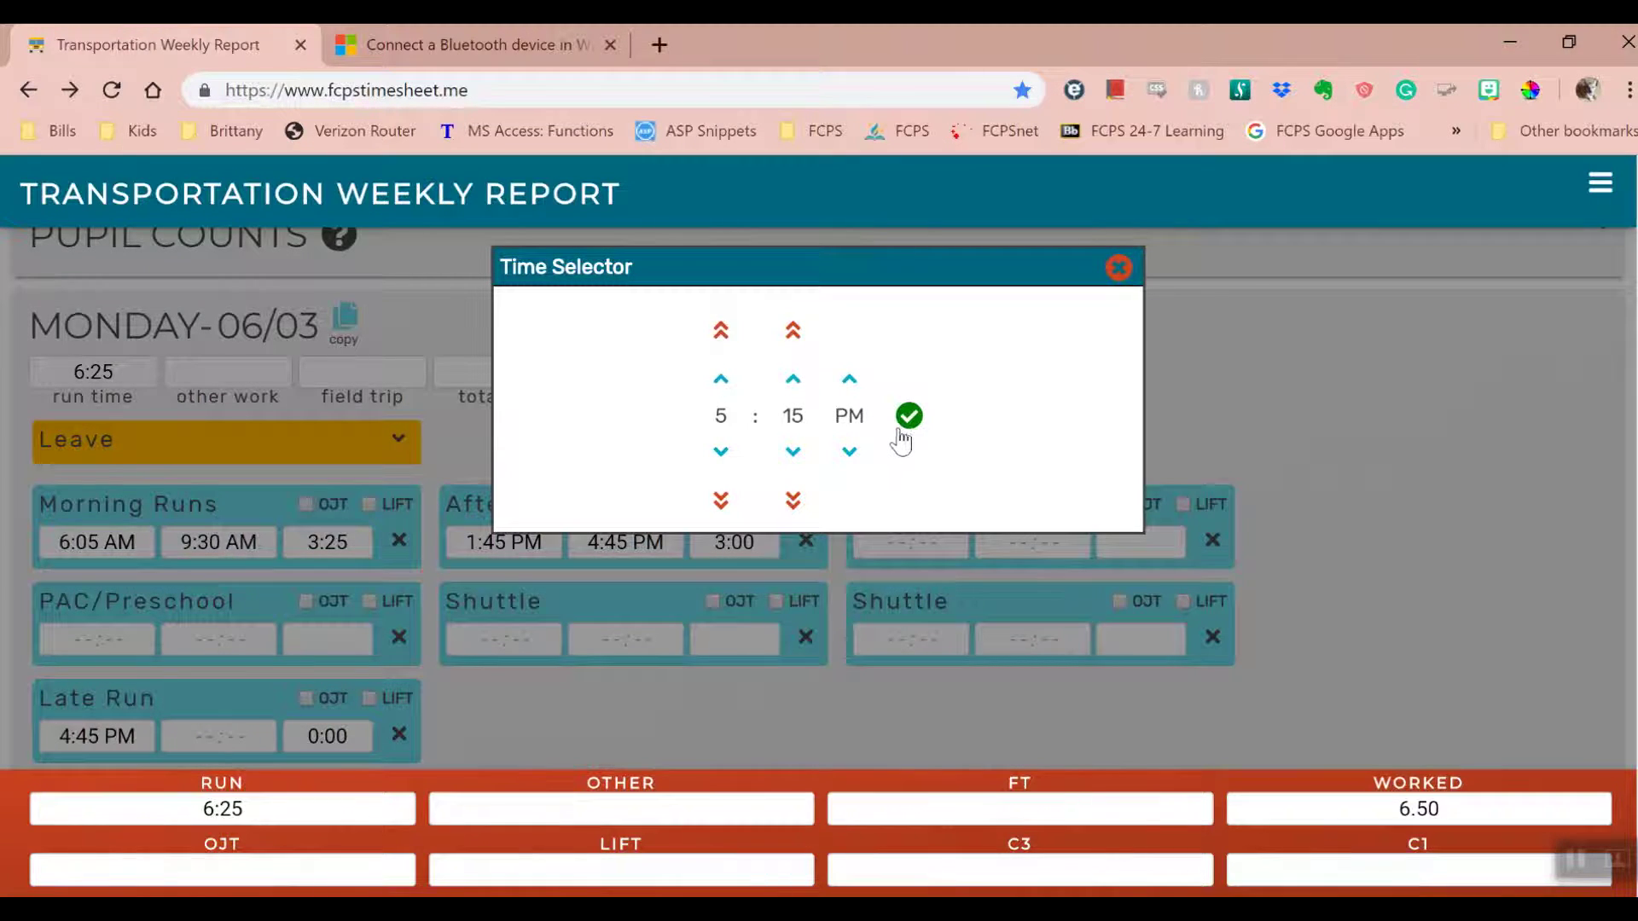
pyautogui.click(794, 331)
pyautogui.click(920, 418)
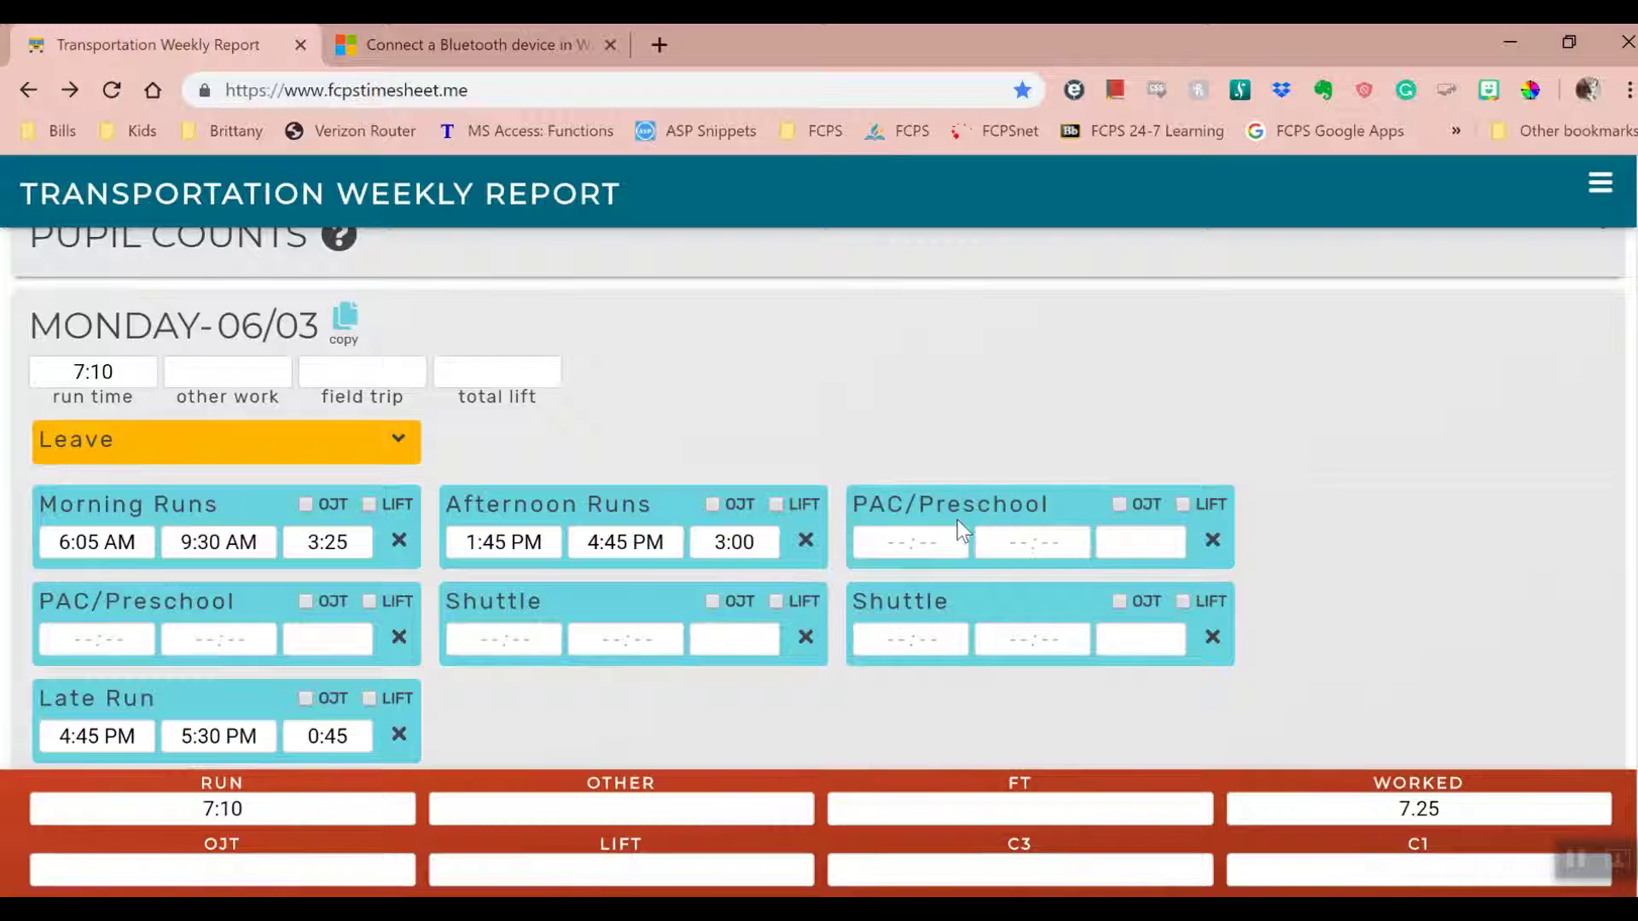
# - Leave the shuttle time blank and start copying Monday's hours to the next day
pyautogui.click(905, 638)
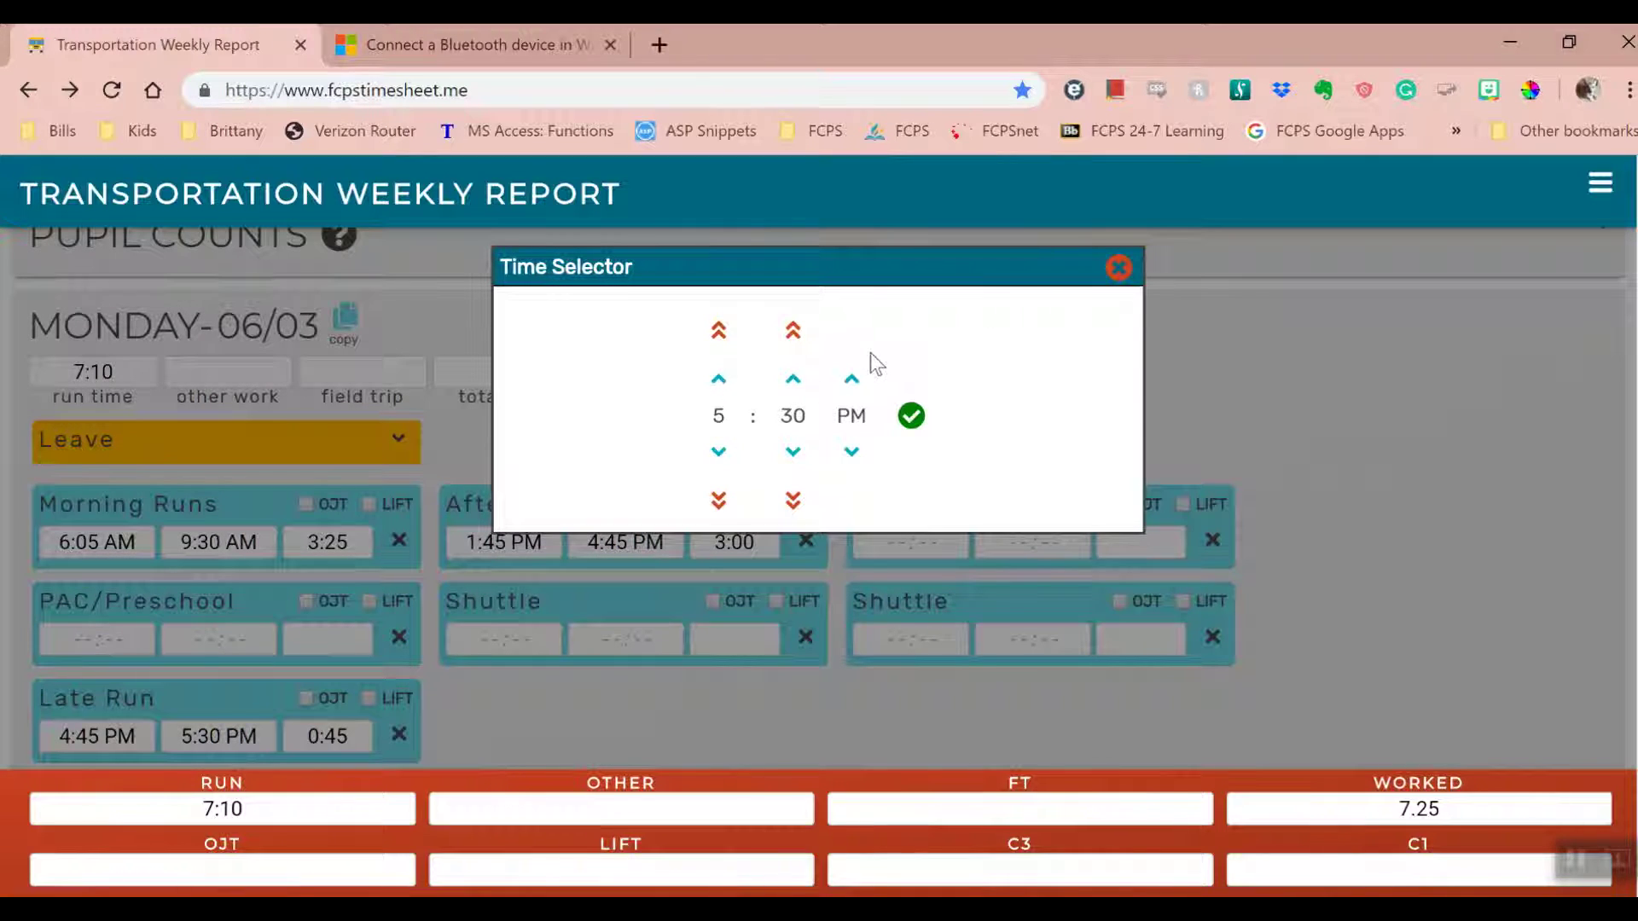
pyautogui.click(1118, 268)
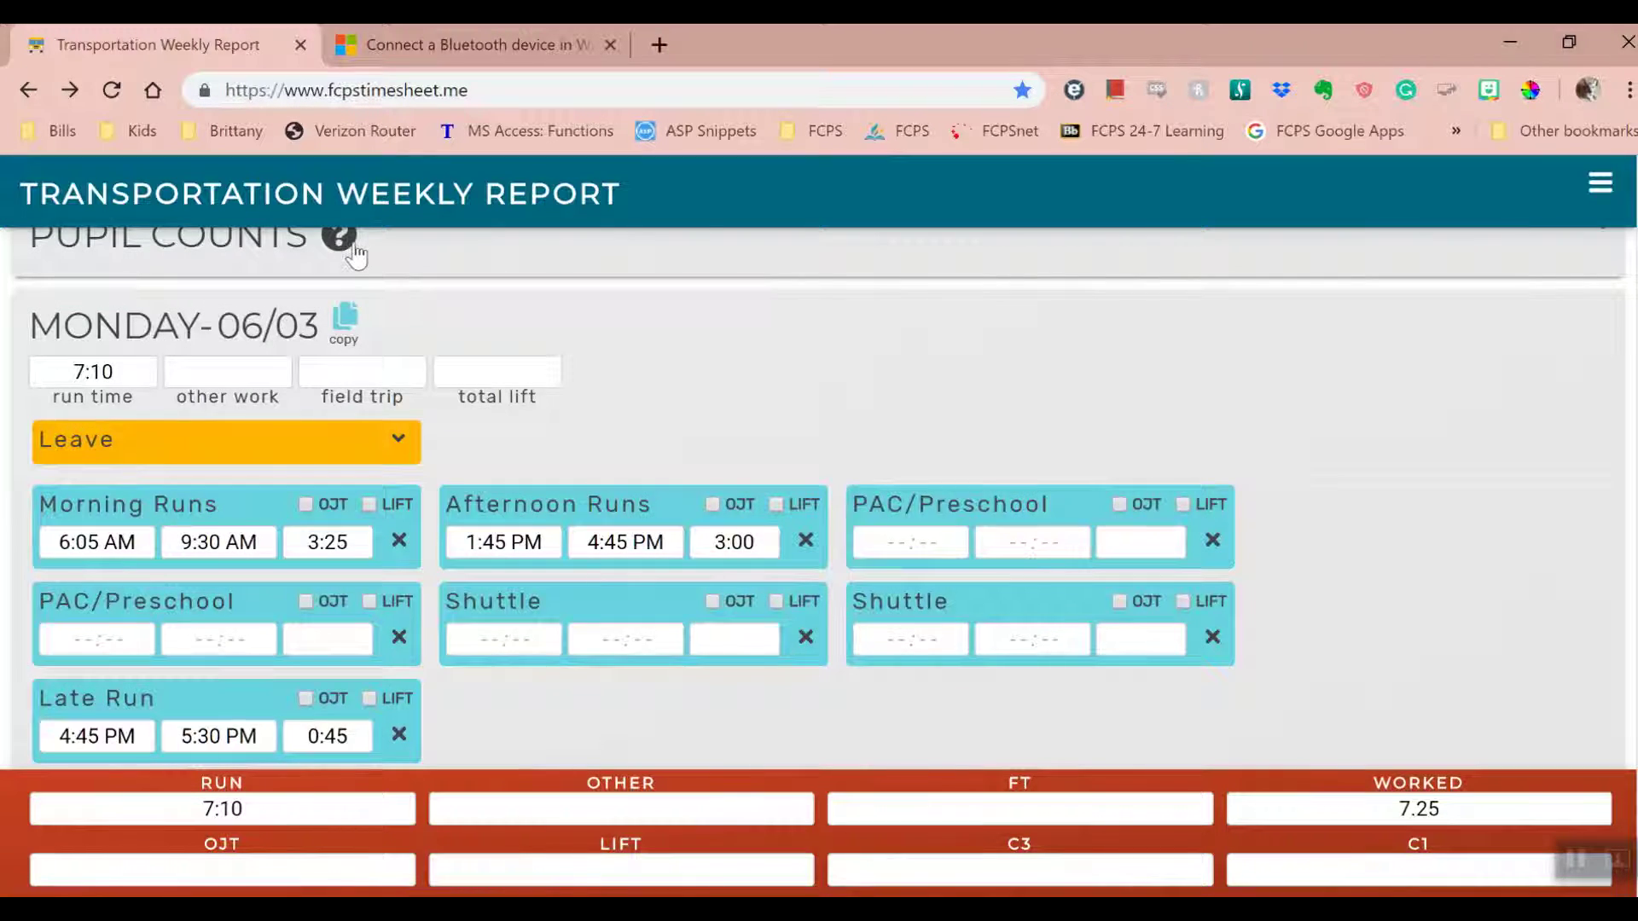
pyautogui.click(346, 324)
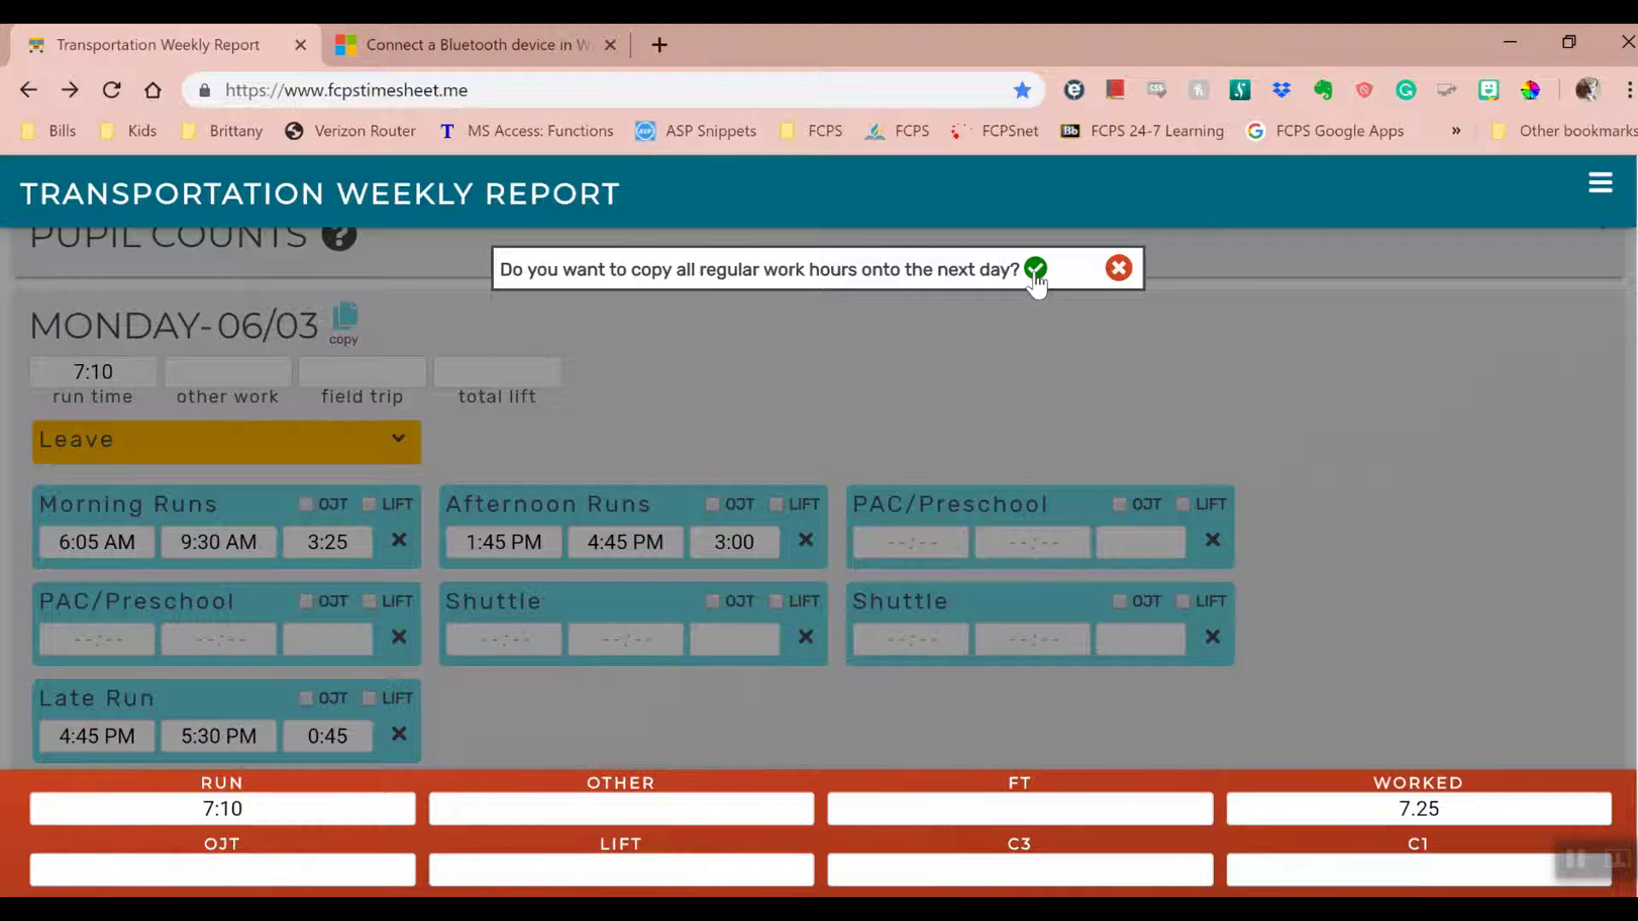
# - Copy Monday's hours onto Tuesday and bring up Tuesday 06/04's work hours
pyautogui.click(1035, 270)
pyautogui.scroll(3, 1010, 326)
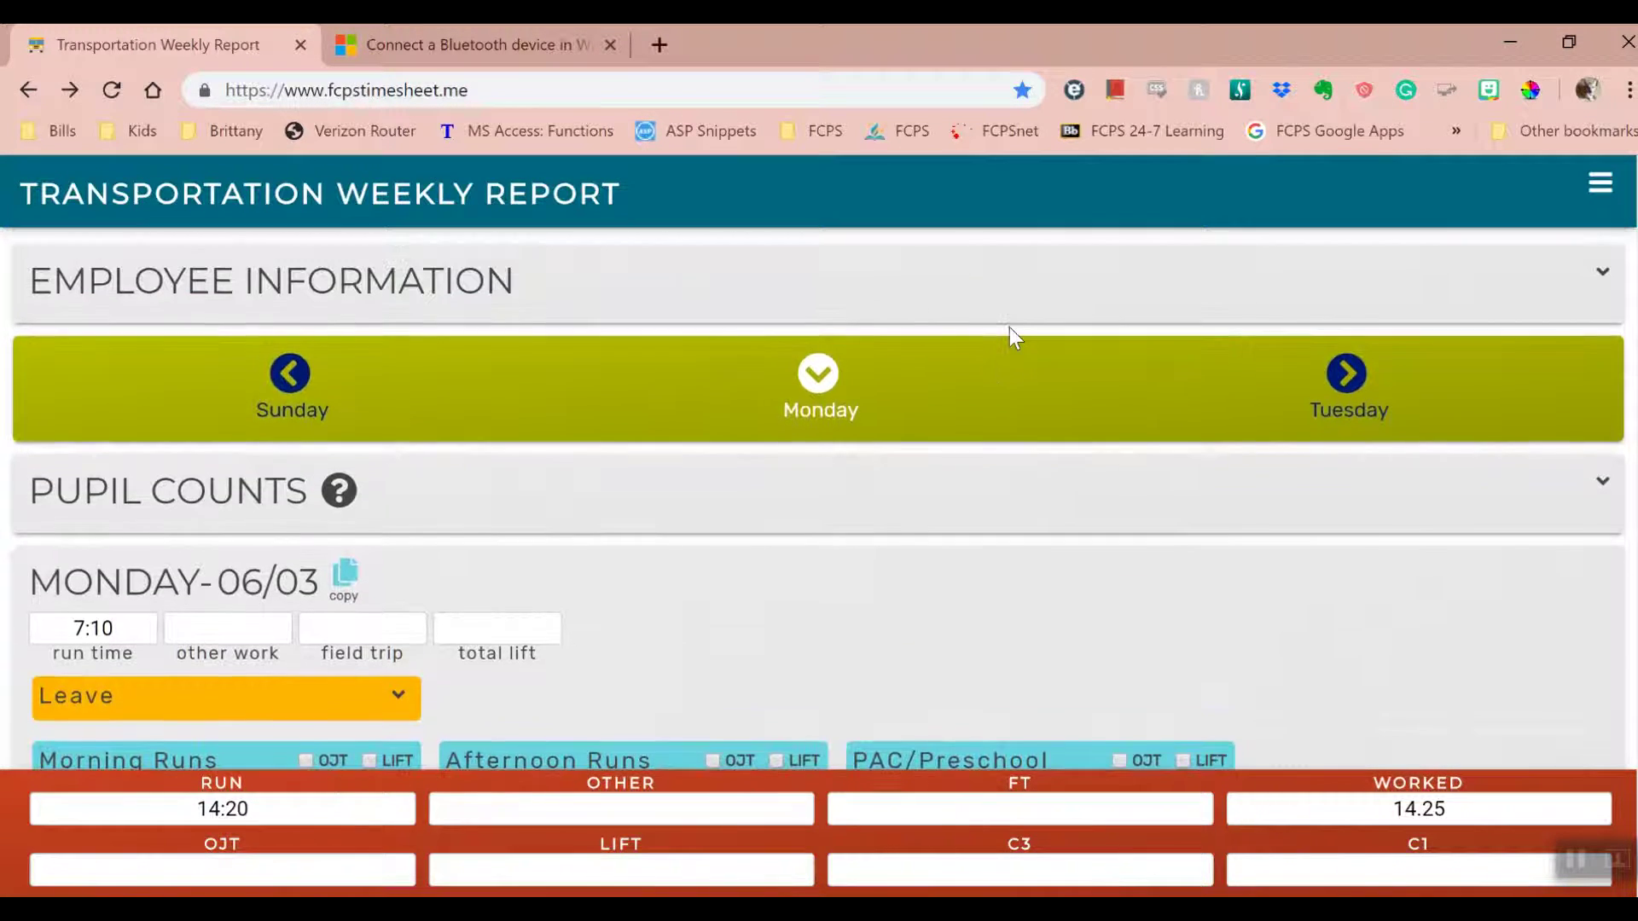
pyautogui.click(1346, 372)
pyautogui.scroll(-3, 759, 499)
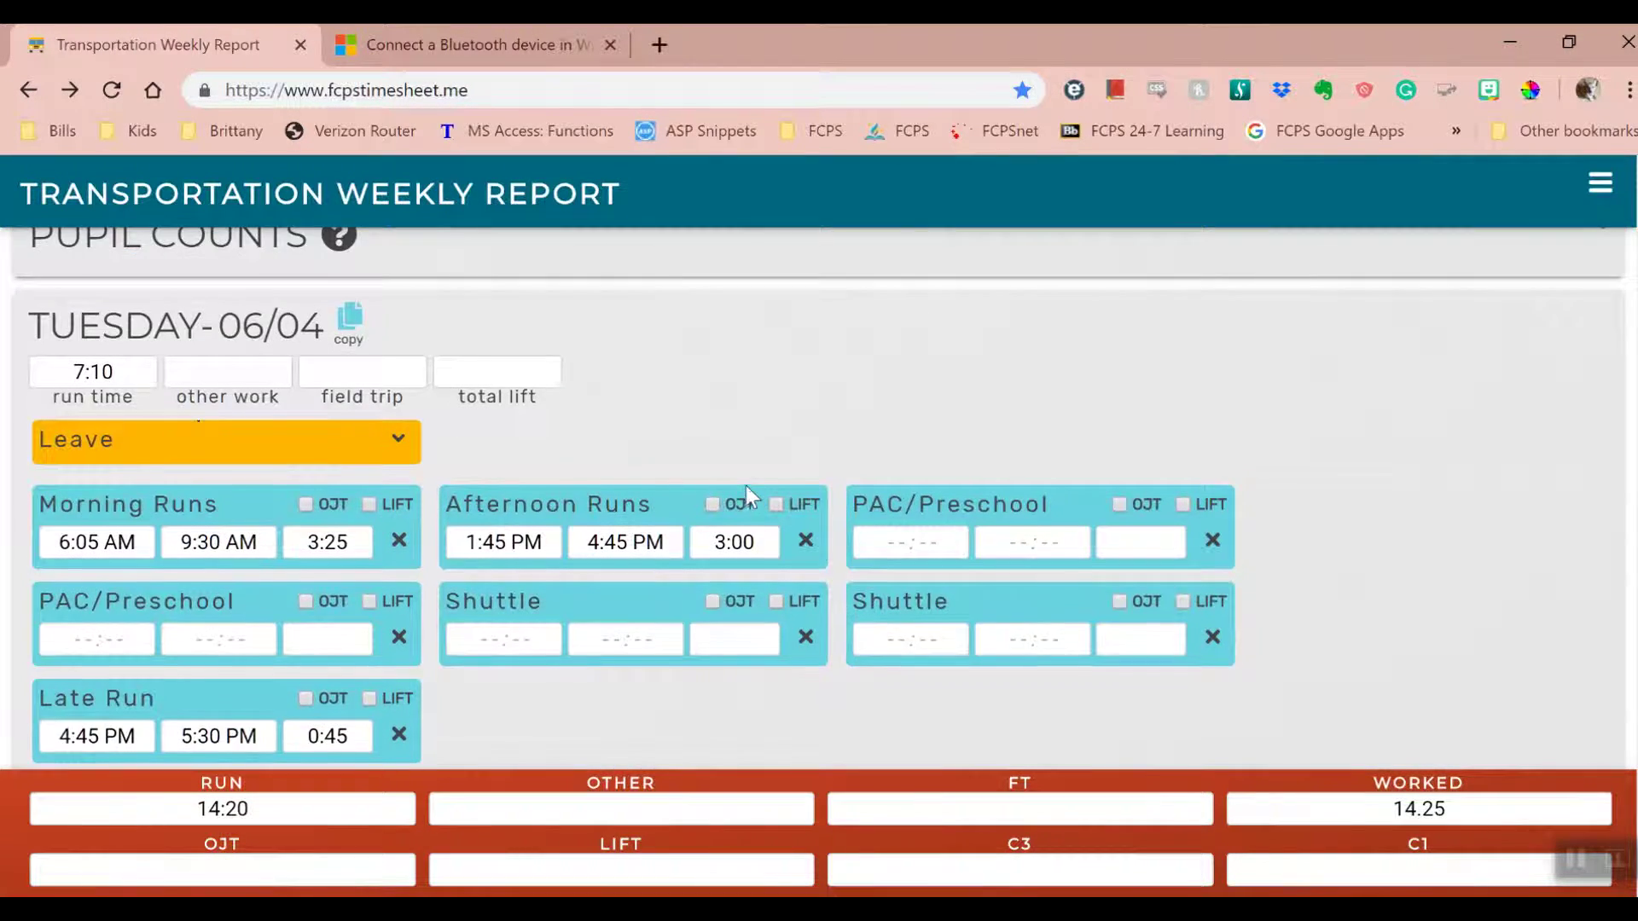
pyautogui.scroll(-2, 745, 484)
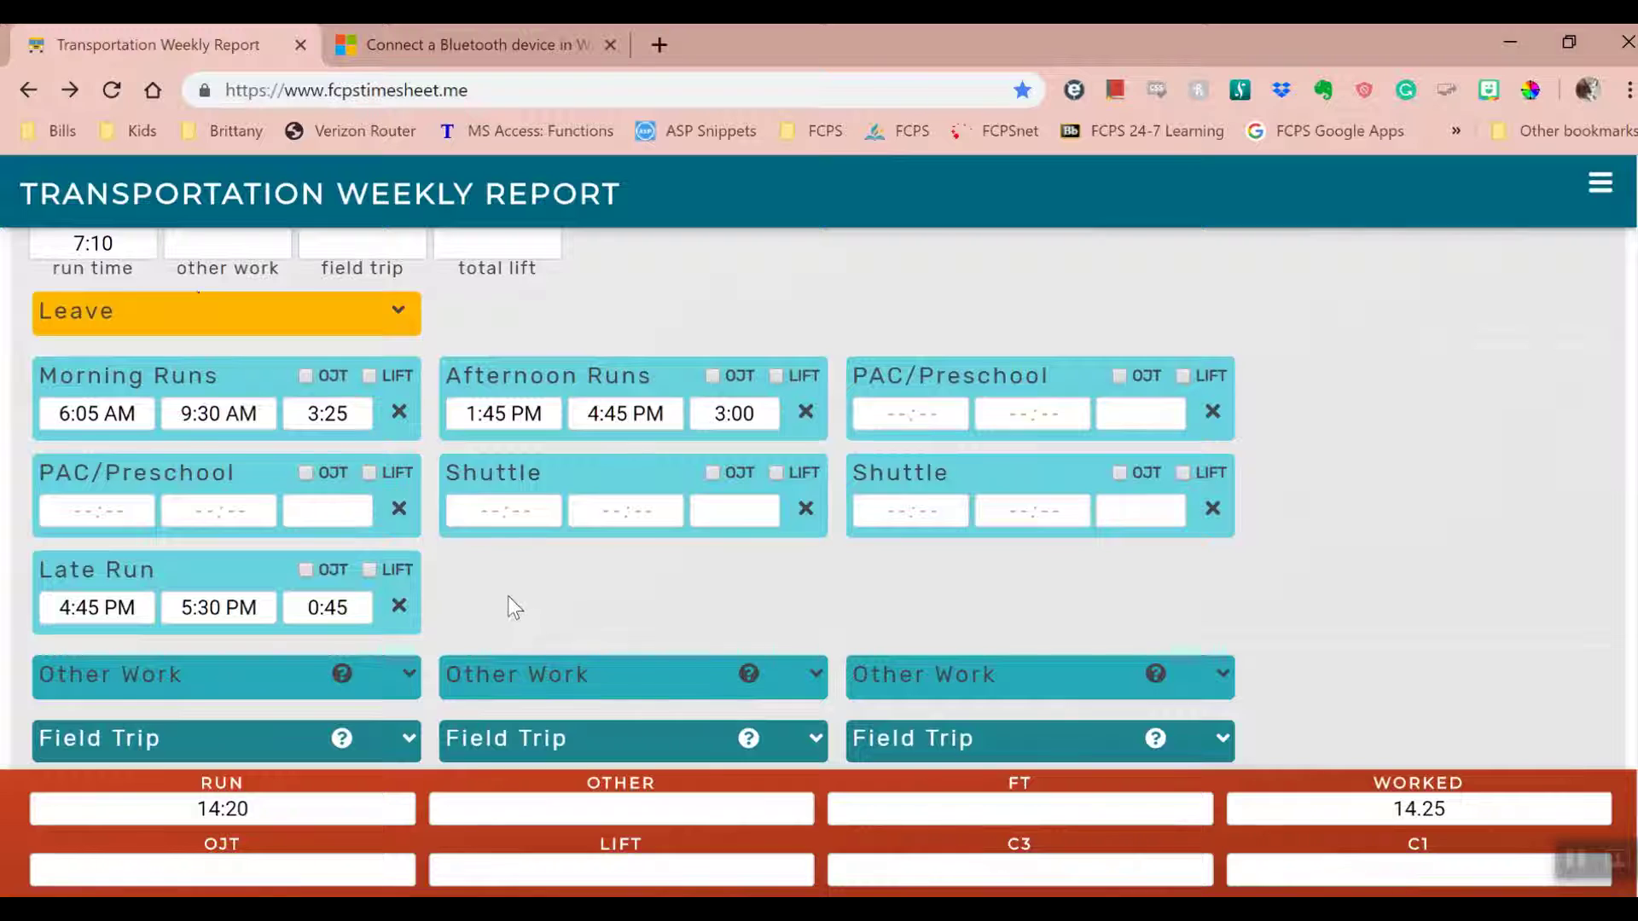
# - Remove Tuesday's late run and set the afternoon run end to 4:40 PM
pyautogui.click(398, 607)
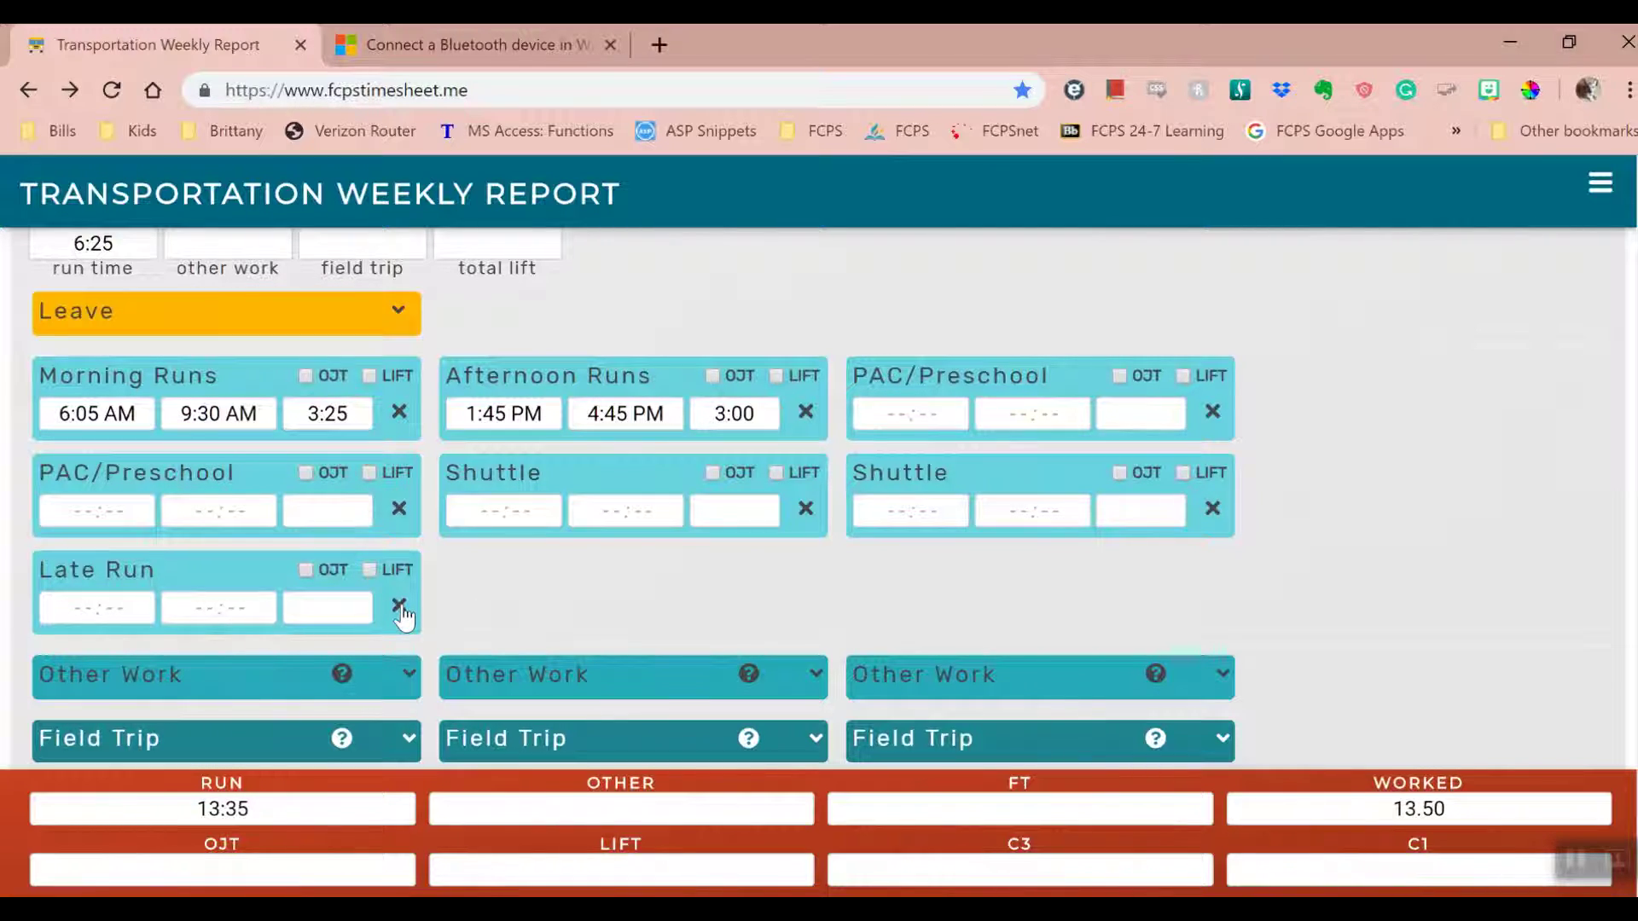
pyautogui.click(614, 413)
pyautogui.click(793, 453)
pyautogui.click(911, 416)
# - Copy Tuesday's hours forward through Wednesday, Thursday and Friday, then return to Tuesday
pyautogui.scroll(3, 395, 365)
pyautogui.click(350, 445)
pyautogui.click(1031, 268)
pyautogui.click(1346, 247)
pyautogui.click(421, 445)
pyautogui.click(1036, 268)
pyautogui.click(1346, 246)
pyautogui.click(379, 446)
pyautogui.click(1035, 267)
pyautogui.click(1346, 247)
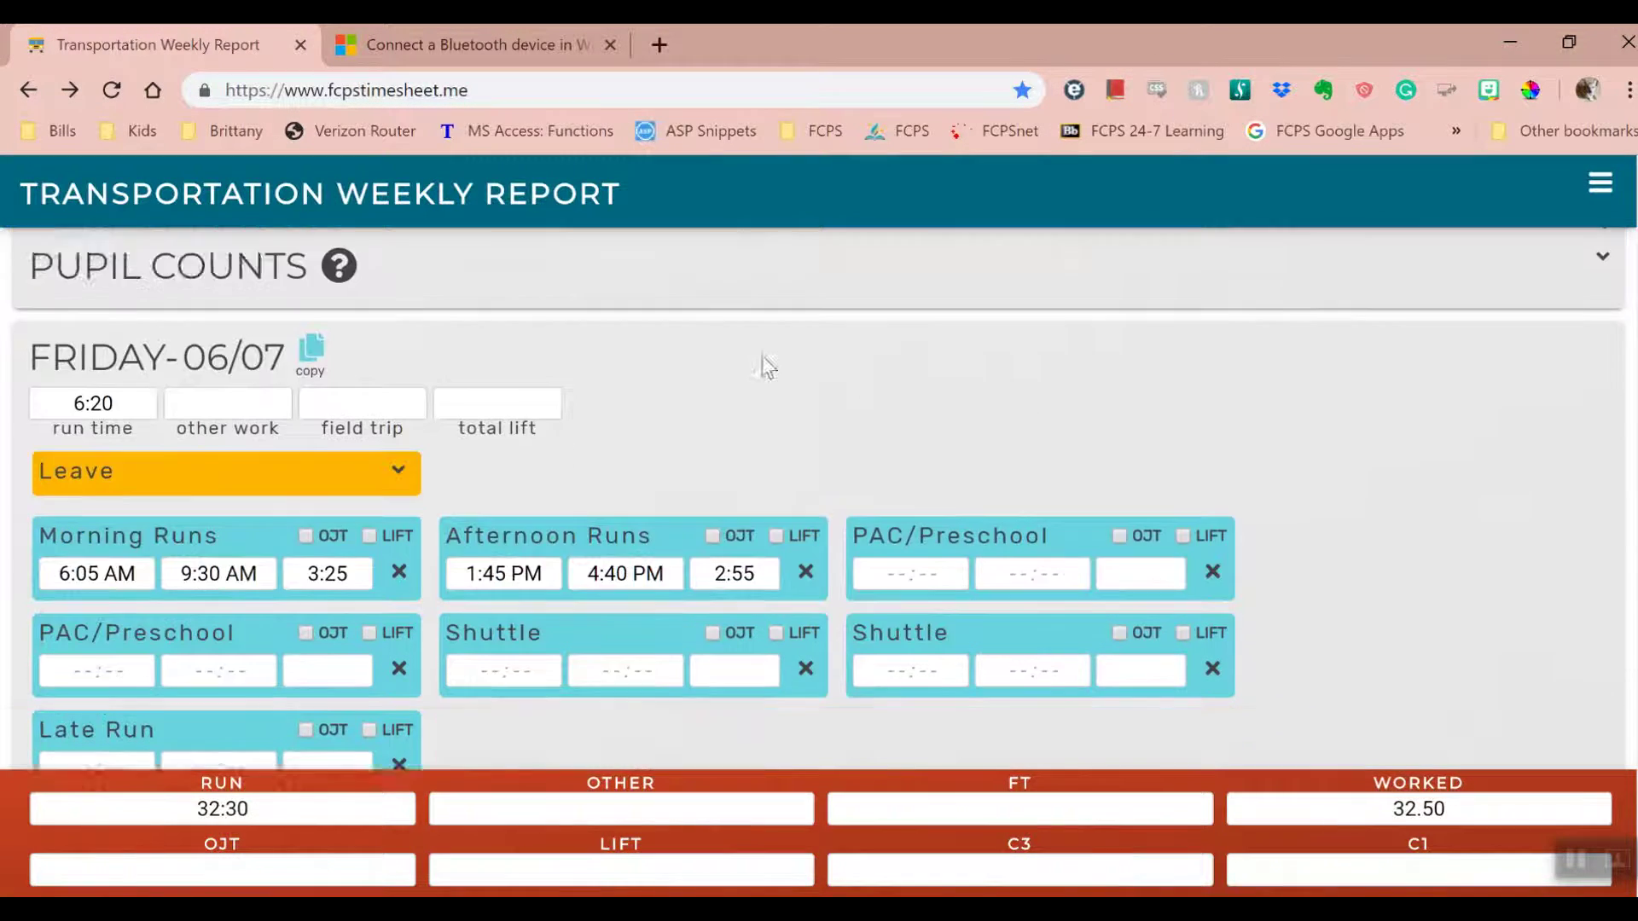
pyautogui.click(292, 244)
pyautogui.click(292, 244)
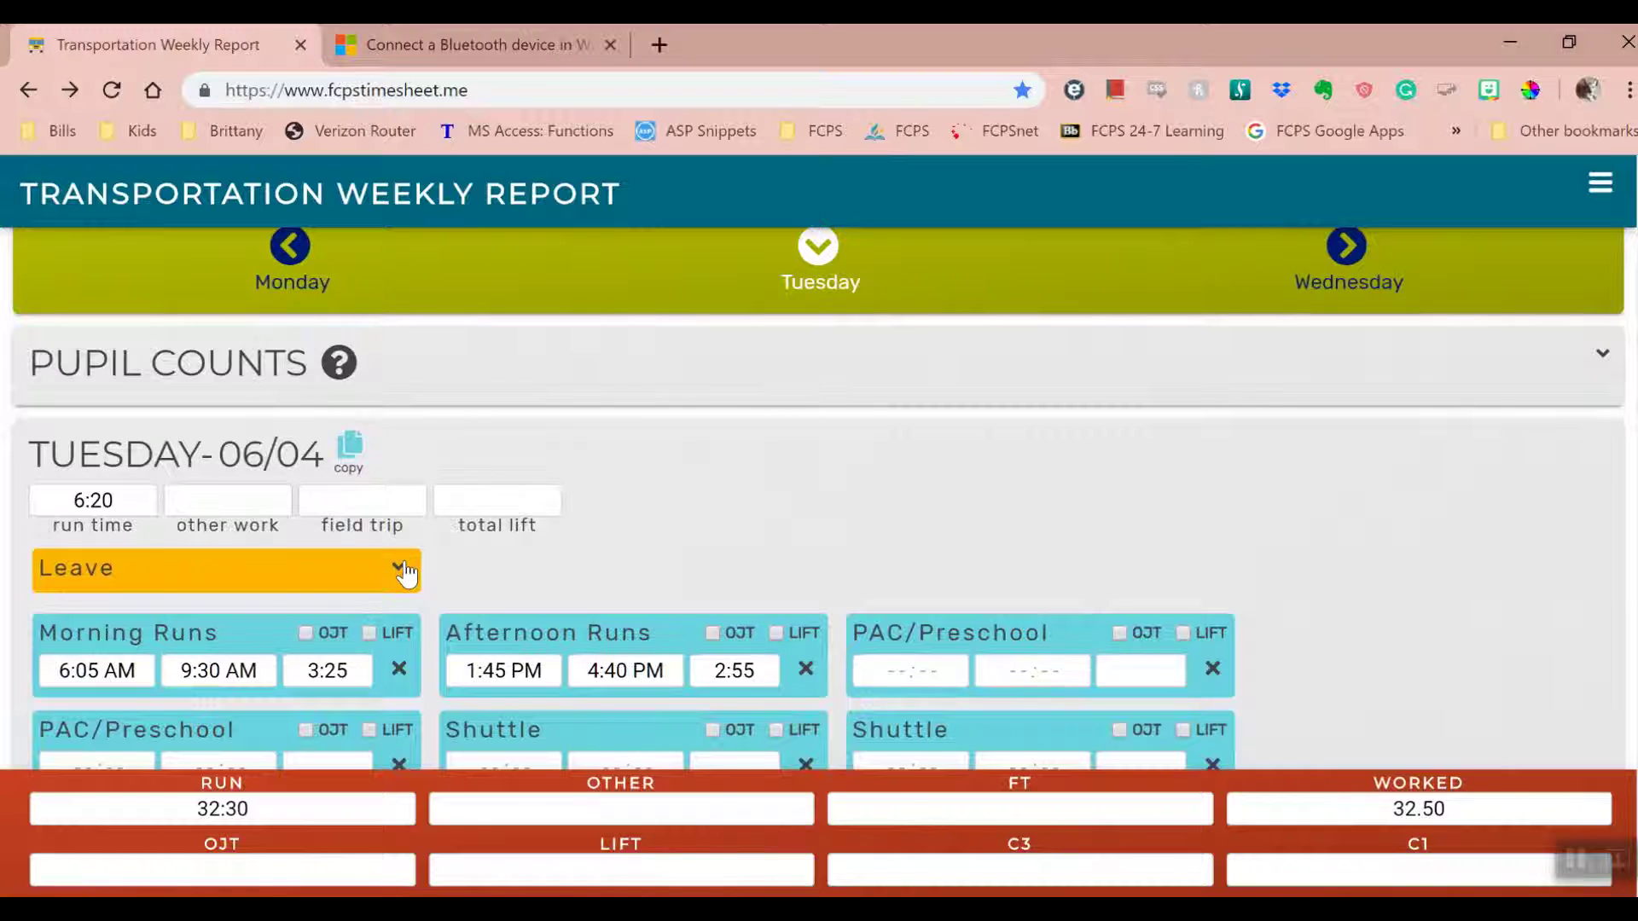
# - Mark Tuesday 06/04 as an All Day leave of type Sick-Indv
pyautogui.click(405, 575)
pyautogui.scroll(-2, 482, 474)
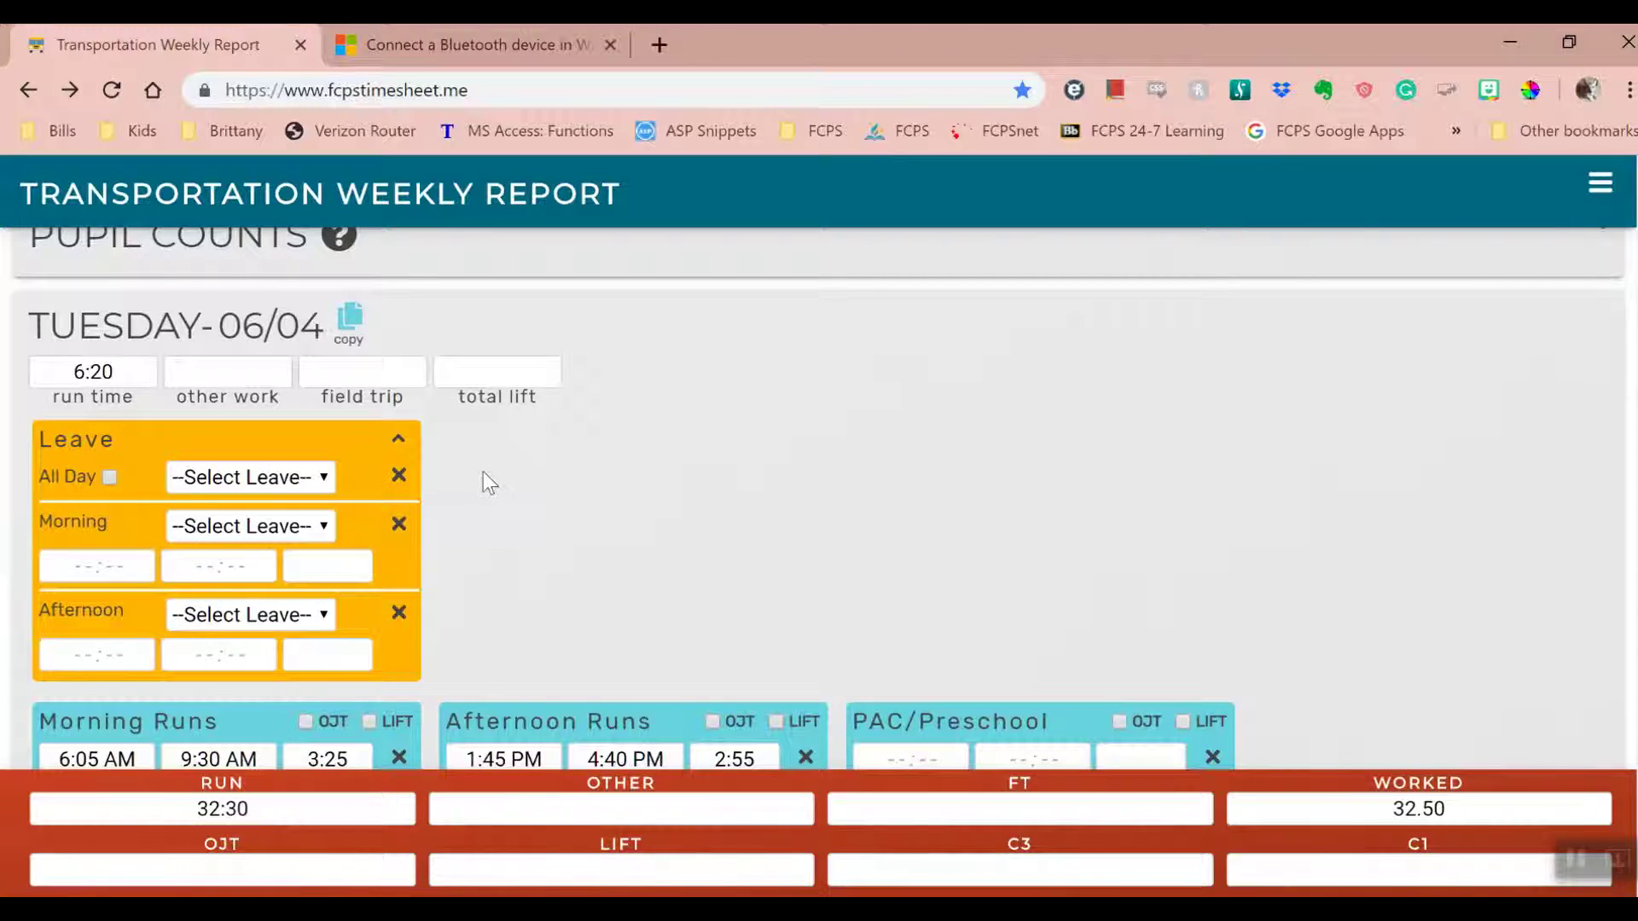
pyautogui.click(109, 477)
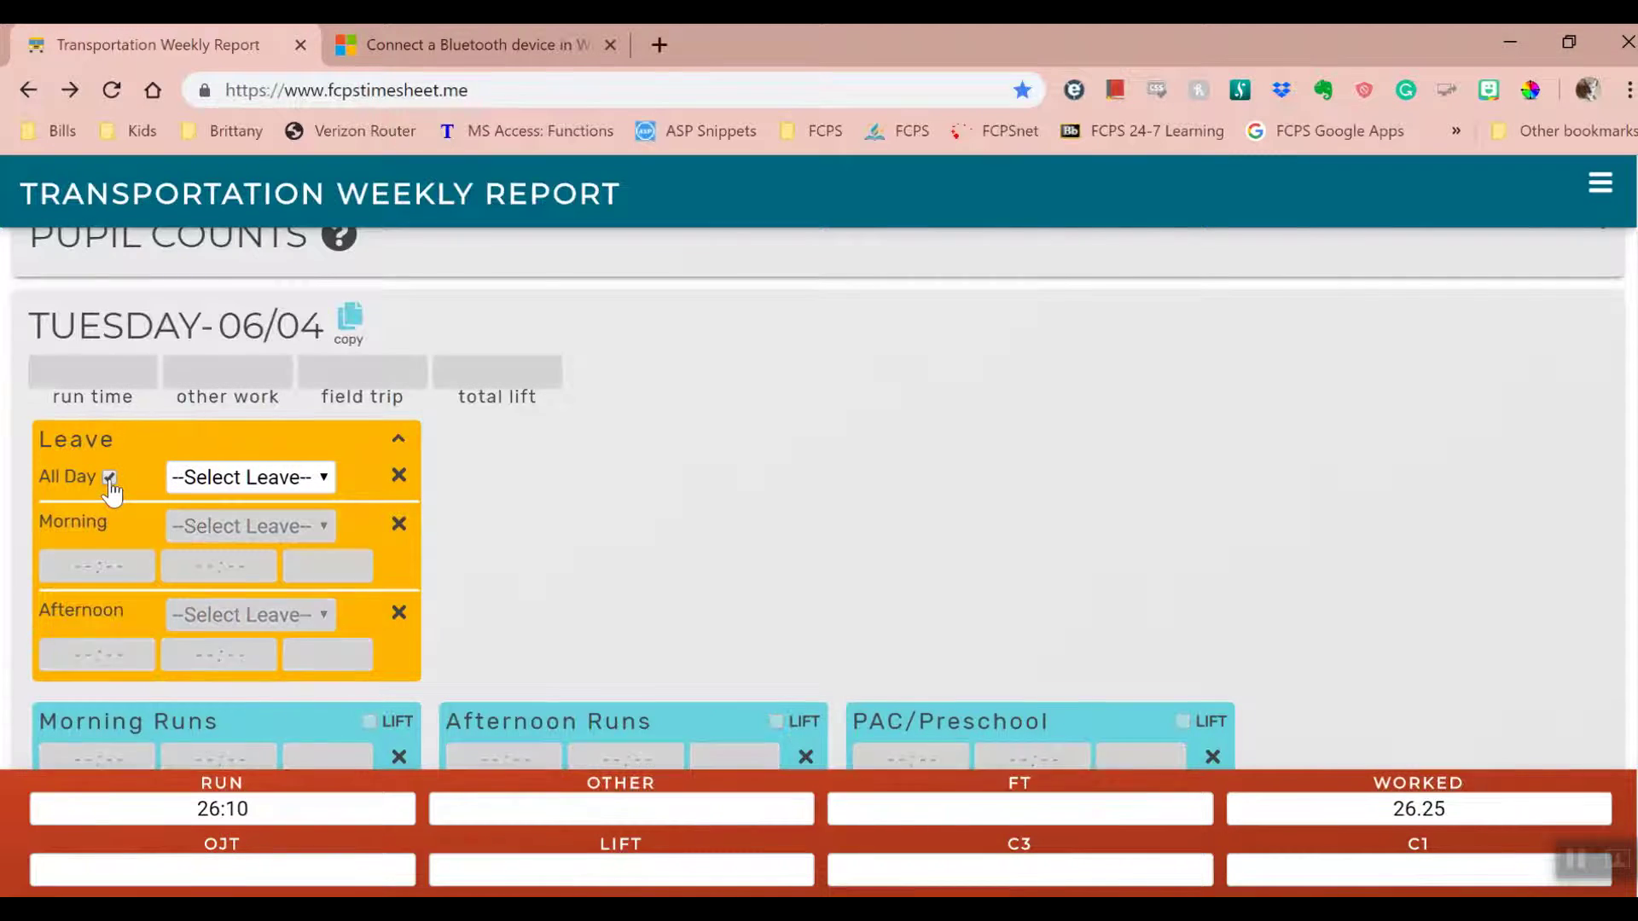
pyautogui.click(331, 478)
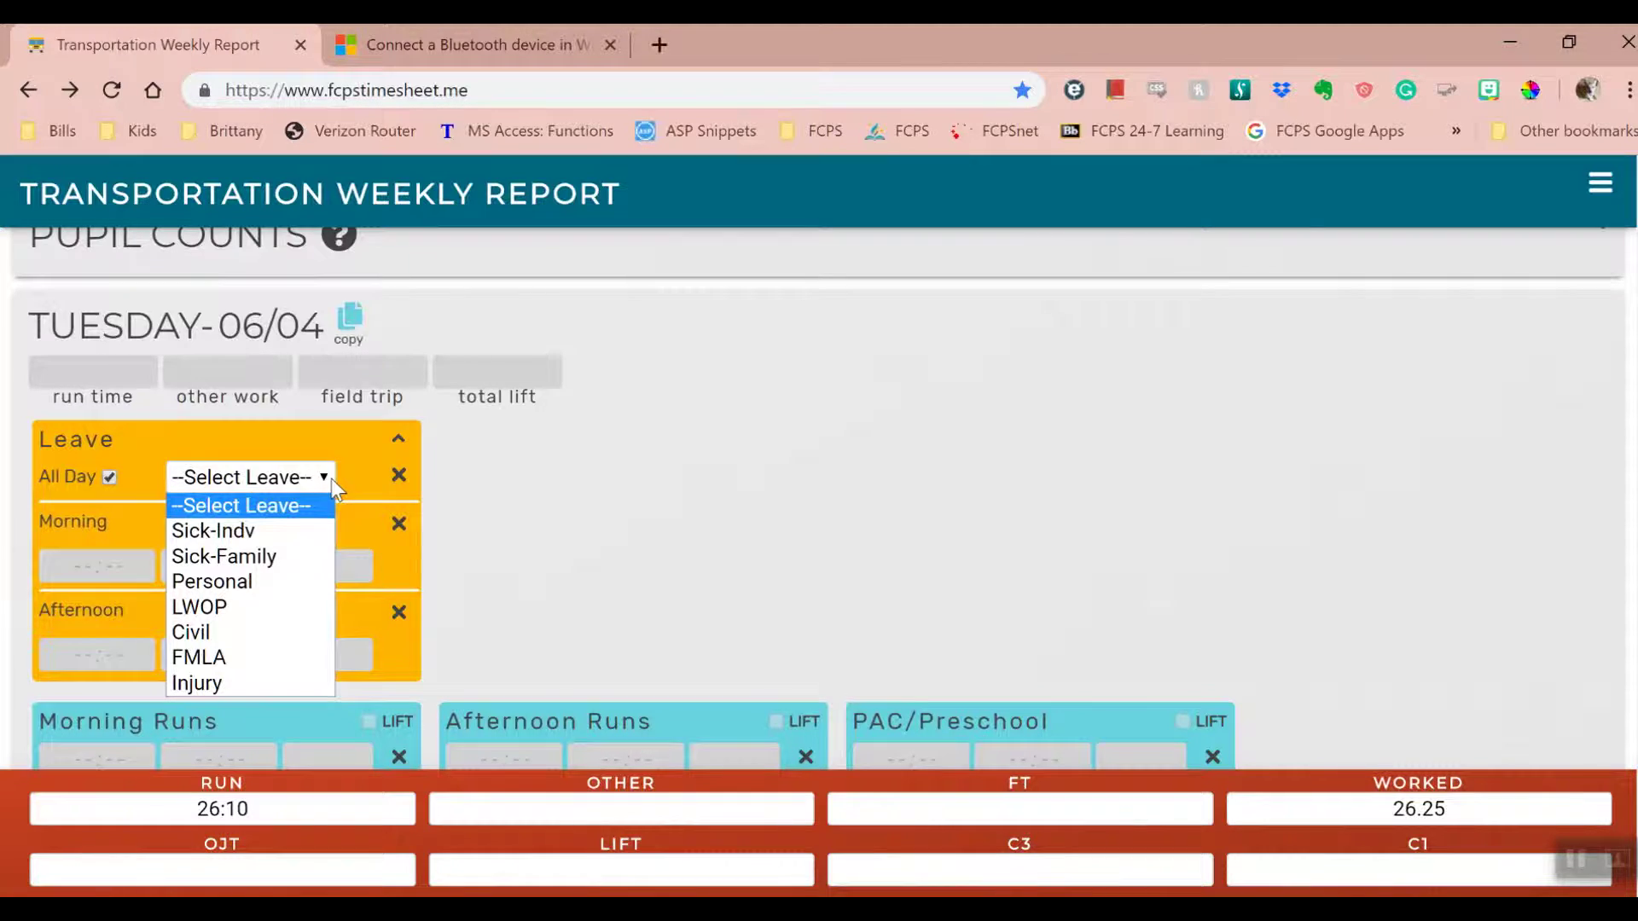
pyautogui.click(300, 533)
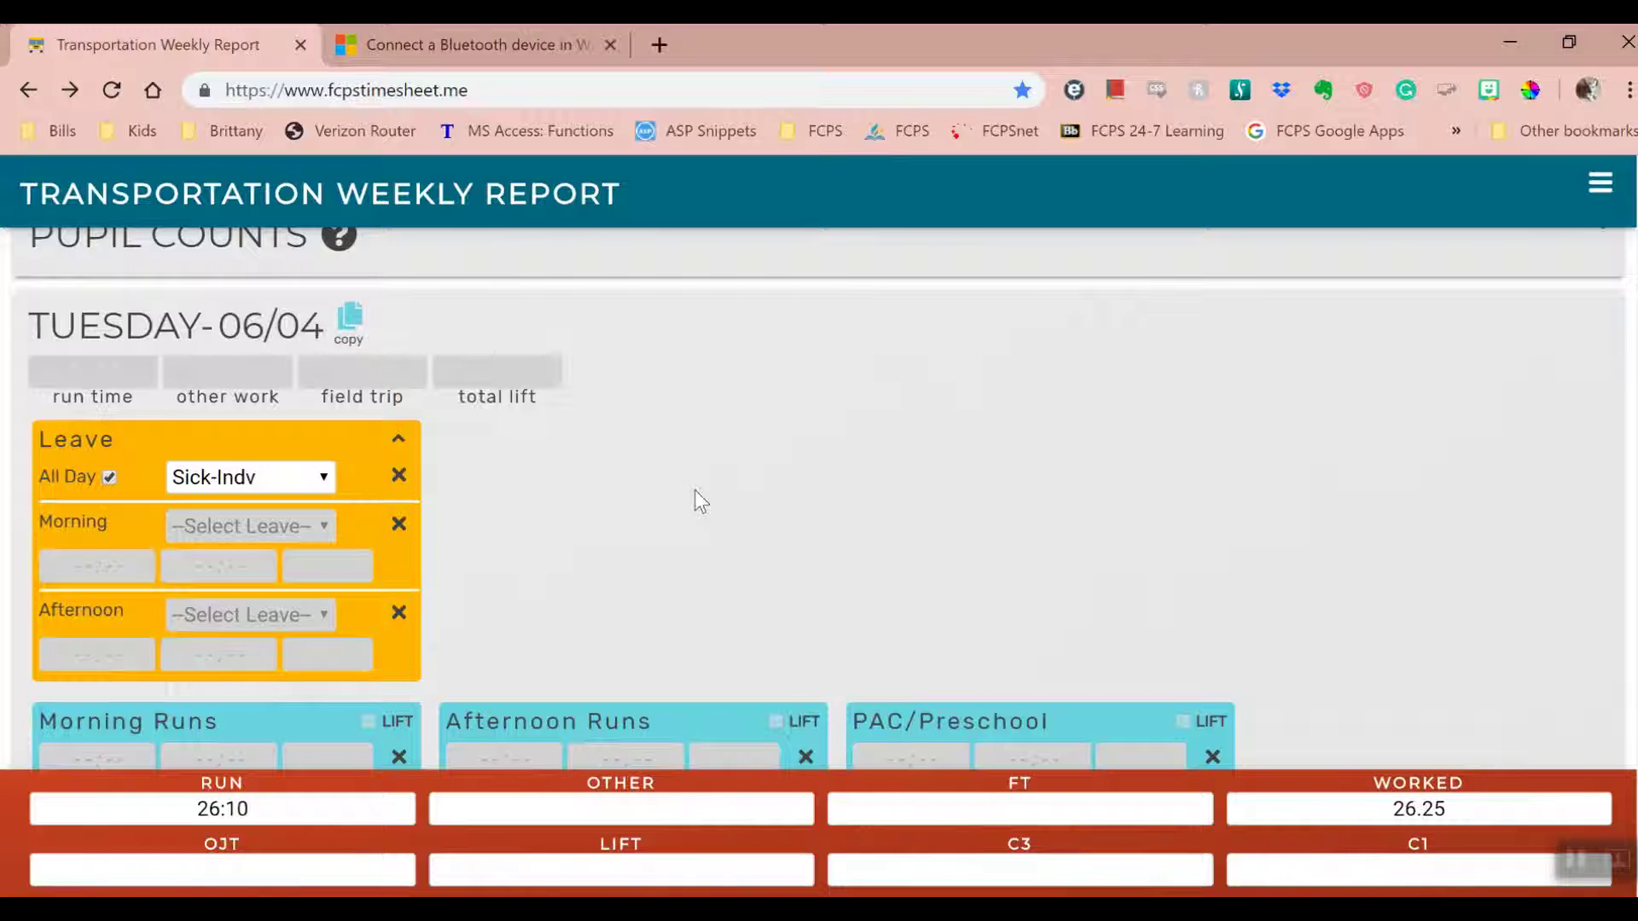
pyautogui.scroll(2, 695, 492)
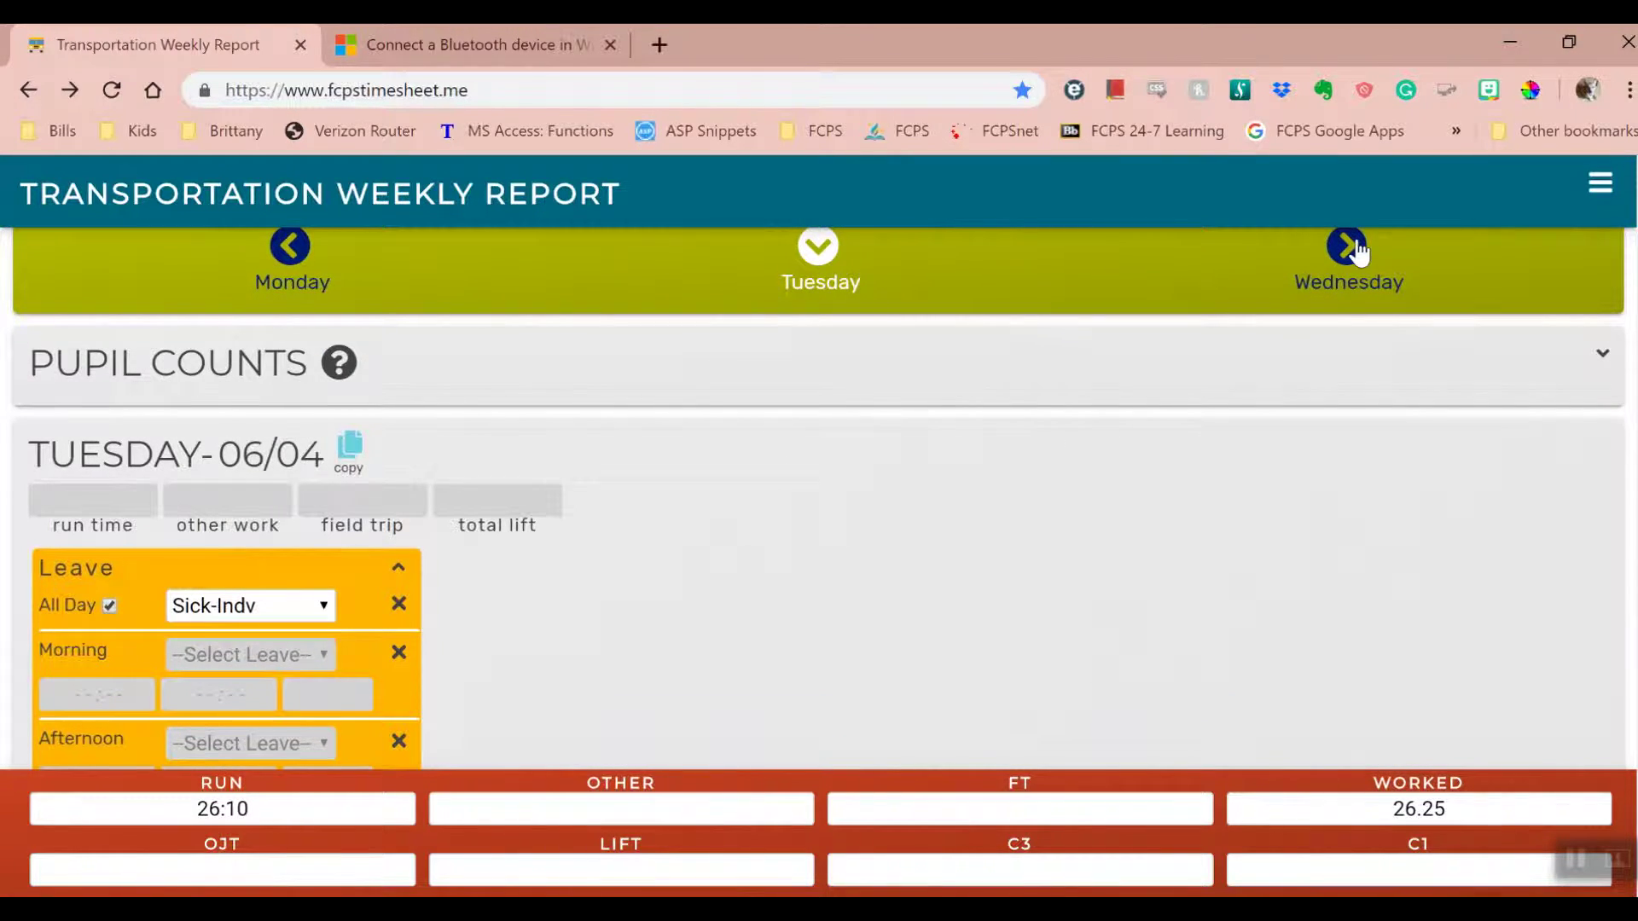
# - Clear Wednesday's morning run times and expand its leave options
pyautogui.click(1346, 247)
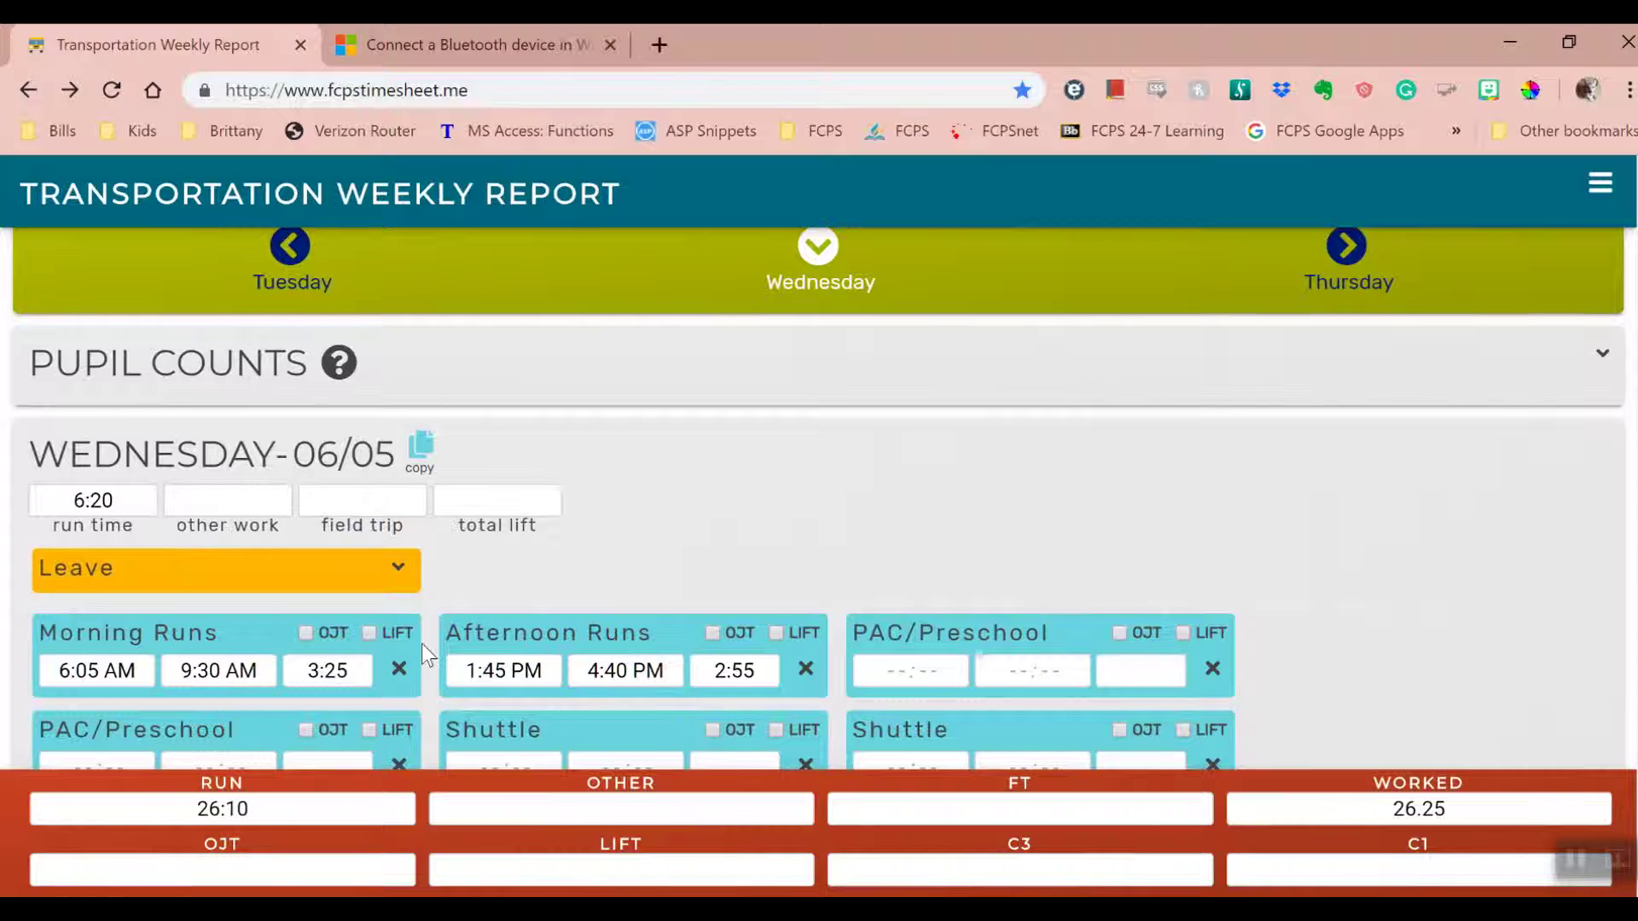
pyautogui.click(399, 668)
pyautogui.click(399, 568)
pyautogui.scroll(-2, 157, 566)
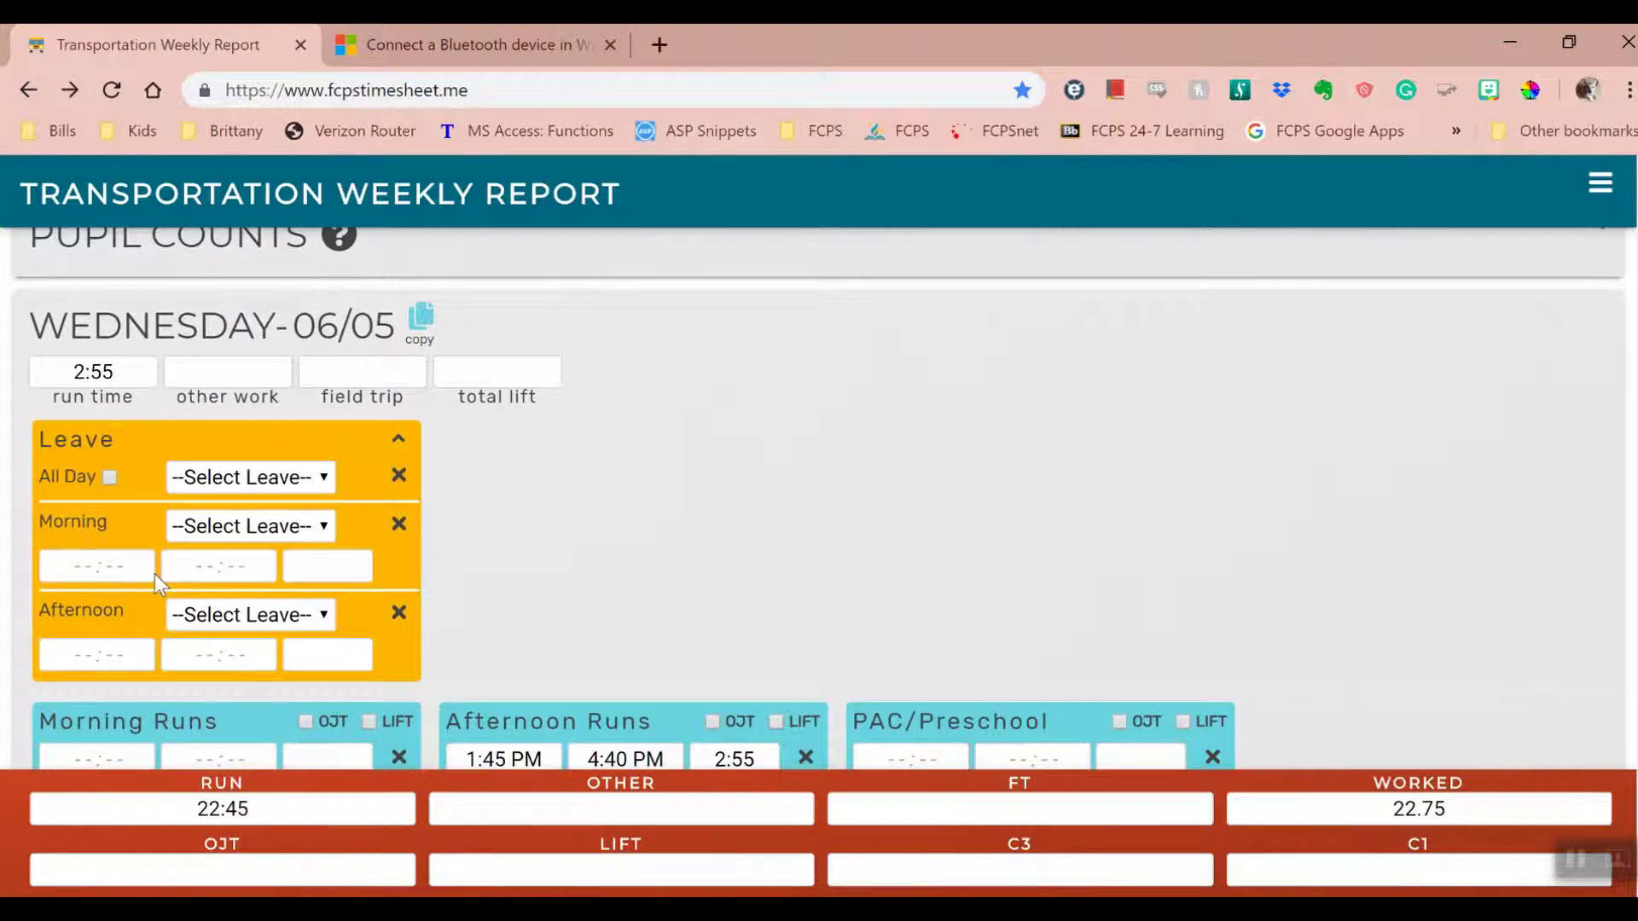
# - Set Wednesday's morning leave start time to 6:05 AM
pyautogui.click(625, 758)
pyautogui.doubleClick(718, 452)
pyautogui.tripleClick(719, 452)
pyautogui.doubleClick(718, 453)
pyautogui.doubleClick(718, 452)
pyautogui.click(718, 452)
pyautogui.click(793, 500)
pyautogui.click(793, 501)
pyautogui.doubleClick(793, 452)
pyautogui.click(793, 379)
pyautogui.click(912, 415)
# - Set the morning leave end to 9:30 AM with leave type Sick-Indv
pyautogui.click(221, 566)
pyautogui.click(719, 330)
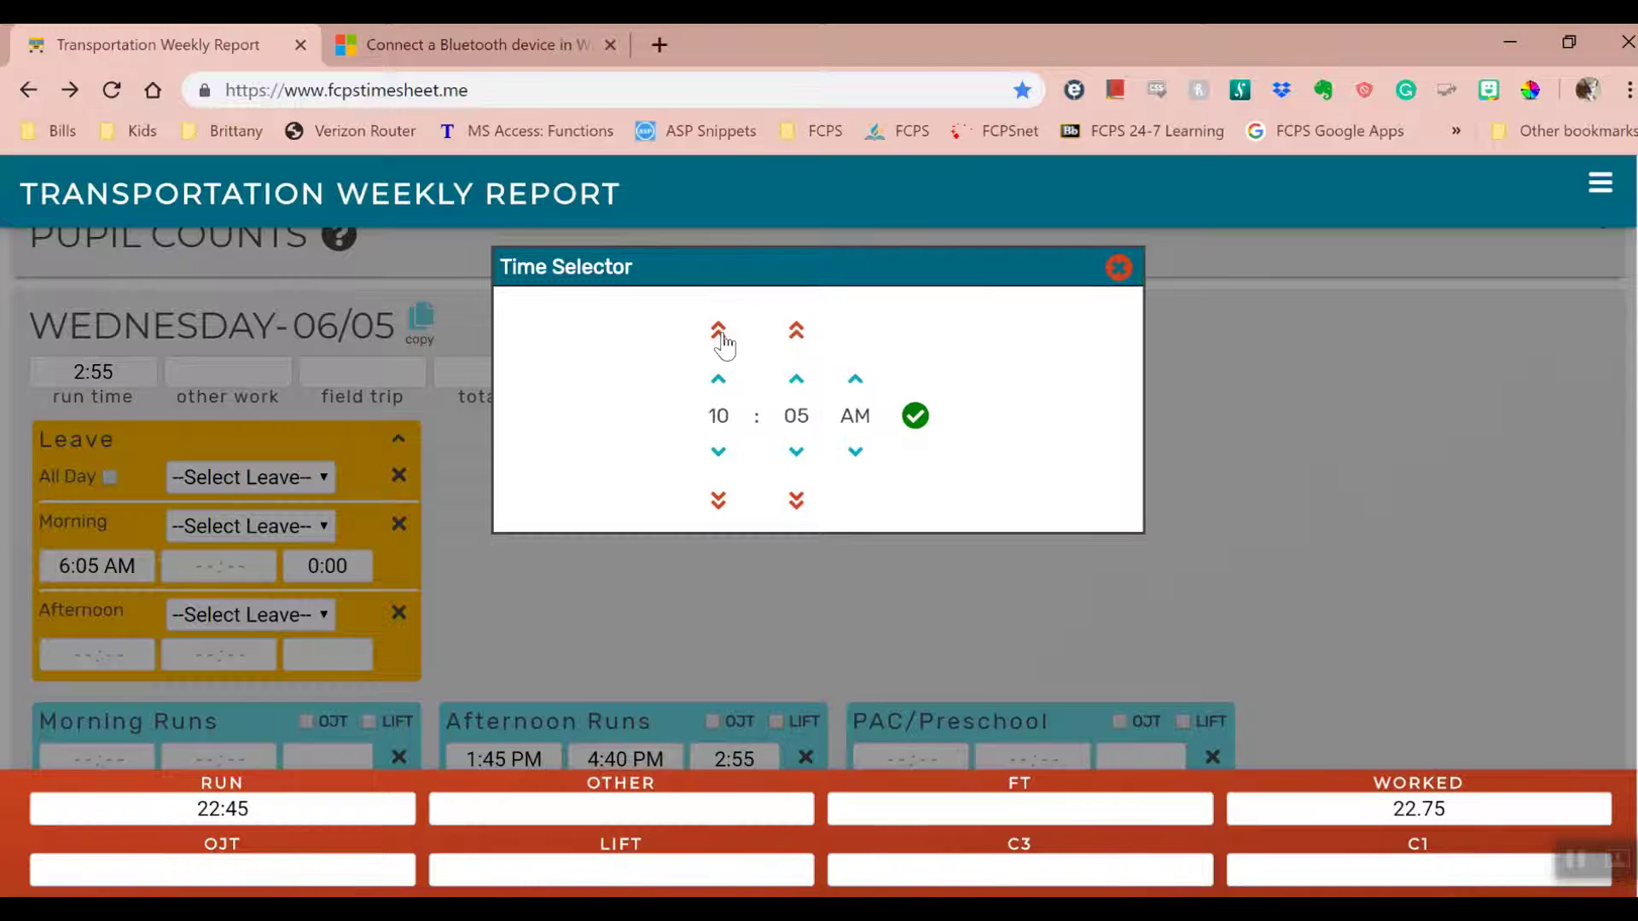
pyautogui.click(720, 452)
pyautogui.doubleClick(793, 379)
pyautogui.tripleClick(793, 379)
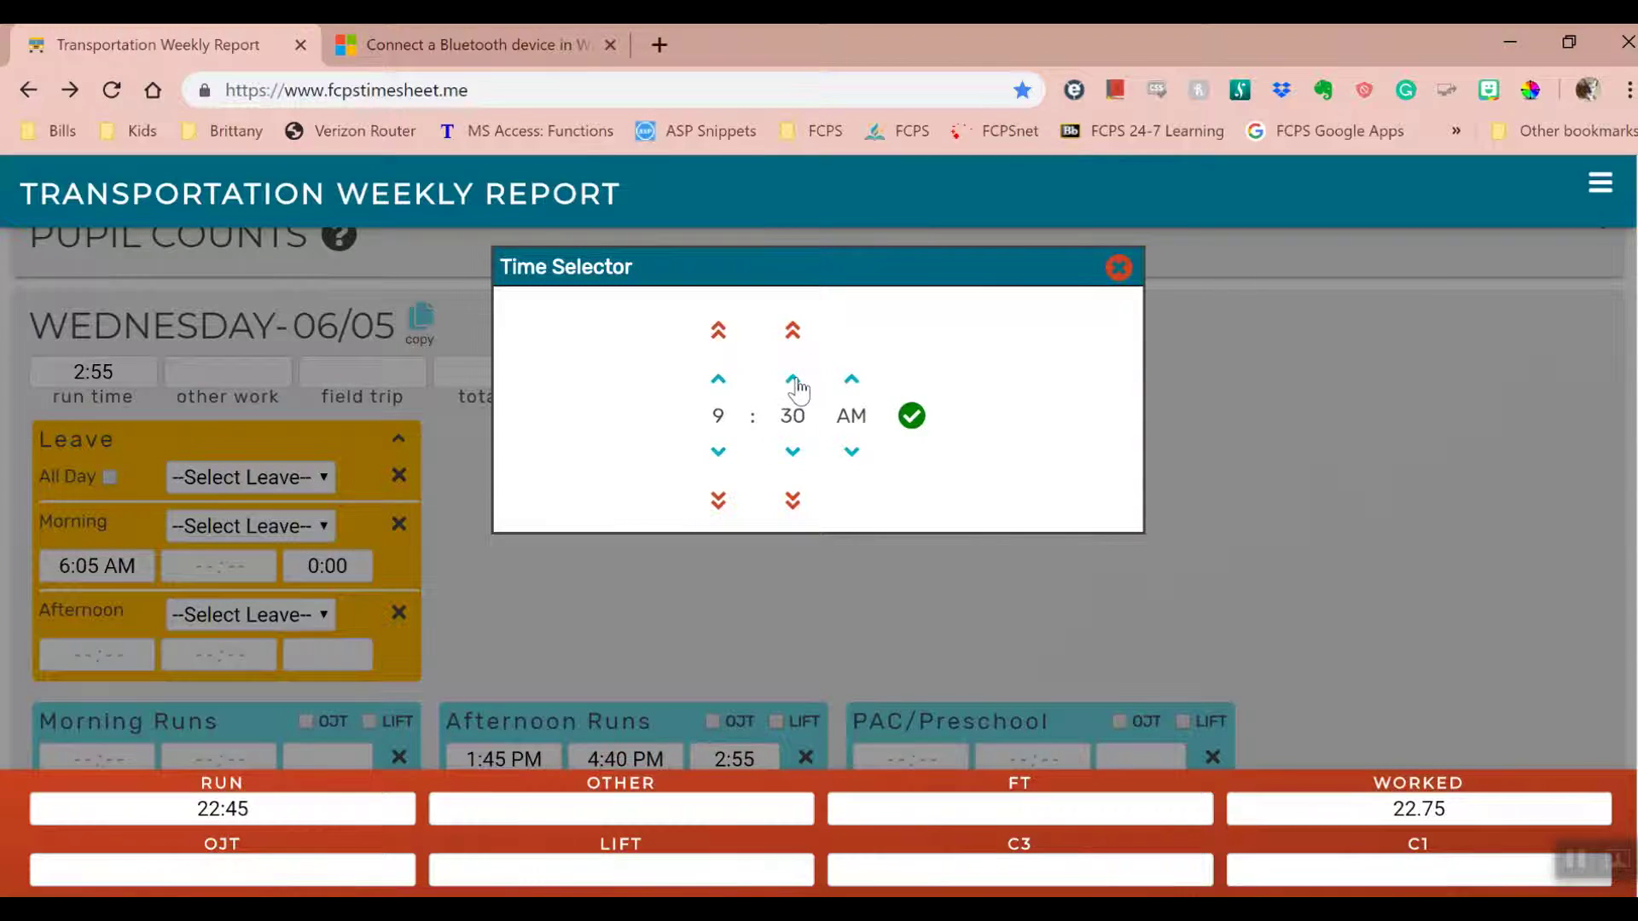
pyautogui.click(910, 416)
pyautogui.click(269, 525)
pyautogui.click(256, 579)
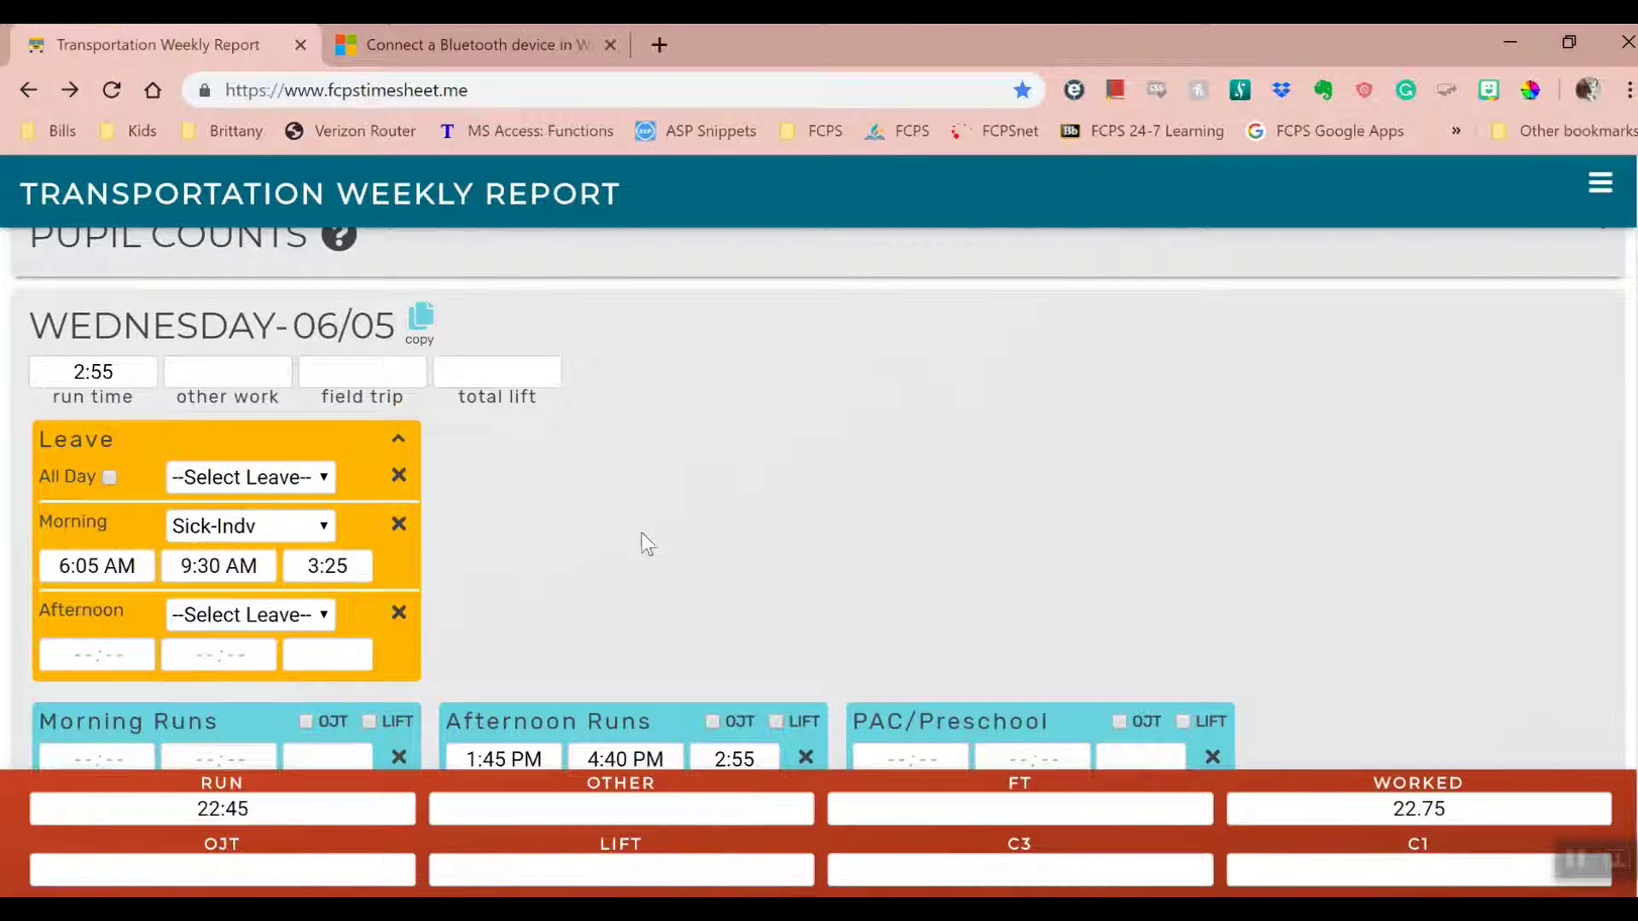
# - Move on to Thursday 06/06's entries
pyautogui.scroll(-2, 878, 450)
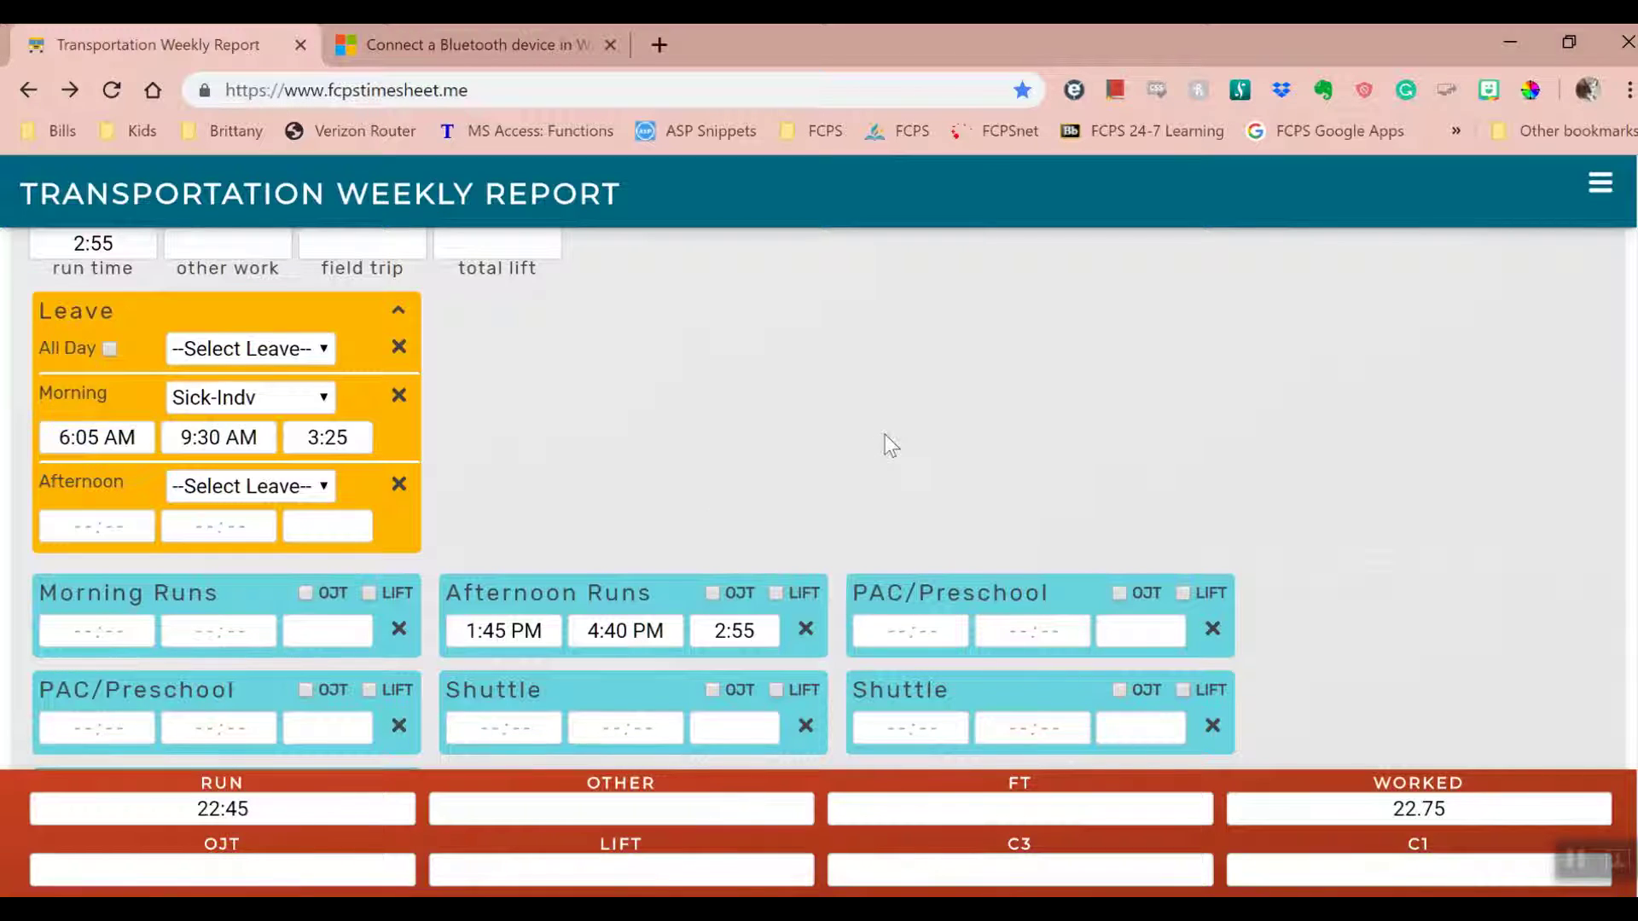
pyautogui.scroll(4, 884, 434)
pyautogui.click(1341, 281)
pyautogui.scroll(-2, 758, 477)
pyautogui.scroll(-5, 760, 461)
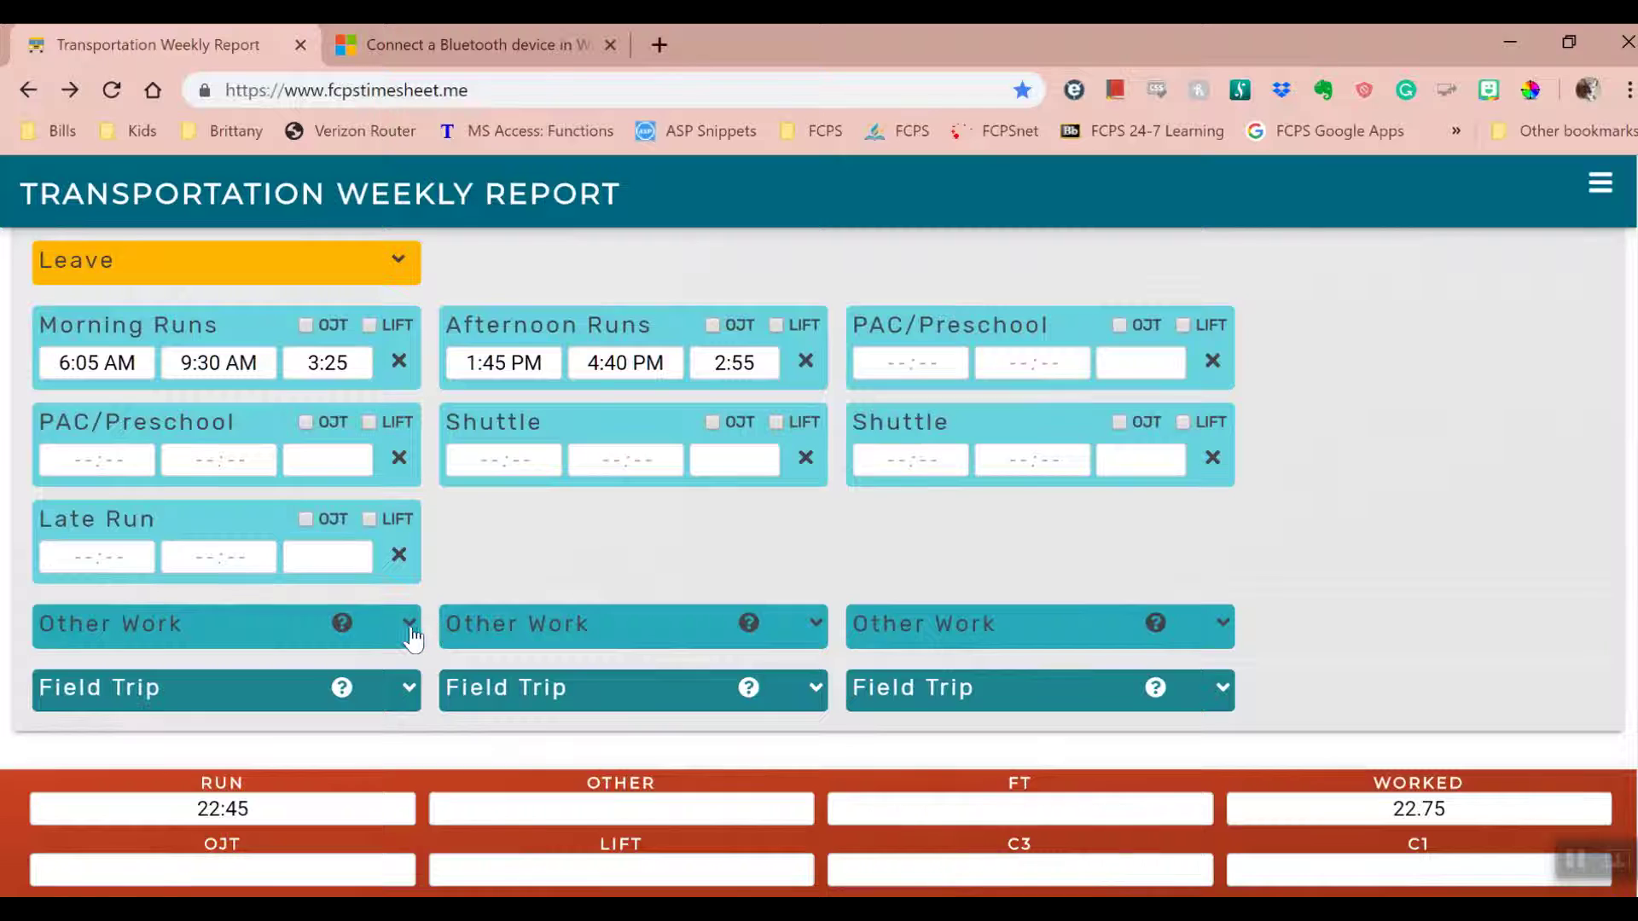
# - Expand Thursday's first Other Work entry, leaving the second and third collapsed
pyautogui.click(410, 624)
pyautogui.scroll(-2, 589, 539)
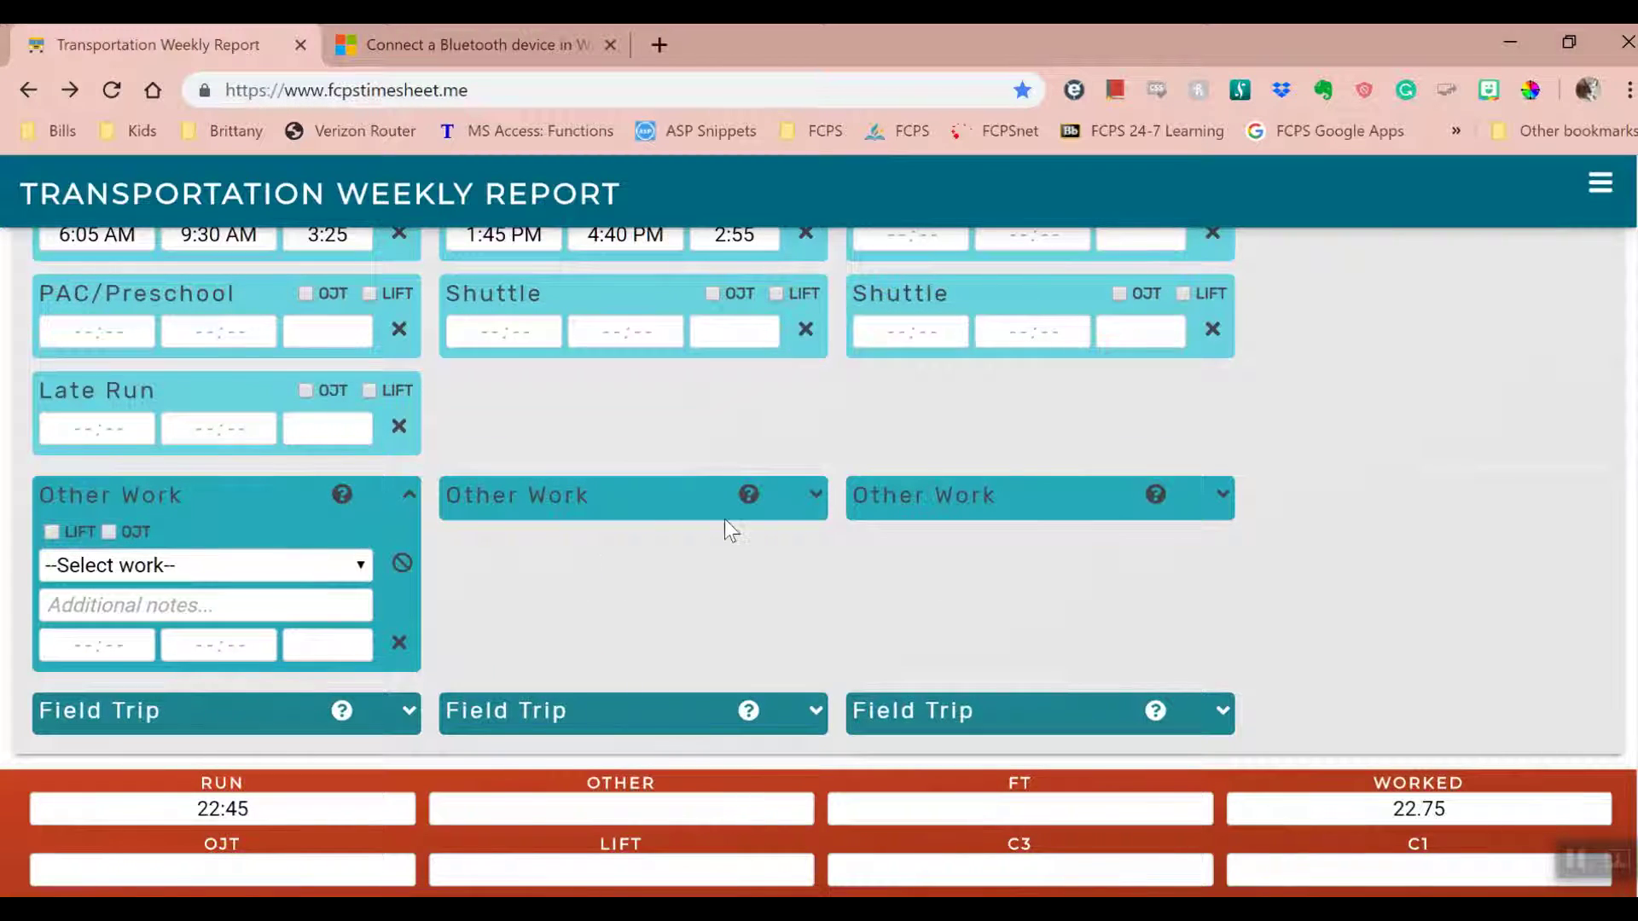
pyautogui.click(815, 494)
pyautogui.click(1223, 496)
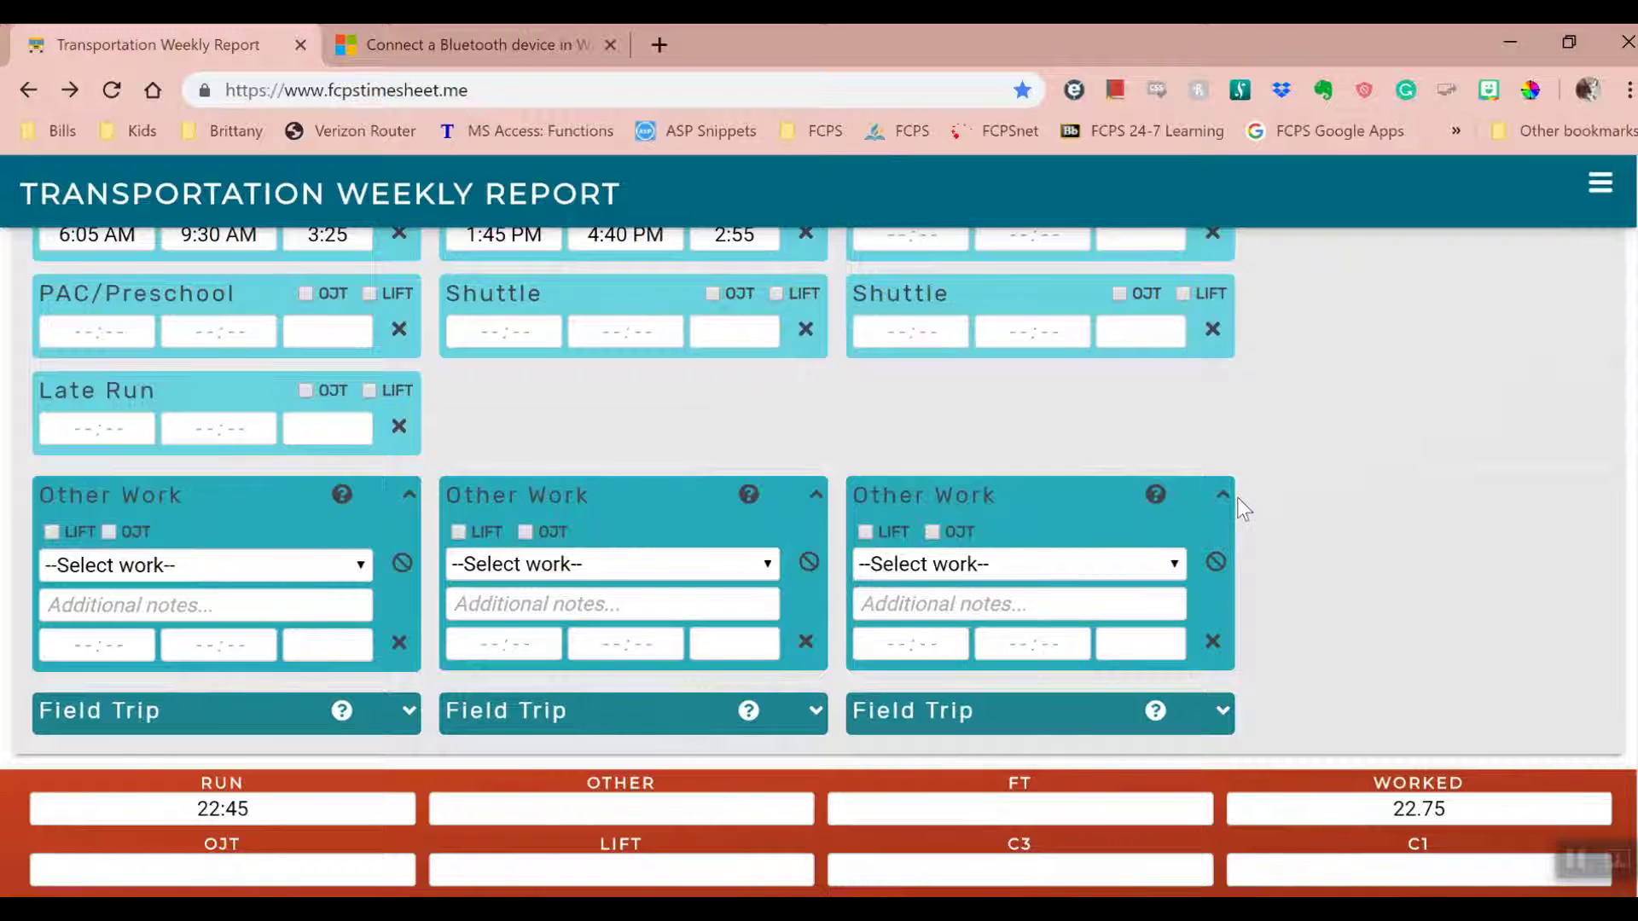
pyautogui.click(1224, 495)
pyautogui.click(815, 504)
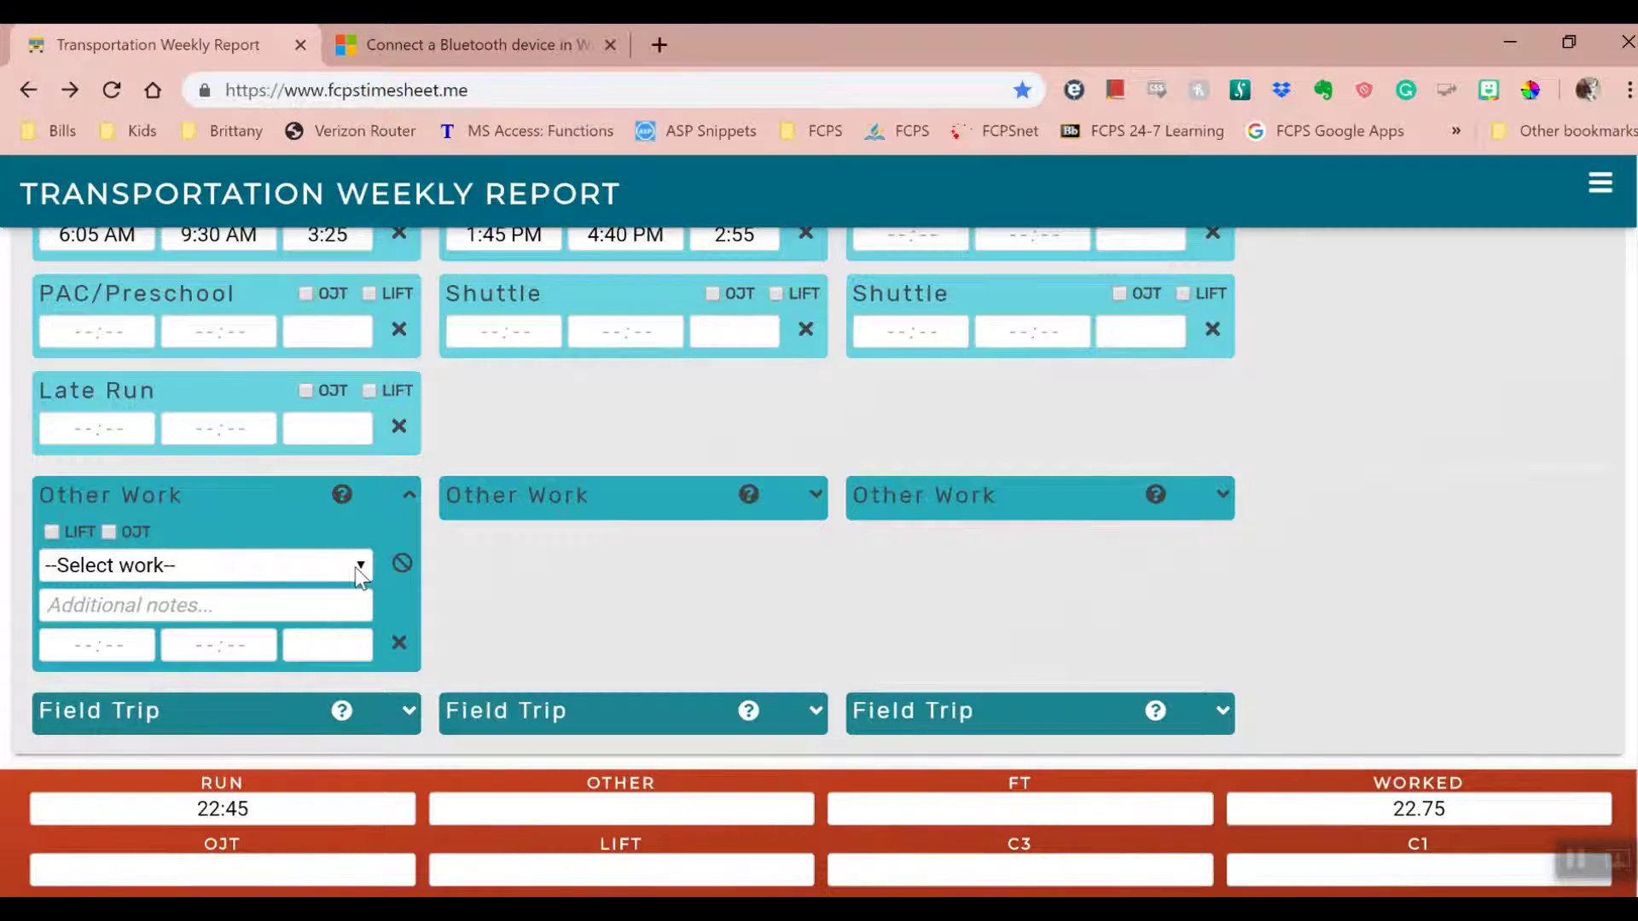
# - Review the work type definitions, then set the Other Work type to Other
pyautogui.click(358, 565)
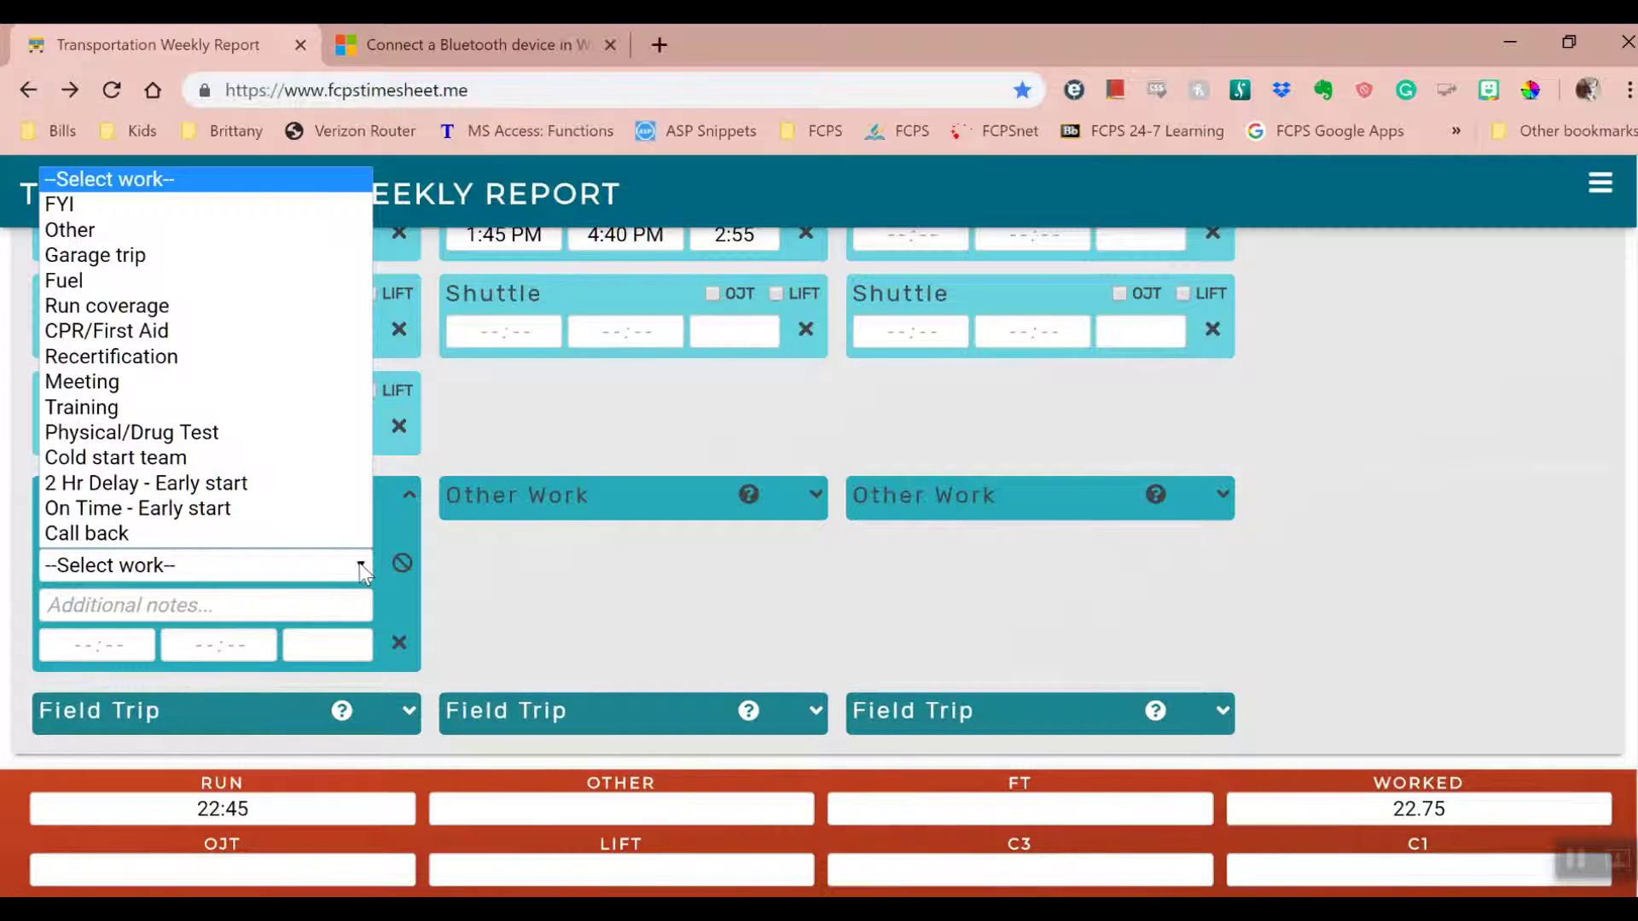
pyautogui.click(340, 501)
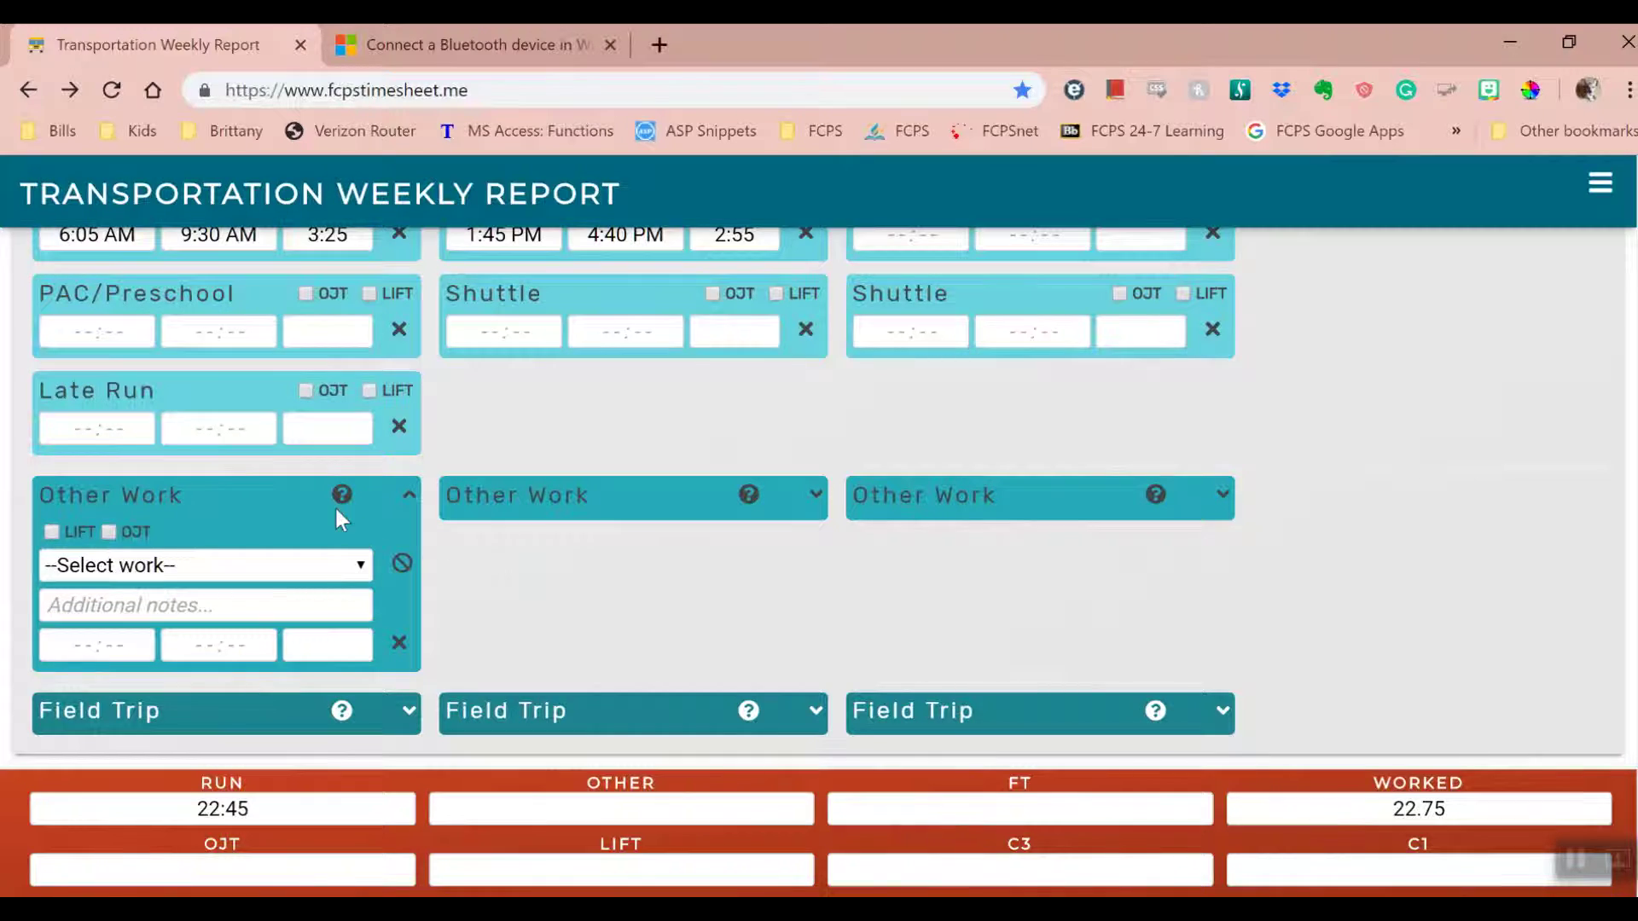
pyautogui.click(341, 496)
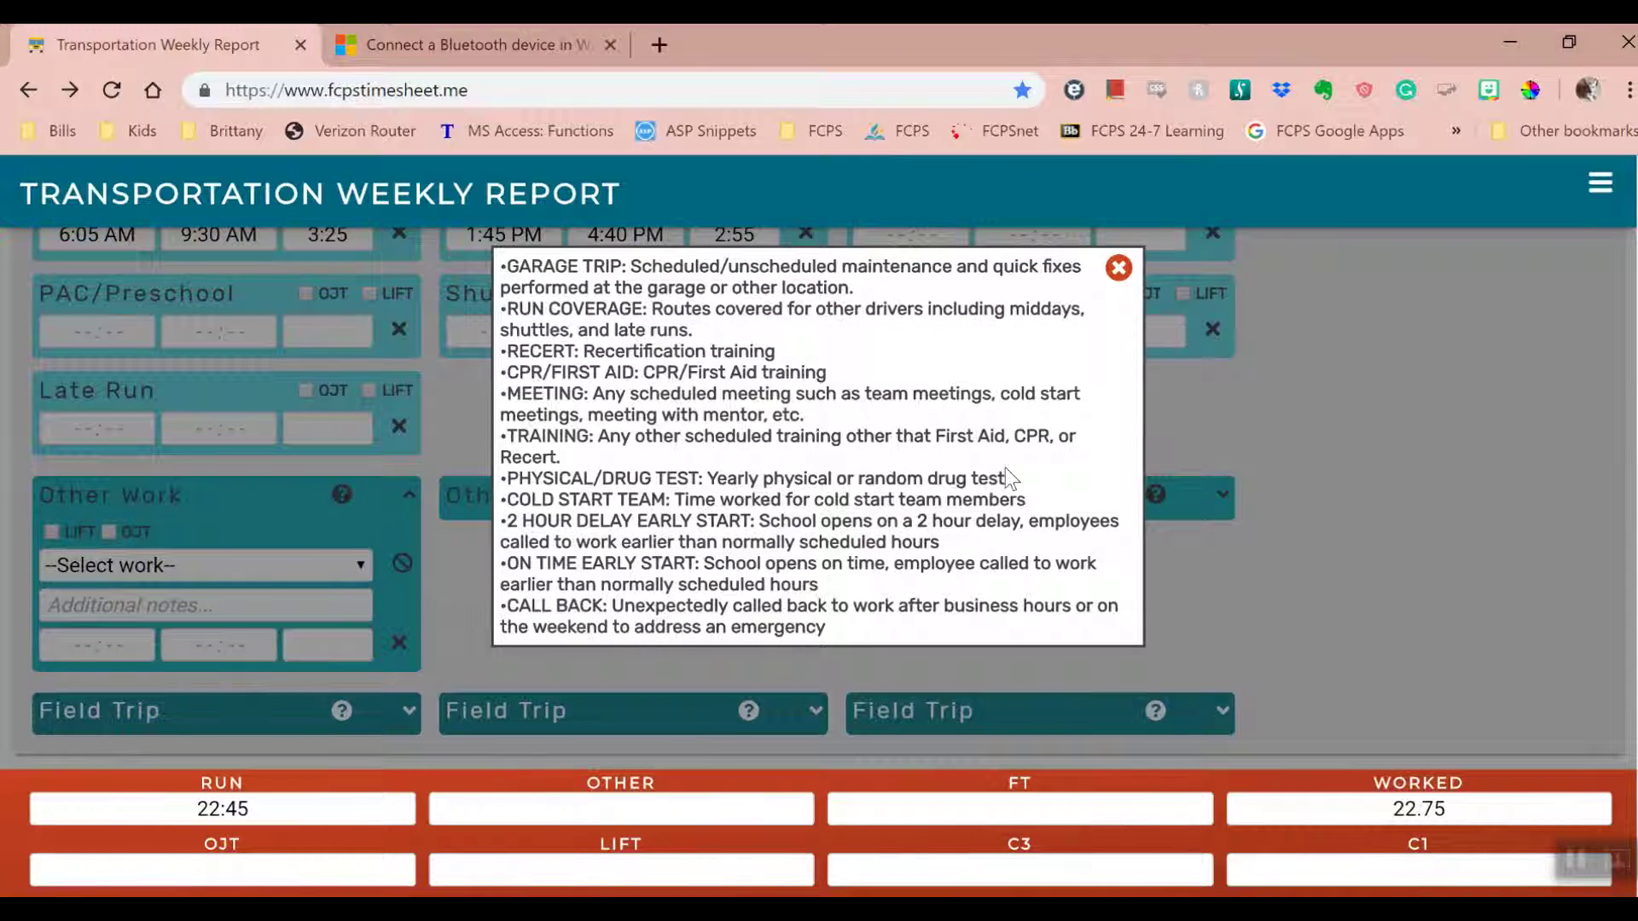
pyautogui.click(1118, 269)
pyautogui.click(361, 566)
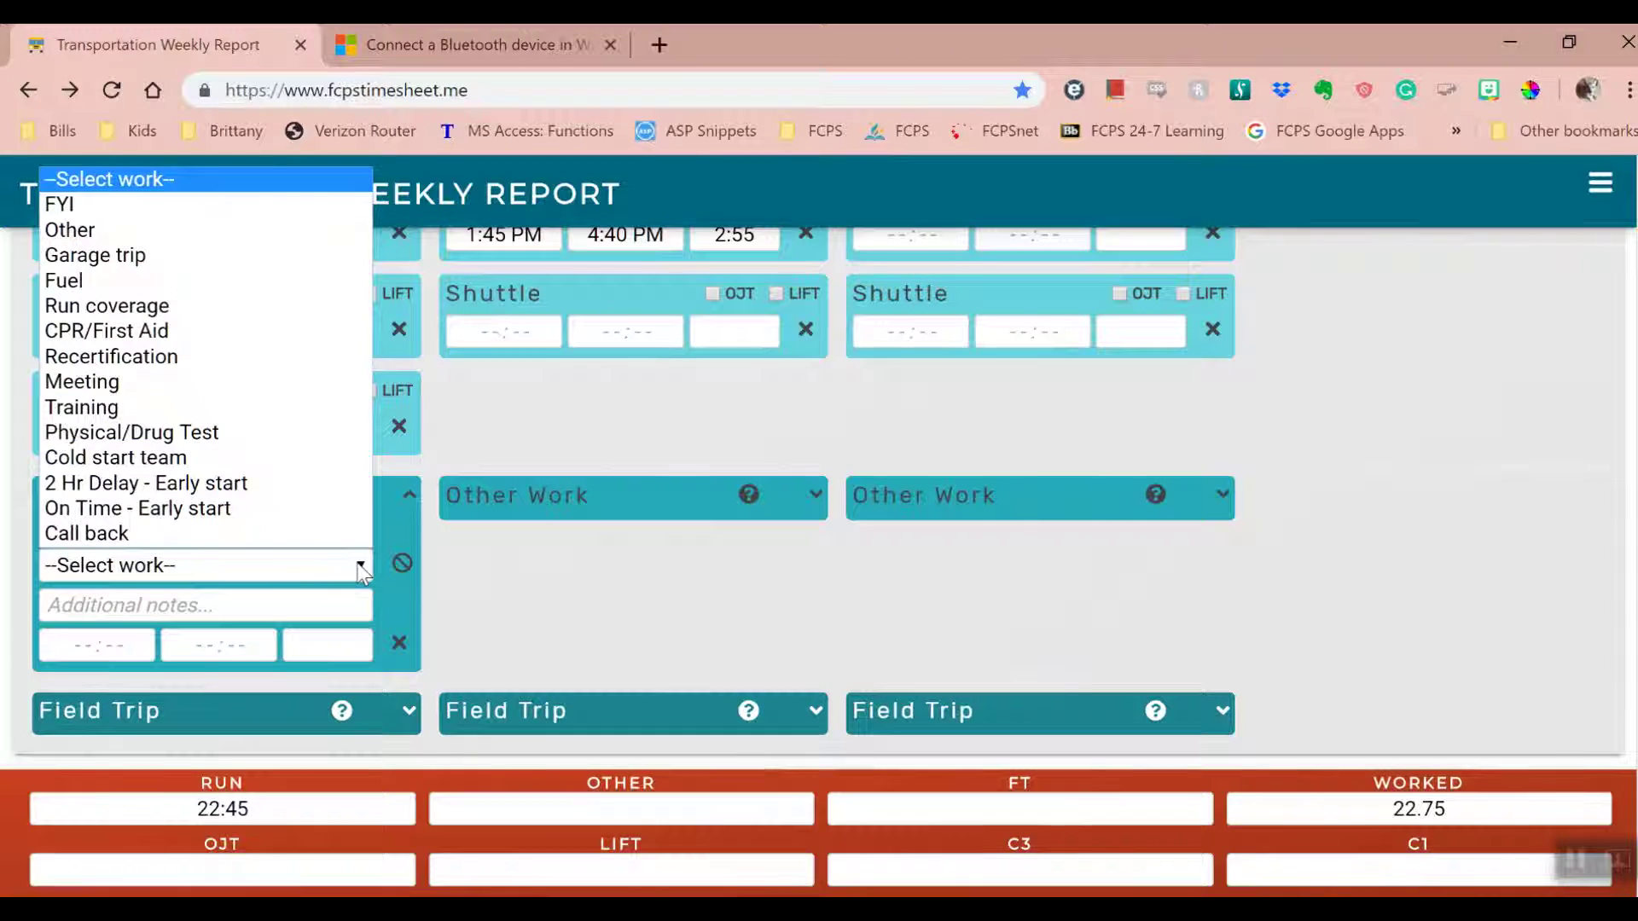
pyautogui.click(175, 230)
# - Draft Other Work notes and an FYI entry 'without time recorded', then clear the entry
pyautogui.click(168, 603)
pyautogui.write('Brief d')
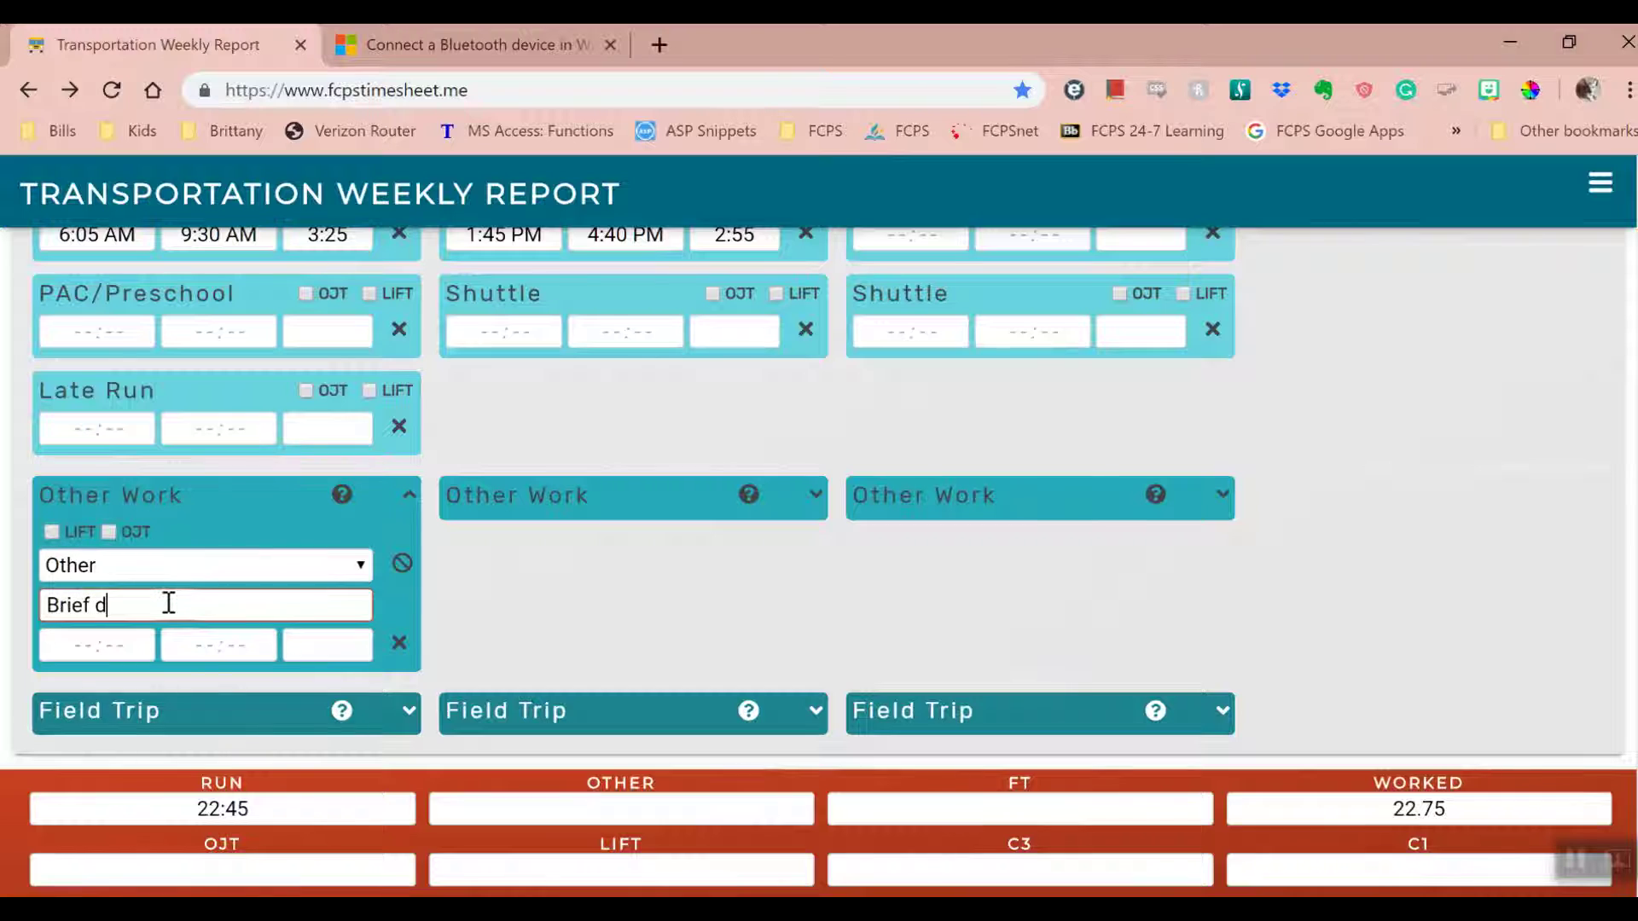
pyautogui.write('escription of wor')
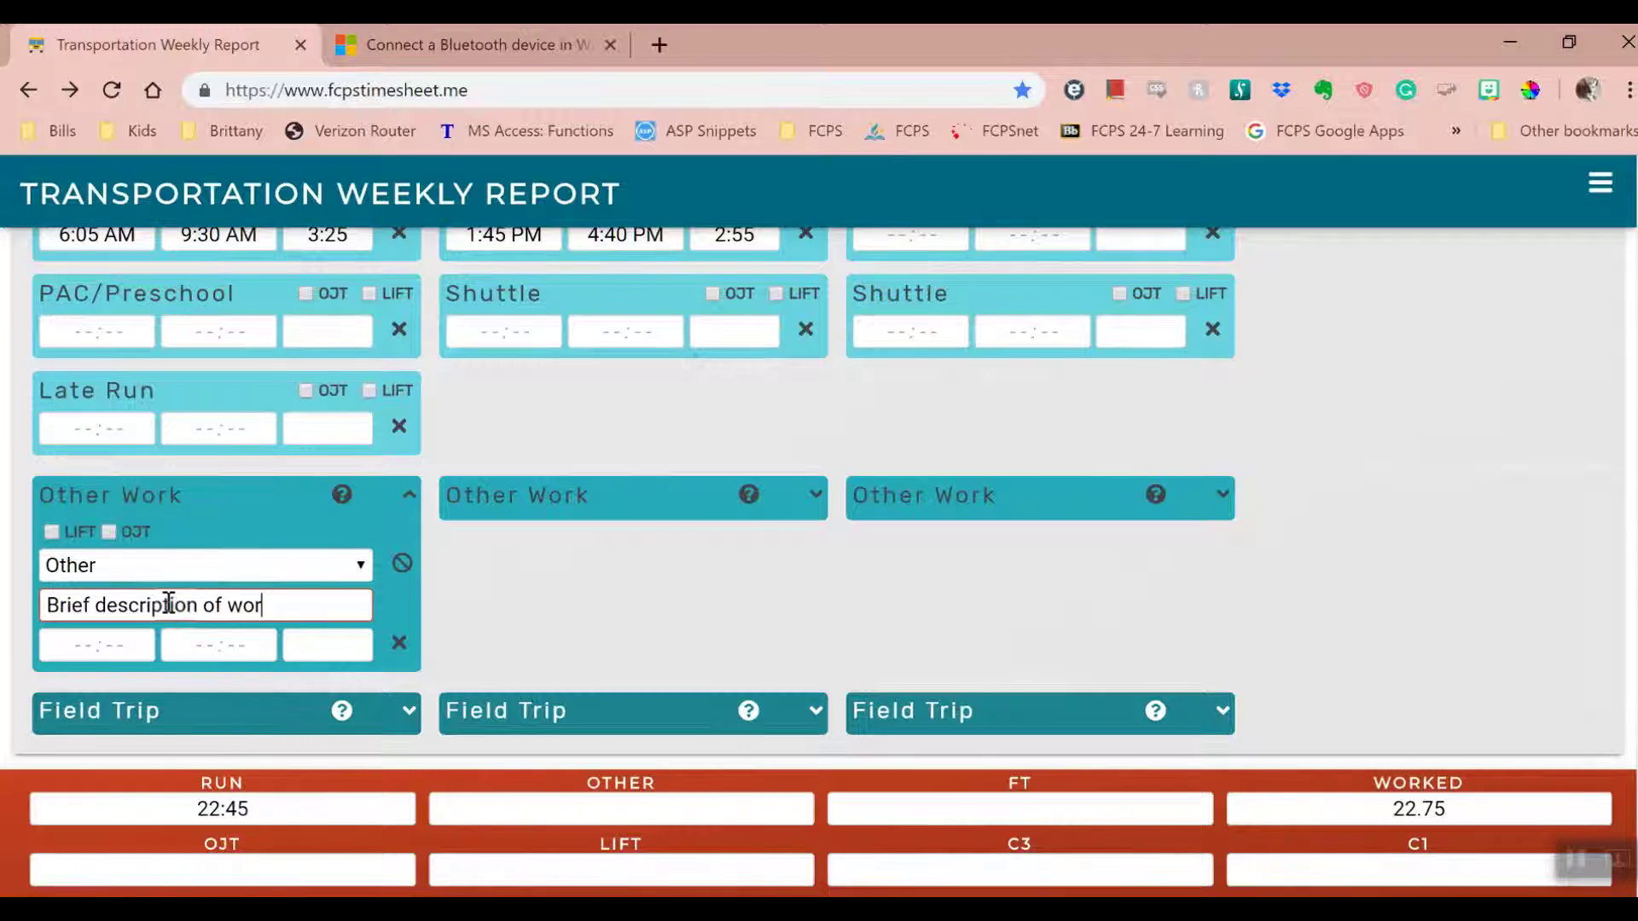
pyautogui.write('k duty')
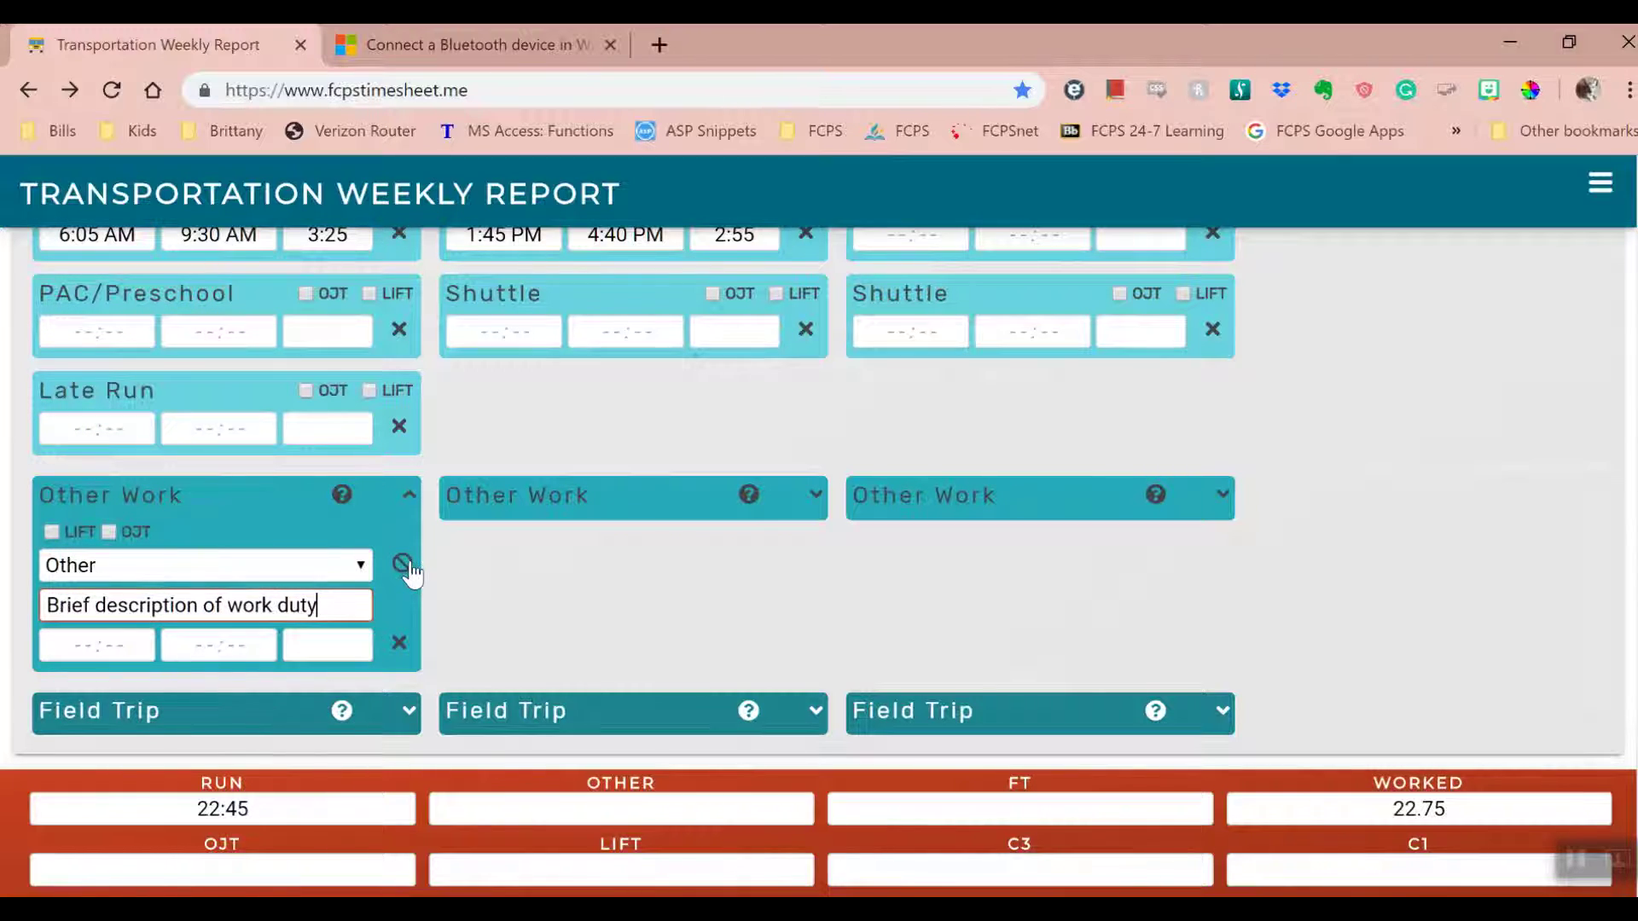
pyautogui.click(402, 563)
pyautogui.click(349, 570)
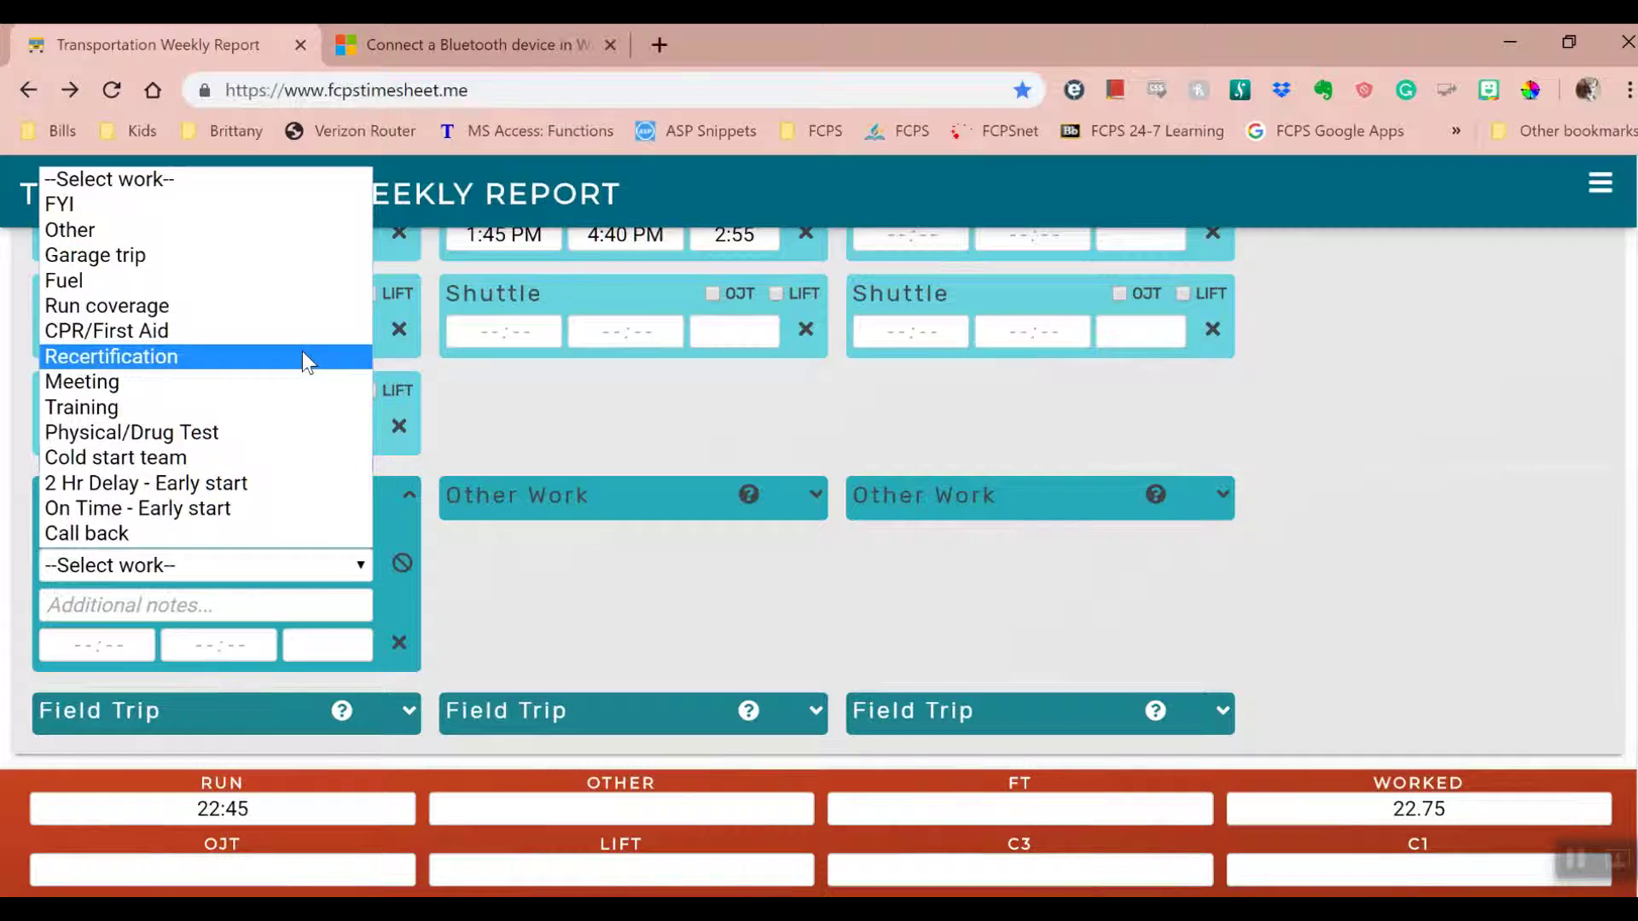
pyautogui.click(249, 207)
pyautogui.click(220, 610)
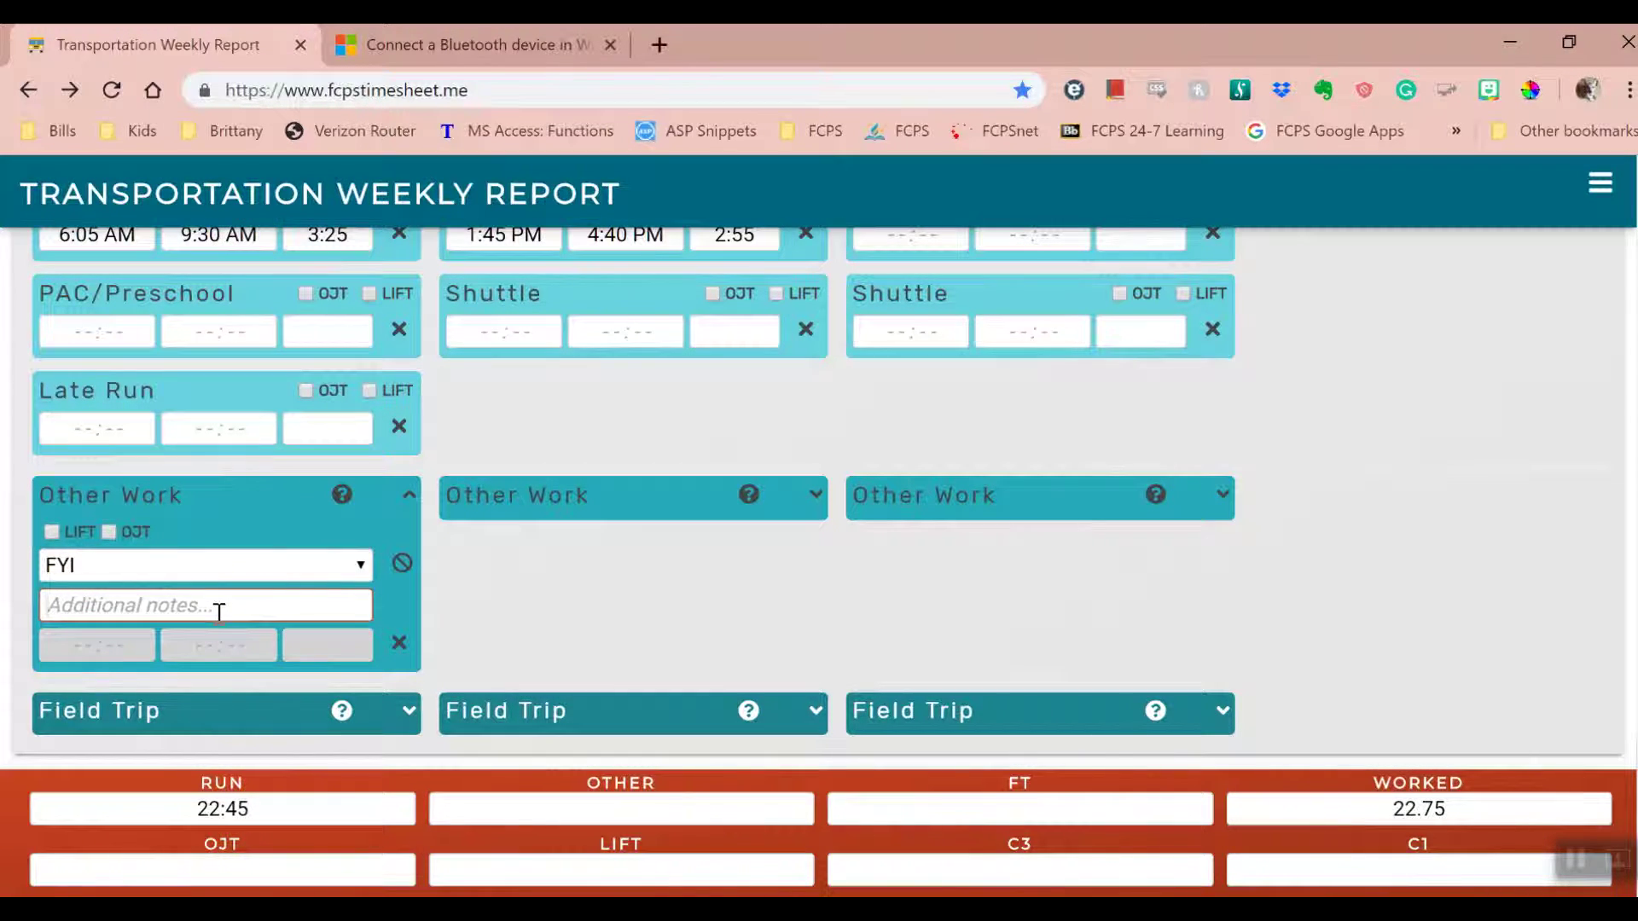
pyautogui.write('notes tha')
pyautogui.press('BackSpace')
pyautogui.press('BackSpace')
pyautogui.press('BackSpace')
pyautogui.write('without time')
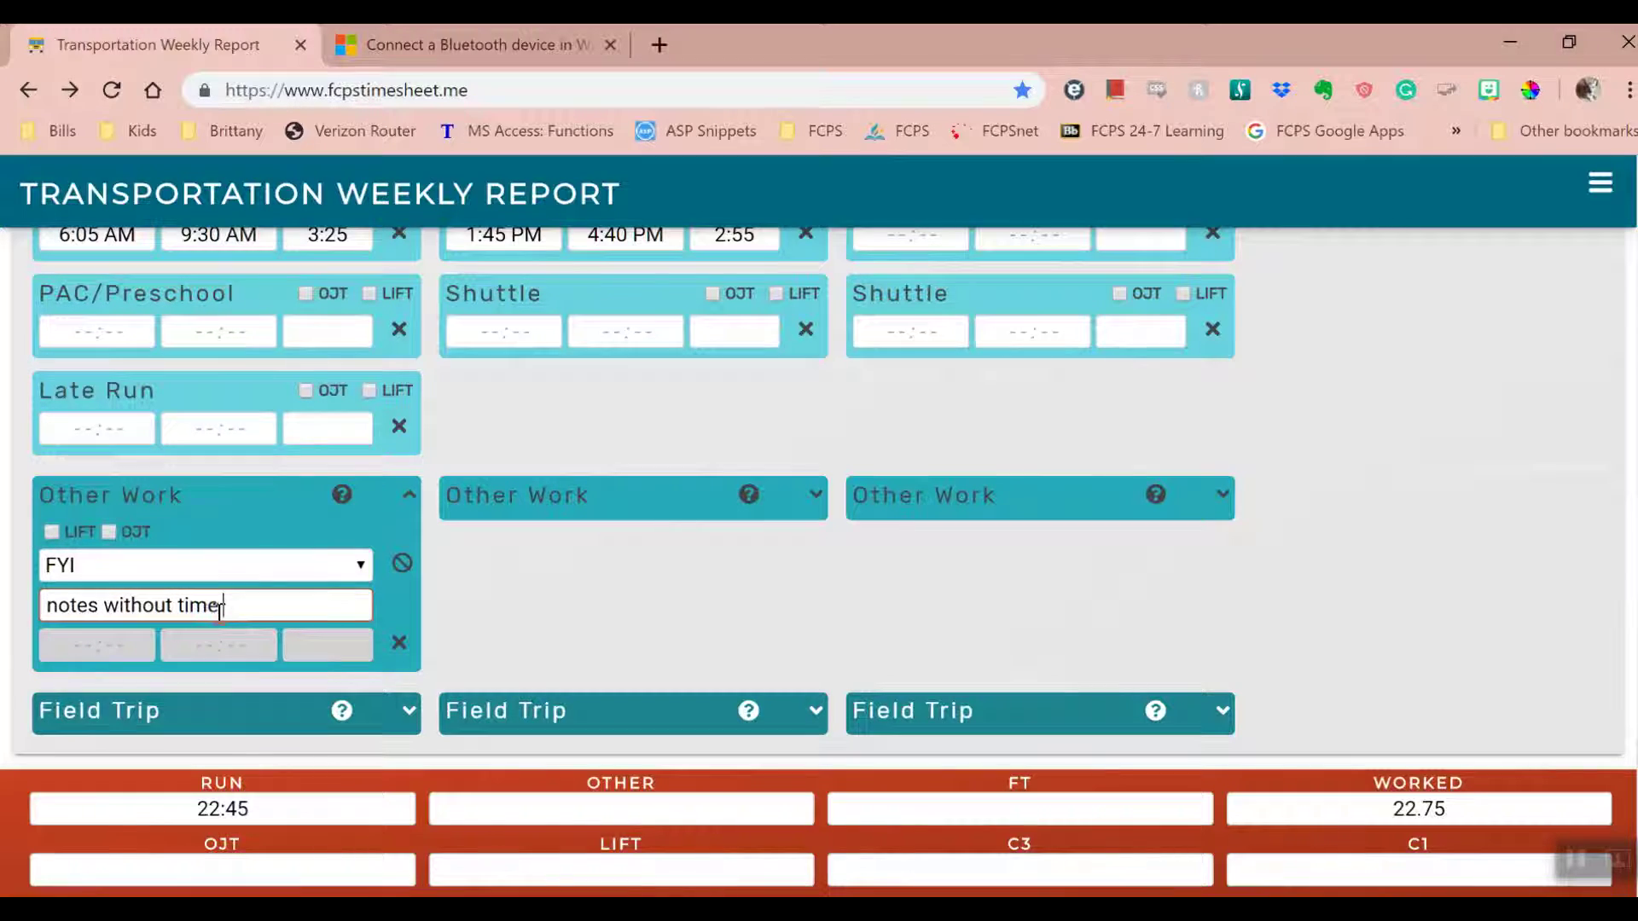
pyautogui.write(' recorded')
pyautogui.click(587, 610)
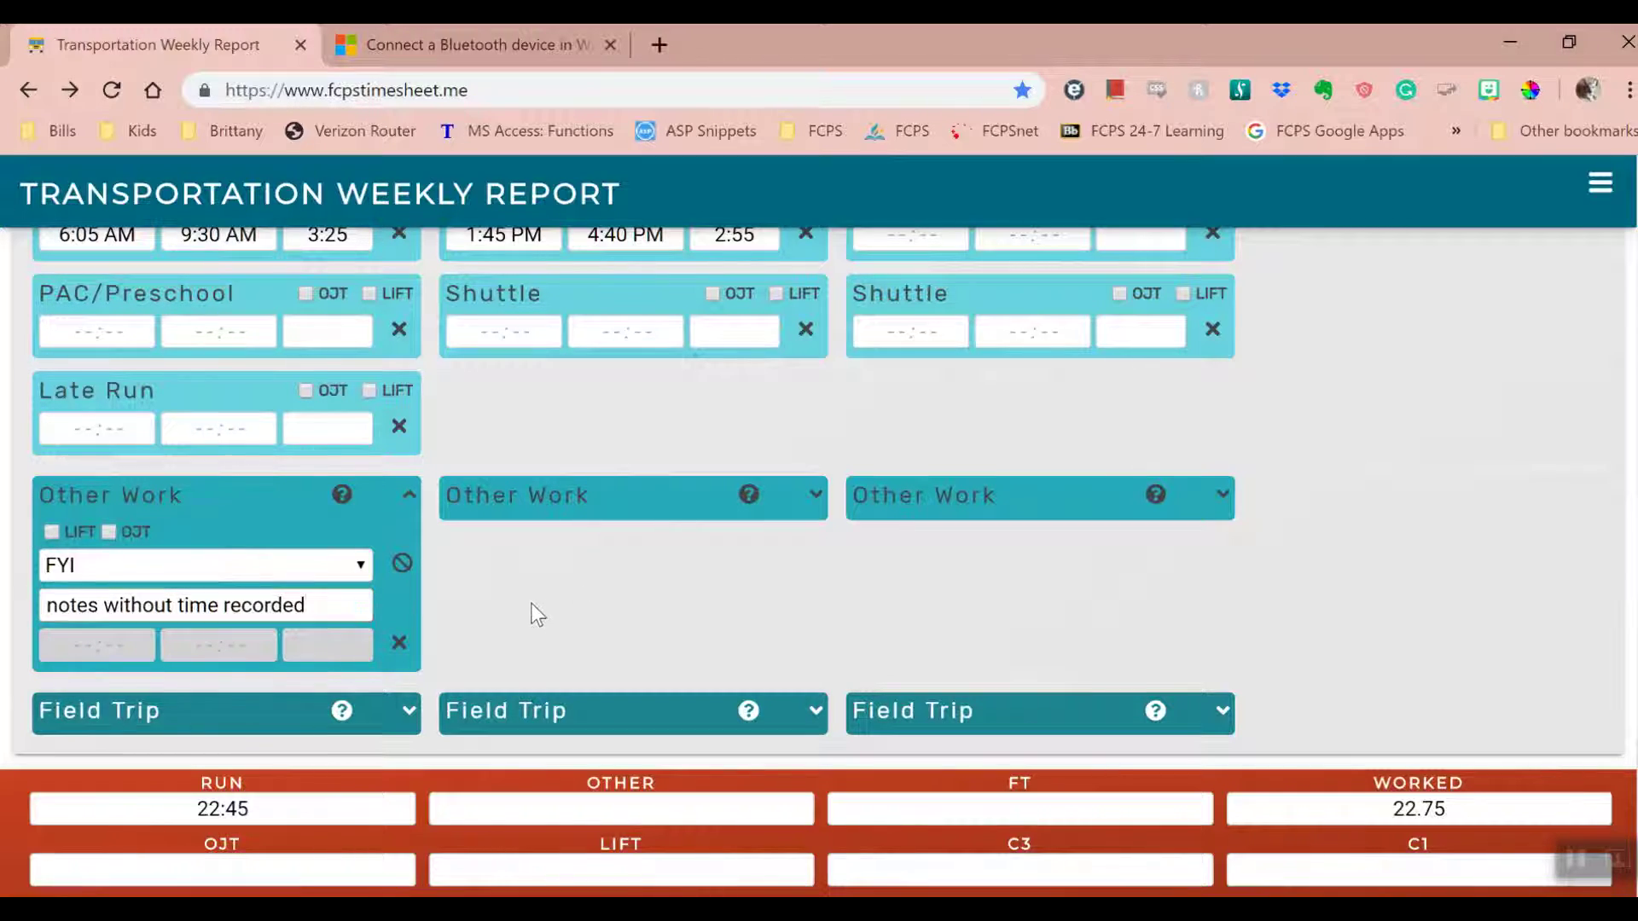
pyautogui.click(345, 599)
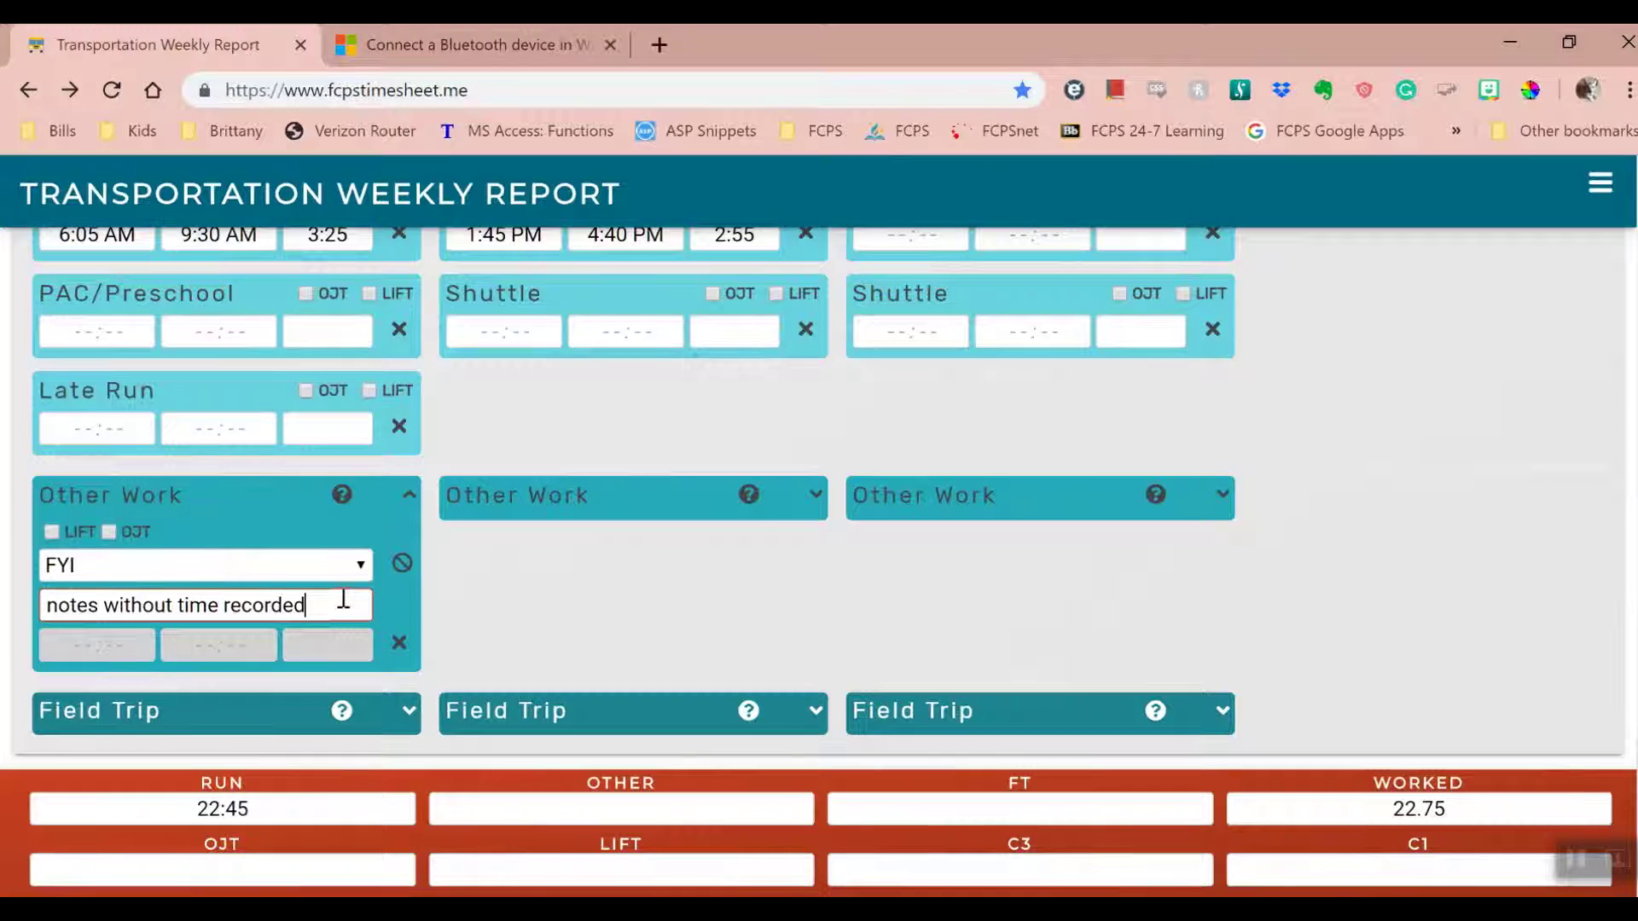
pyautogui.click(401, 568)
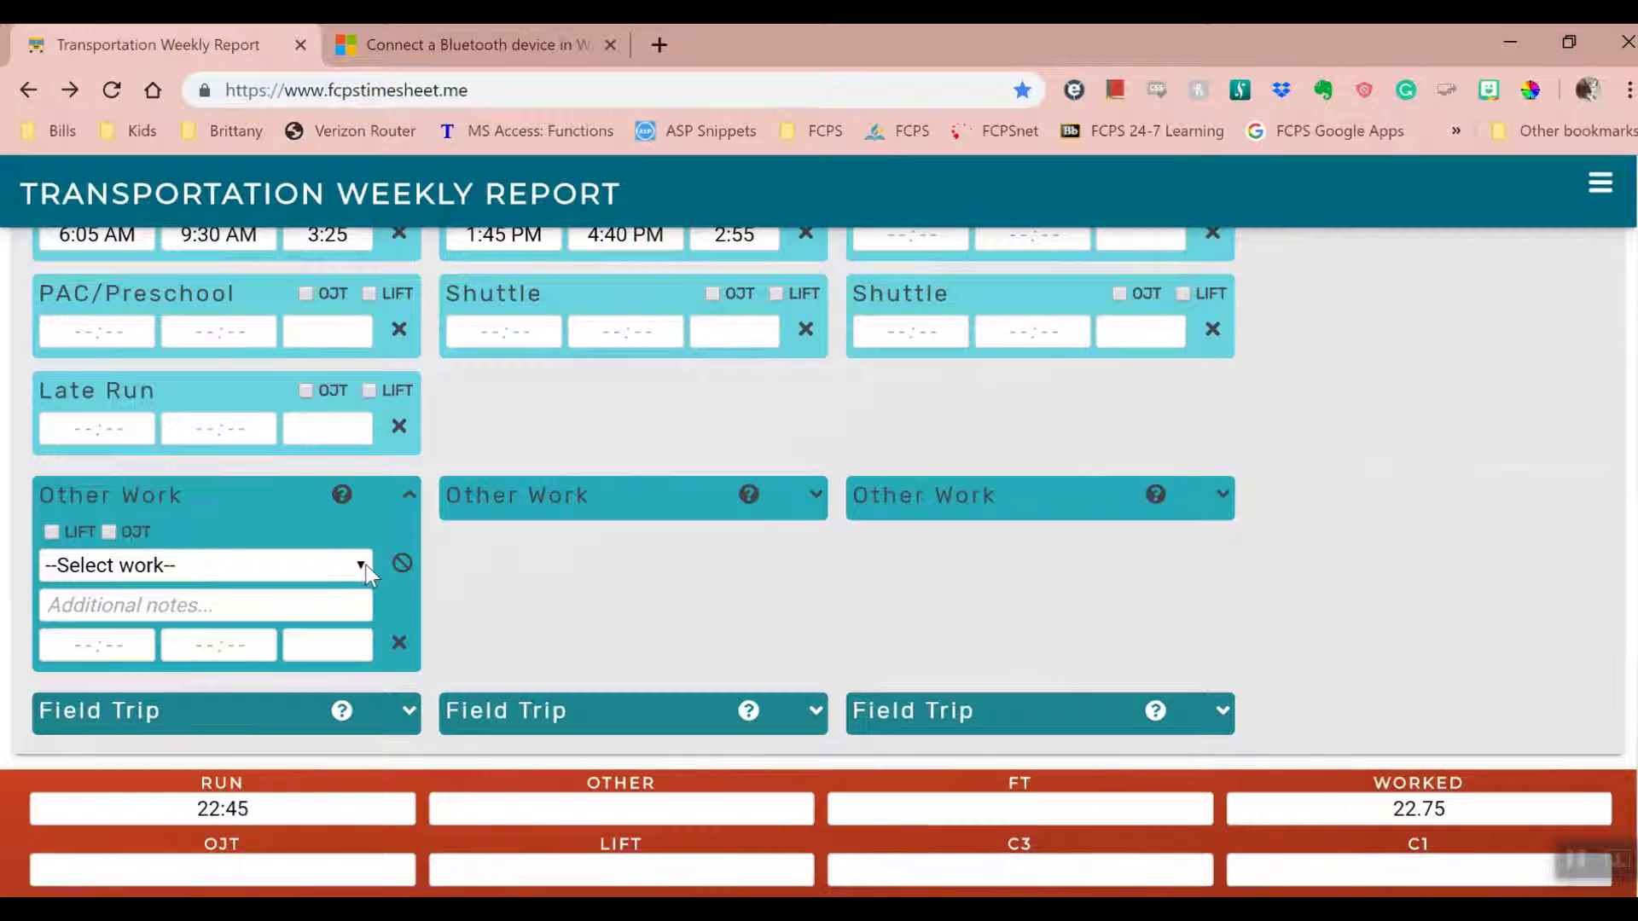
# - Log a Garage trip as Other Work from 9:30 AM to 11:00 AM
pyautogui.click(362, 565)
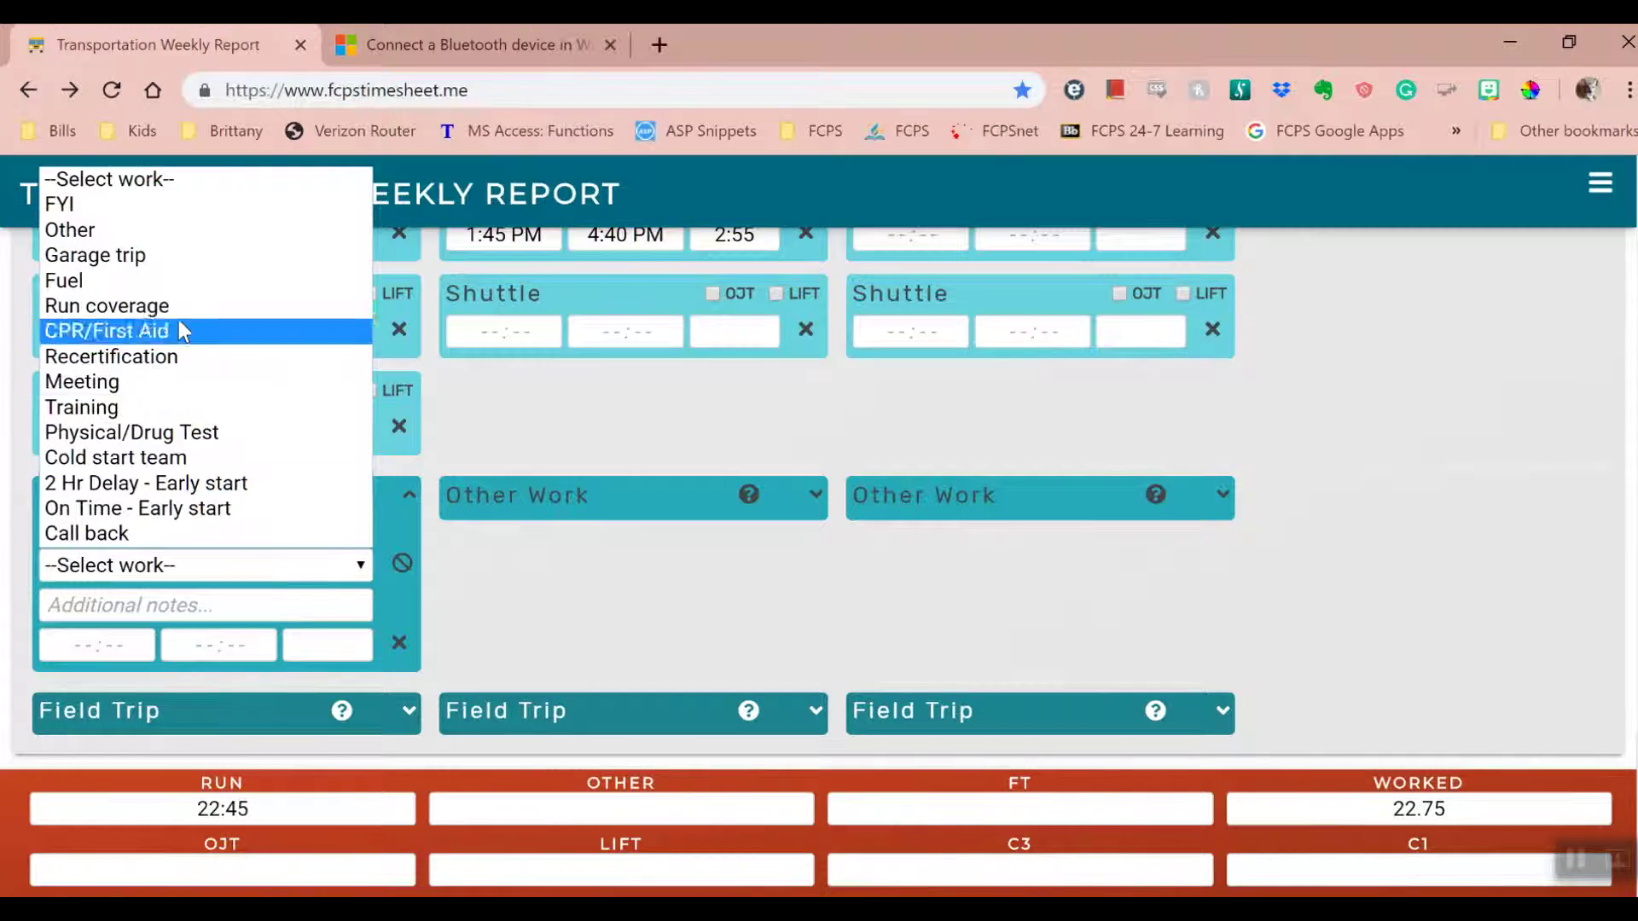
pyautogui.click(162, 256)
pyautogui.click(122, 646)
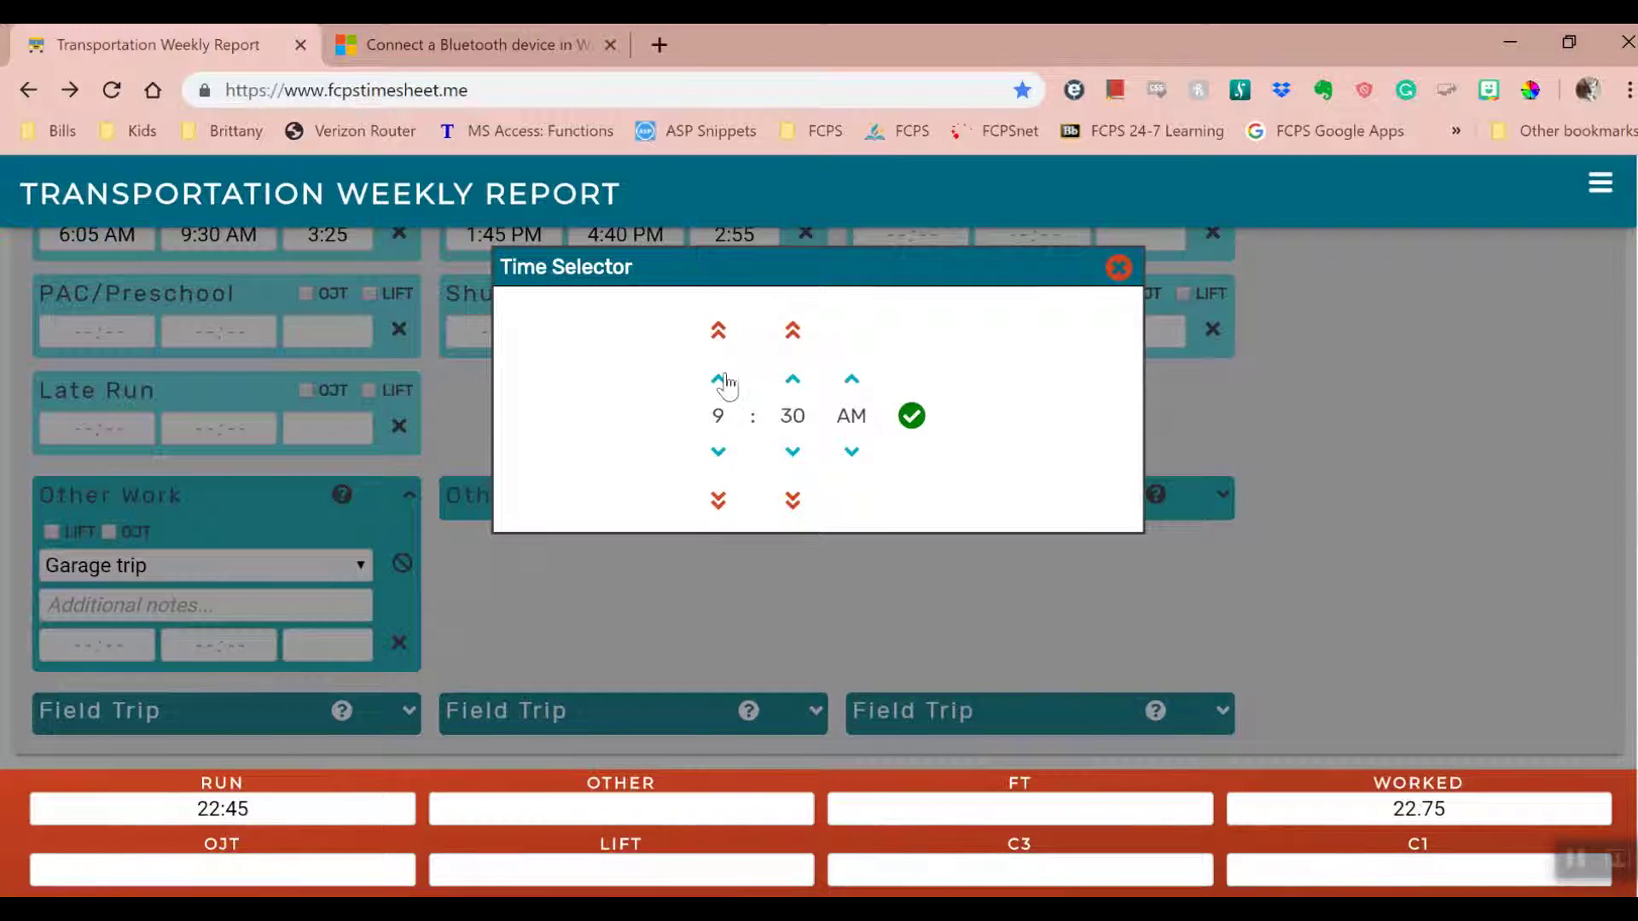
pyautogui.click(911, 417)
pyautogui.click(226, 649)
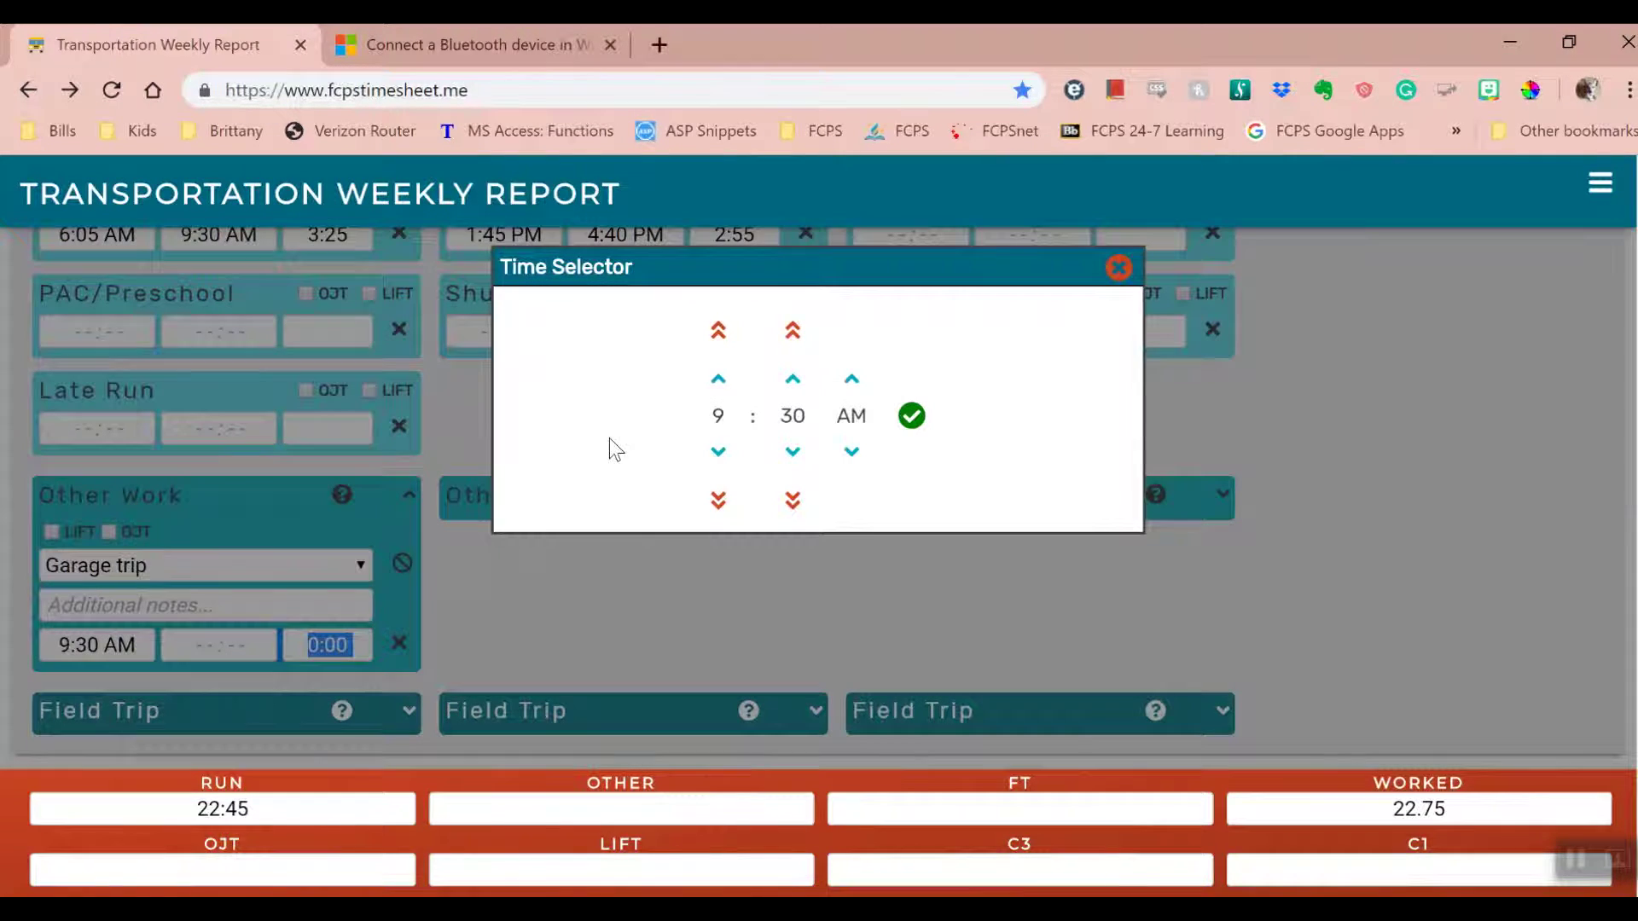
pyautogui.click(718, 378)
pyautogui.click(792, 330)
pyautogui.click(793, 330)
pyautogui.click(911, 417)
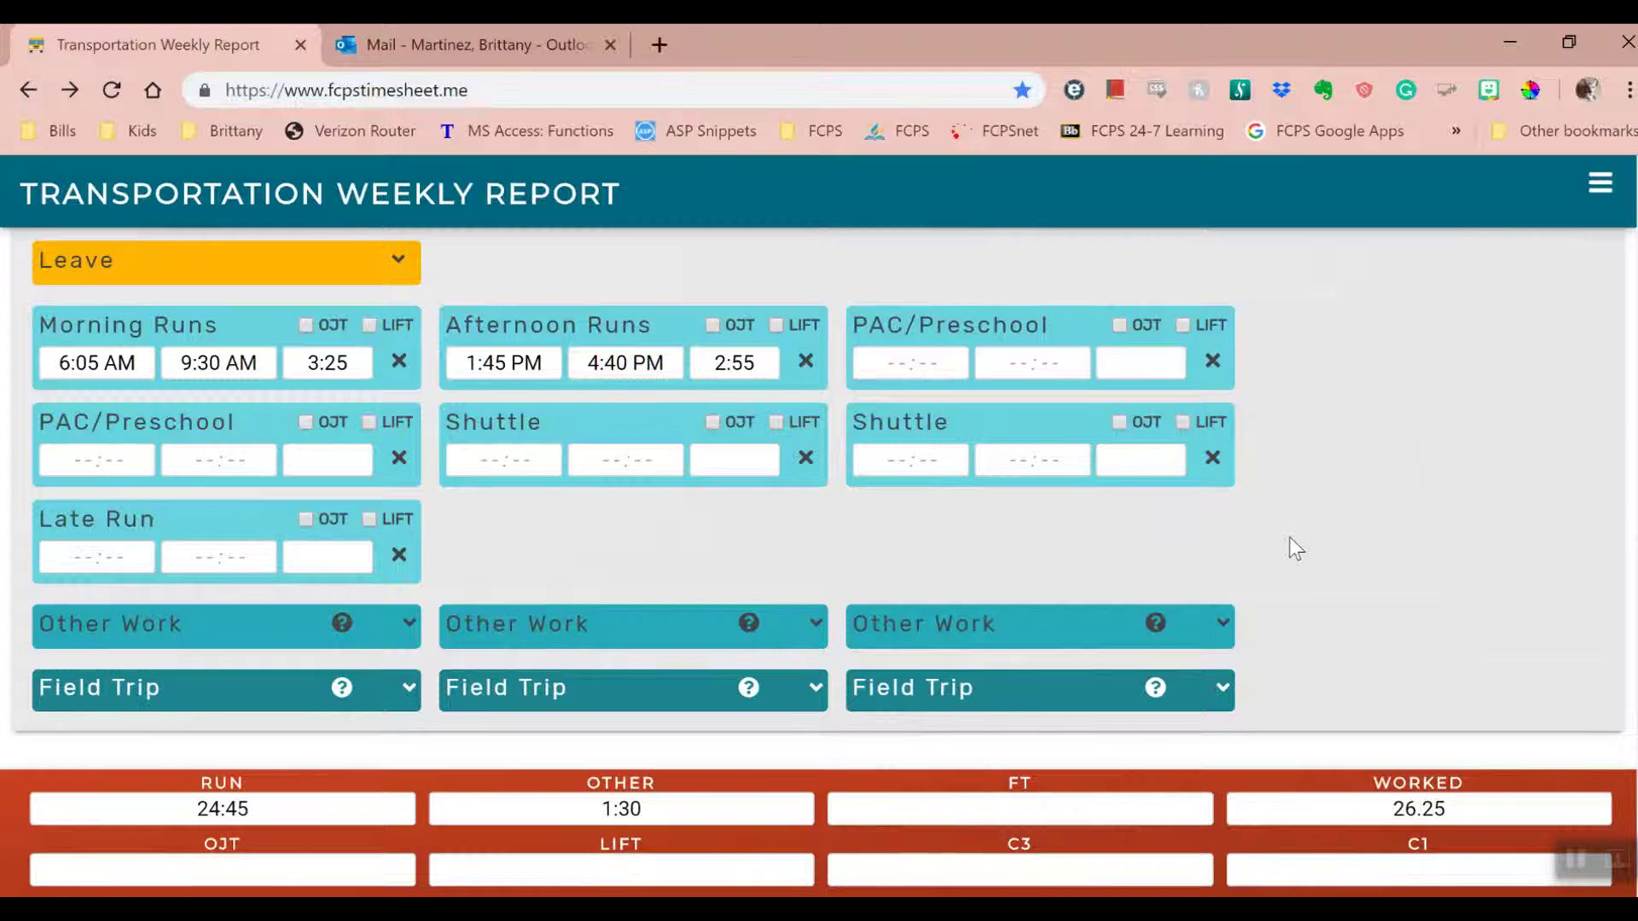
# - Expand the first Field Trip entry, briefly opening and closing the other two
pyautogui.click(410, 690)
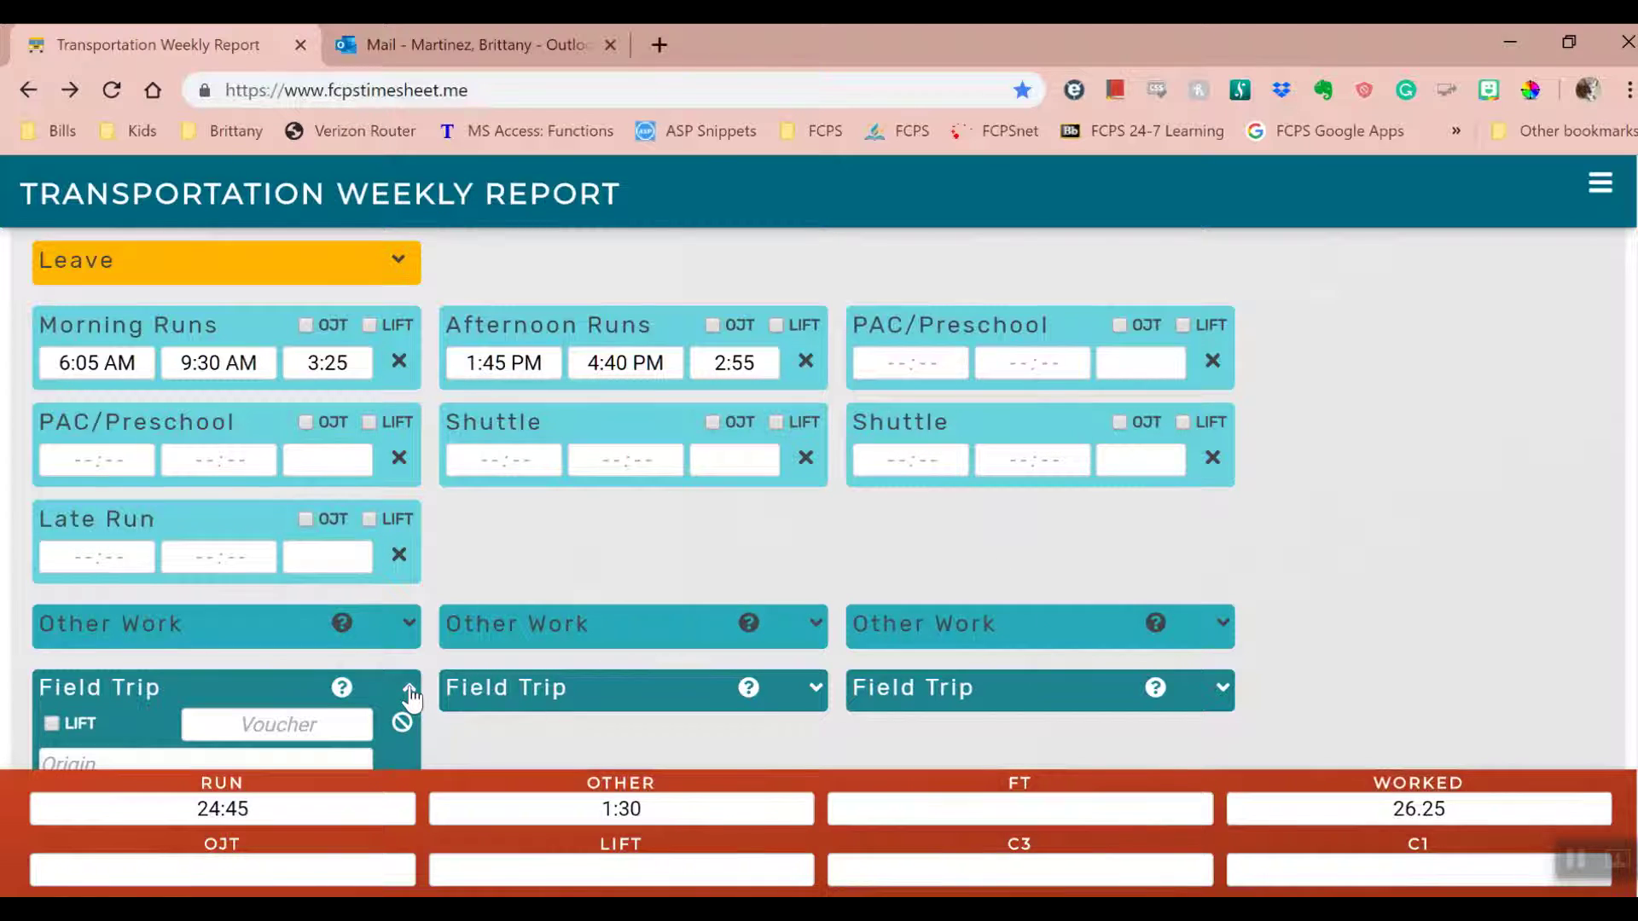
pyautogui.scroll(-2, 439, 699)
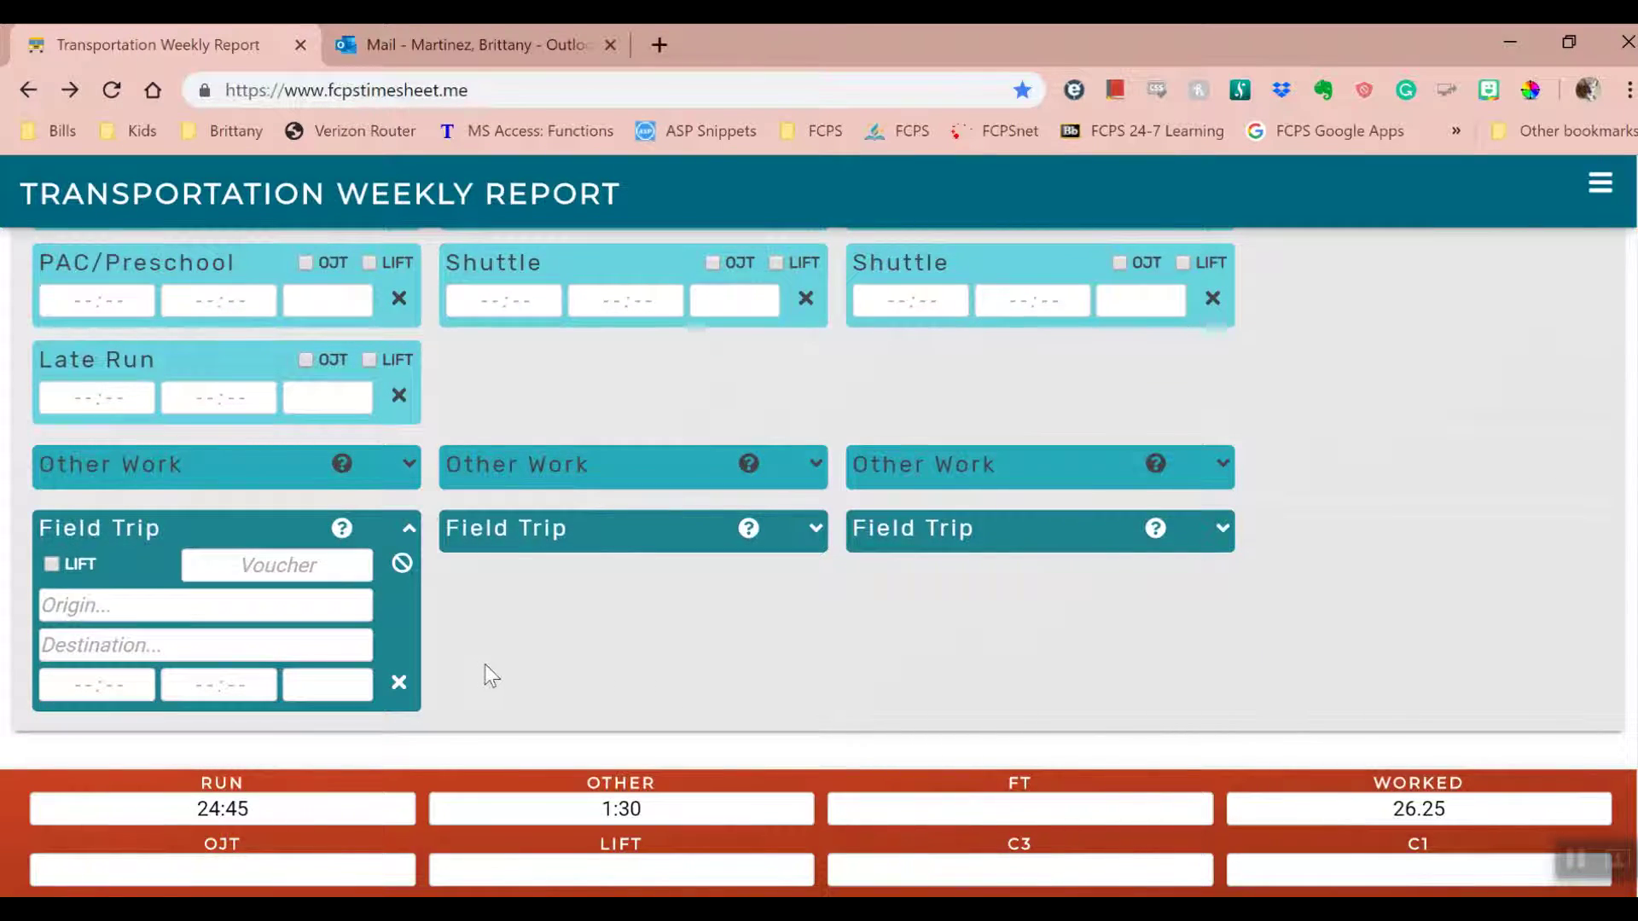
pyautogui.click(815, 528)
pyautogui.click(1222, 529)
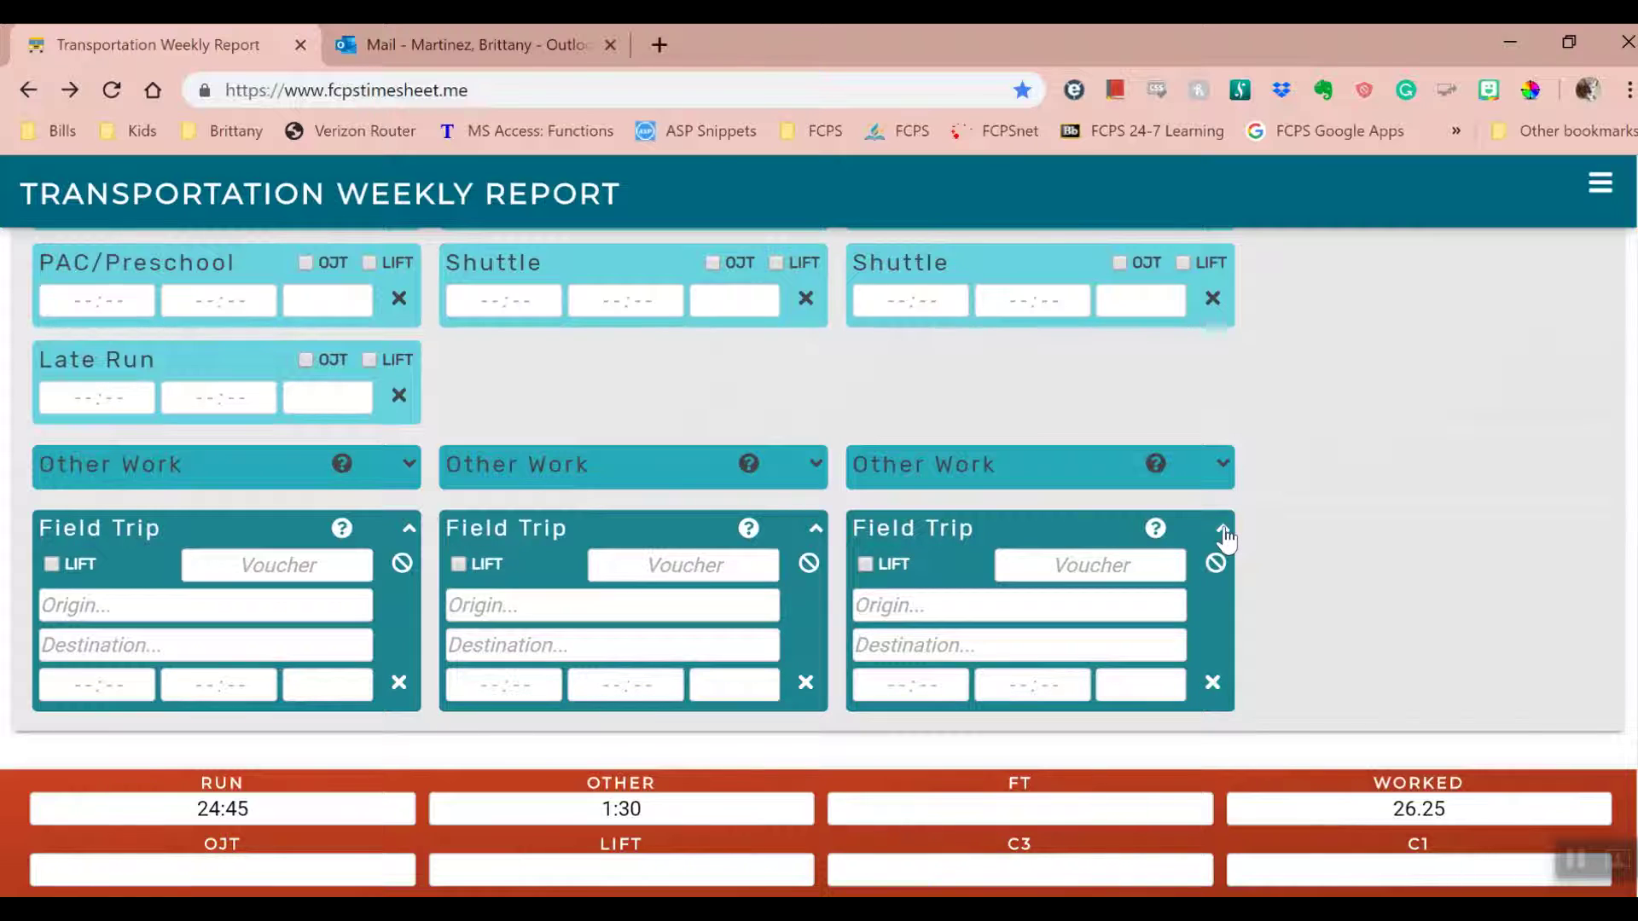
pyautogui.click(1222, 529)
pyautogui.click(821, 531)
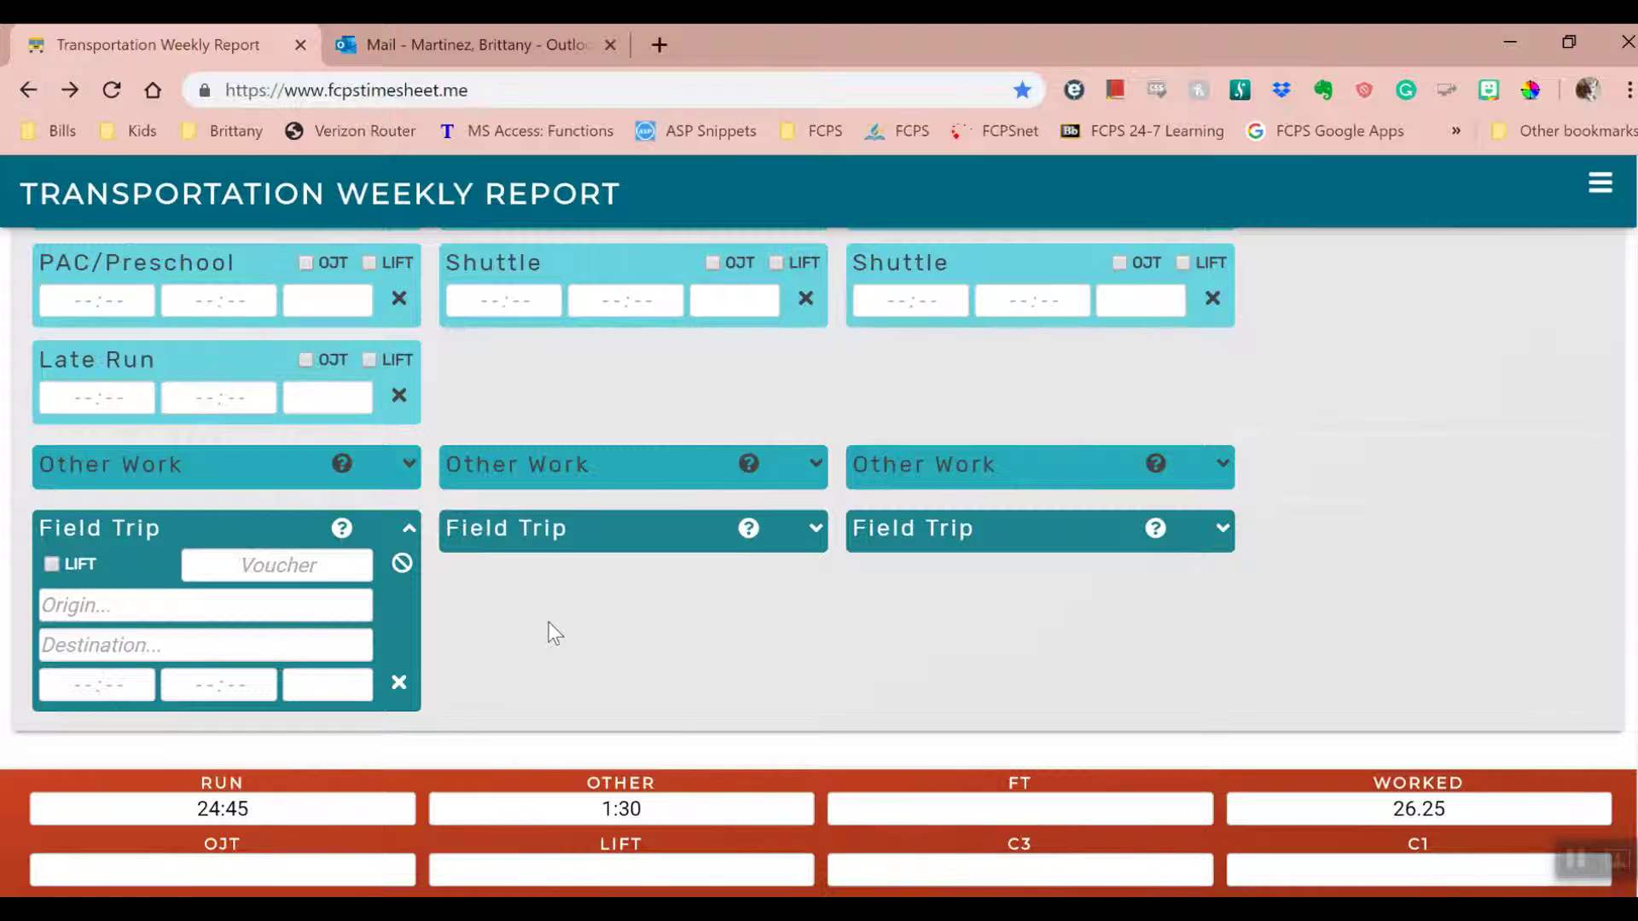
# - Enter the first trip's voucher number and bring up the Origin picker
pyautogui.click(322, 560)
pyautogui.write('436544')
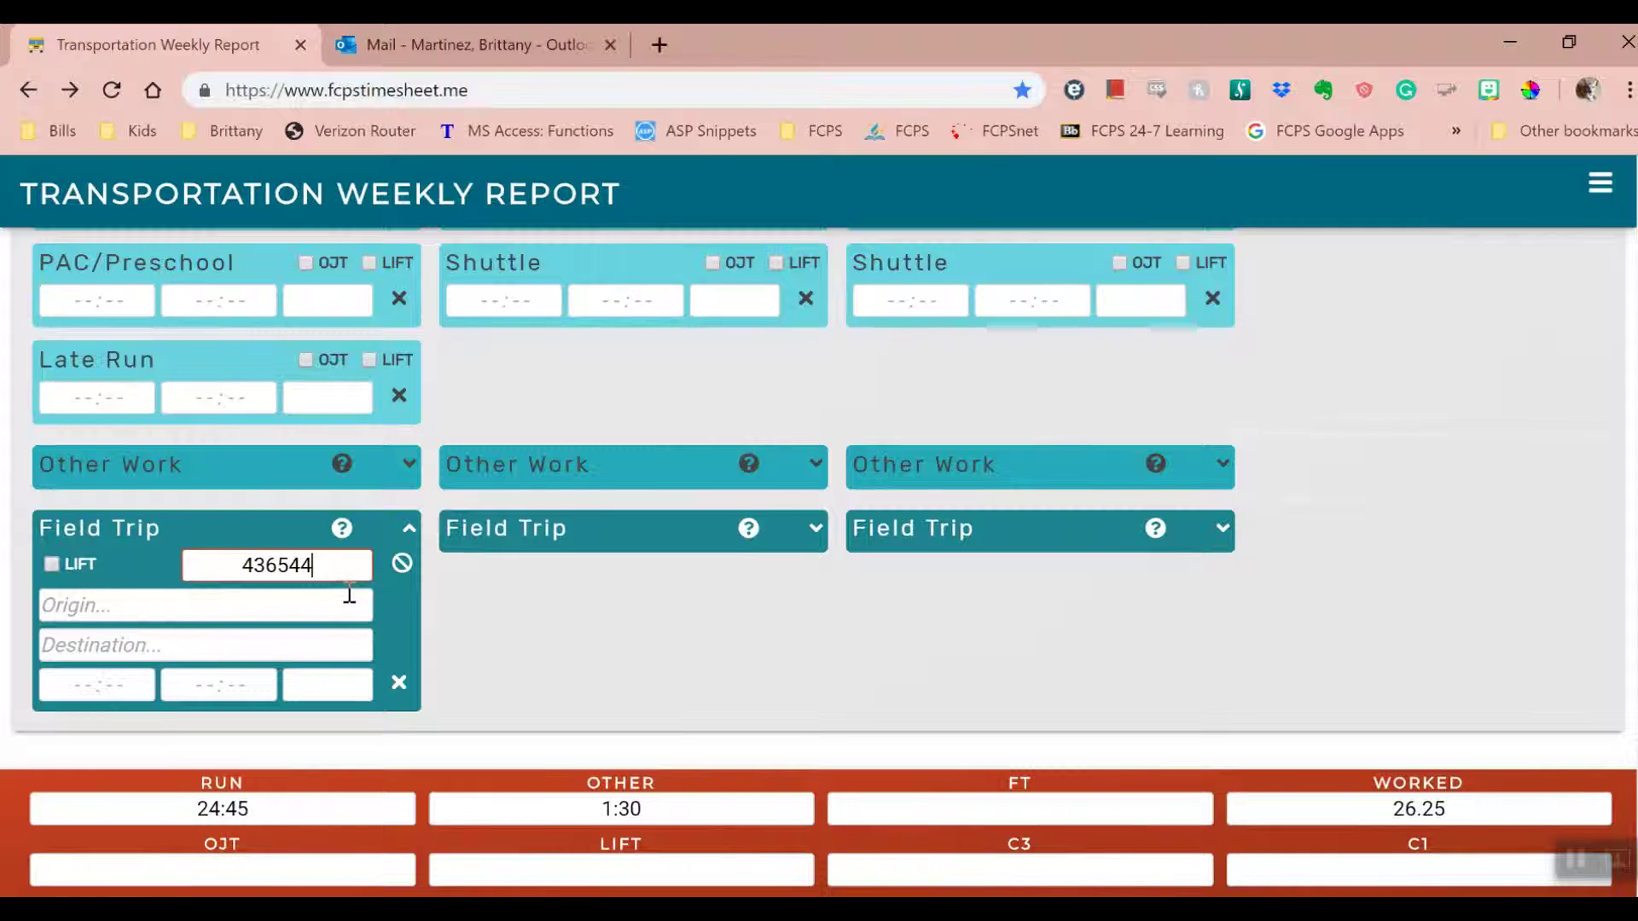
pyautogui.click(351, 604)
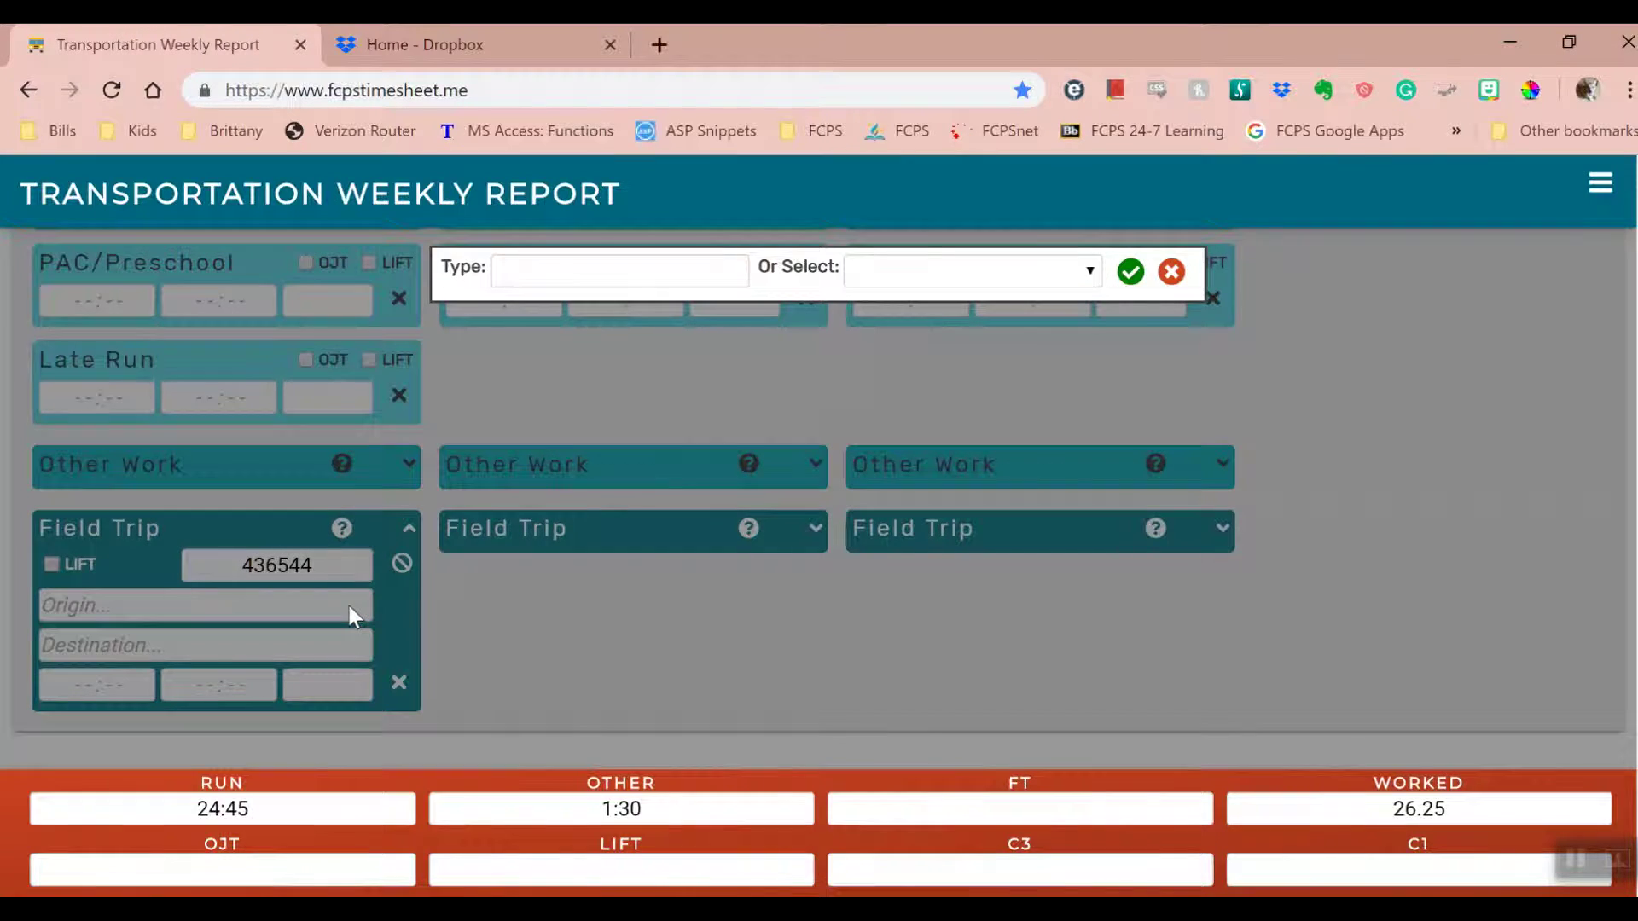
# - Set the first field trip's origin to Westfield Hs
pyautogui.click(587, 264)
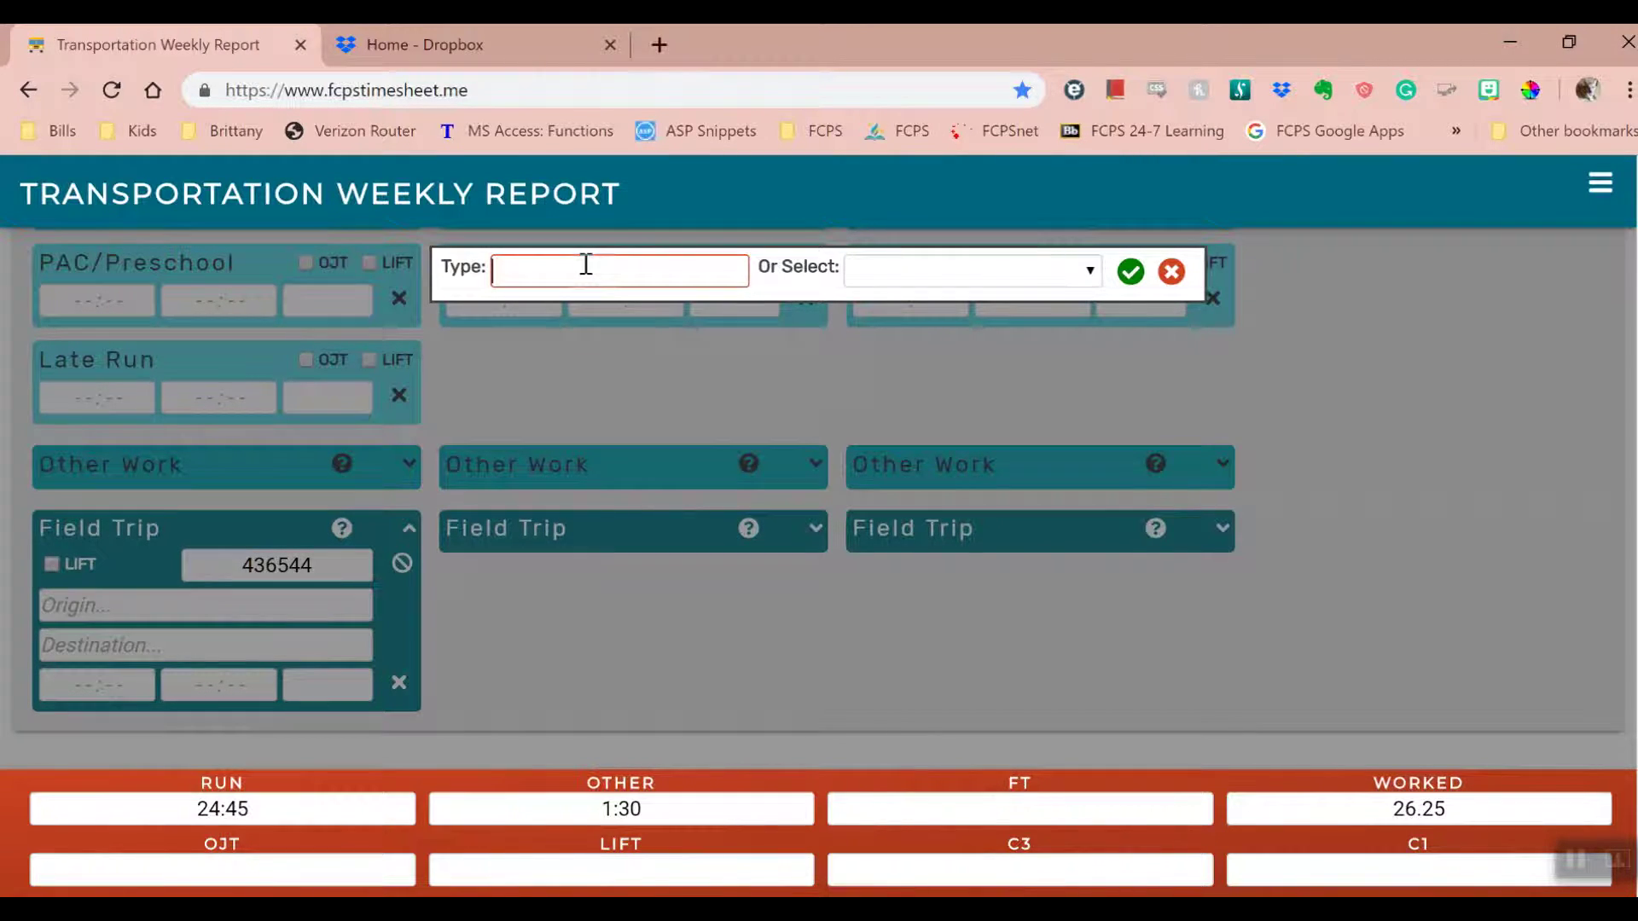
pyautogui.write('Westfield')
pyautogui.press('BackSpace')
pyautogui.press('BackSpace')
pyautogui.press('BackSpace')
pyautogui.press('BackSpace')
pyautogui.press('BackSpace')
pyautogui.press('BackSpace')
pyautogui.press('BackSpace')
pyautogui.press('BackSpace')
pyautogui.press('BackSpace')
pyautogui.click(1083, 273)
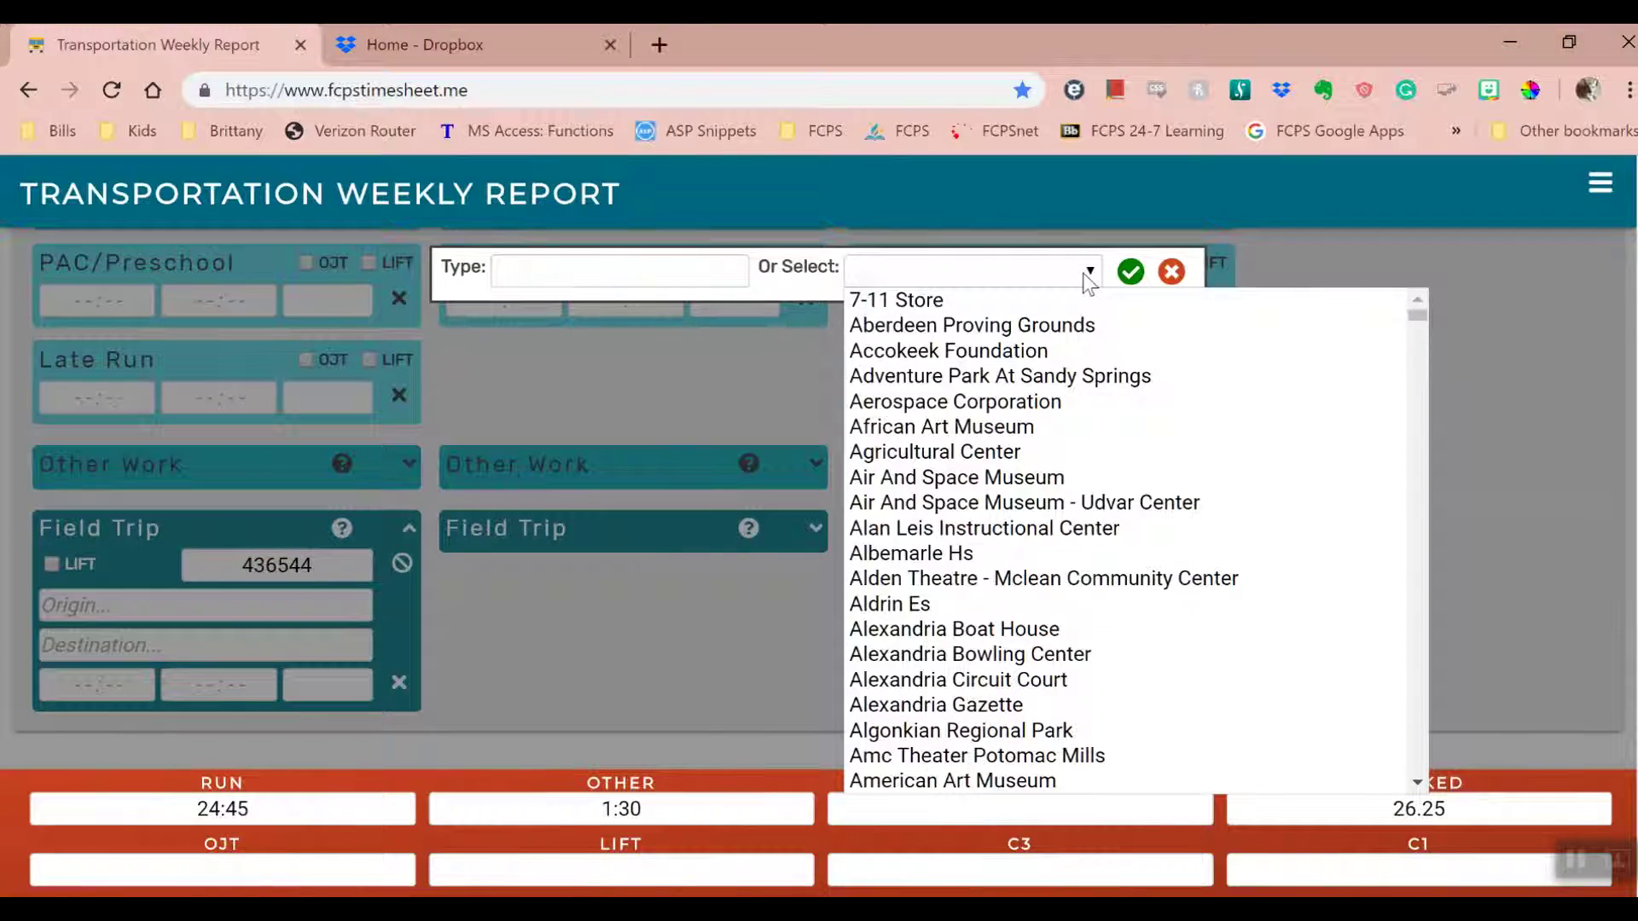
pyautogui.moveTo(1416, 312)
pyautogui.mouseDown()
pyautogui.moveTo(1418, 375)
pyautogui.moveTo(1420, 330)
pyautogui.mouseUp()
pyautogui.write('west')
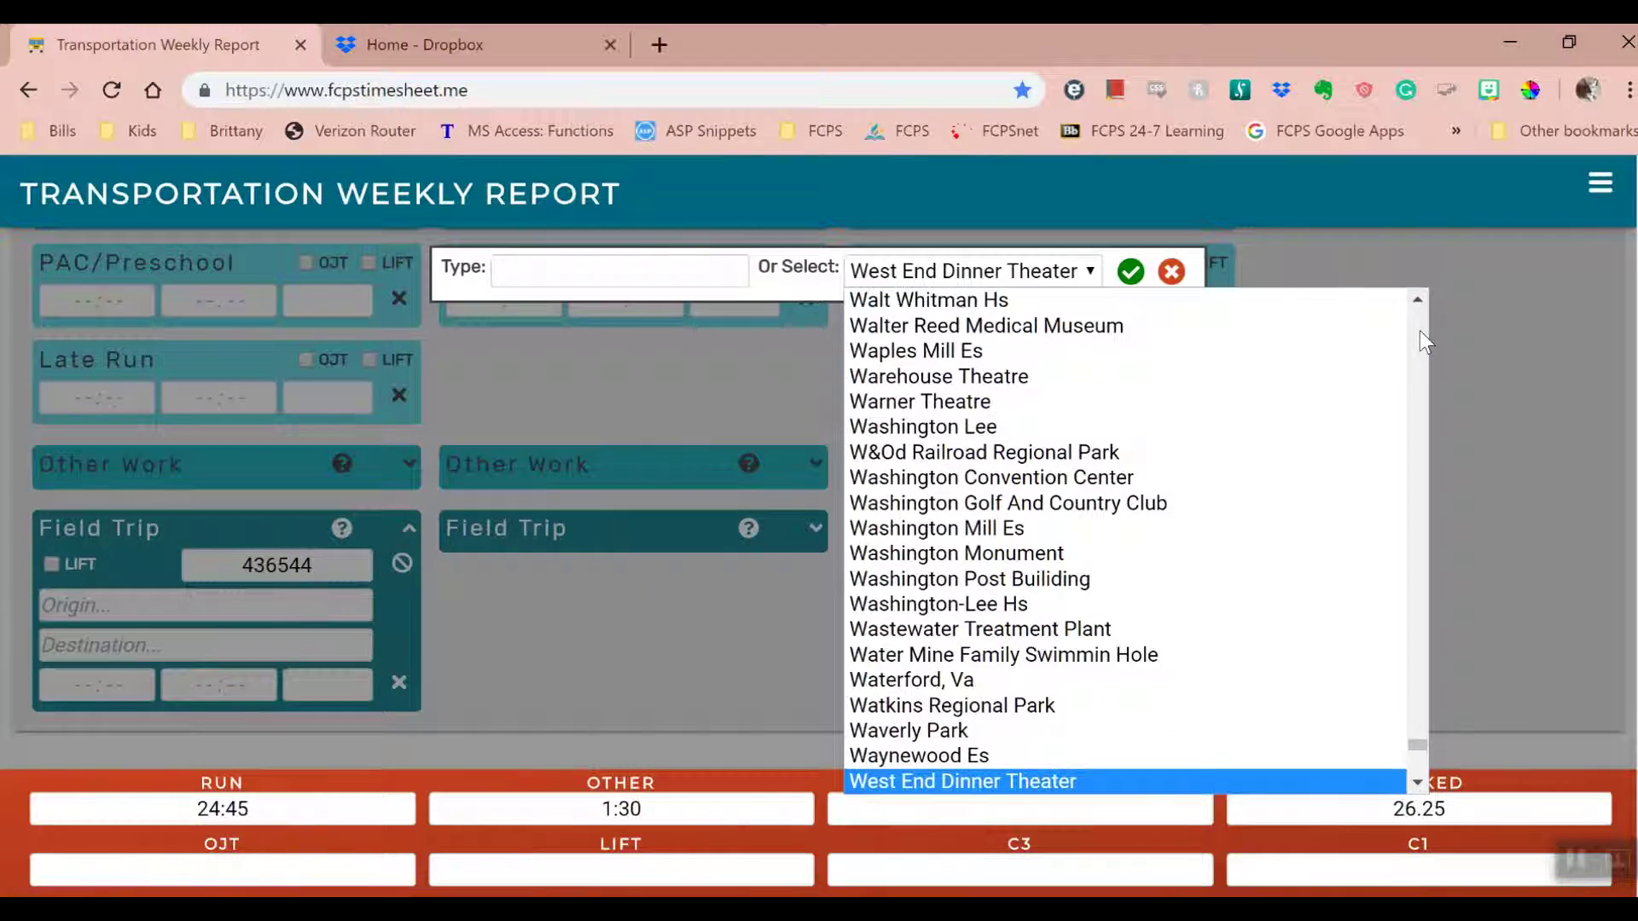
pyautogui.write('field Hs')
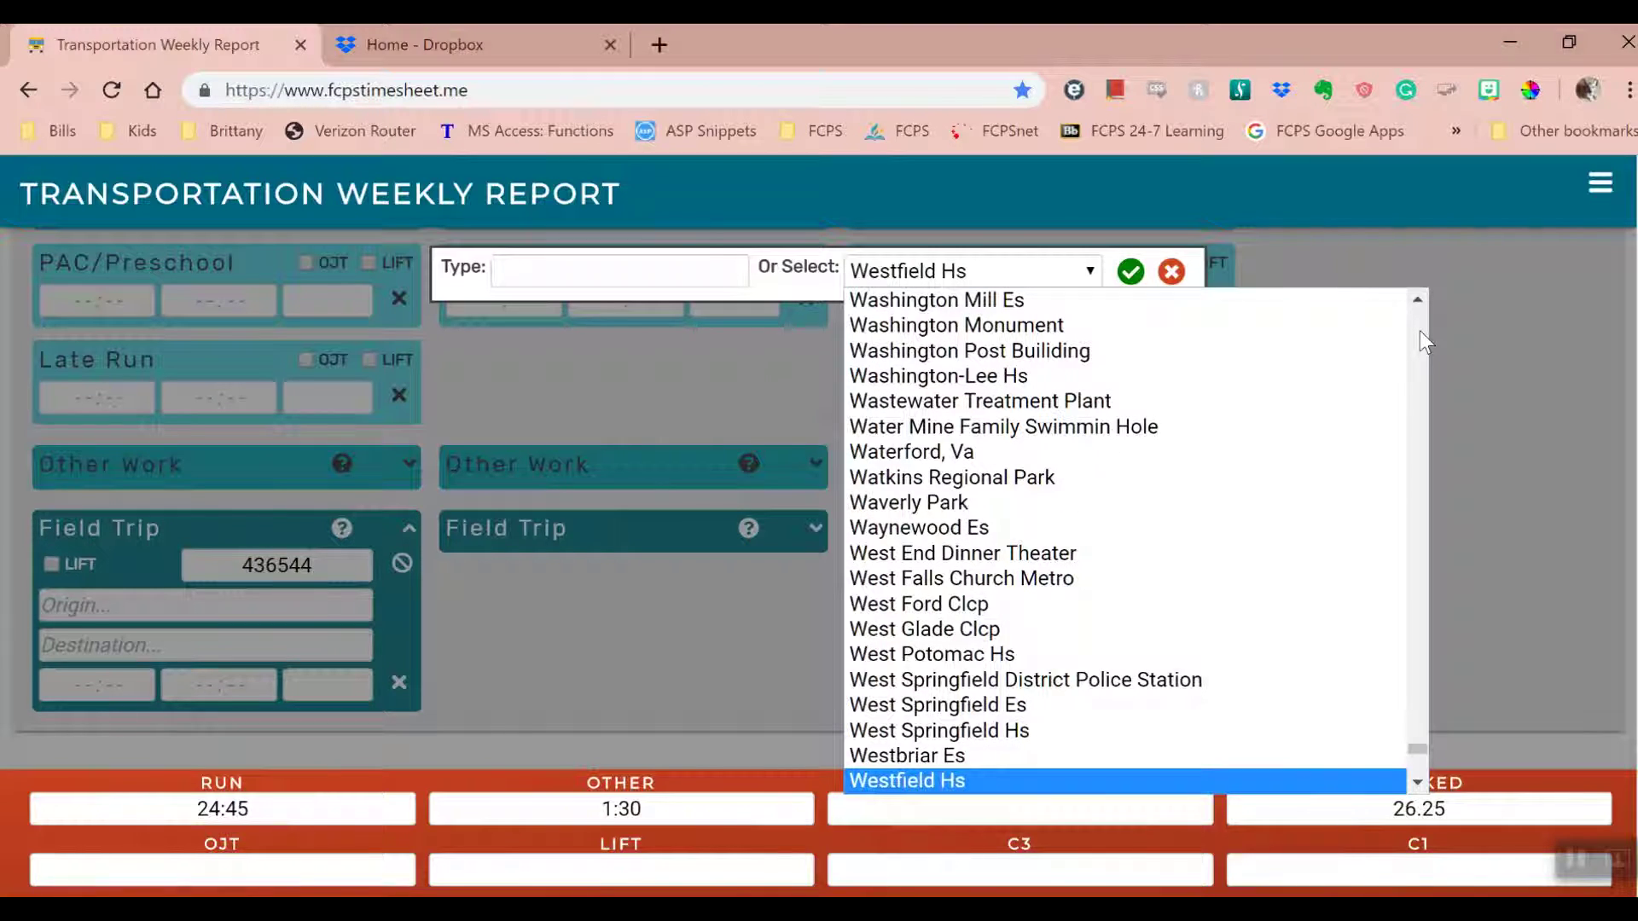
pyautogui.press('Return')
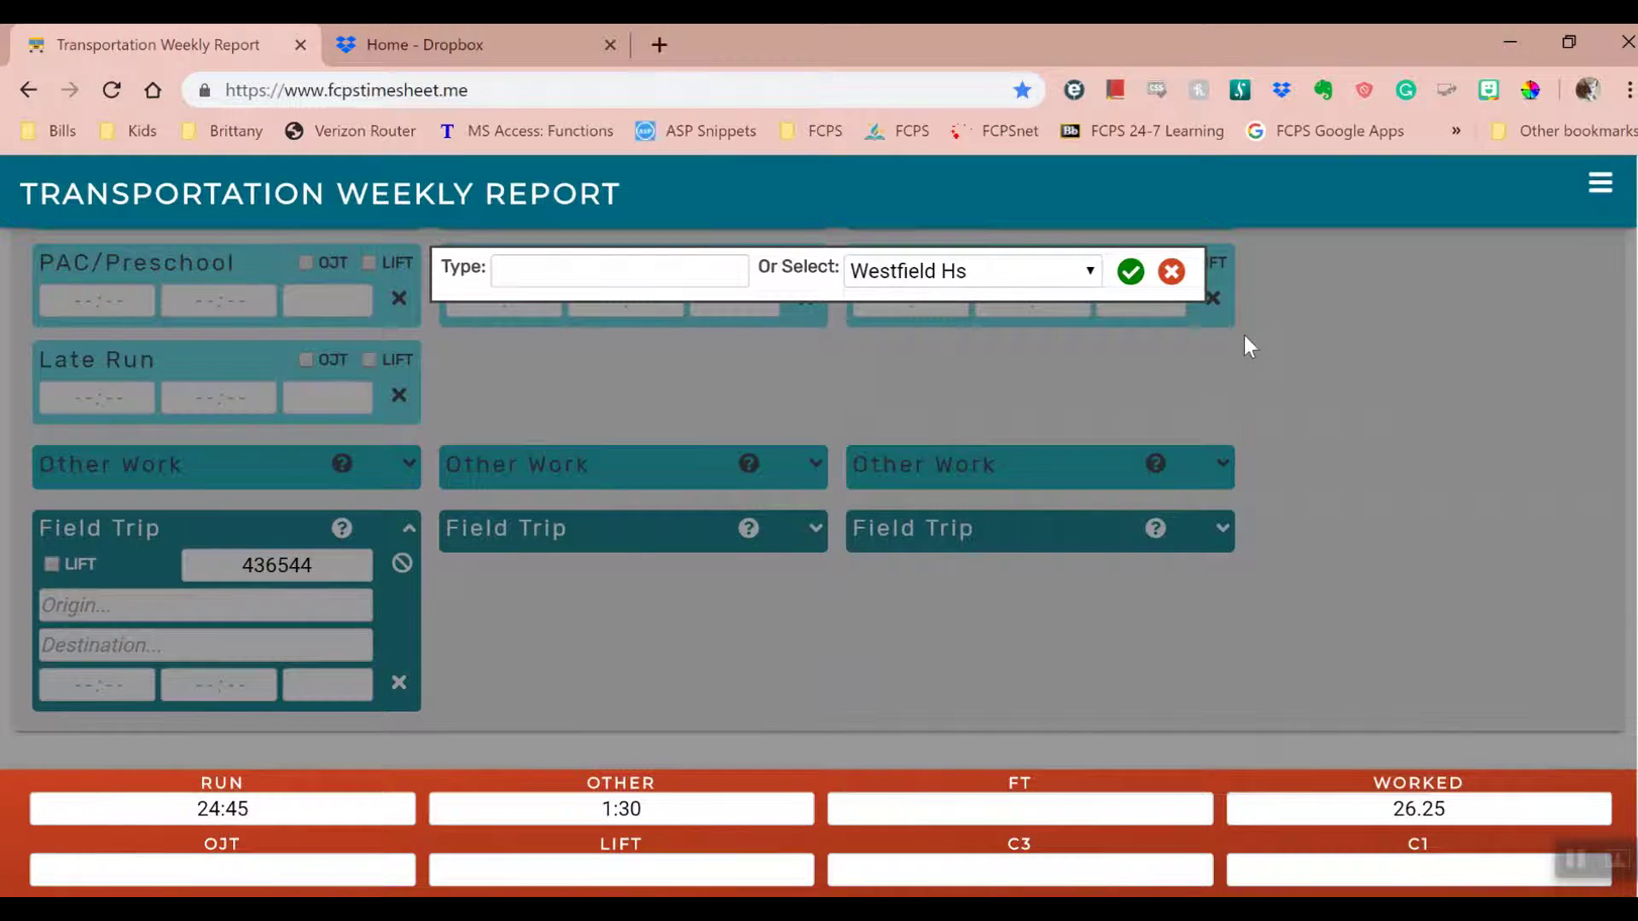
pyautogui.click(1133, 273)
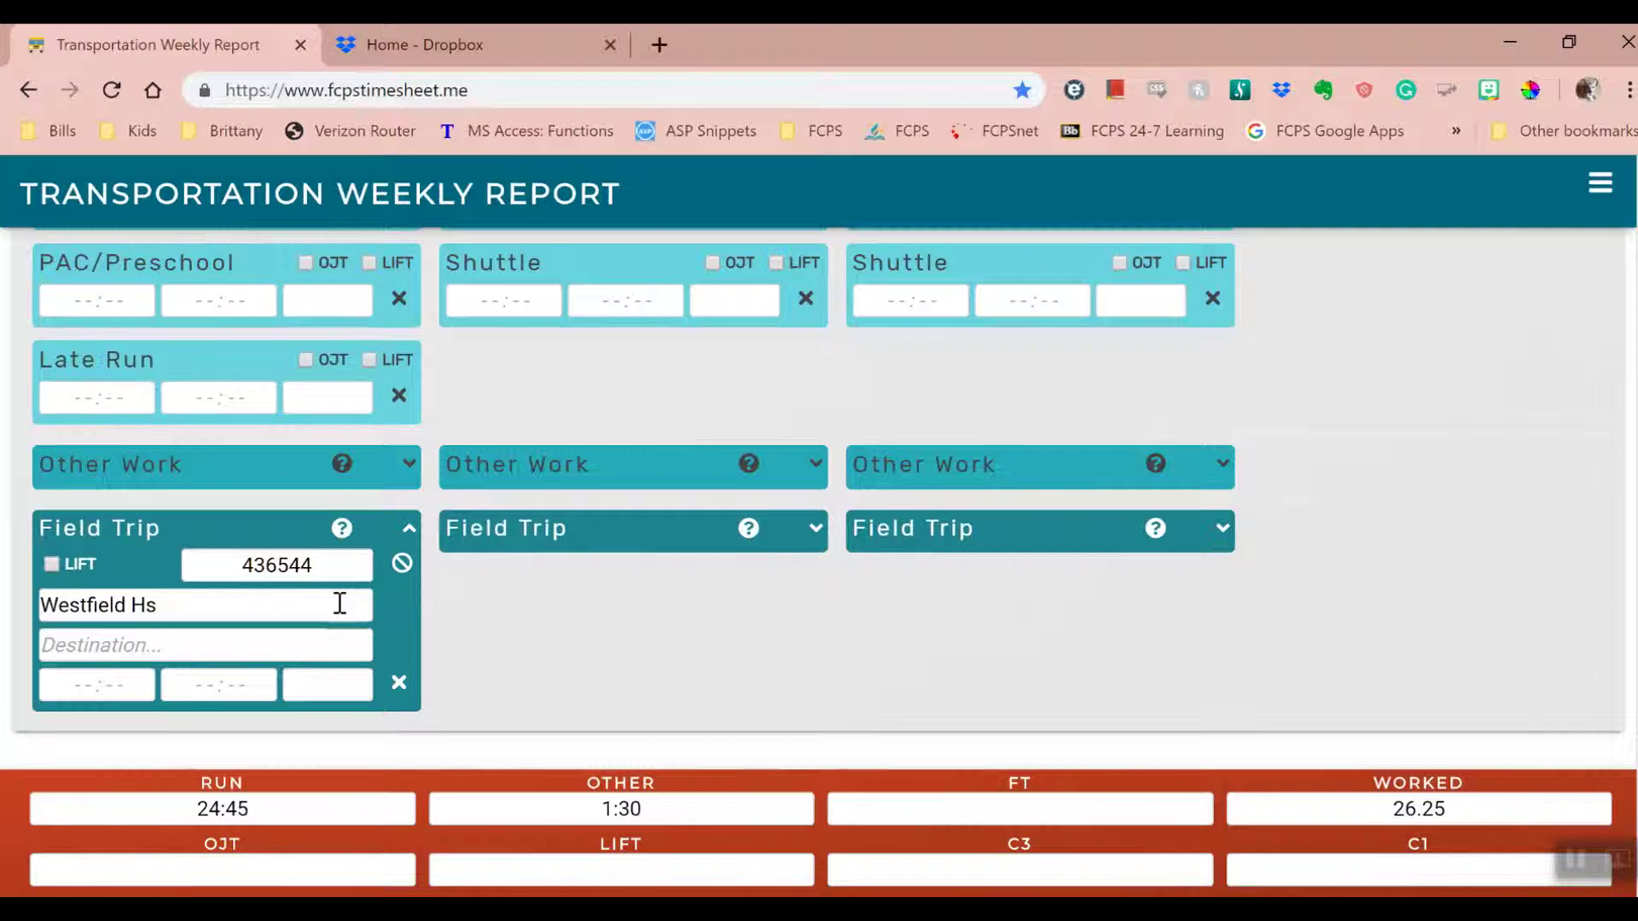
# - Set the first field trip's destination to Chantilly Hs
pyautogui.click(323, 647)
pyautogui.click(928, 264)
pyautogui.write('chant')
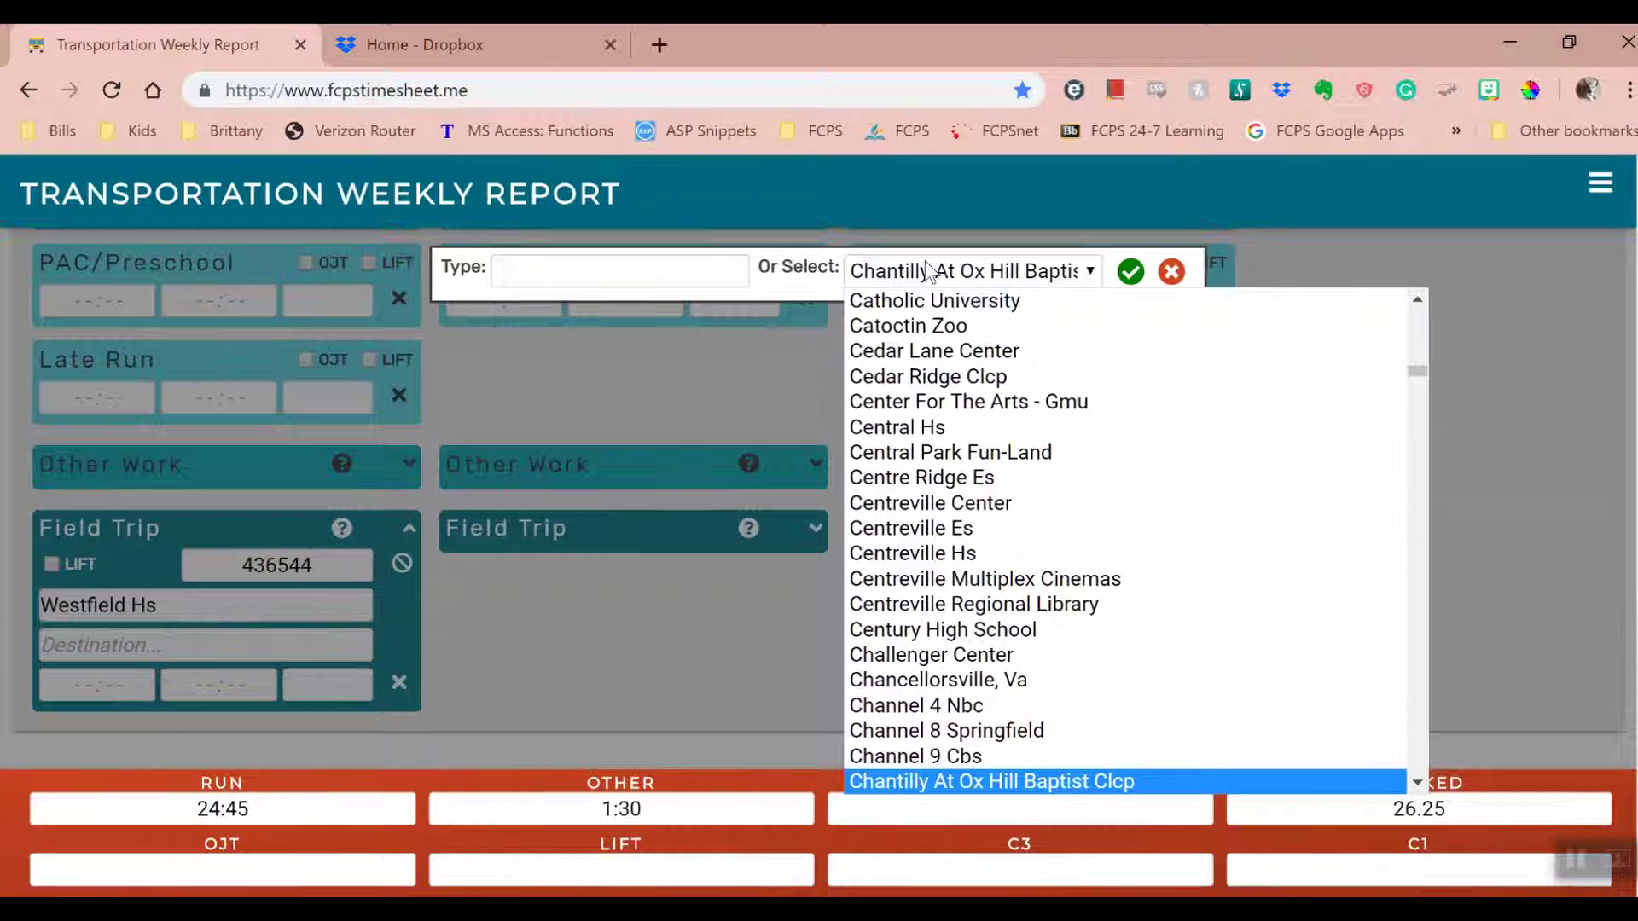
pyautogui.press('Down')
pyautogui.press('Down')
pyautogui.press('Down')
pyautogui.press('Down')
pyautogui.press('Up')
pyautogui.press('Up')
pyautogui.press('Return')
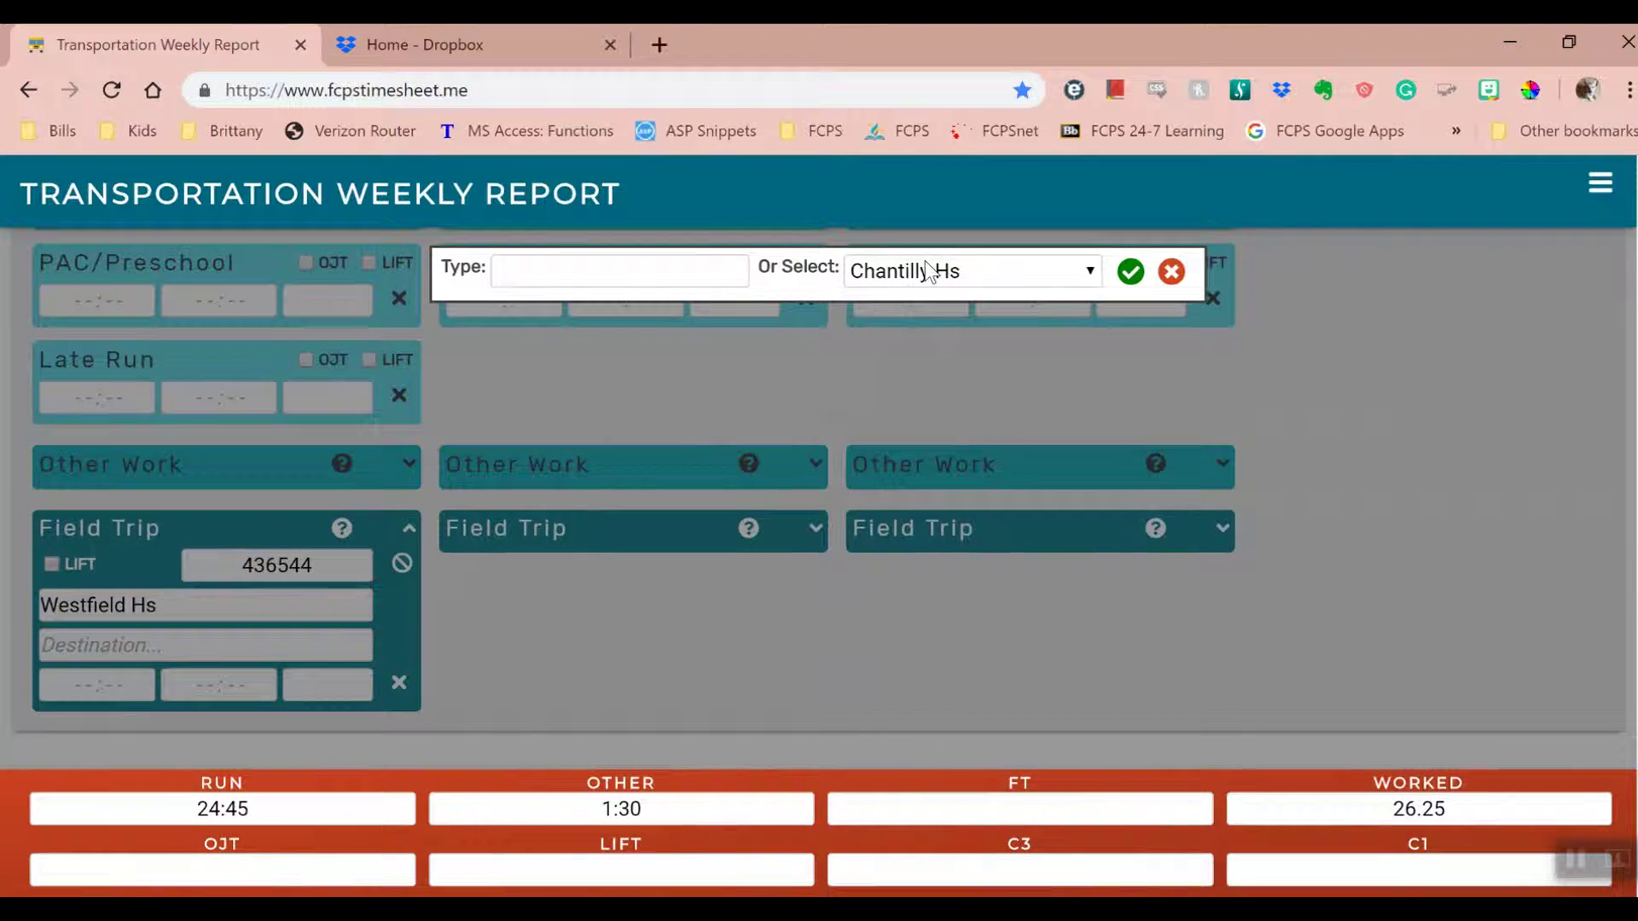
pyautogui.click(1131, 271)
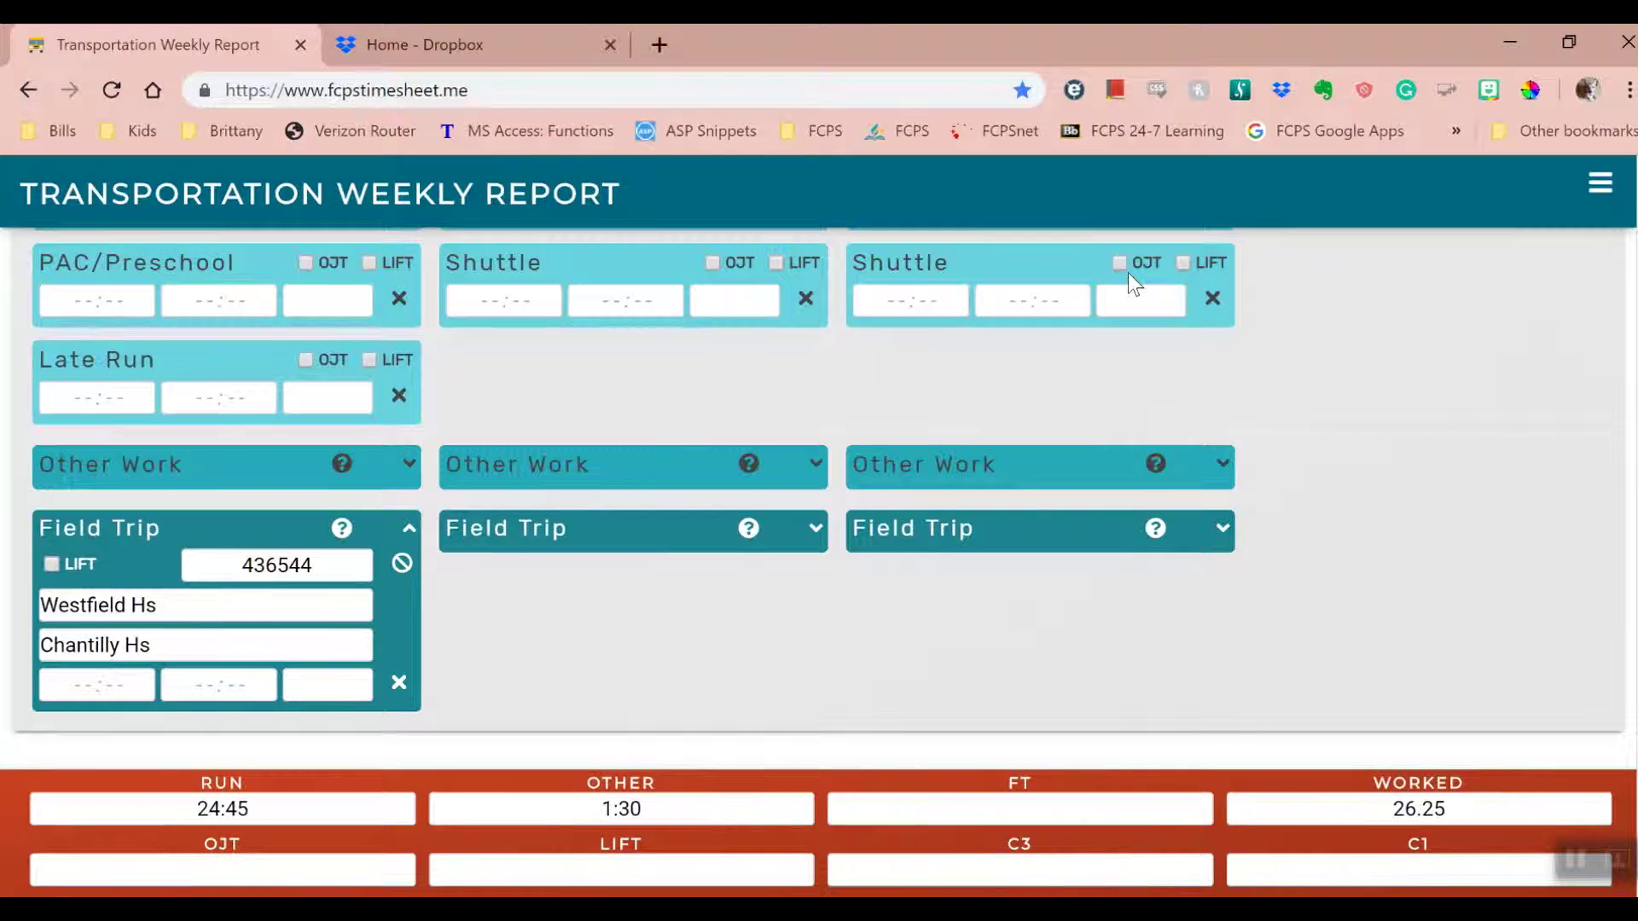
# - Set the first field trip's start time to 4:45 PM
pyautogui.click(97, 683)
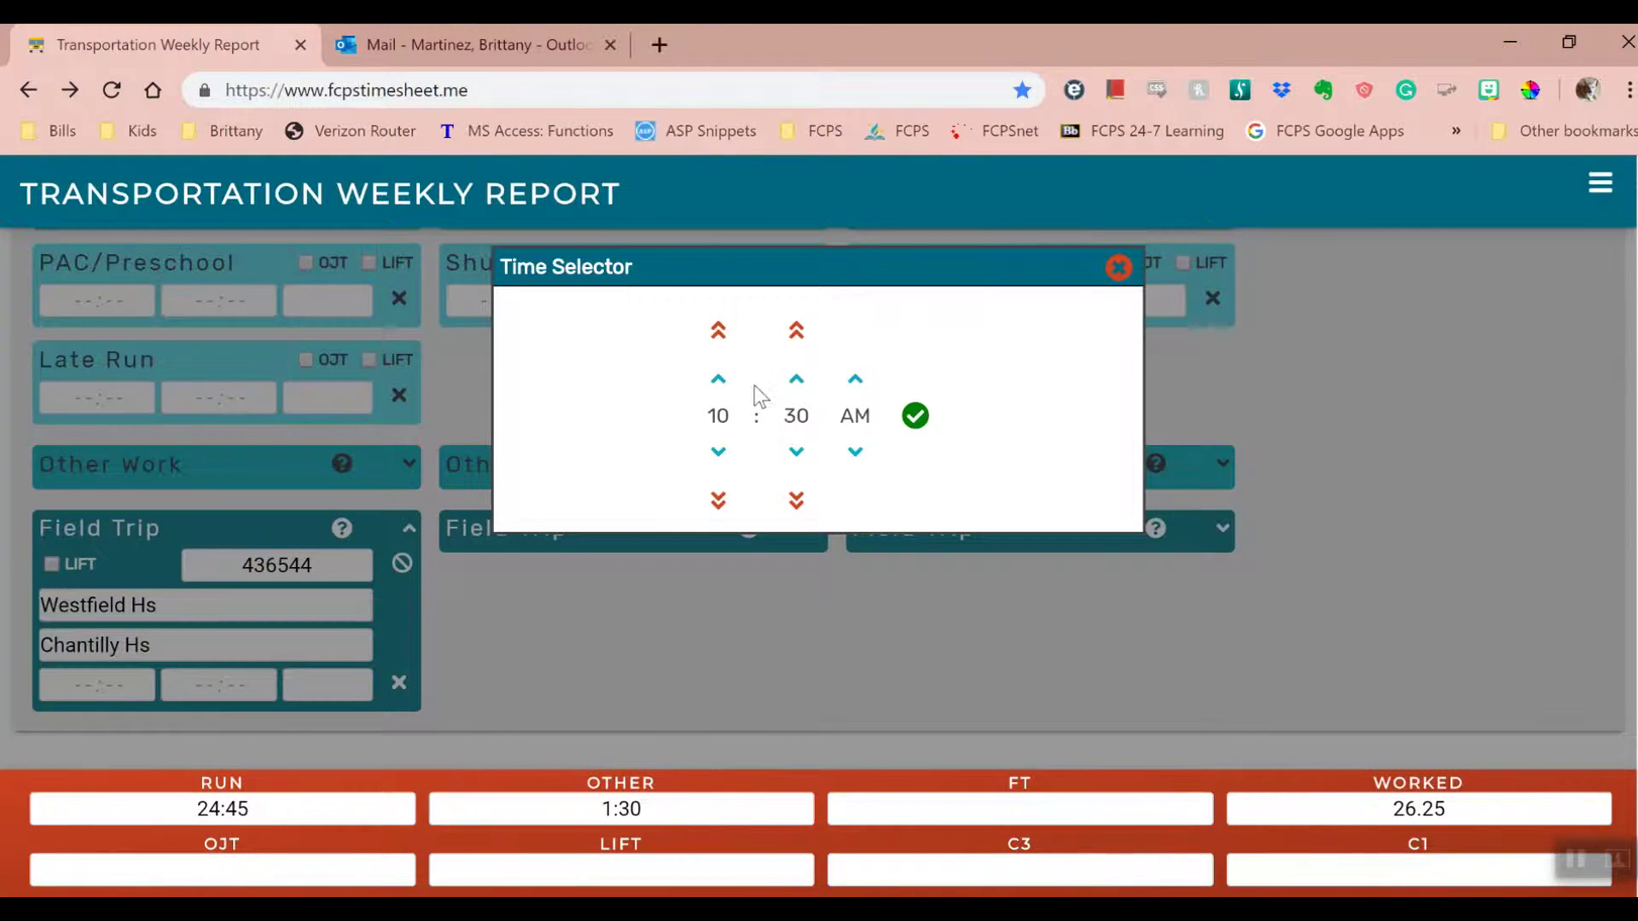
pyautogui.click(719, 382)
pyautogui.click(719, 379)
pyautogui.click(719, 380)
pyautogui.click(719, 380)
pyautogui.click(720, 379)
pyautogui.click(719, 380)
pyautogui.click(794, 379)
pyautogui.click(912, 415)
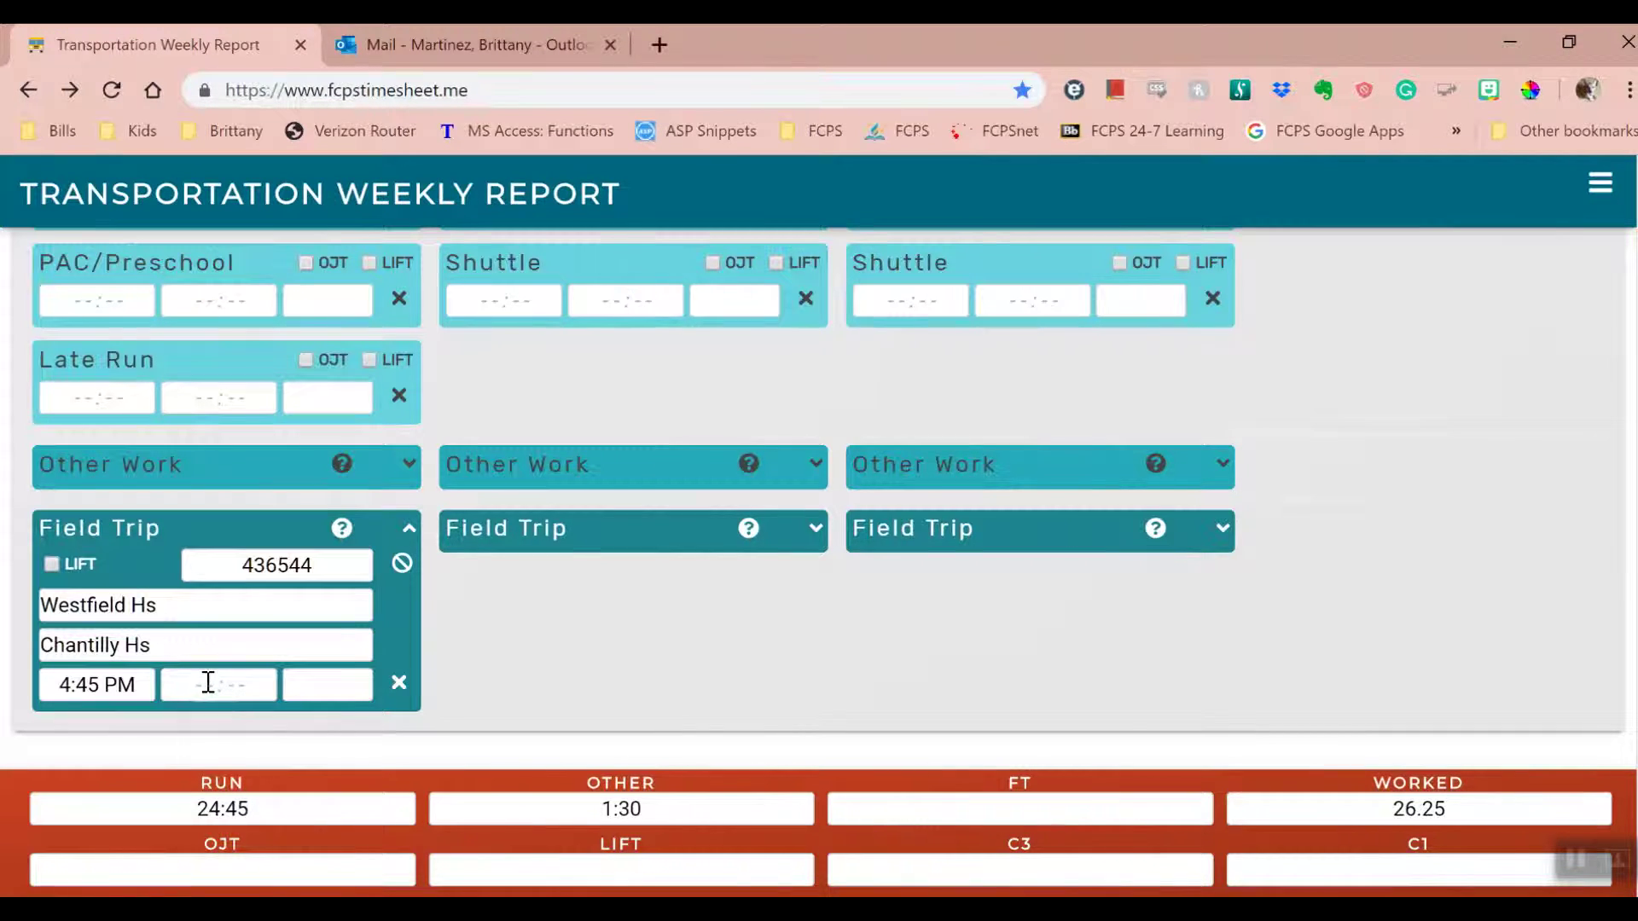
# - Set the first field trip's end time to 8:40 PM, giving 4.00 FT hours
pyautogui.click(208, 683)
pyautogui.click(719, 380)
pyautogui.click(719, 380)
pyautogui.click(719, 379)
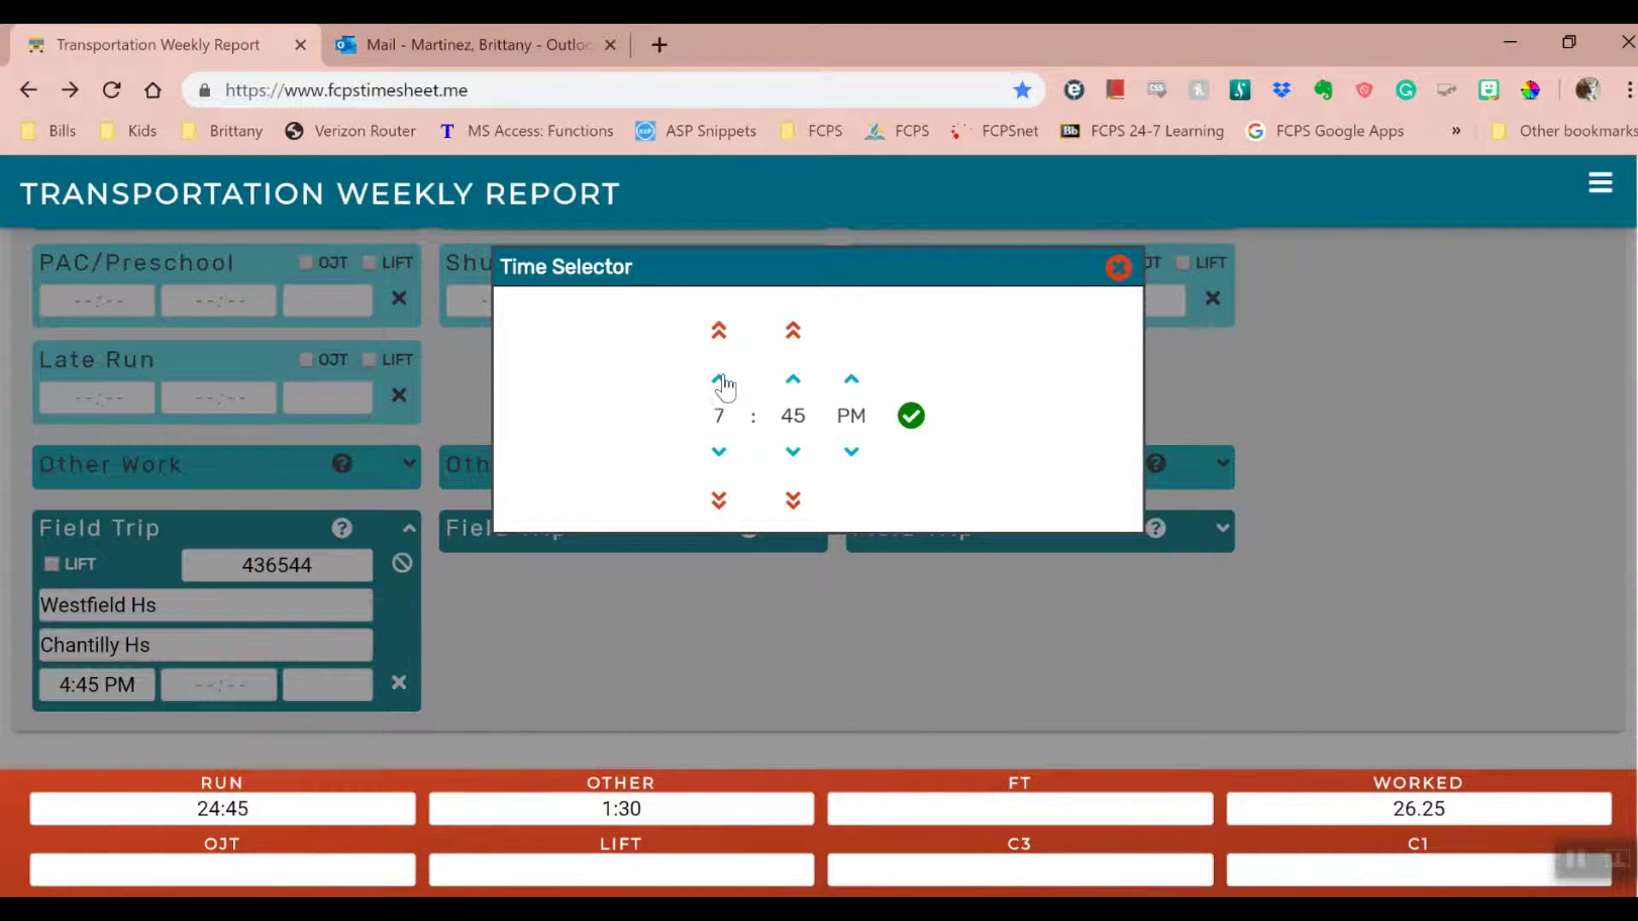
pyautogui.click(719, 379)
pyautogui.click(793, 452)
pyautogui.click(911, 416)
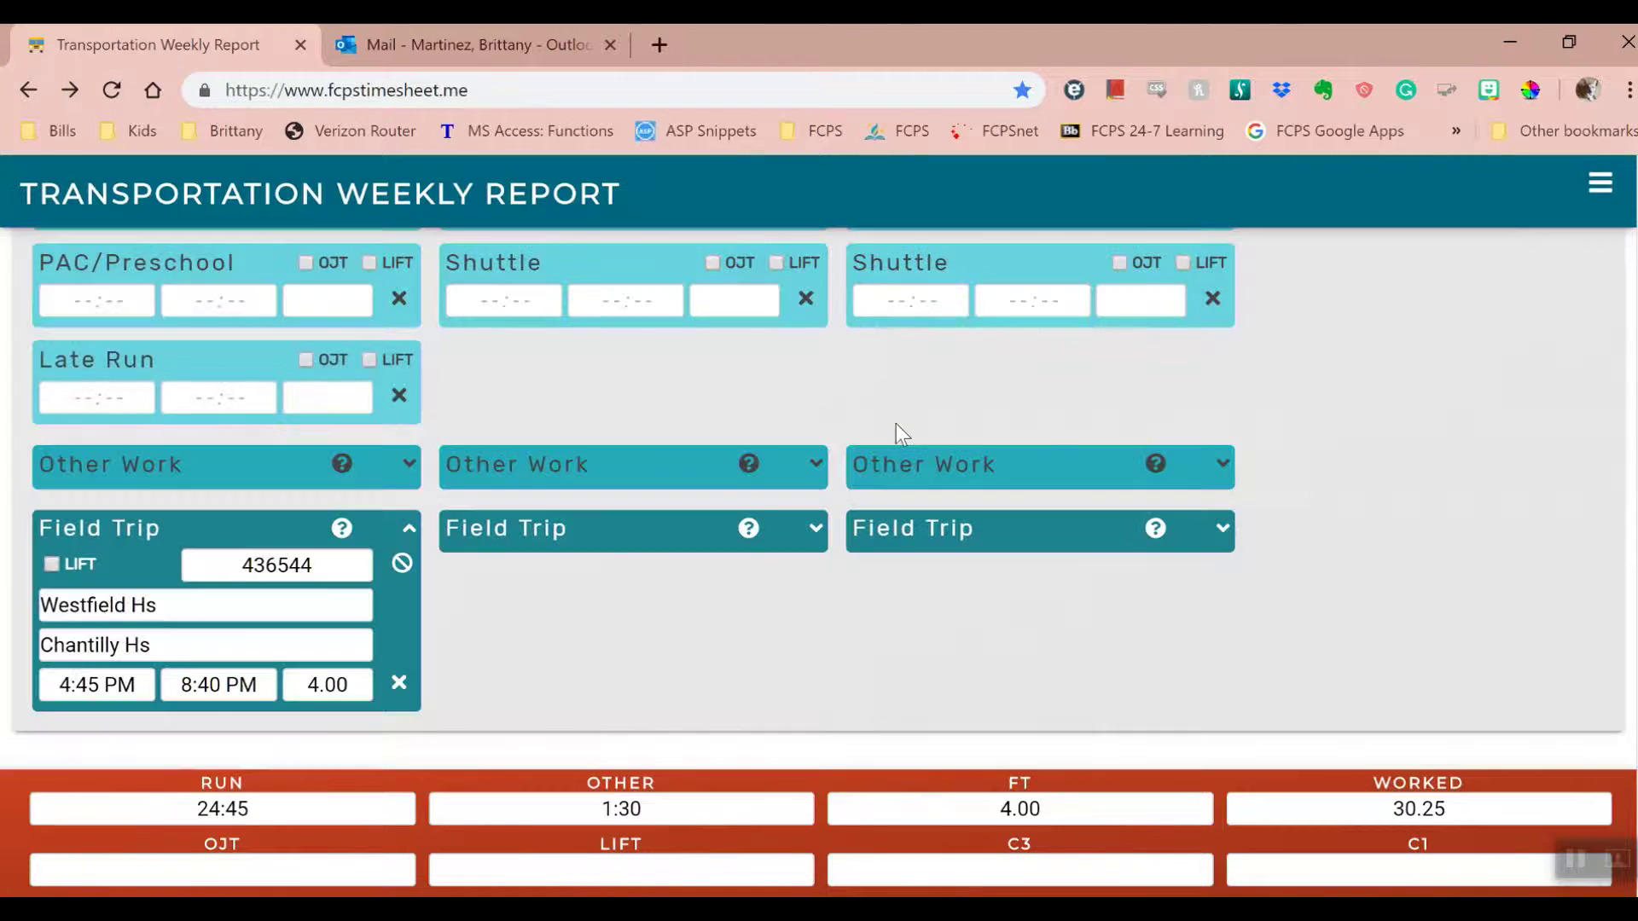
# - Open the second field trip, enter then clear a voucher number, and collapse it
pyautogui.click(817, 529)
pyautogui.click(714, 561)
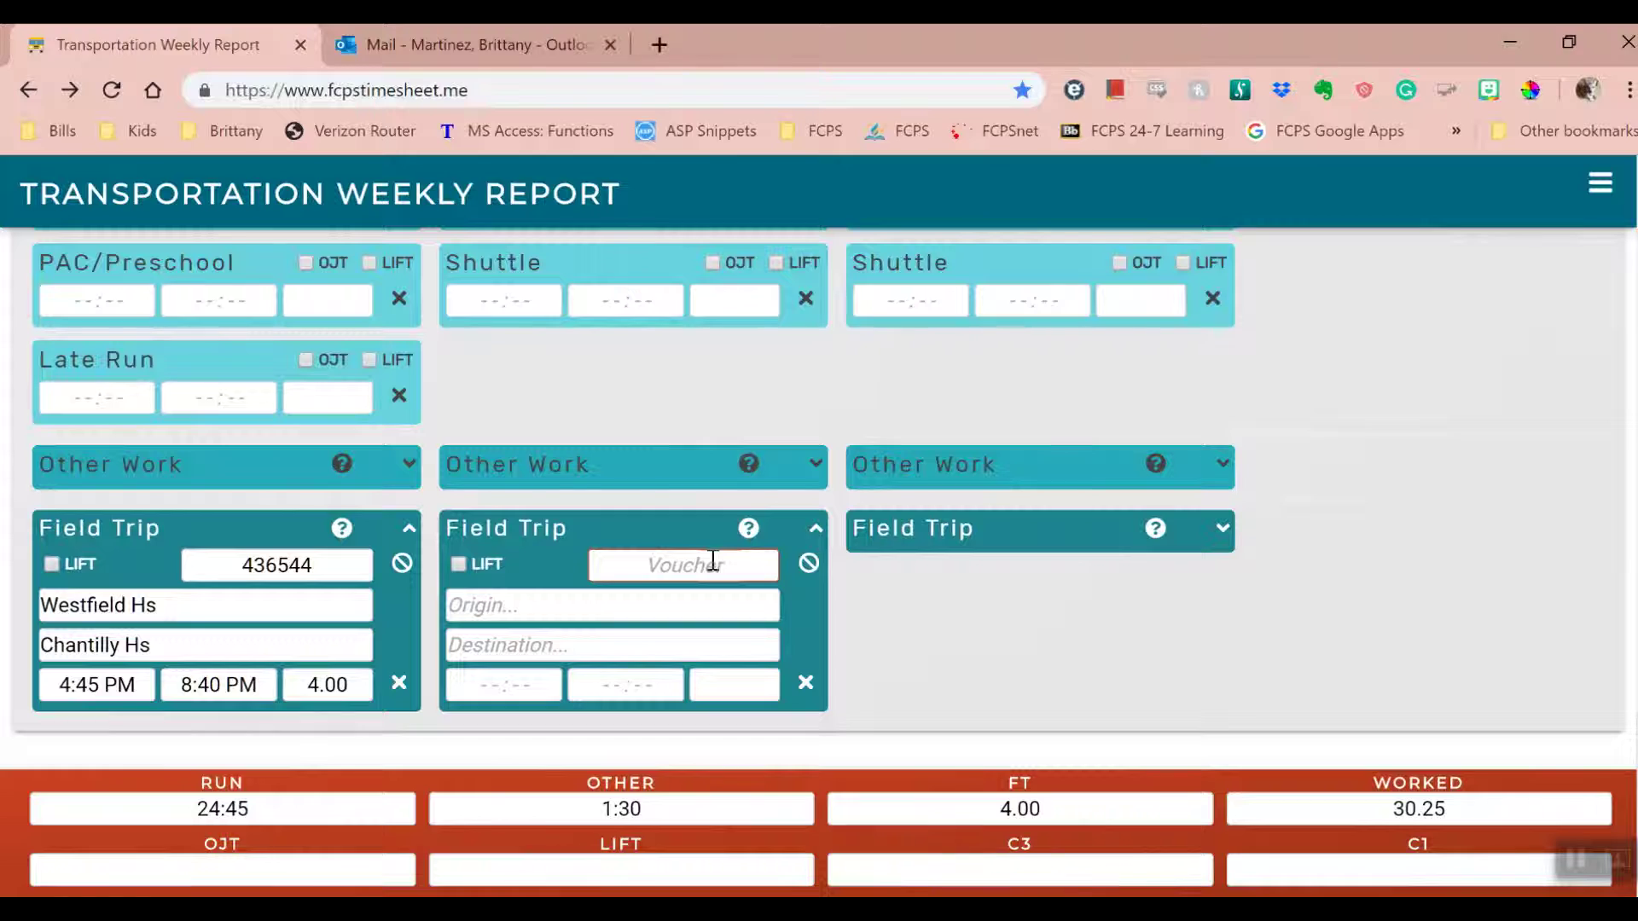
pyautogui.write('436544')
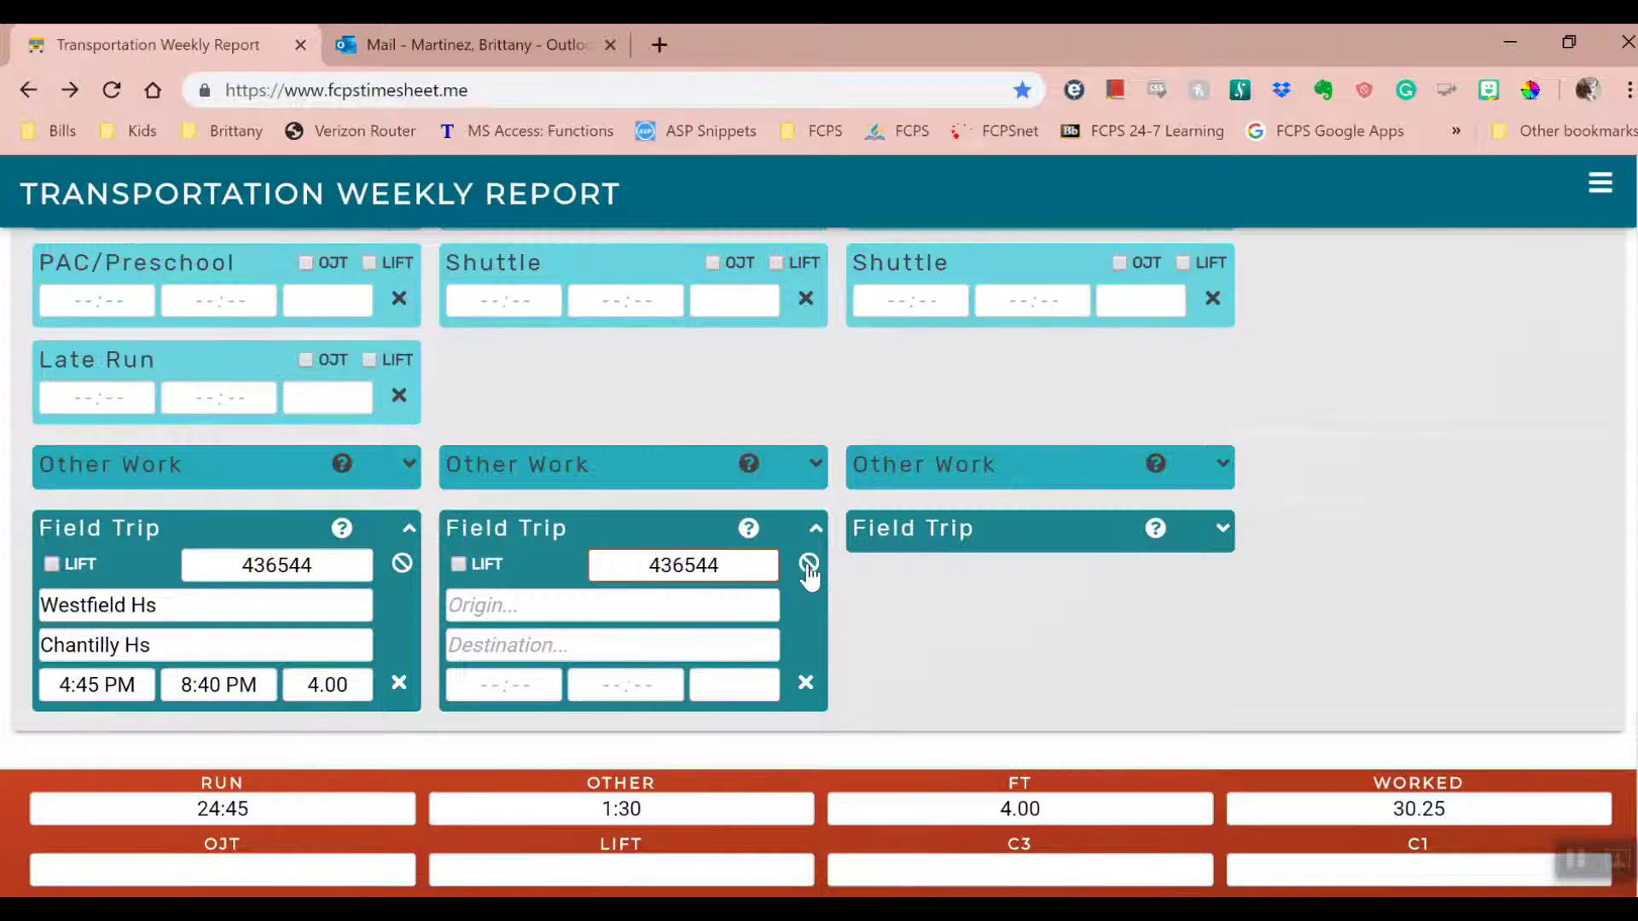
pyautogui.click(809, 569)
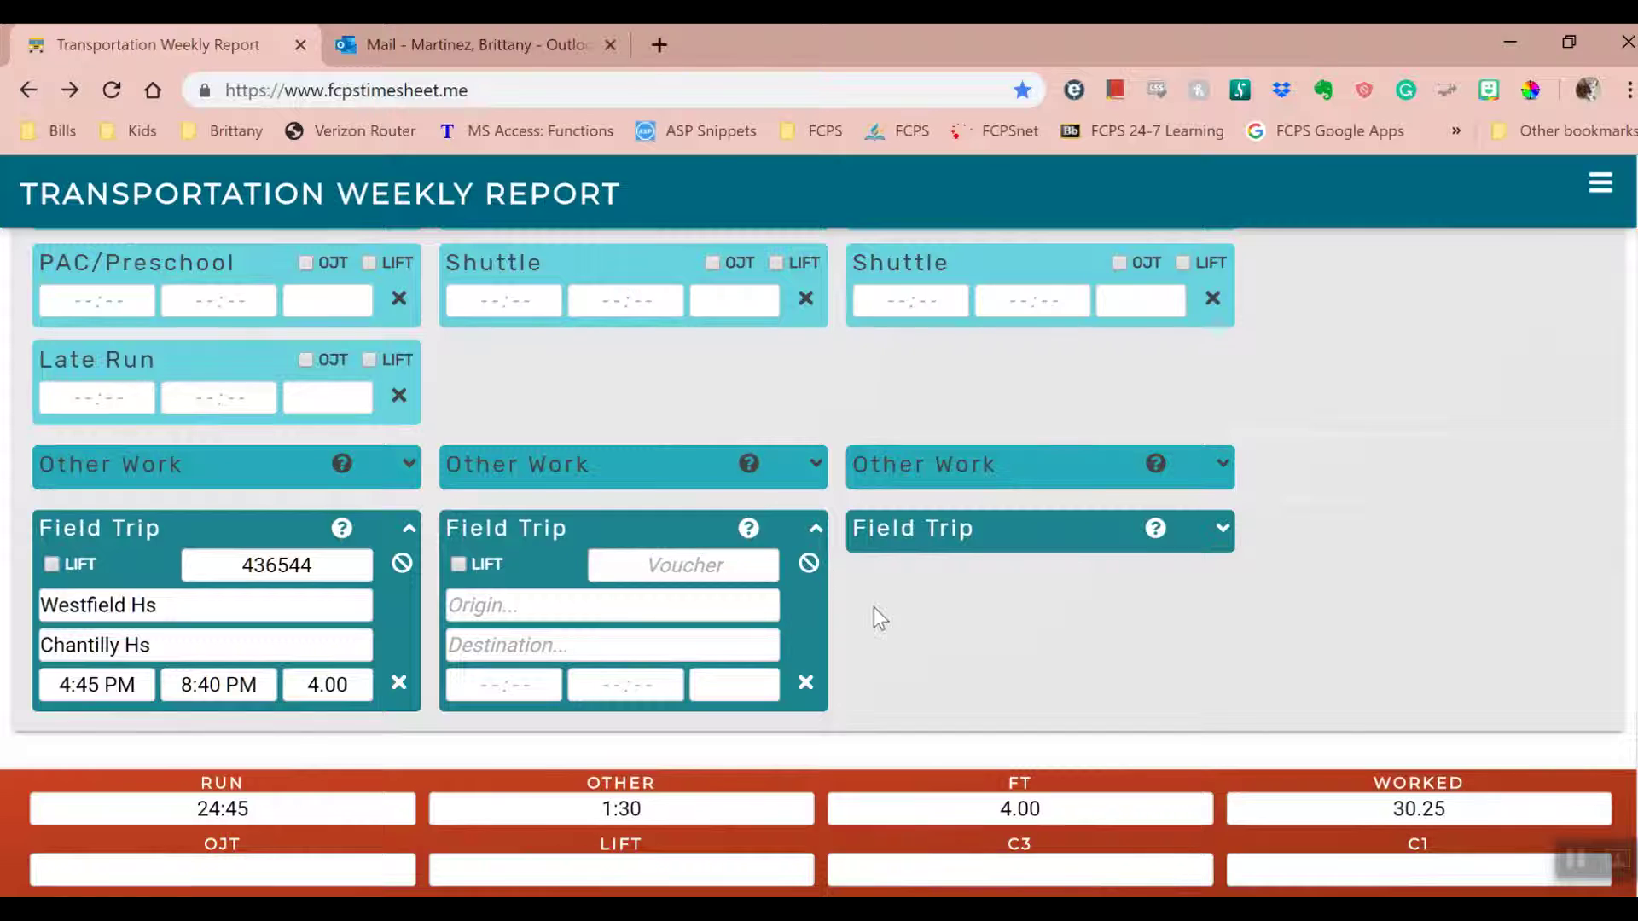
pyautogui.click(814, 532)
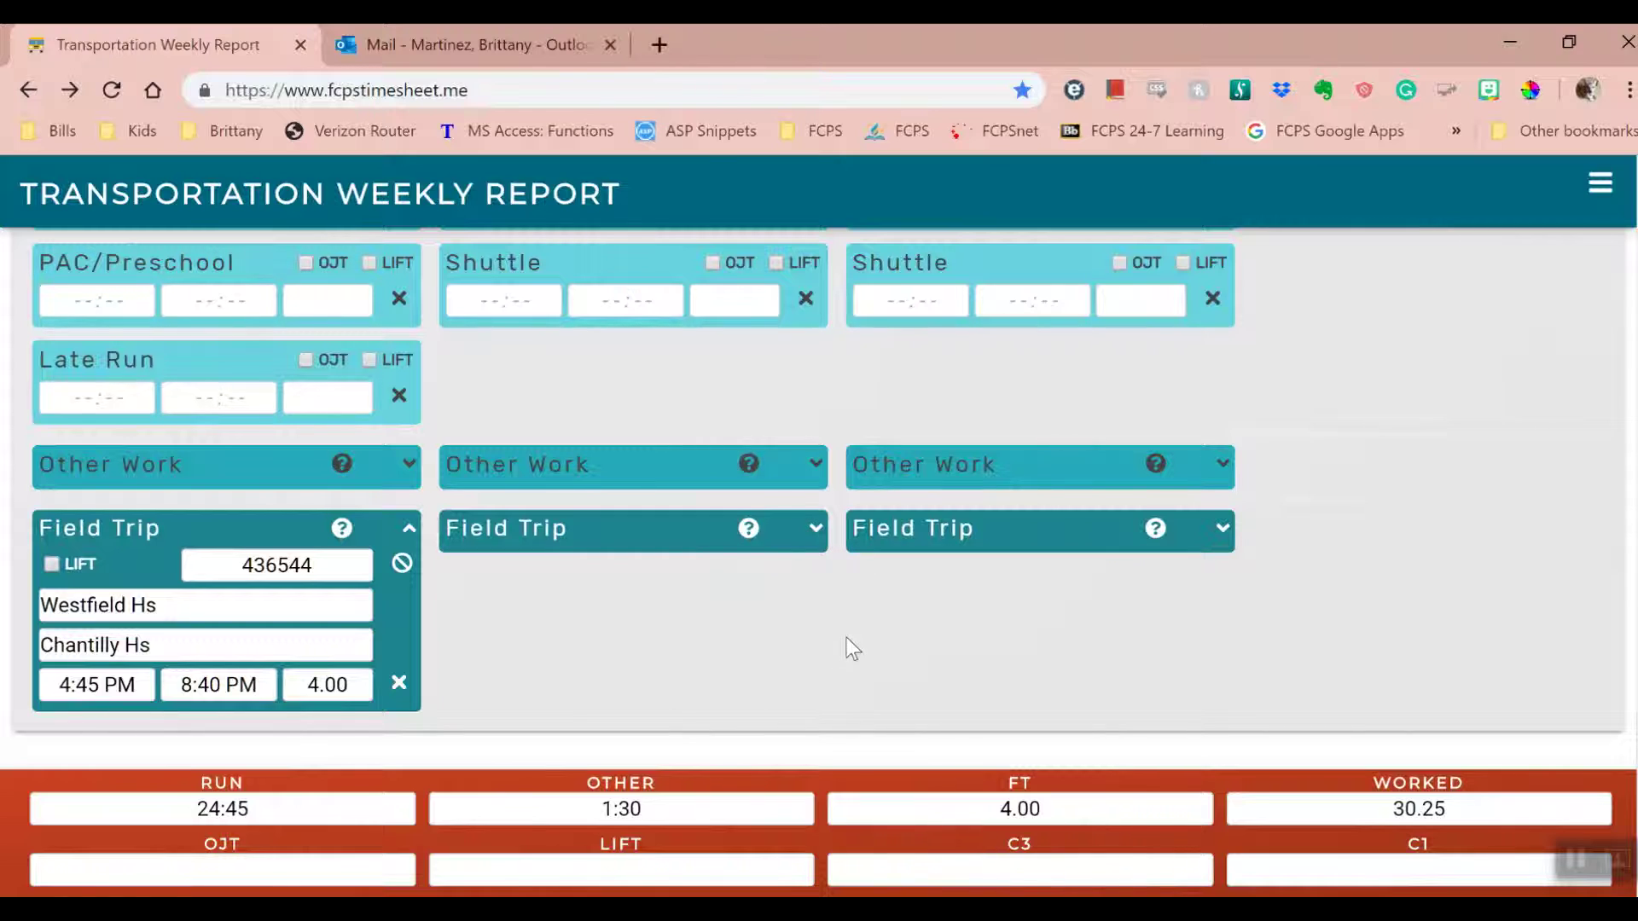
# - Scroll to the top and expand then collapse the Employee Information section
pyautogui.scroll(5, 717, 635)
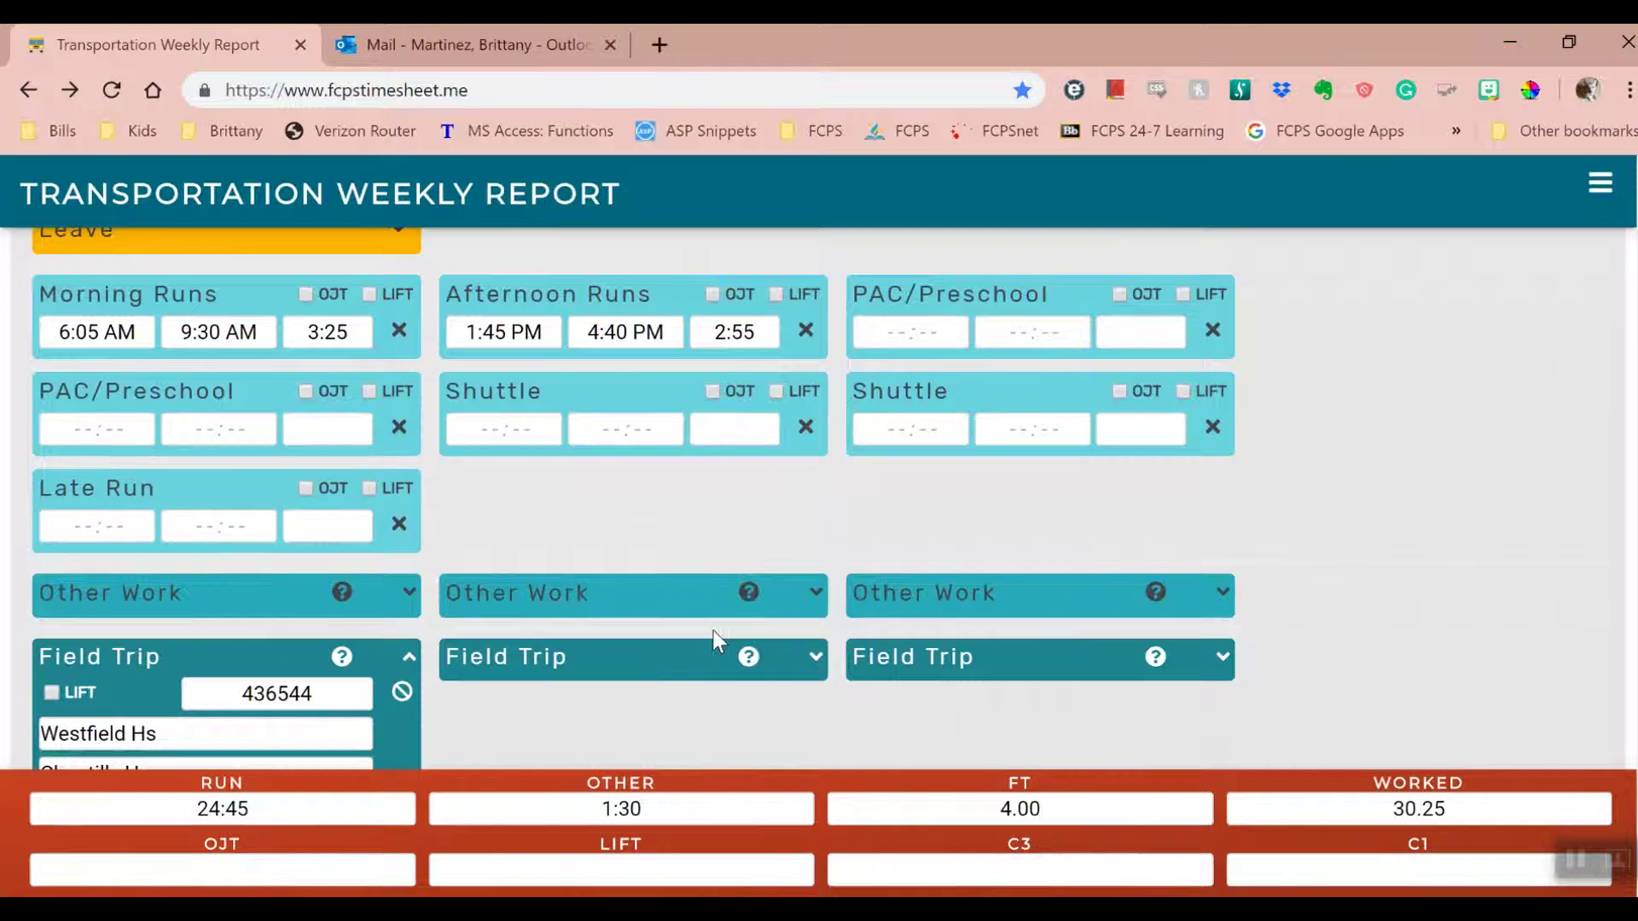
pyautogui.scroll(1, 702, 631)
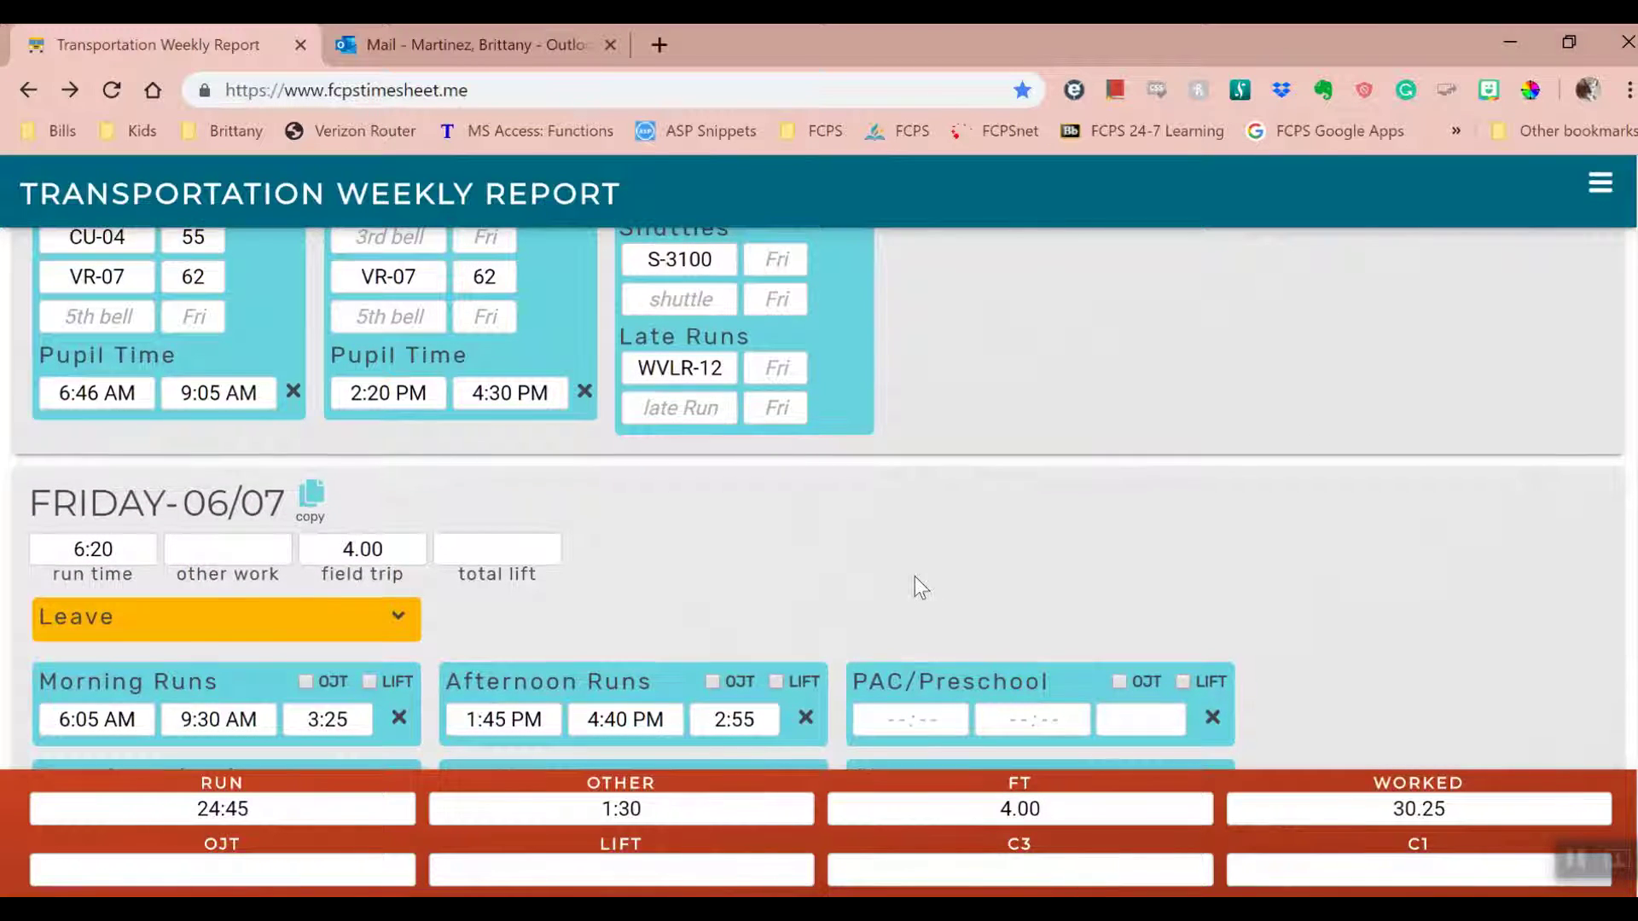
pyautogui.scroll(2, 915, 576)
pyautogui.scroll(3, 1049, 567)
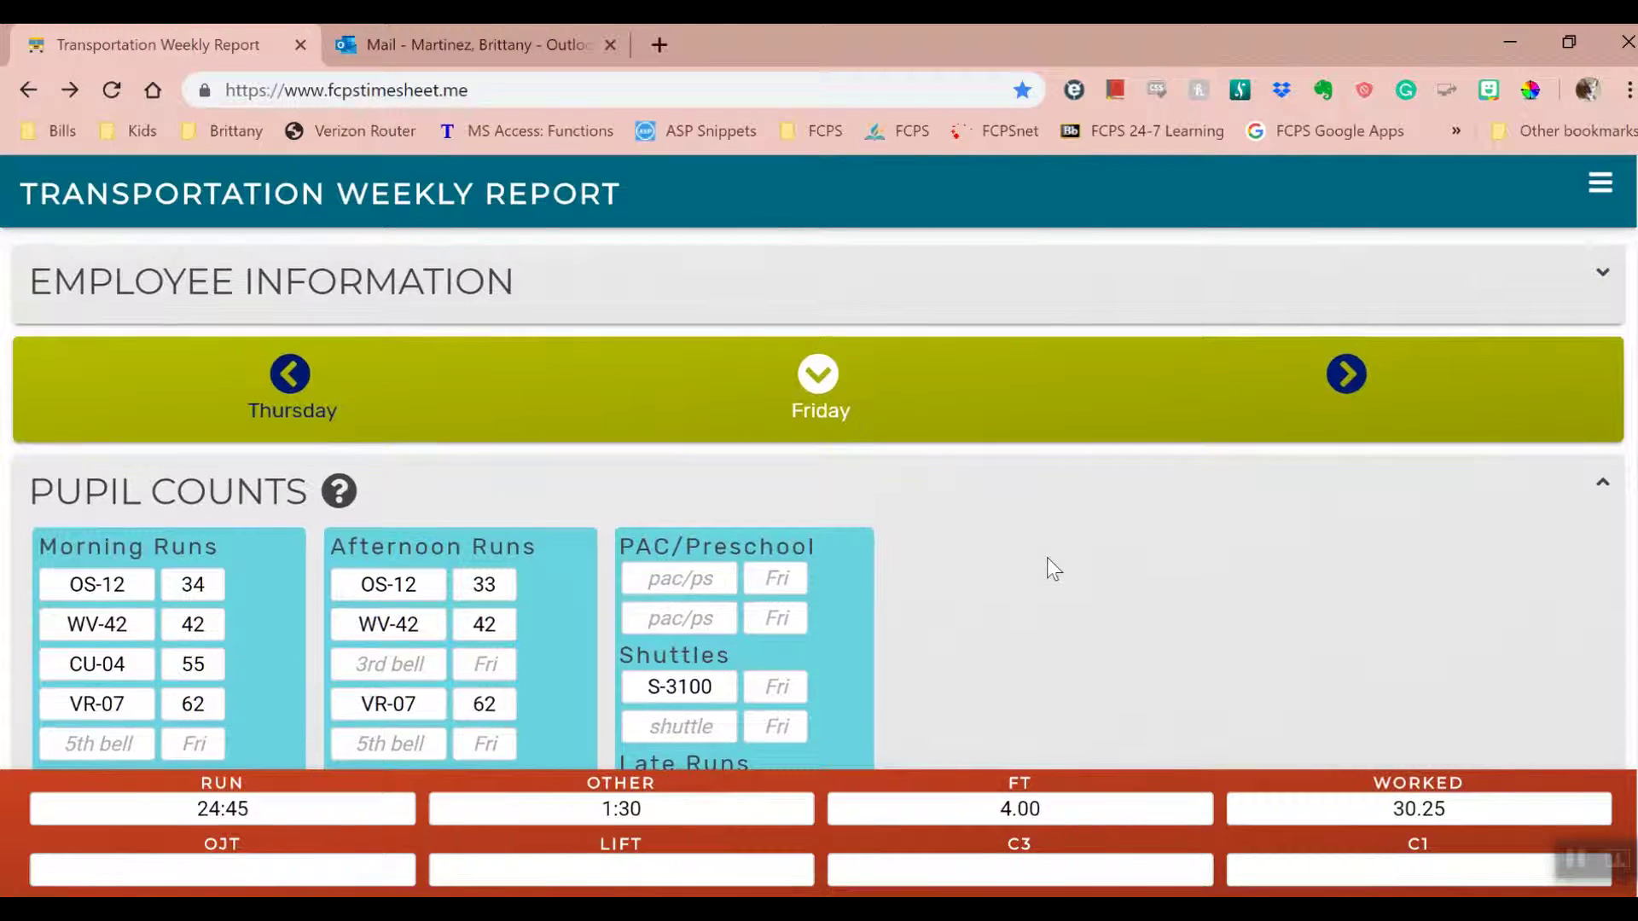
pyautogui.click(1599, 273)
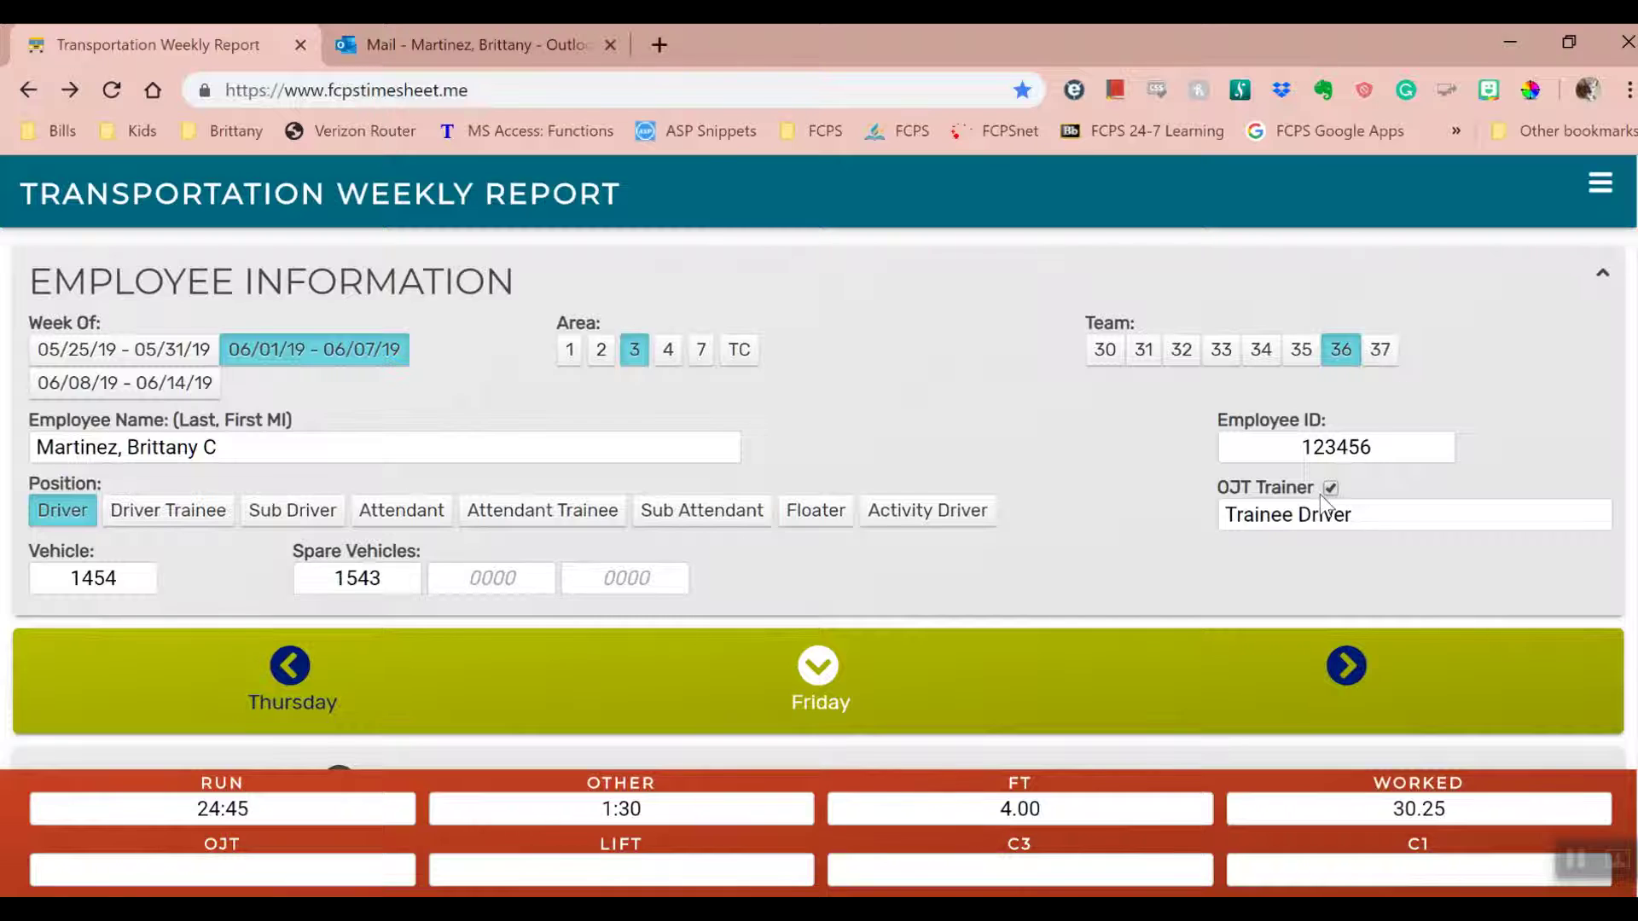
pyautogui.click(1601, 275)
# - Tick OJT on Friday's Morning Runs and Afternoon Runs
pyautogui.scroll(-7, 1016, 416)
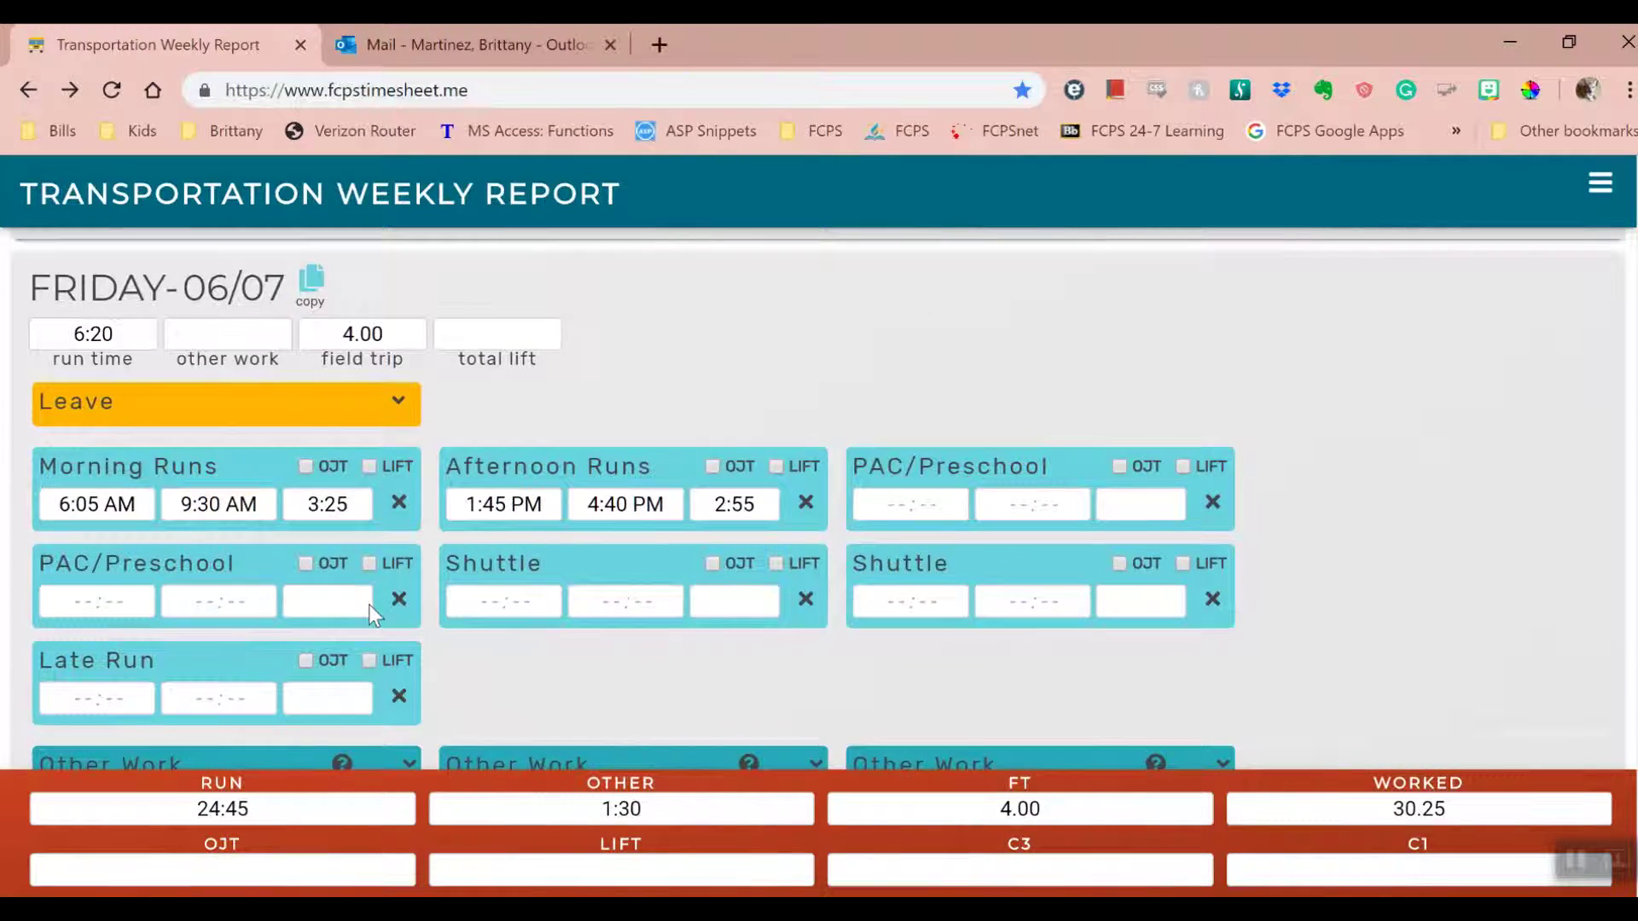
pyautogui.click(306, 467)
pyautogui.click(713, 468)
pyautogui.scroll(-1, 734, 465)
pyautogui.scroll(-2, 734, 465)
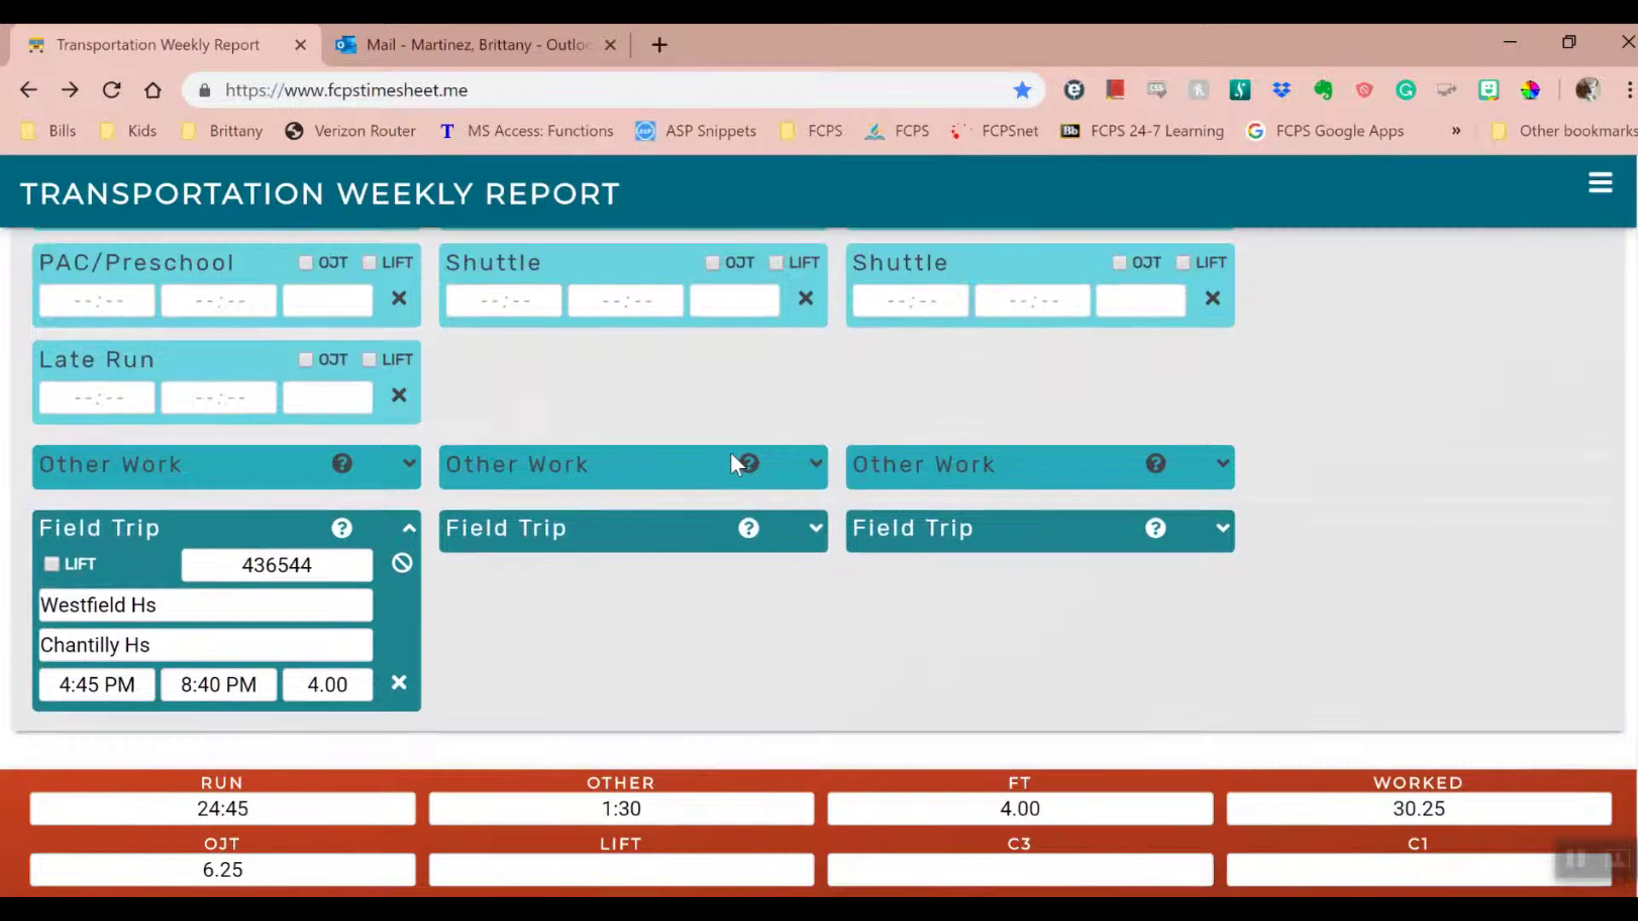
pyautogui.click(410, 464)
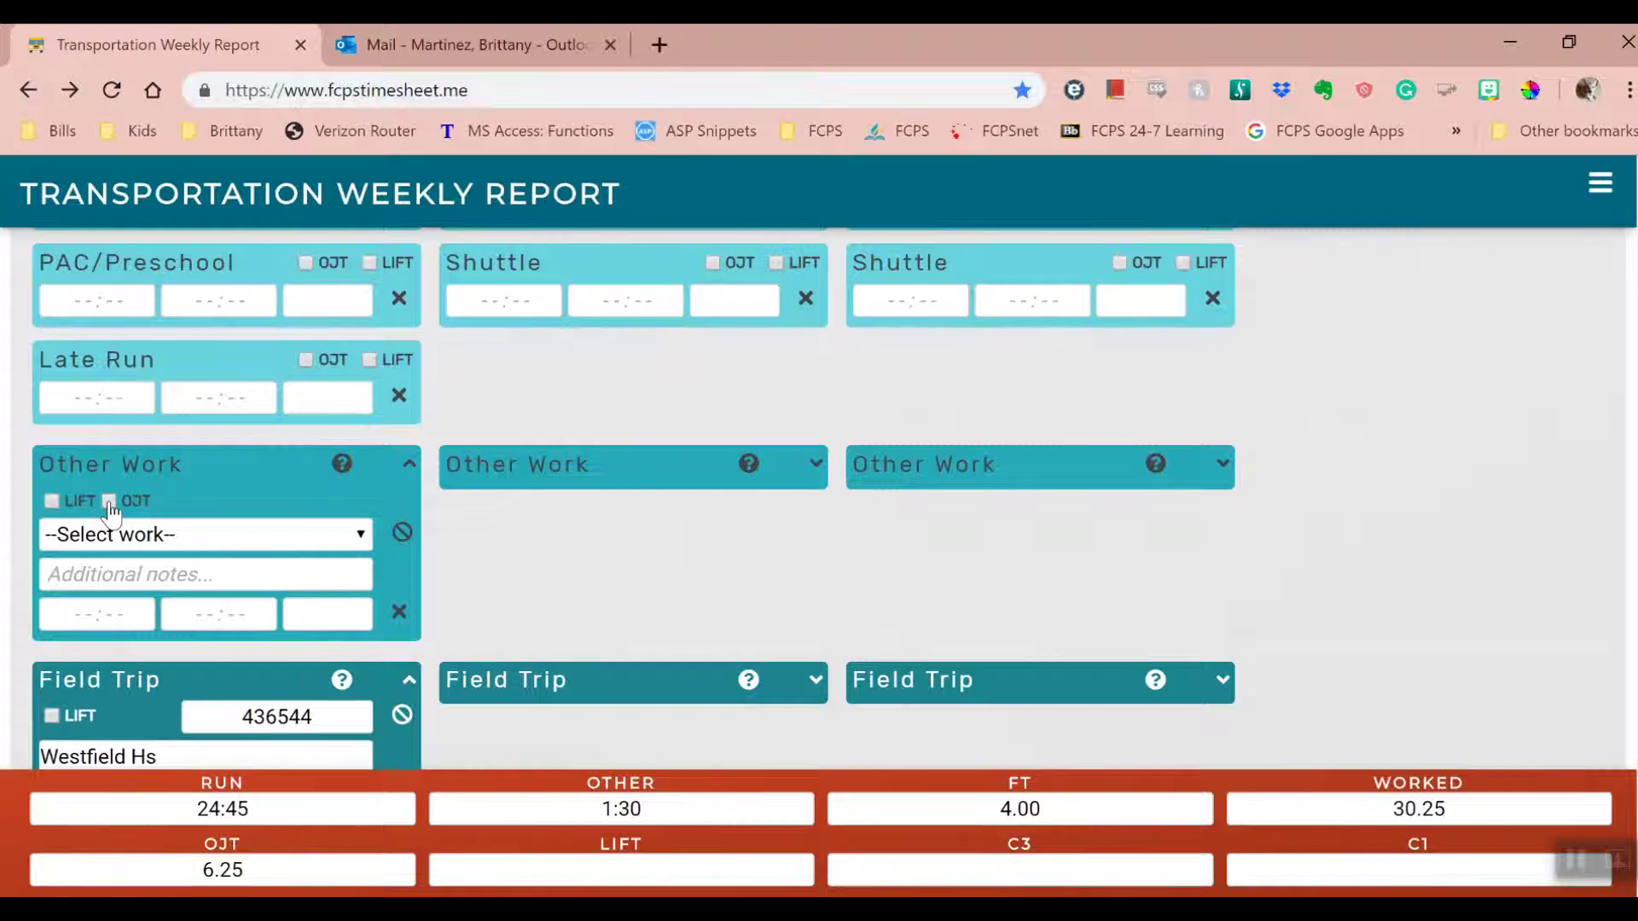
pyautogui.click(186, 542)
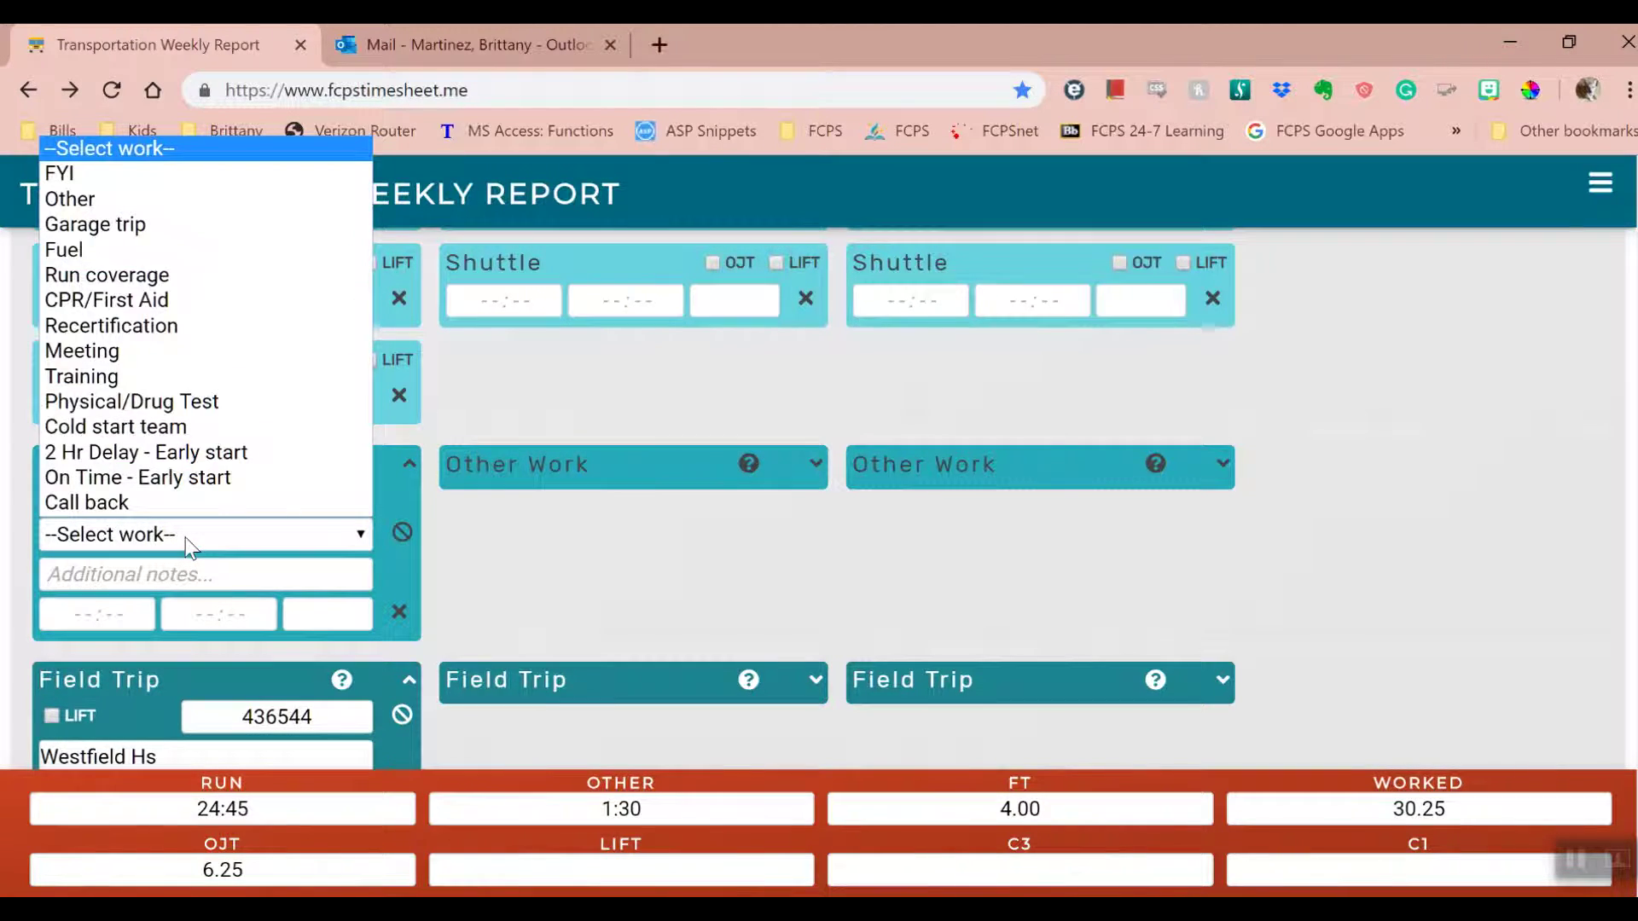
pyautogui.click(115, 350)
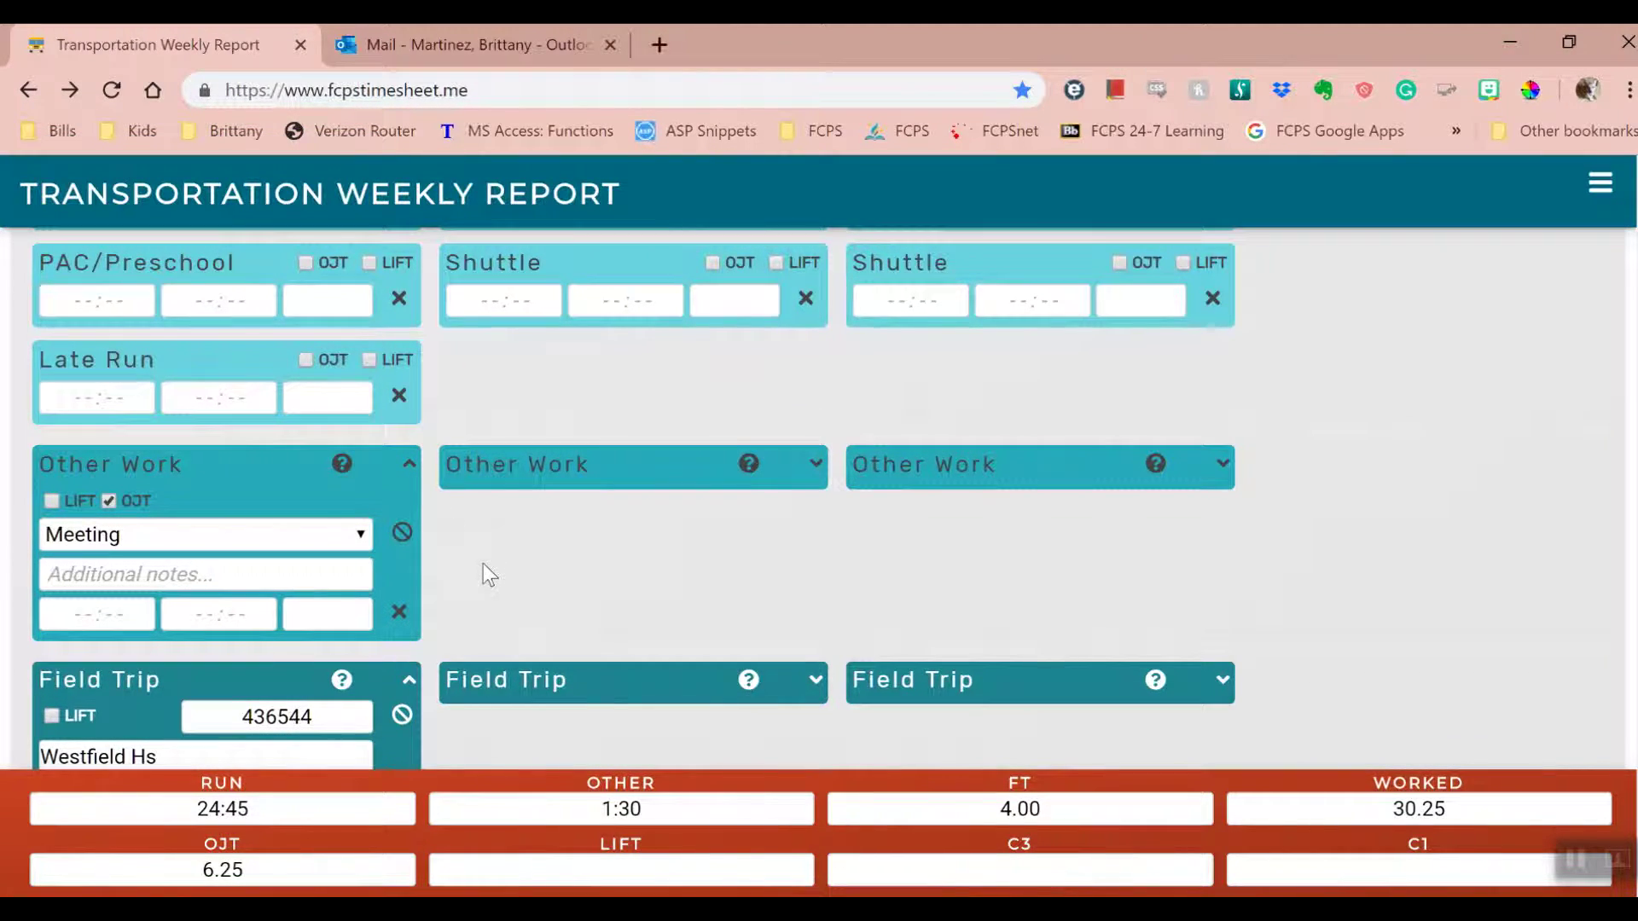
pyautogui.click(401, 533)
pyautogui.click(309, 540)
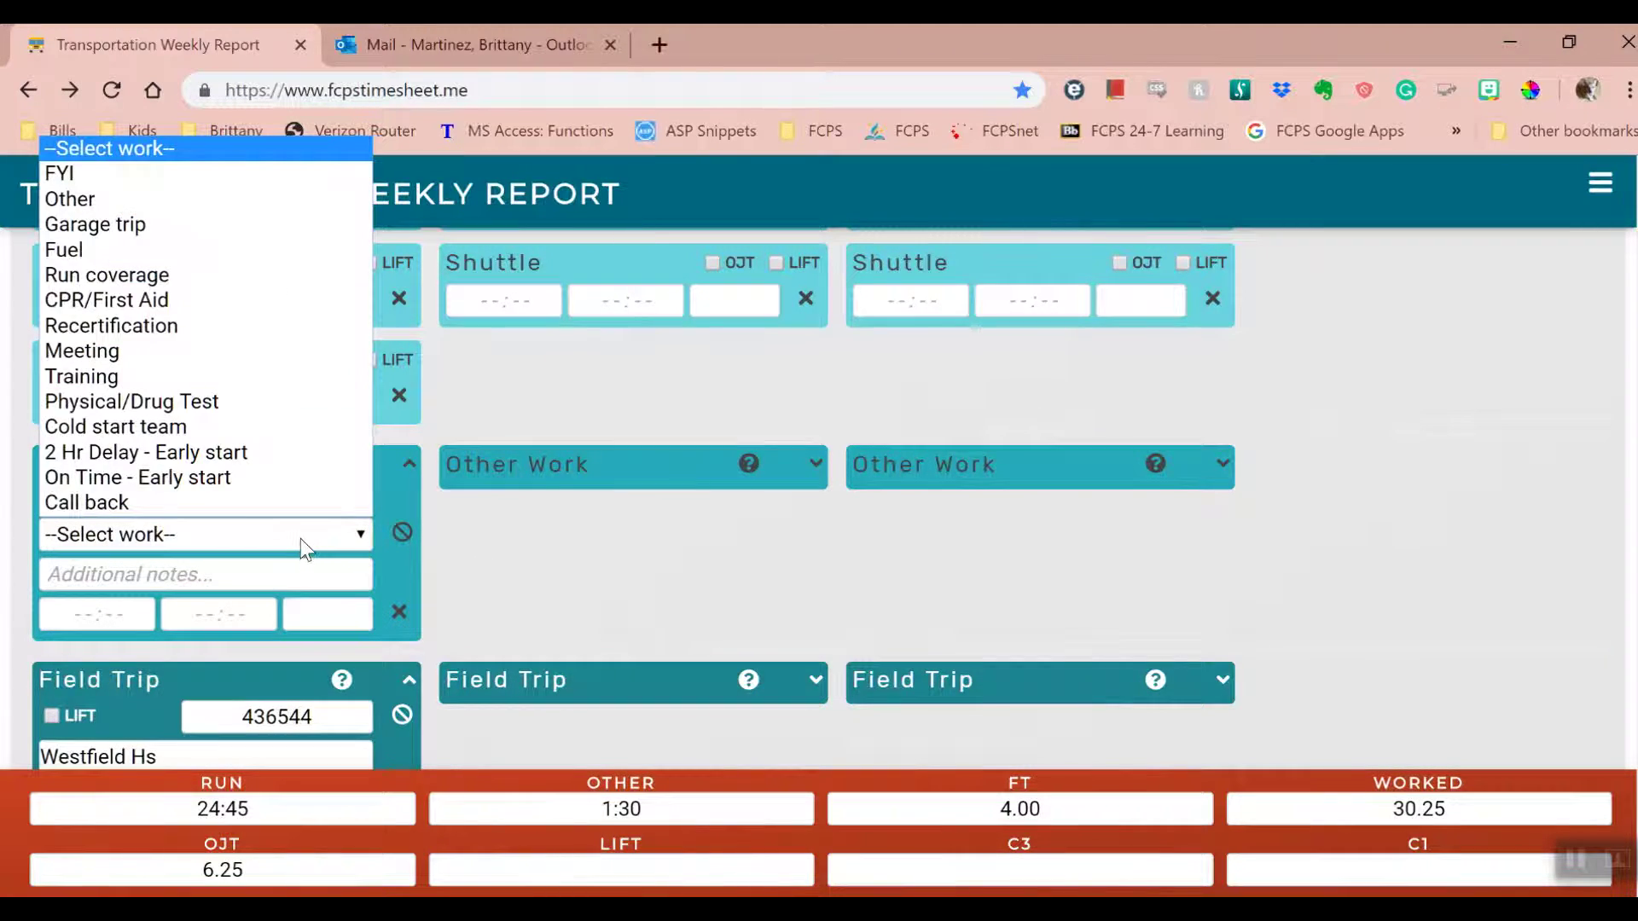
pyautogui.click(273, 197)
pyautogui.click(158, 574)
pyautogui.write('Pretrip before train')
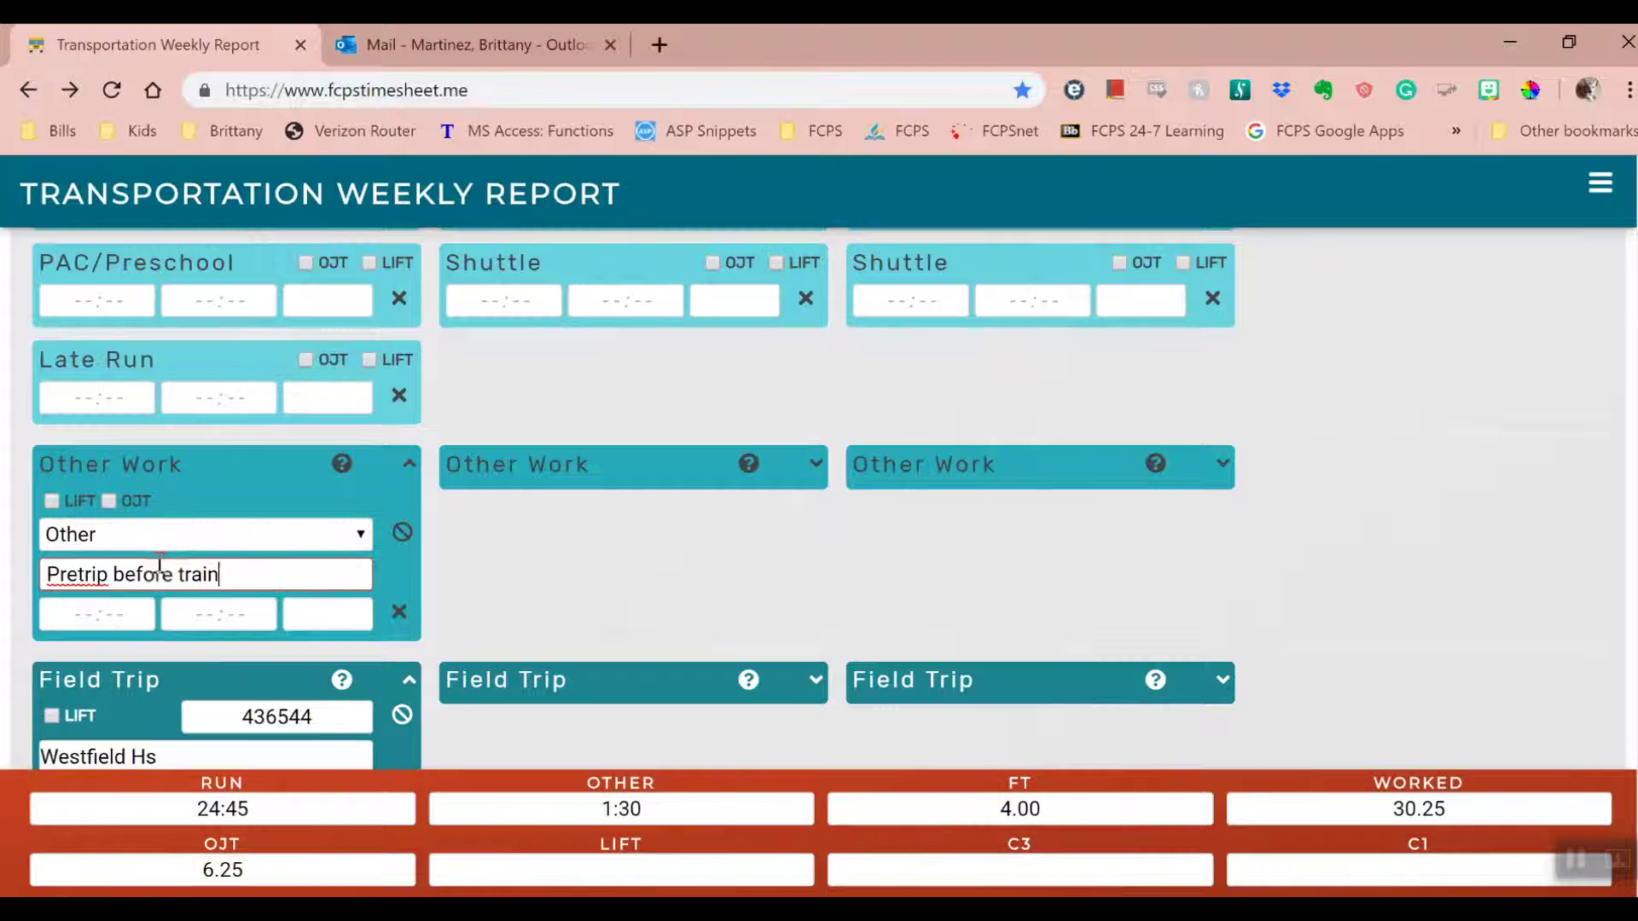
pyautogui.write('ee')
pyautogui.click(401, 536)
pyautogui.click(410, 463)
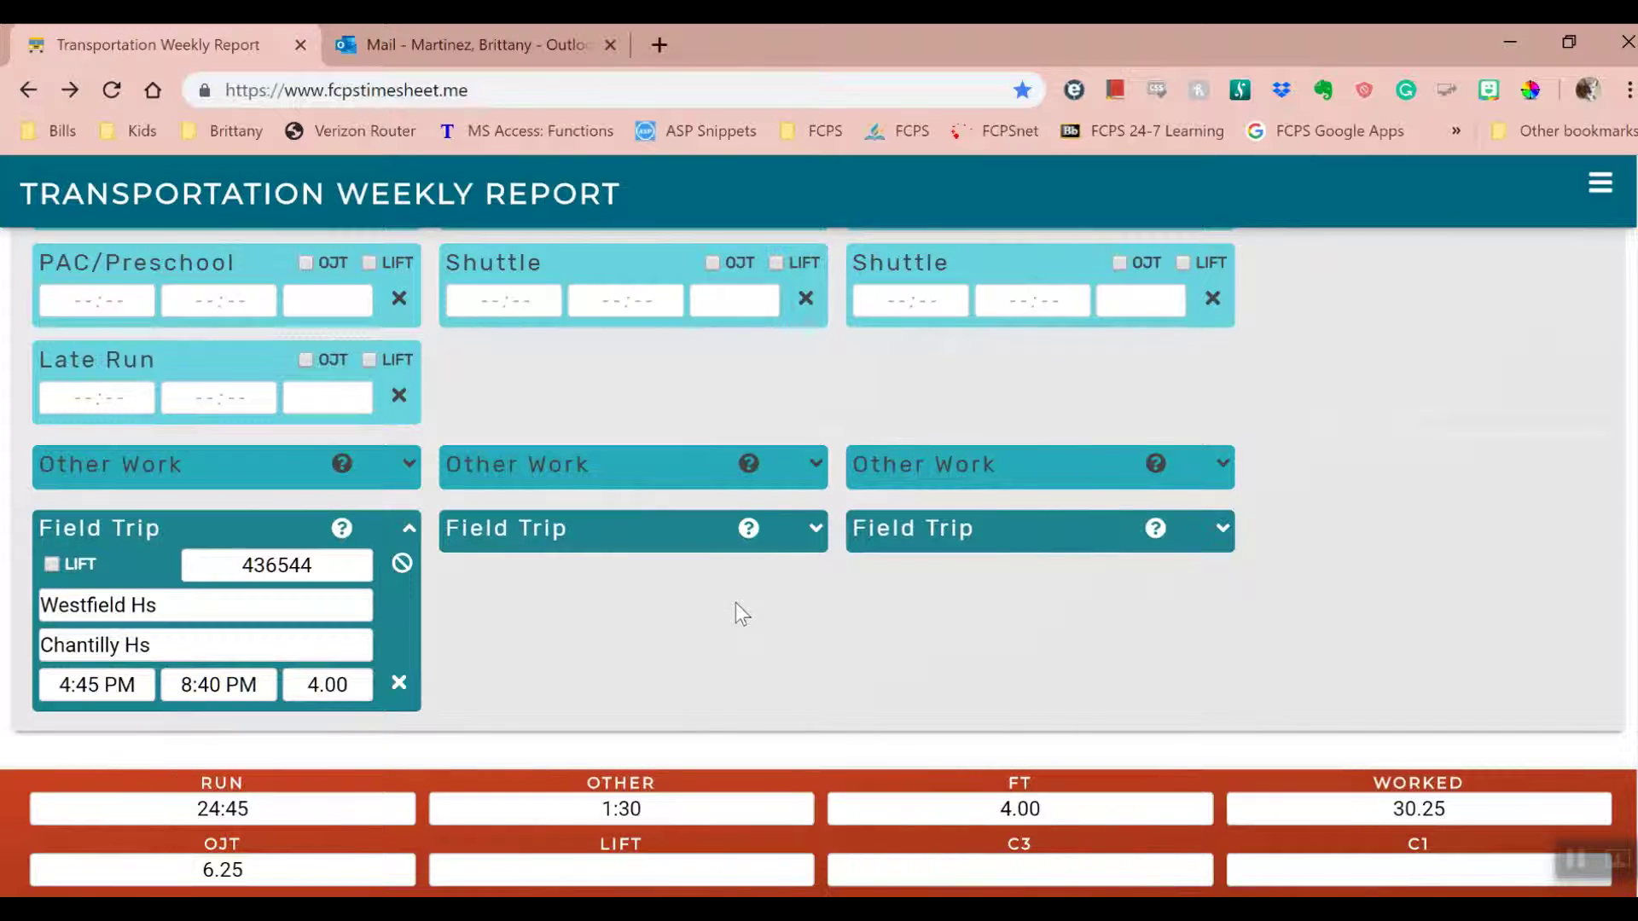
pyautogui.scroll(3, 408, 403)
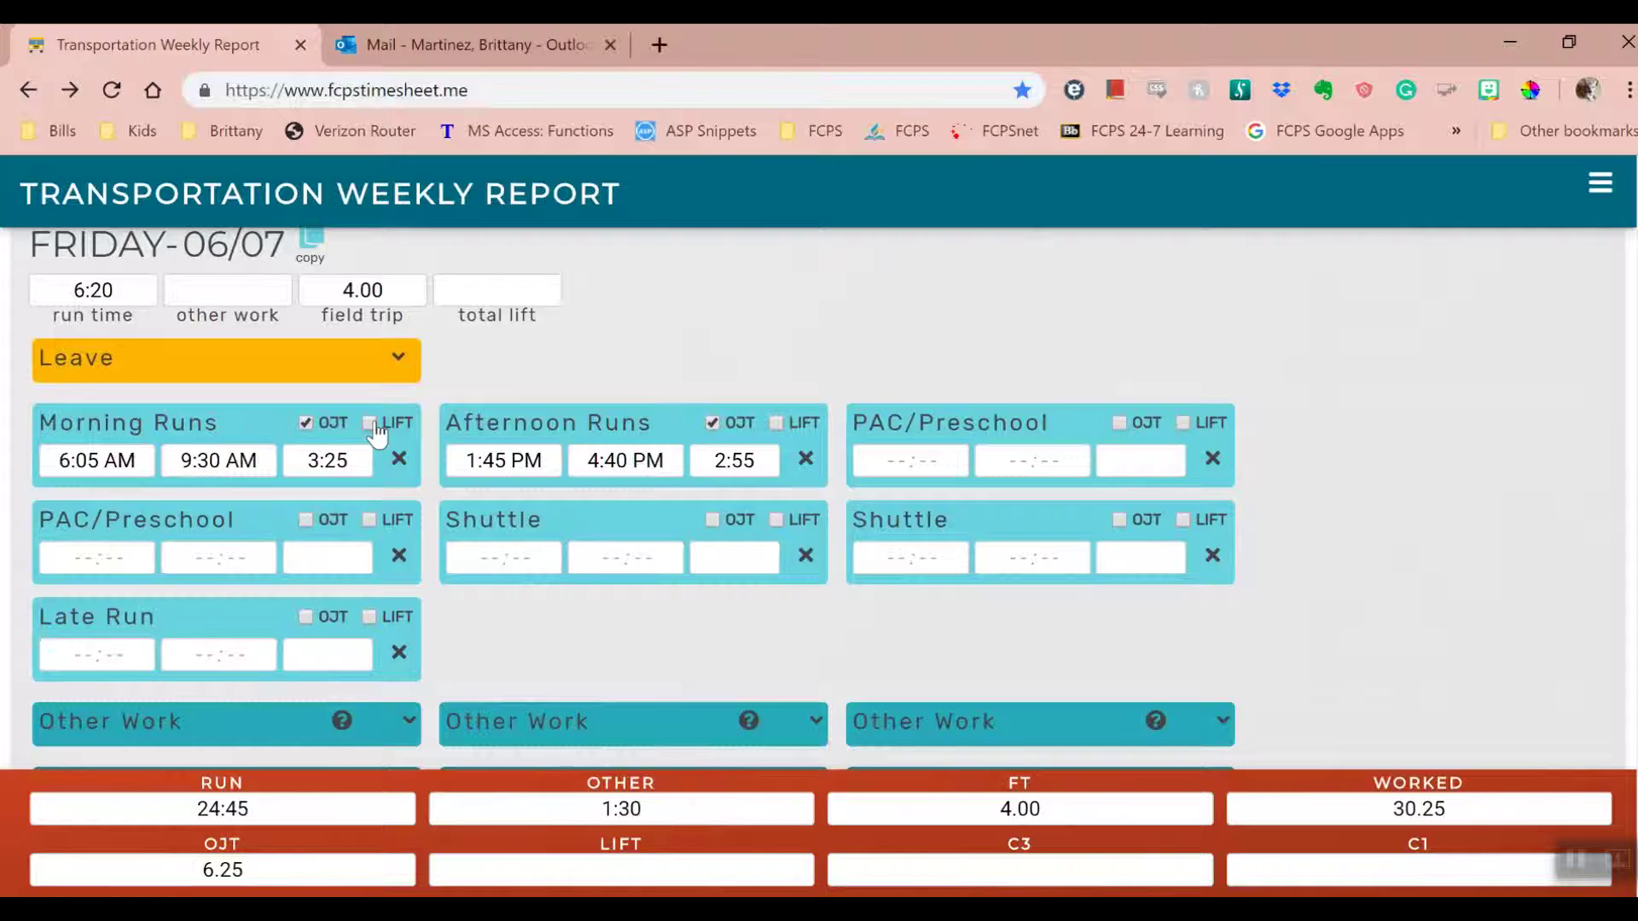
# - Tick then untick LIFT on Friday's Morning Runs and expand the first Other Work panel
pyautogui.click(371, 424)
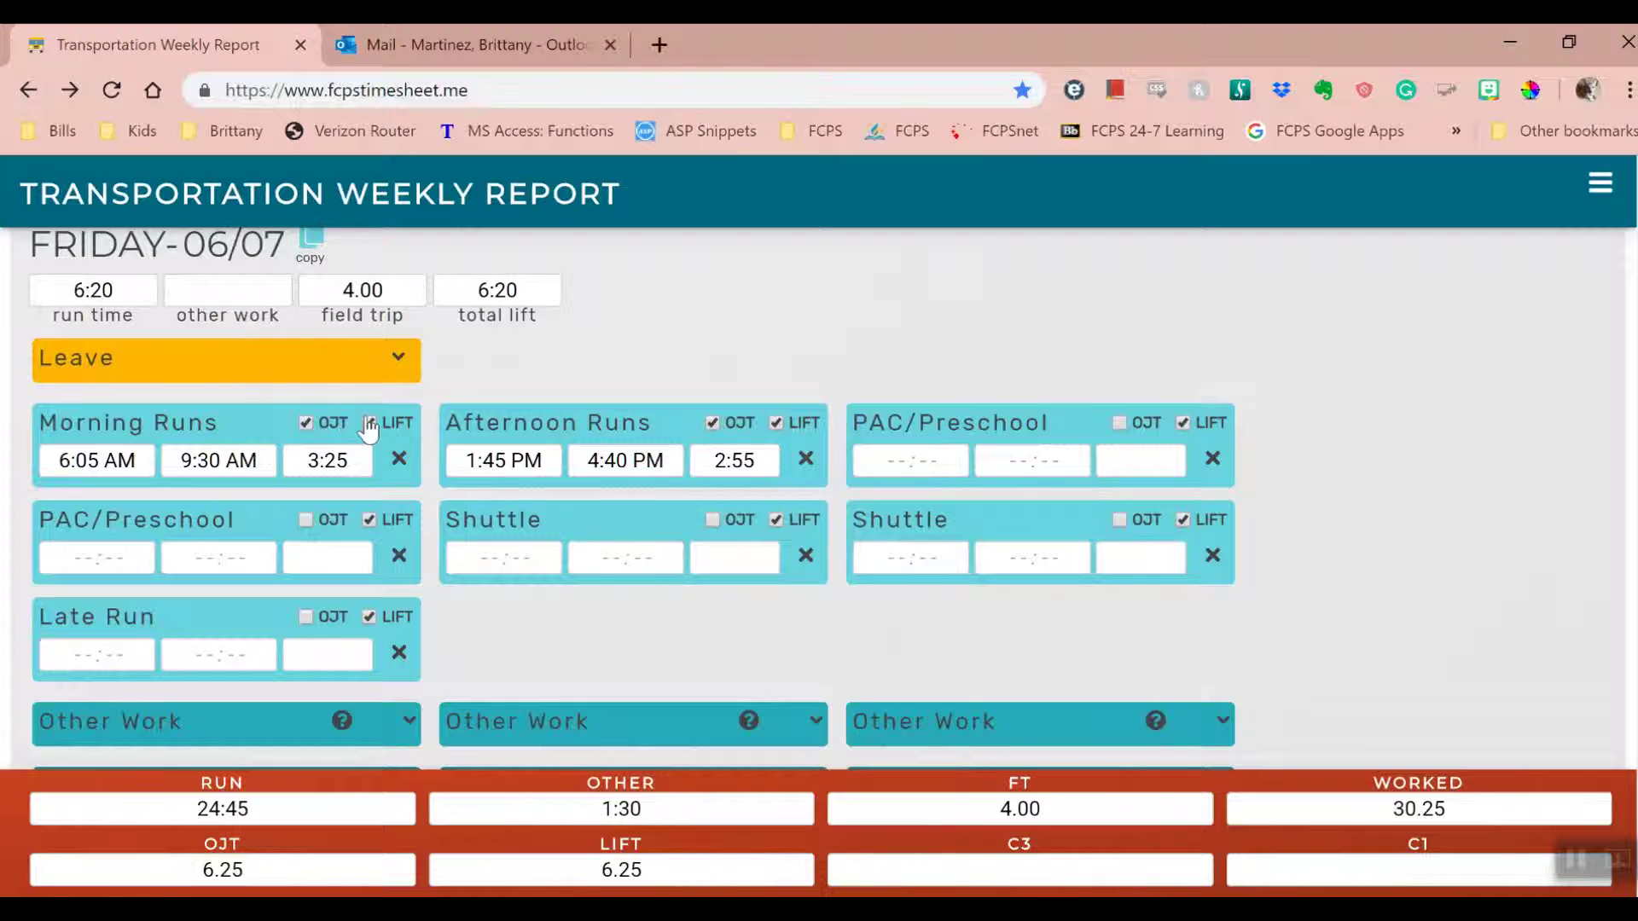
pyautogui.click(370, 424)
pyautogui.scroll(-3, 397, 466)
pyautogui.click(406, 468)
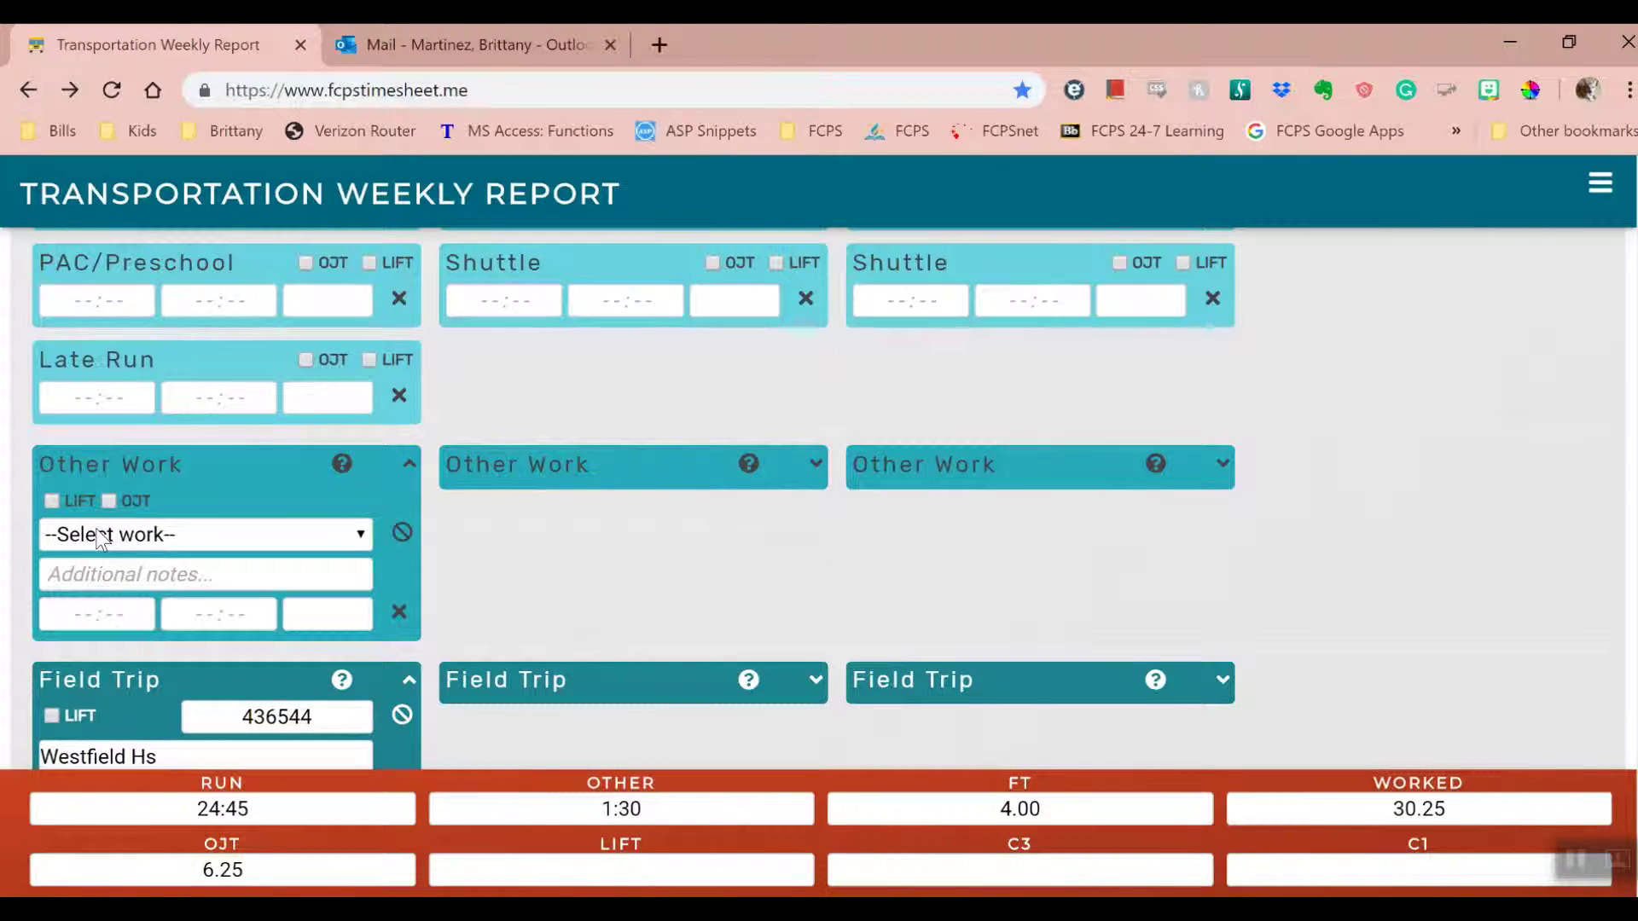
# - Collapse the empty Other Work panel and toggle the Field Trip LIFT box on then off
pyautogui.click(408, 466)
pyautogui.click(51, 564)
pyautogui.click(51, 564)
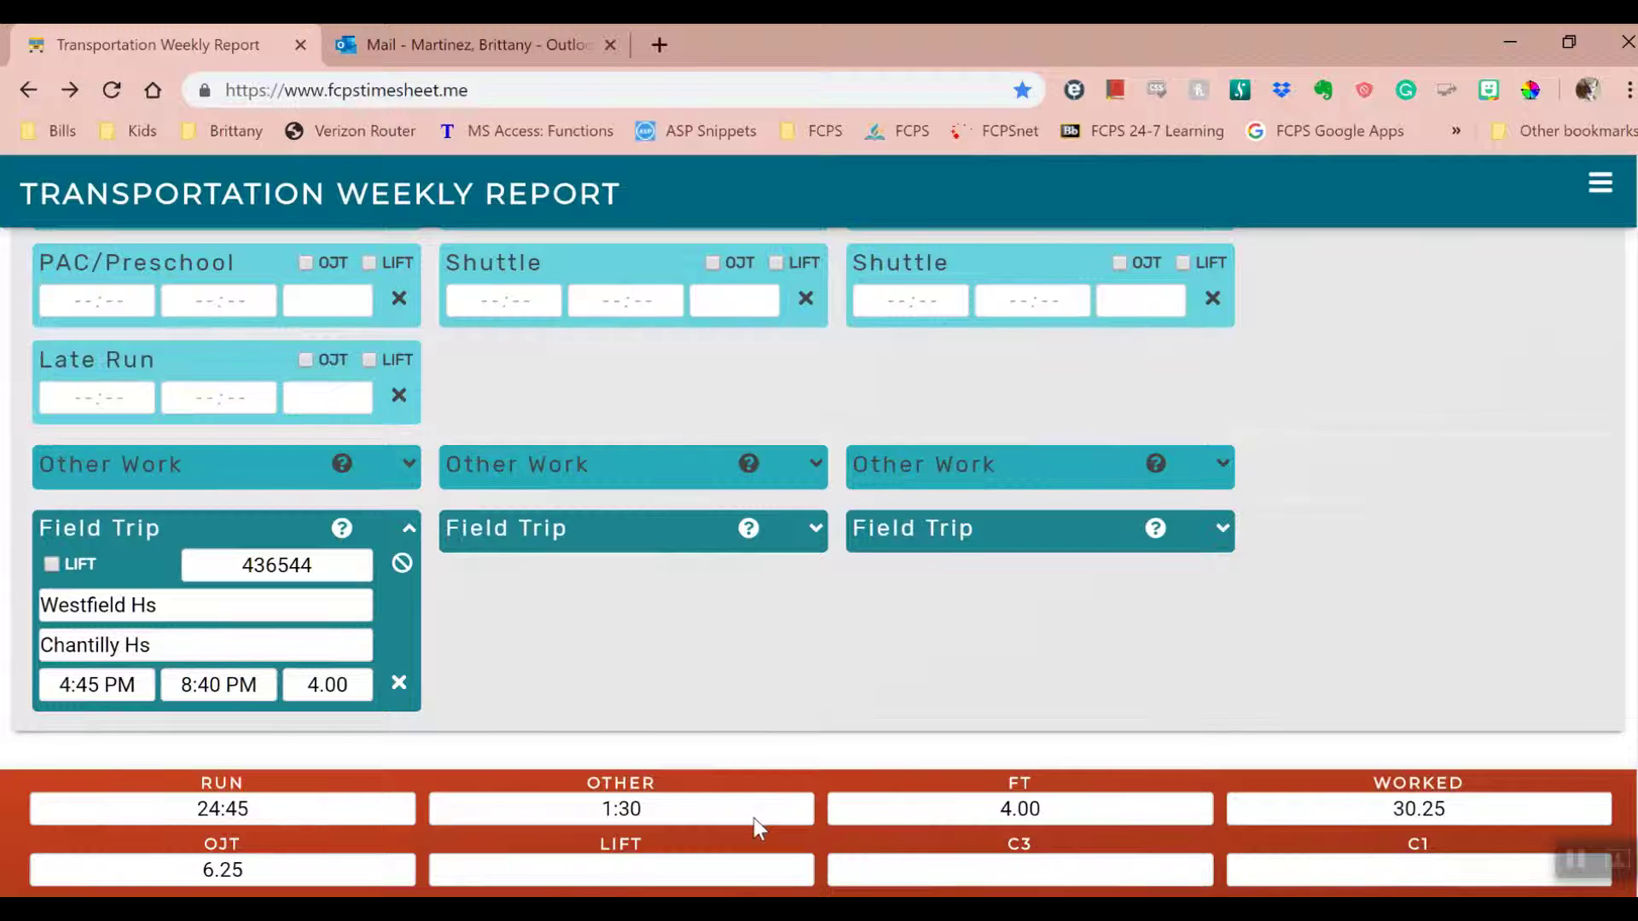
# - Start Preview from the main menu and sign the certification with the employee's initials
pyautogui.scroll(7, 755, 817)
pyautogui.scroll(4, 882, 662)
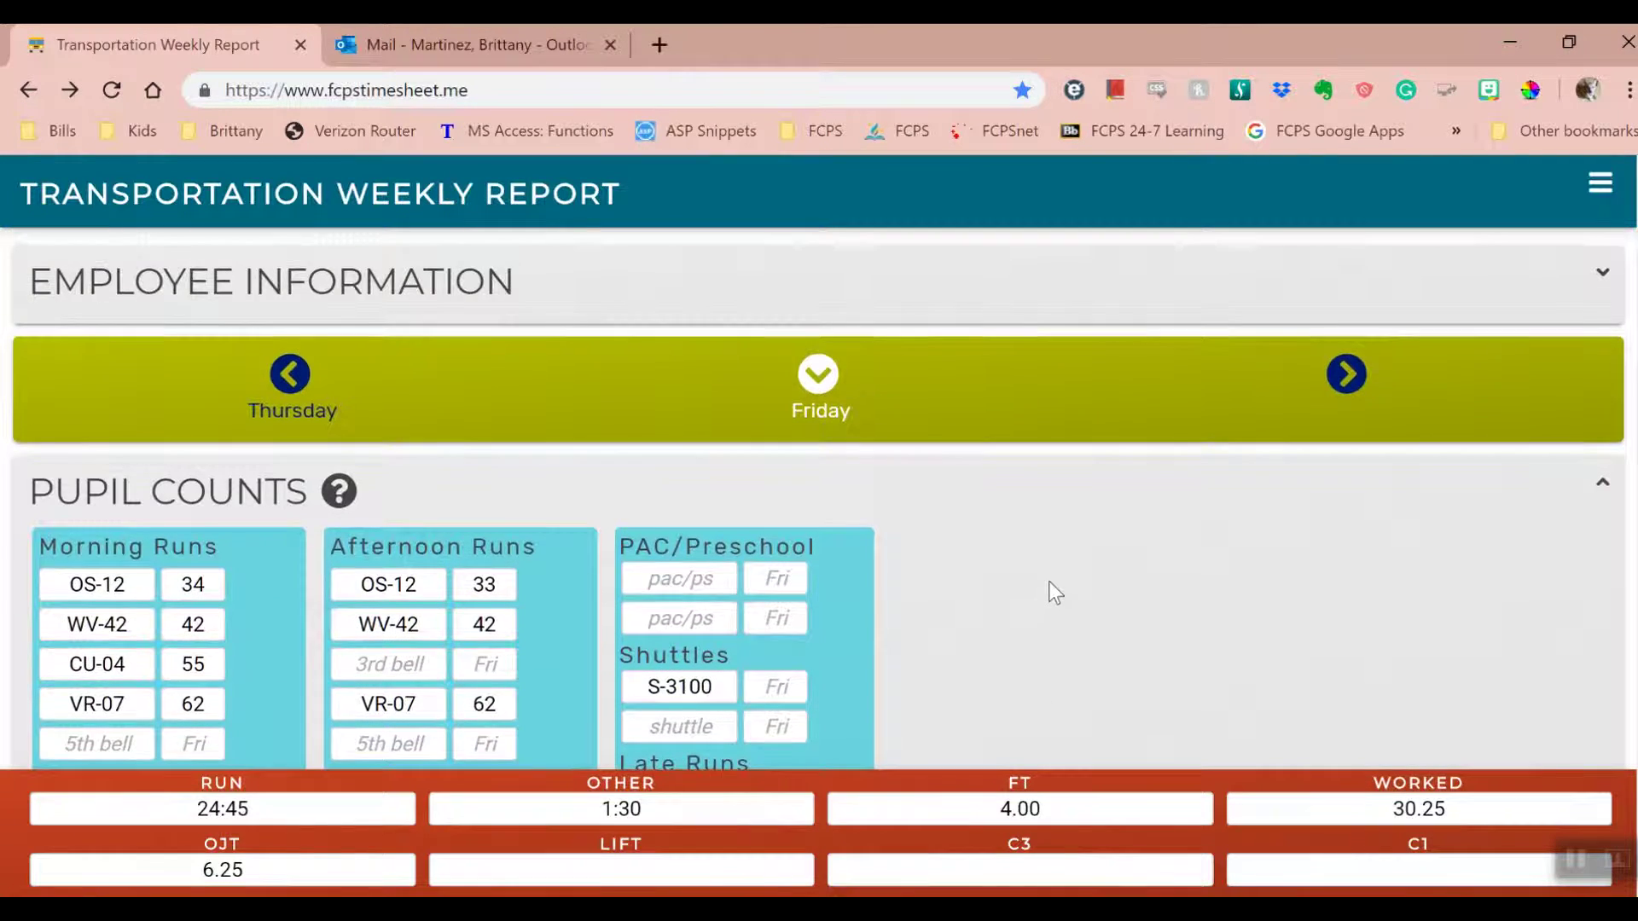
pyautogui.click(1601, 188)
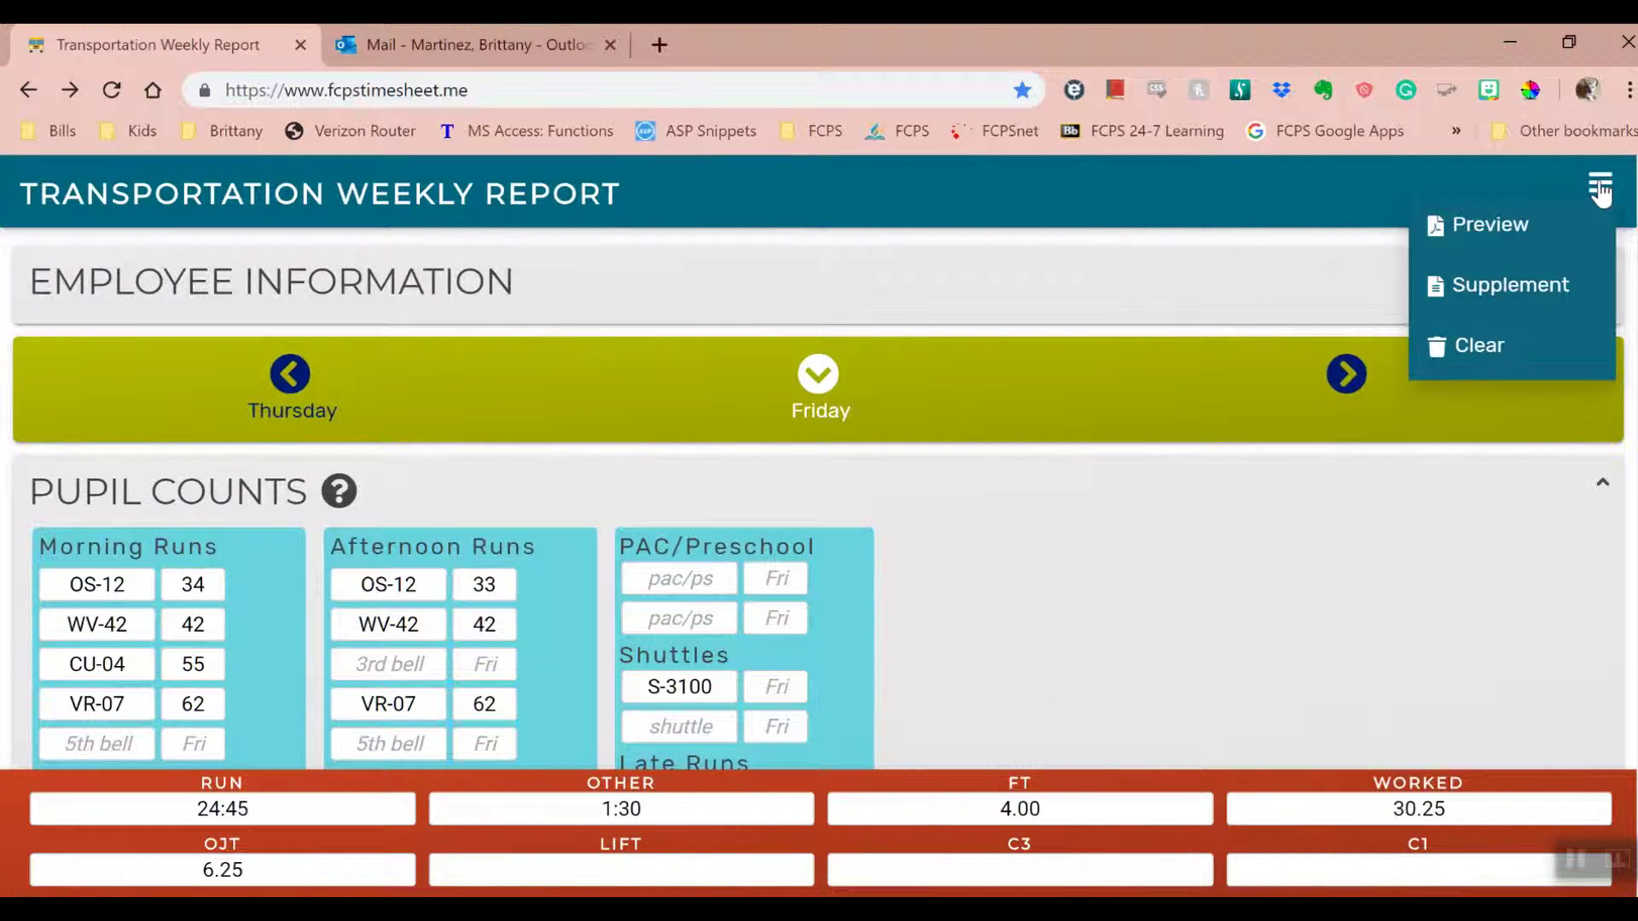
pyautogui.click(1524, 228)
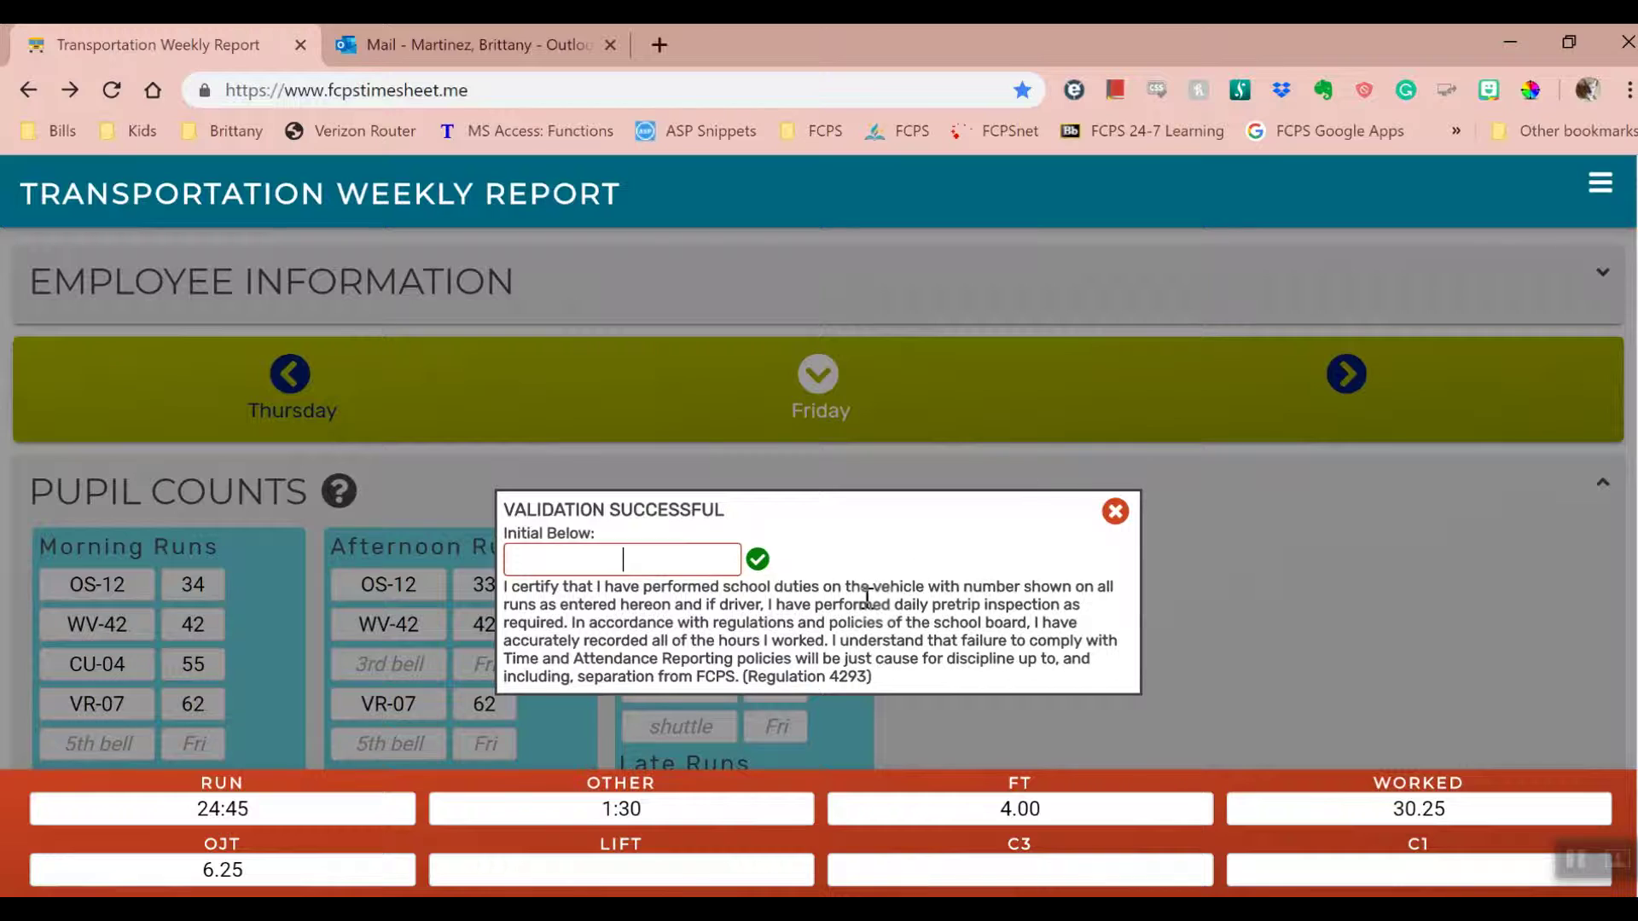
pyautogui.write('bcm')
pyautogui.click(757, 561)
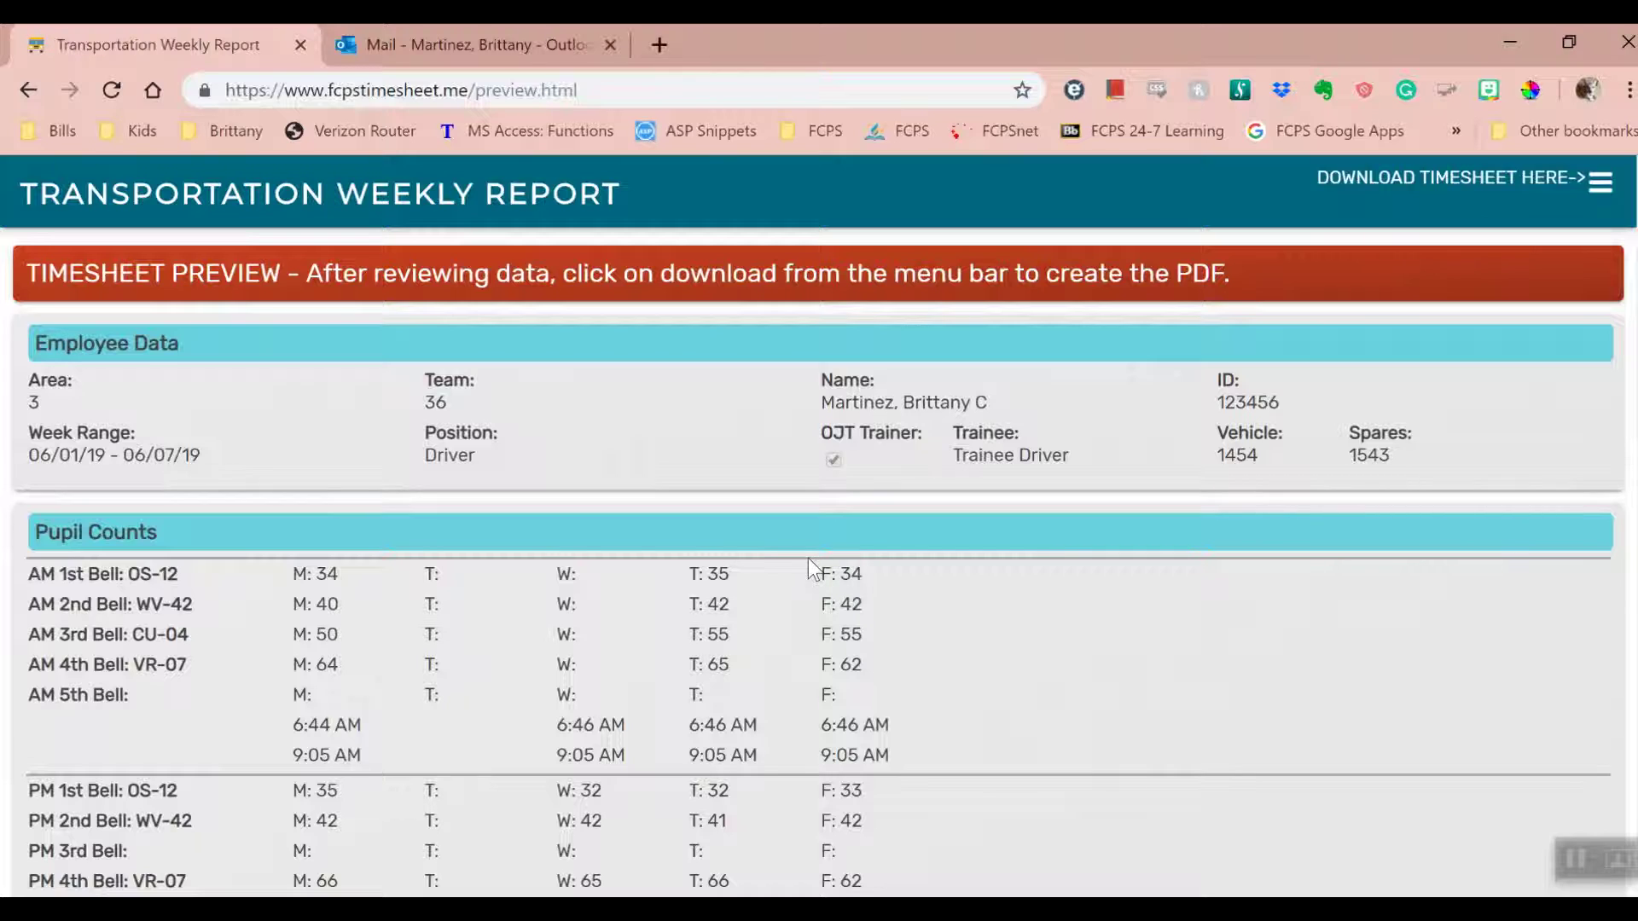
# - Scroll through the Timesheet Preview, then choose Go Back to return to the form
pyautogui.scroll(-2, 810, 556)
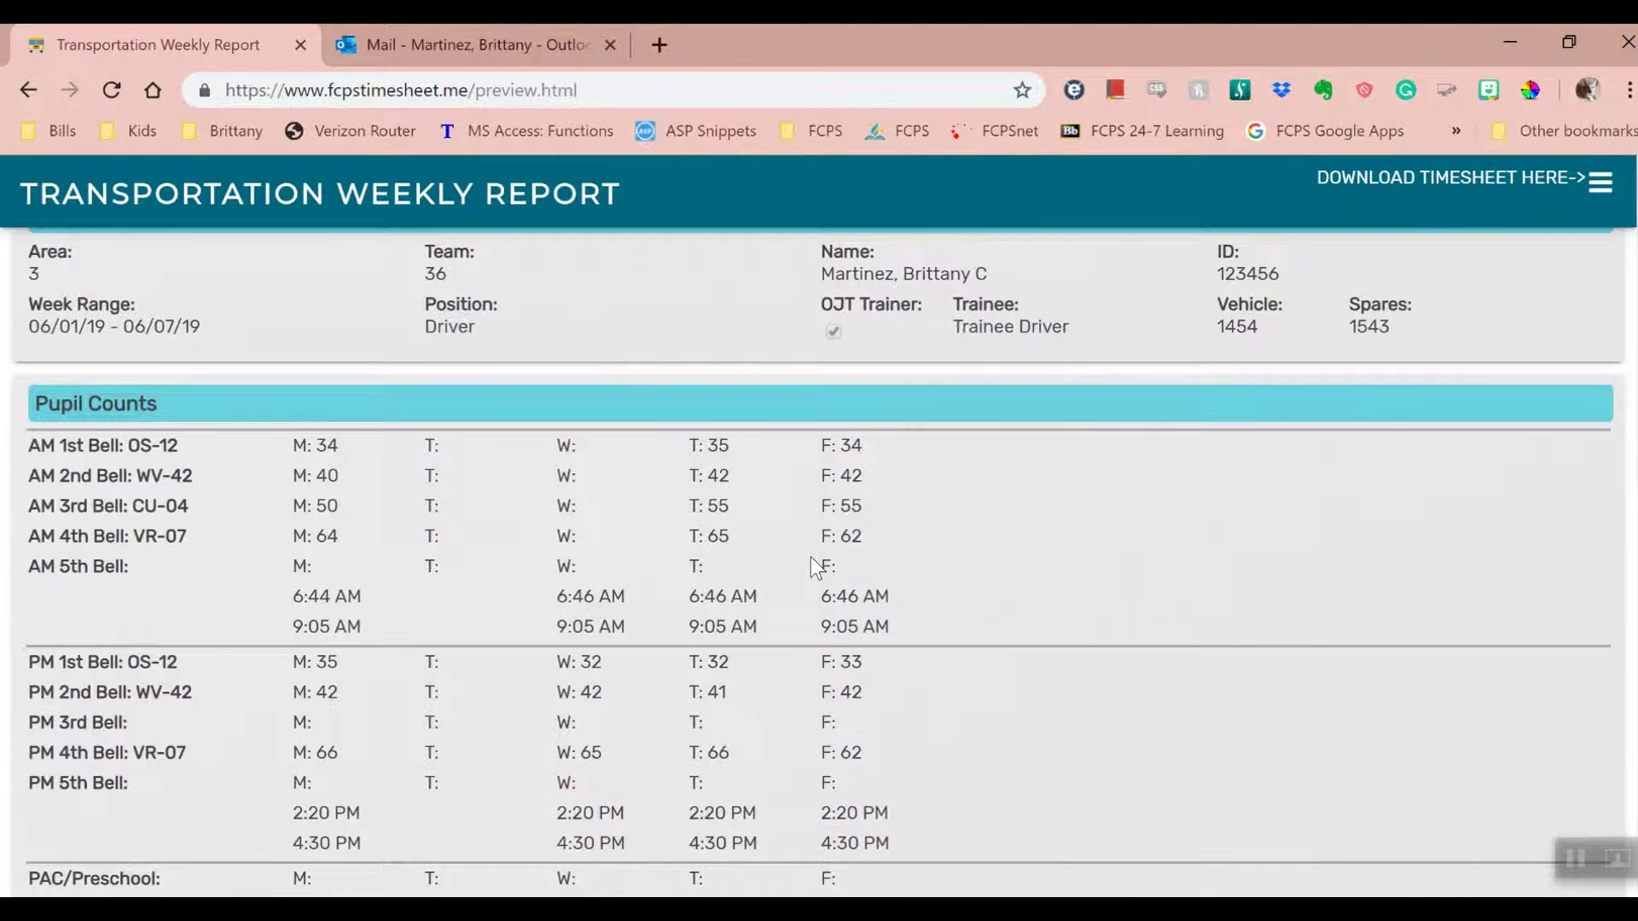
pyautogui.scroll(-2, 810, 556)
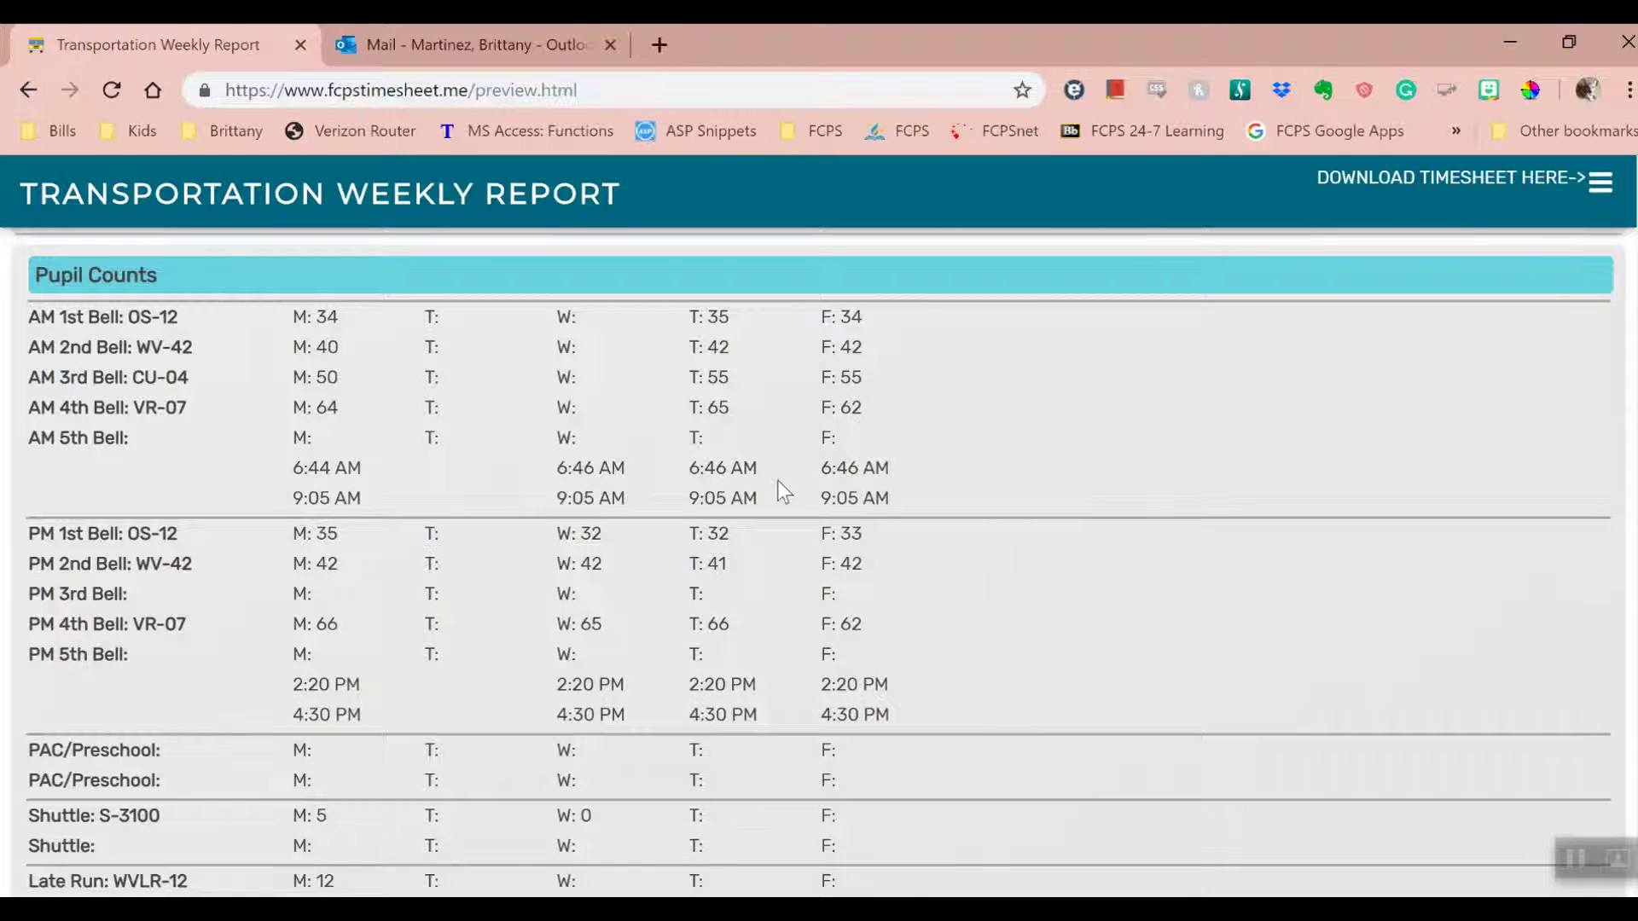
pyautogui.scroll(-2, 778, 482)
pyautogui.scroll(-2, 783, 480)
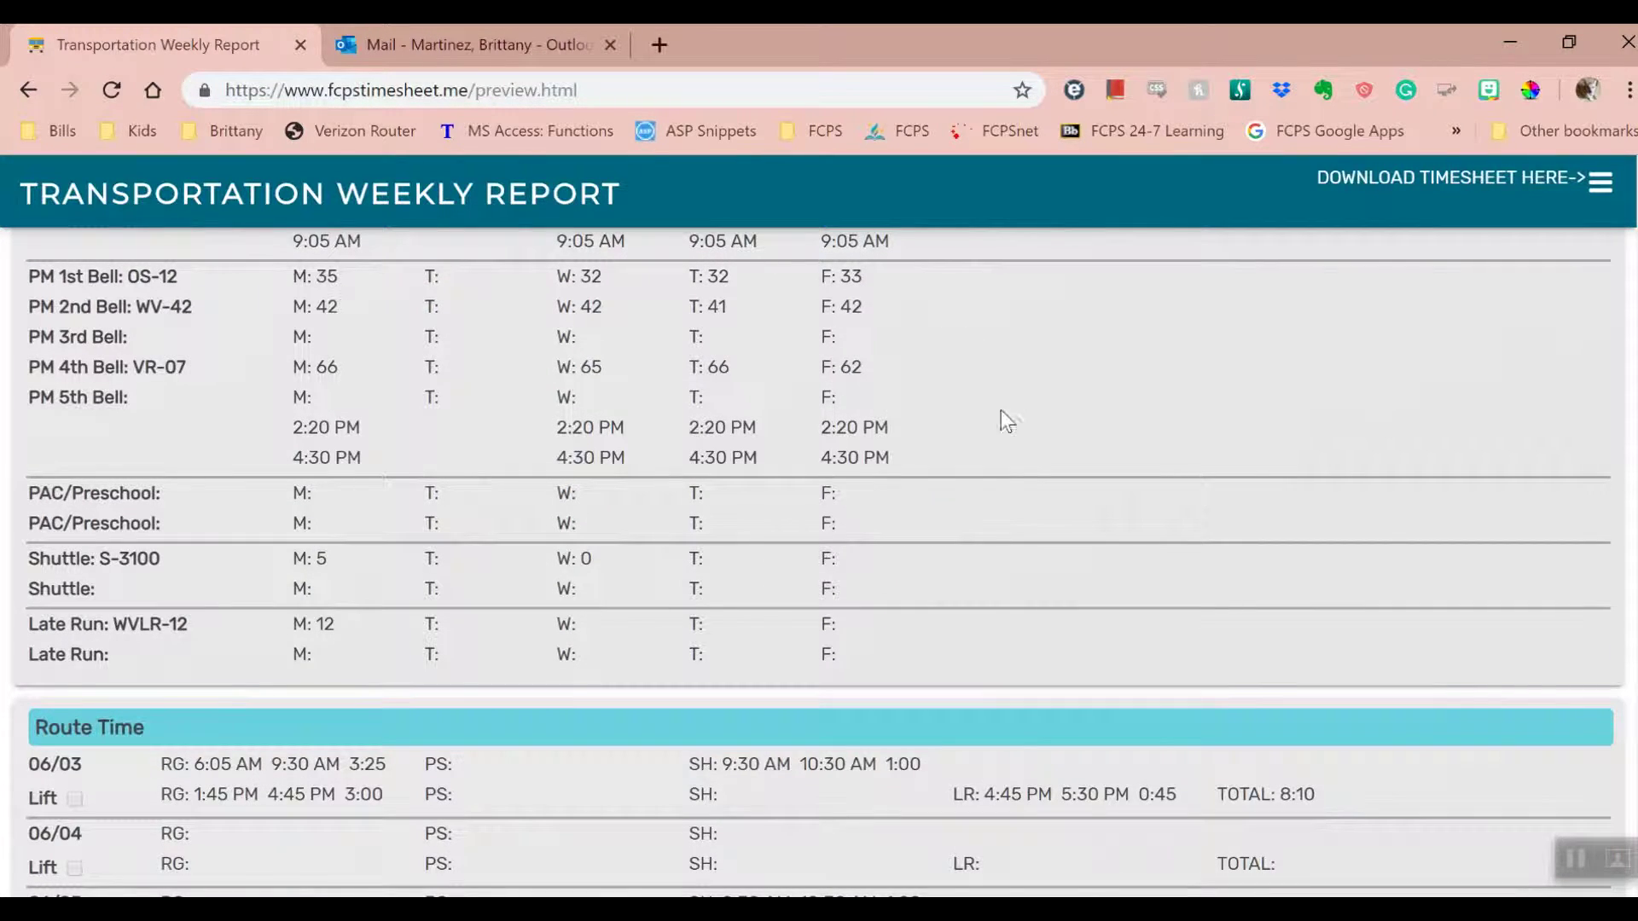
pyautogui.click(1600, 183)
pyautogui.click(1496, 285)
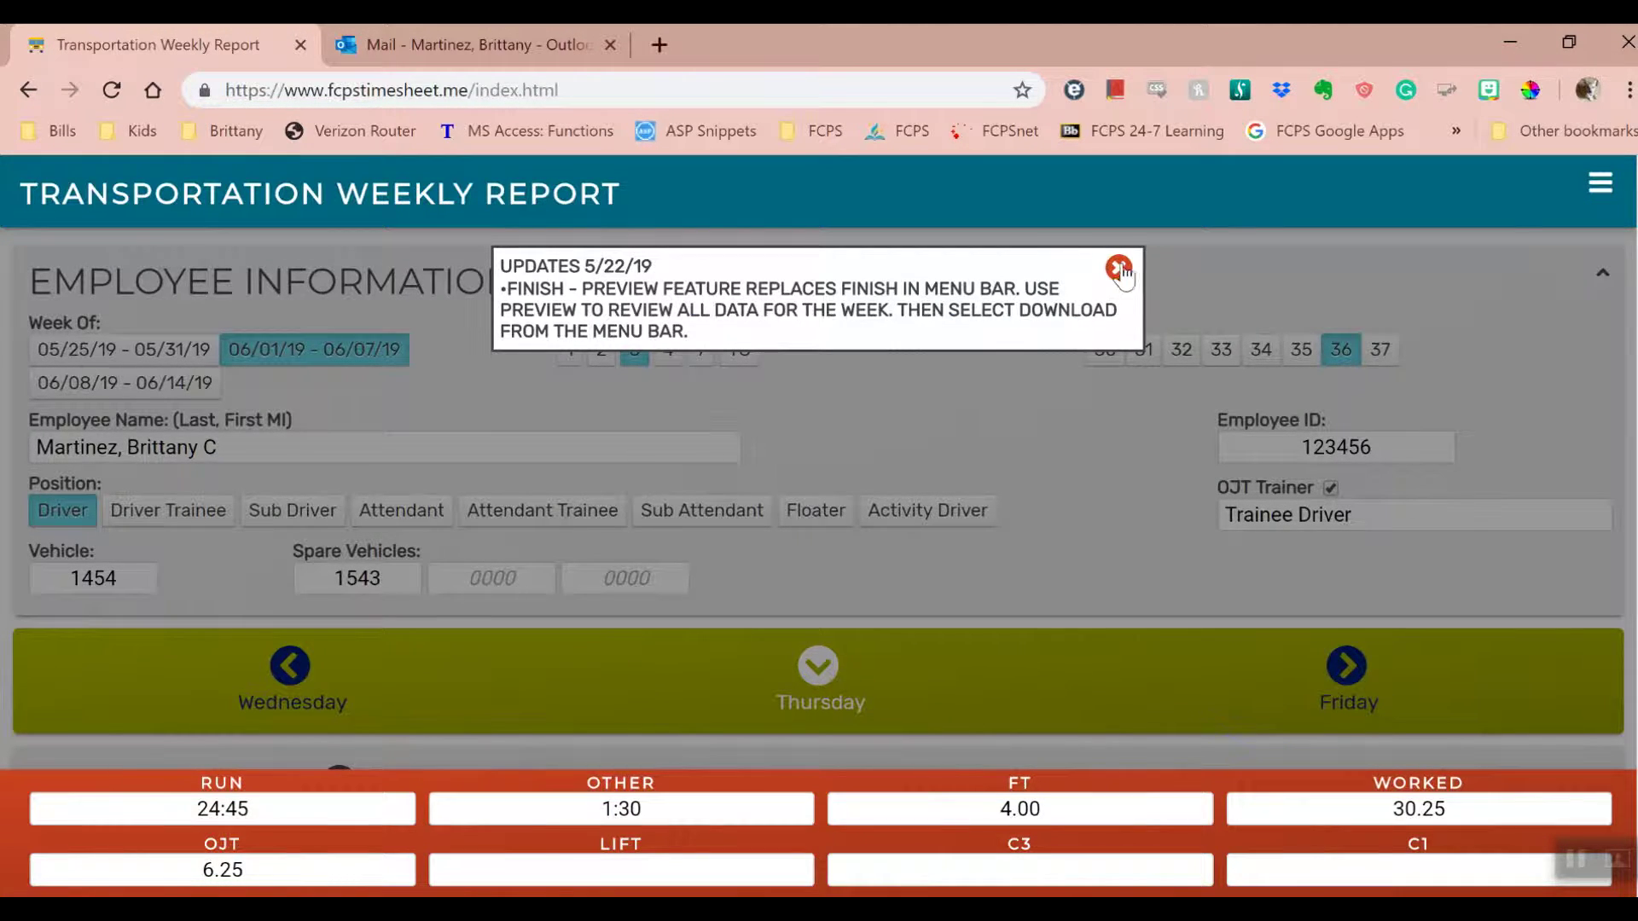
# - Dismiss the updates notice and clear Wednesday's Morning Pupil Time
pyautogui.click(1118, 269)
pyautogui.click(290, 666)
pyautogui.scroll(-4, 290, 674)
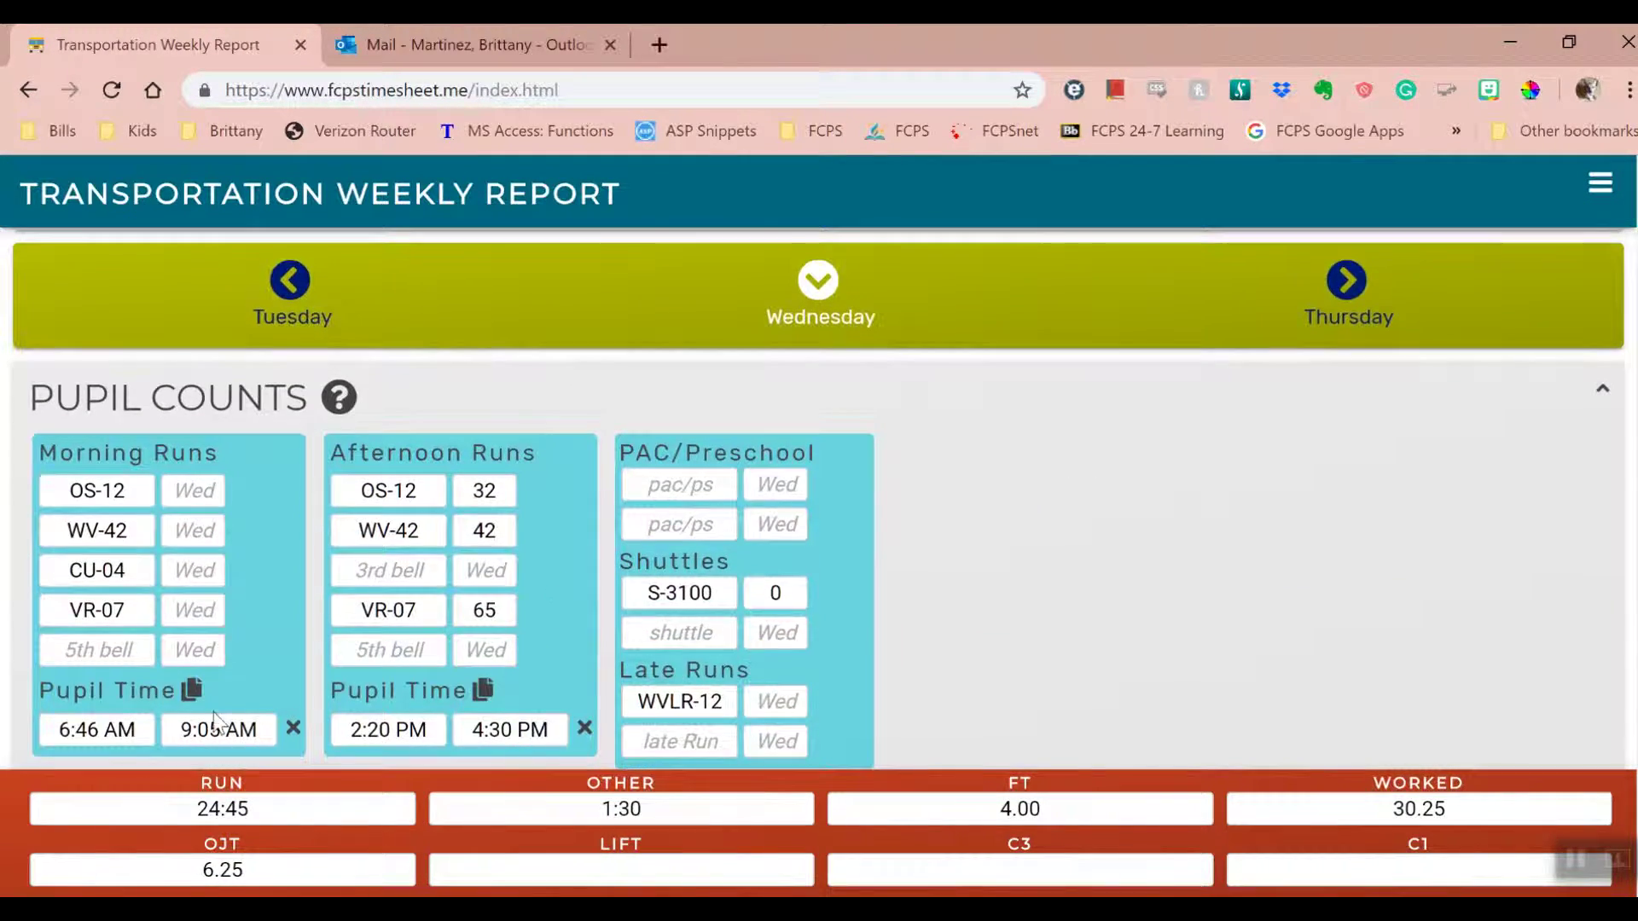
pyautogui.click(293, 727)
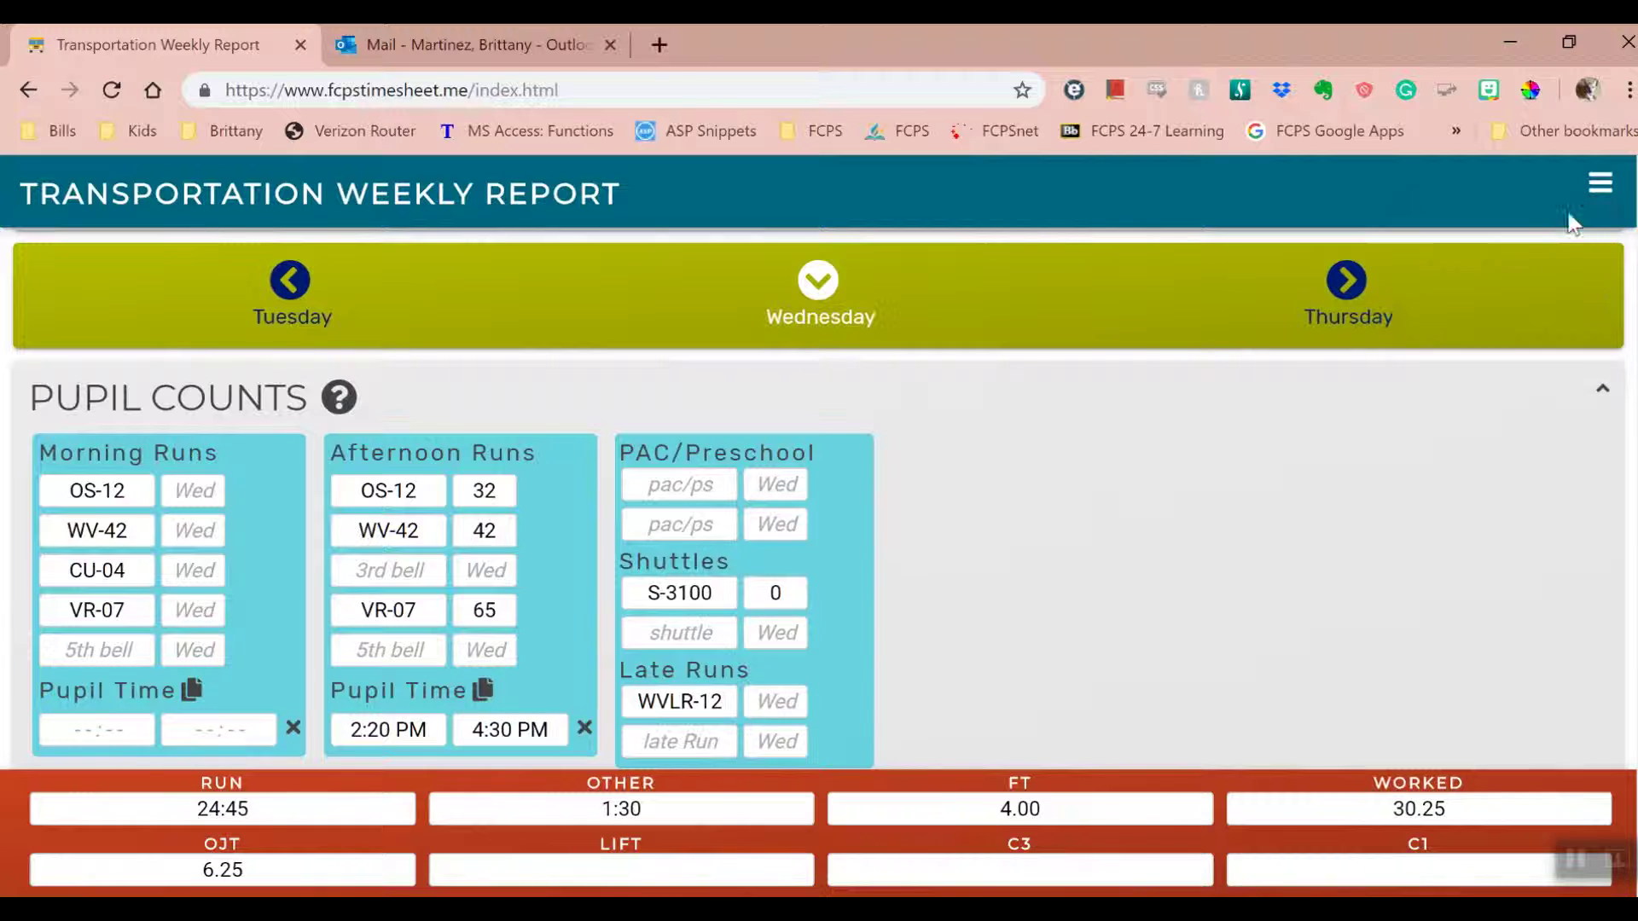
# - Preview the timesheet again and download it as a PDF
pyautogui.click(1600, 184)
pyautogui.click(1506, 224)
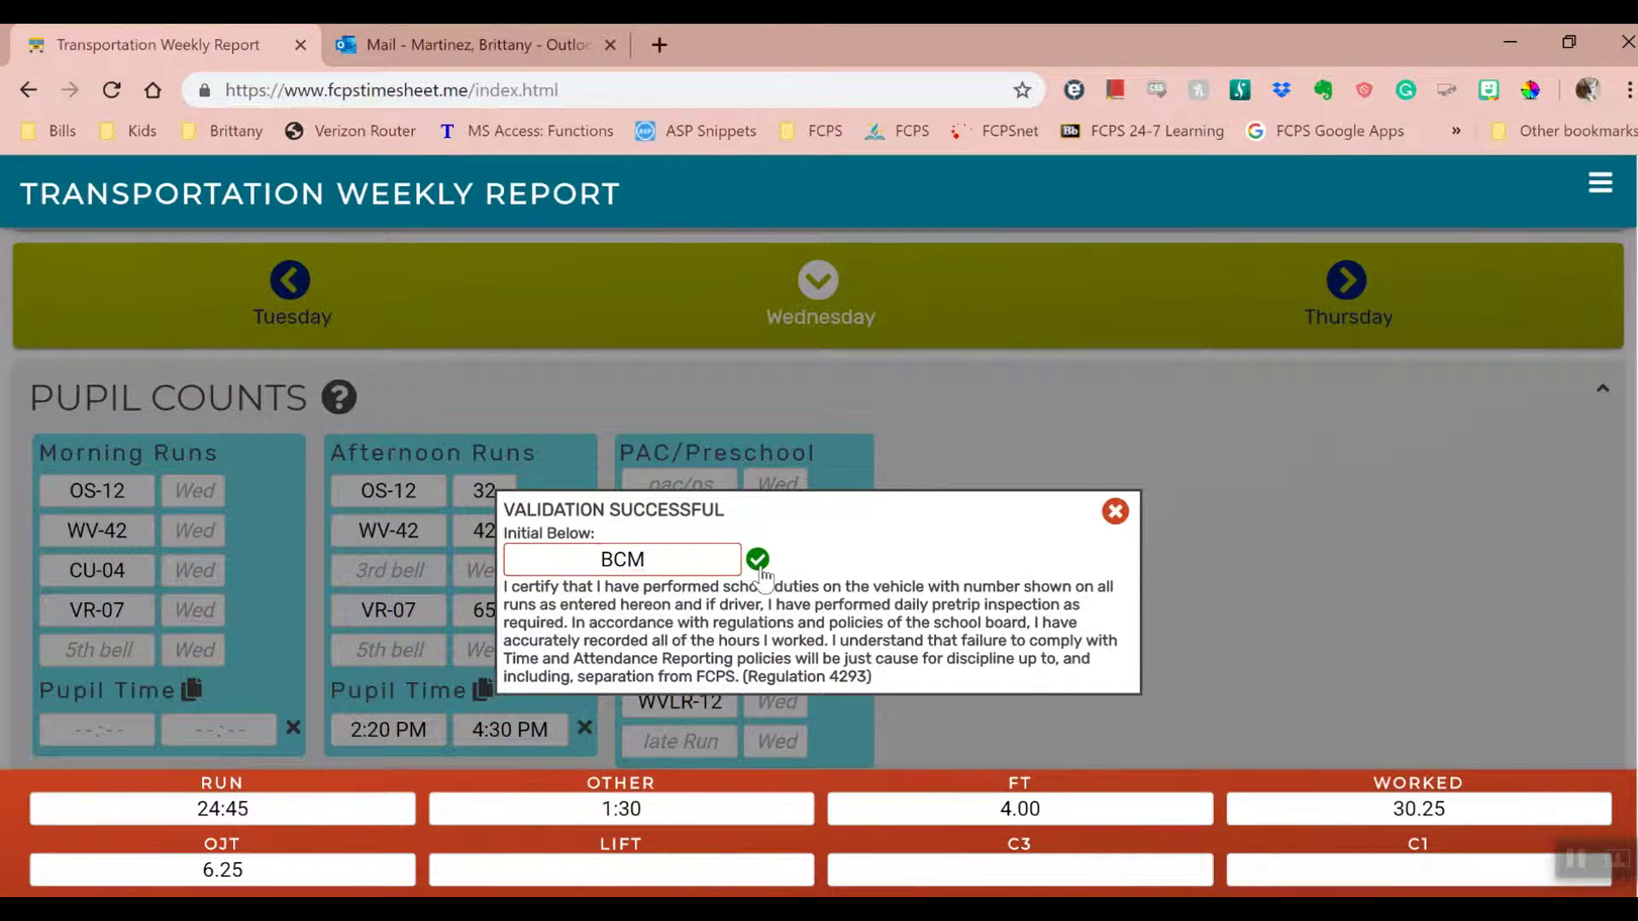
pyautogui.click(757, 559)
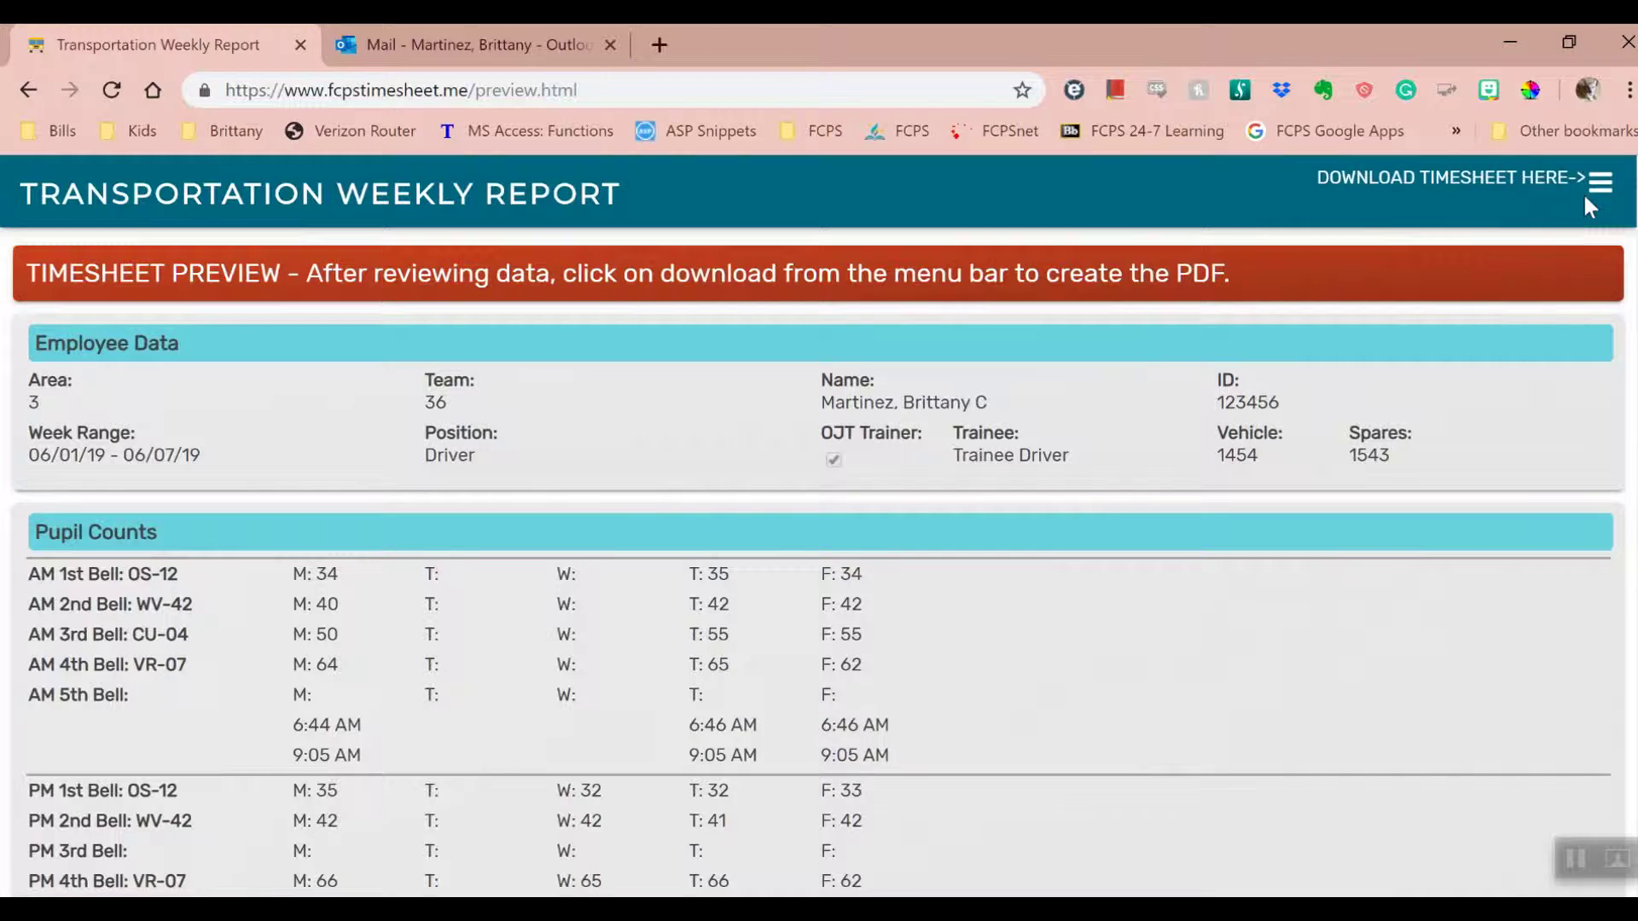
pyautogui.click(1597, 186)
pyautogui.click(1479, 243)
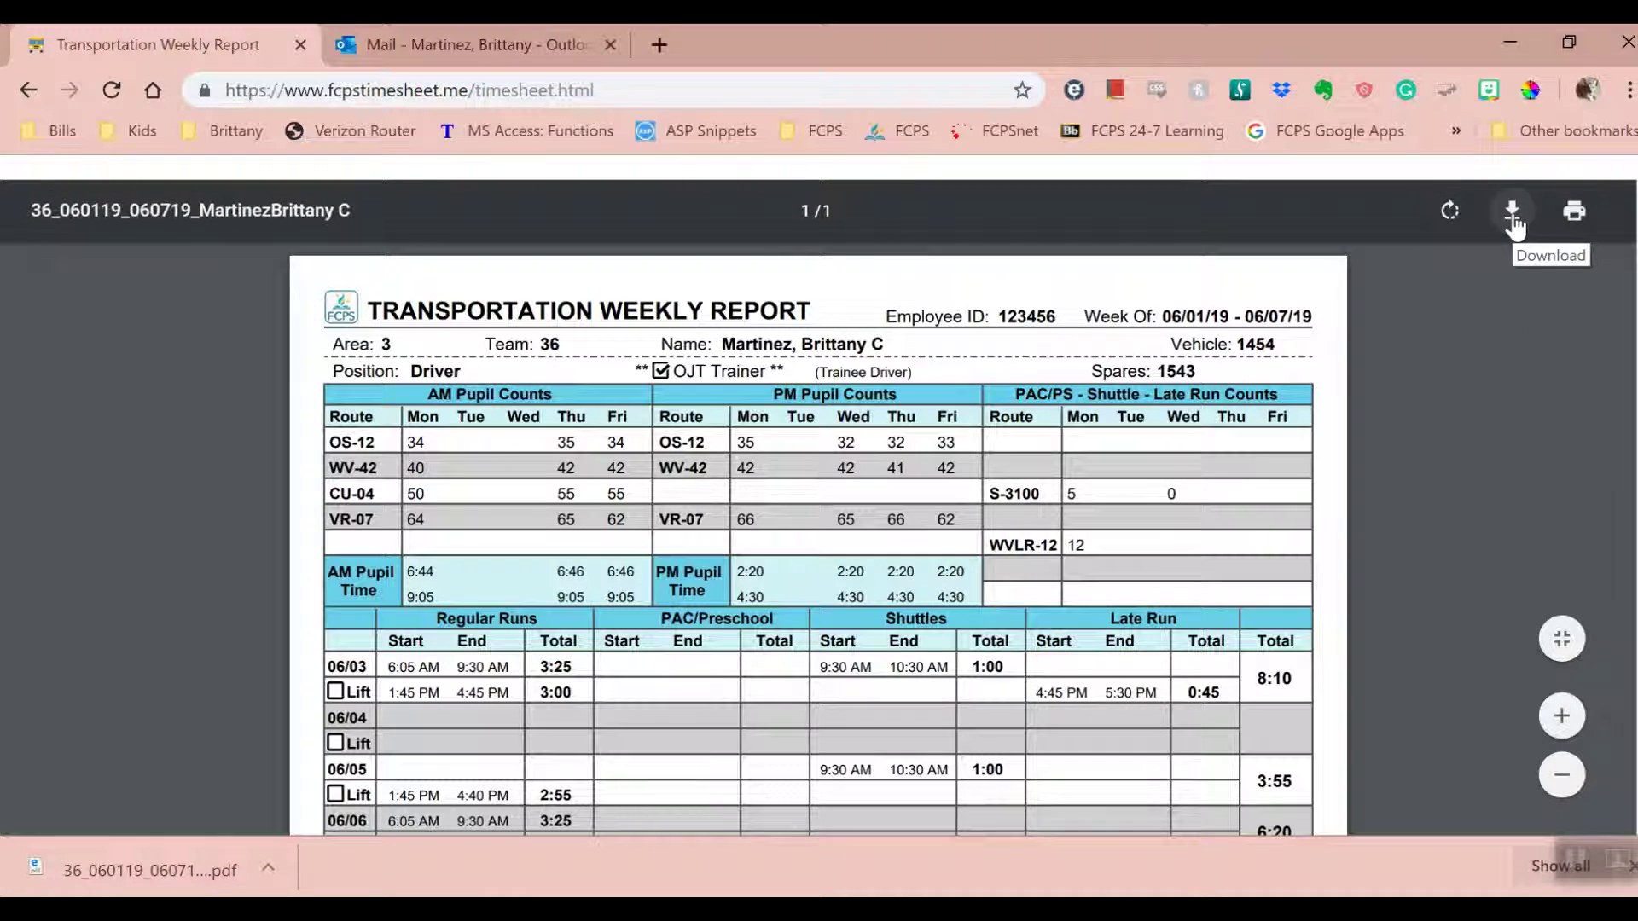
# - Save another copy of the timesheet PDF to Downloads as download.pdf, keeping the Adobe Acrobat Document type
pyautogui.click(1512, 215)
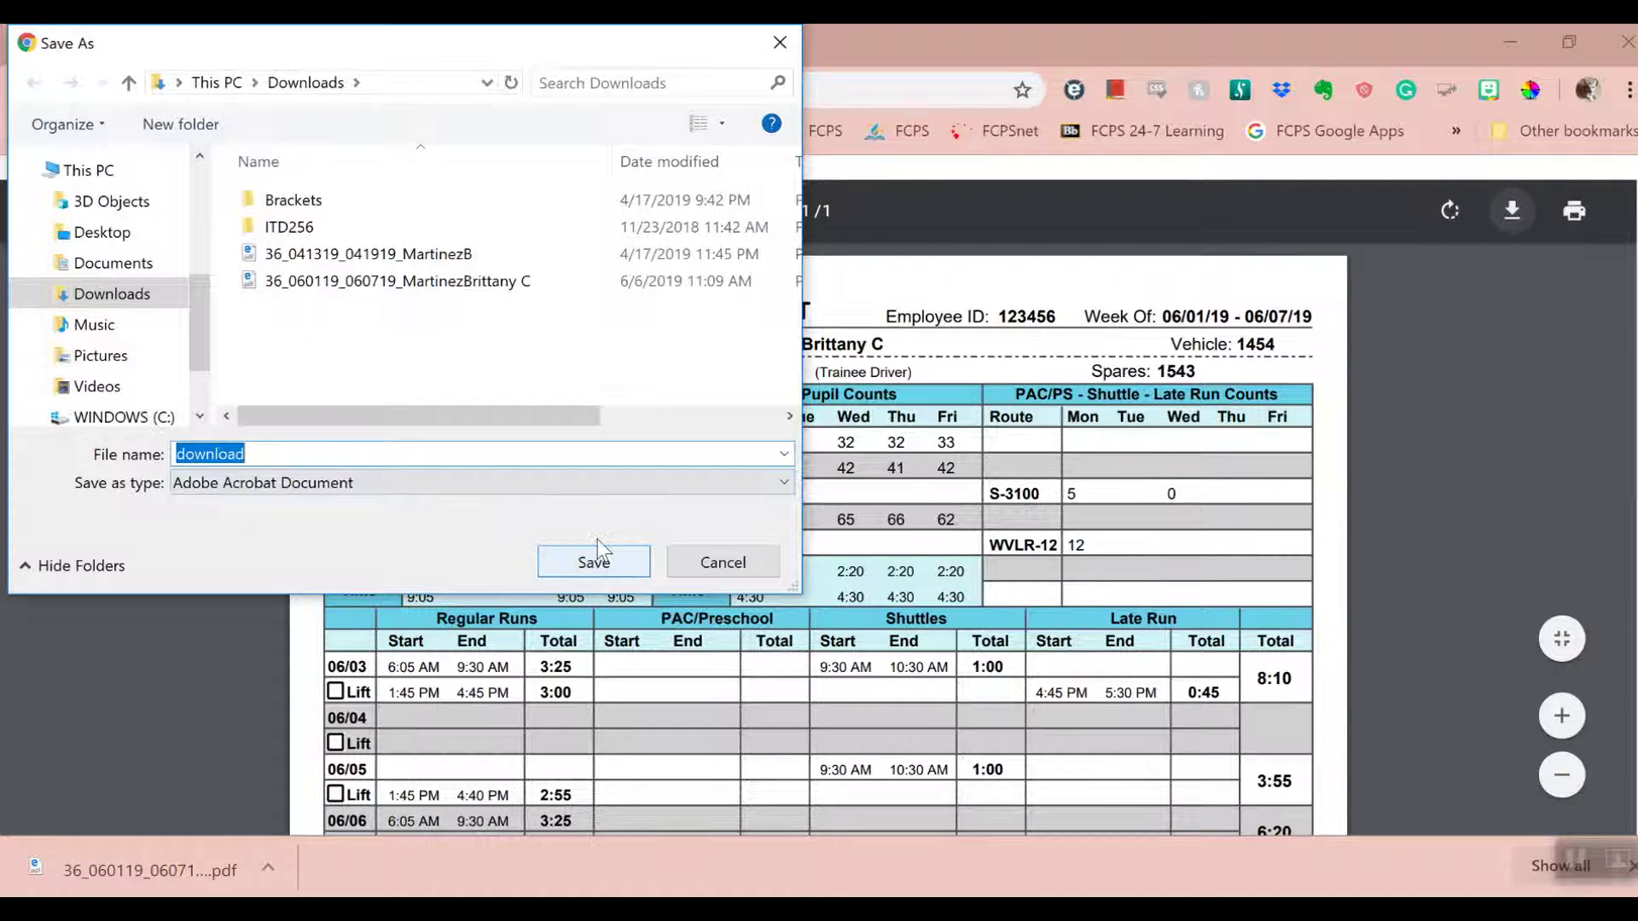
pyautogui.click(354, 491)
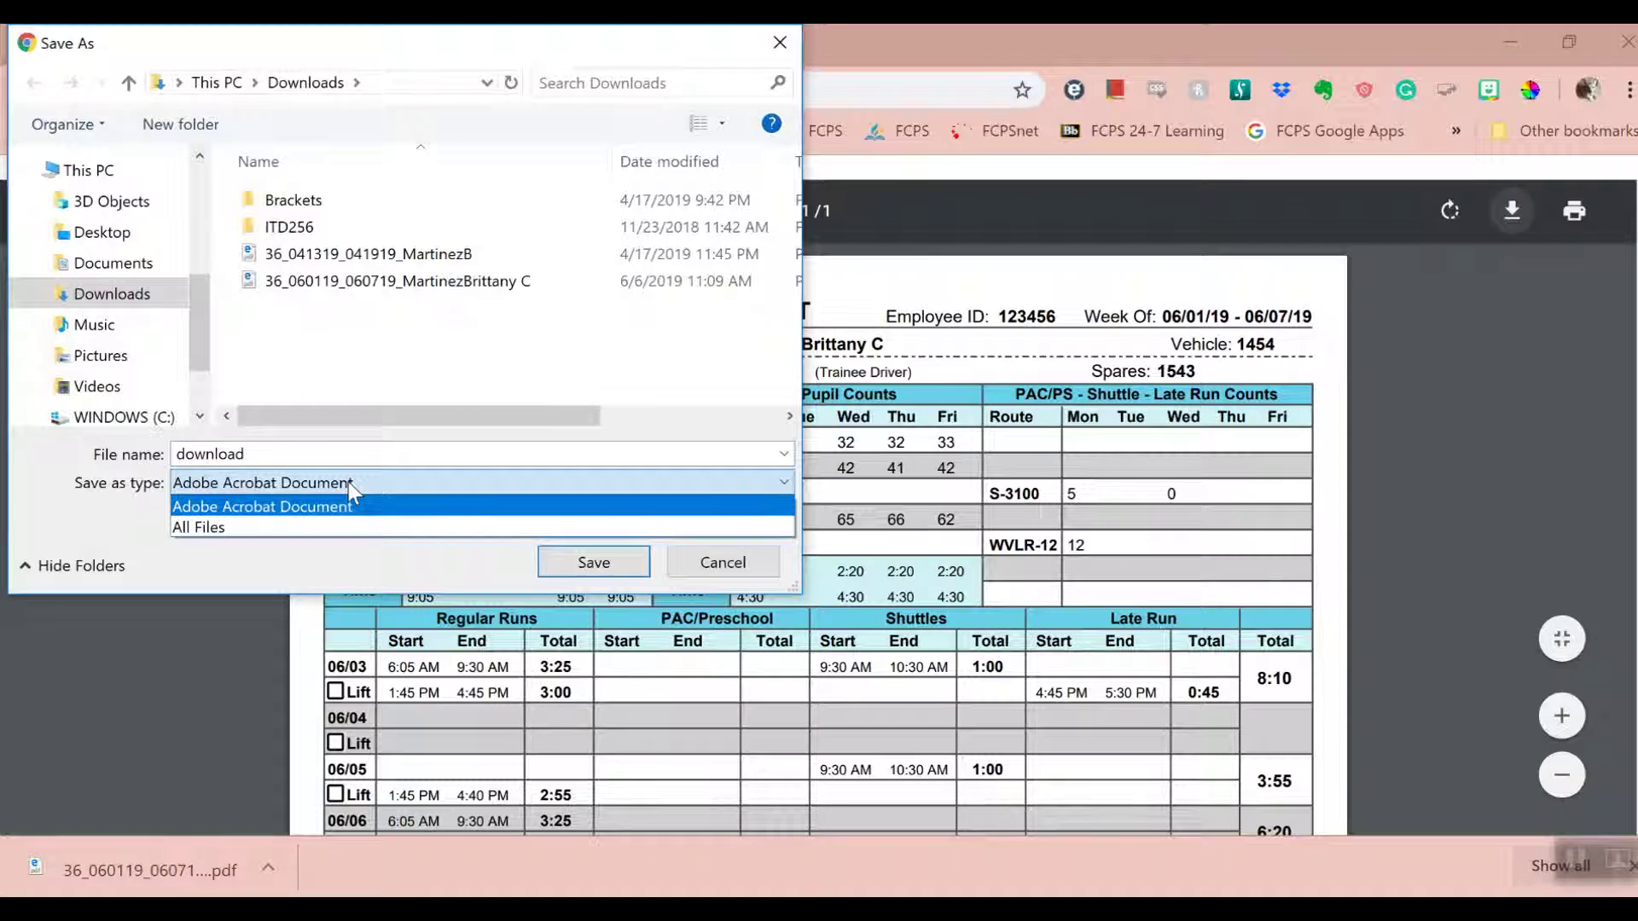
pyautogui.click(354, 491)
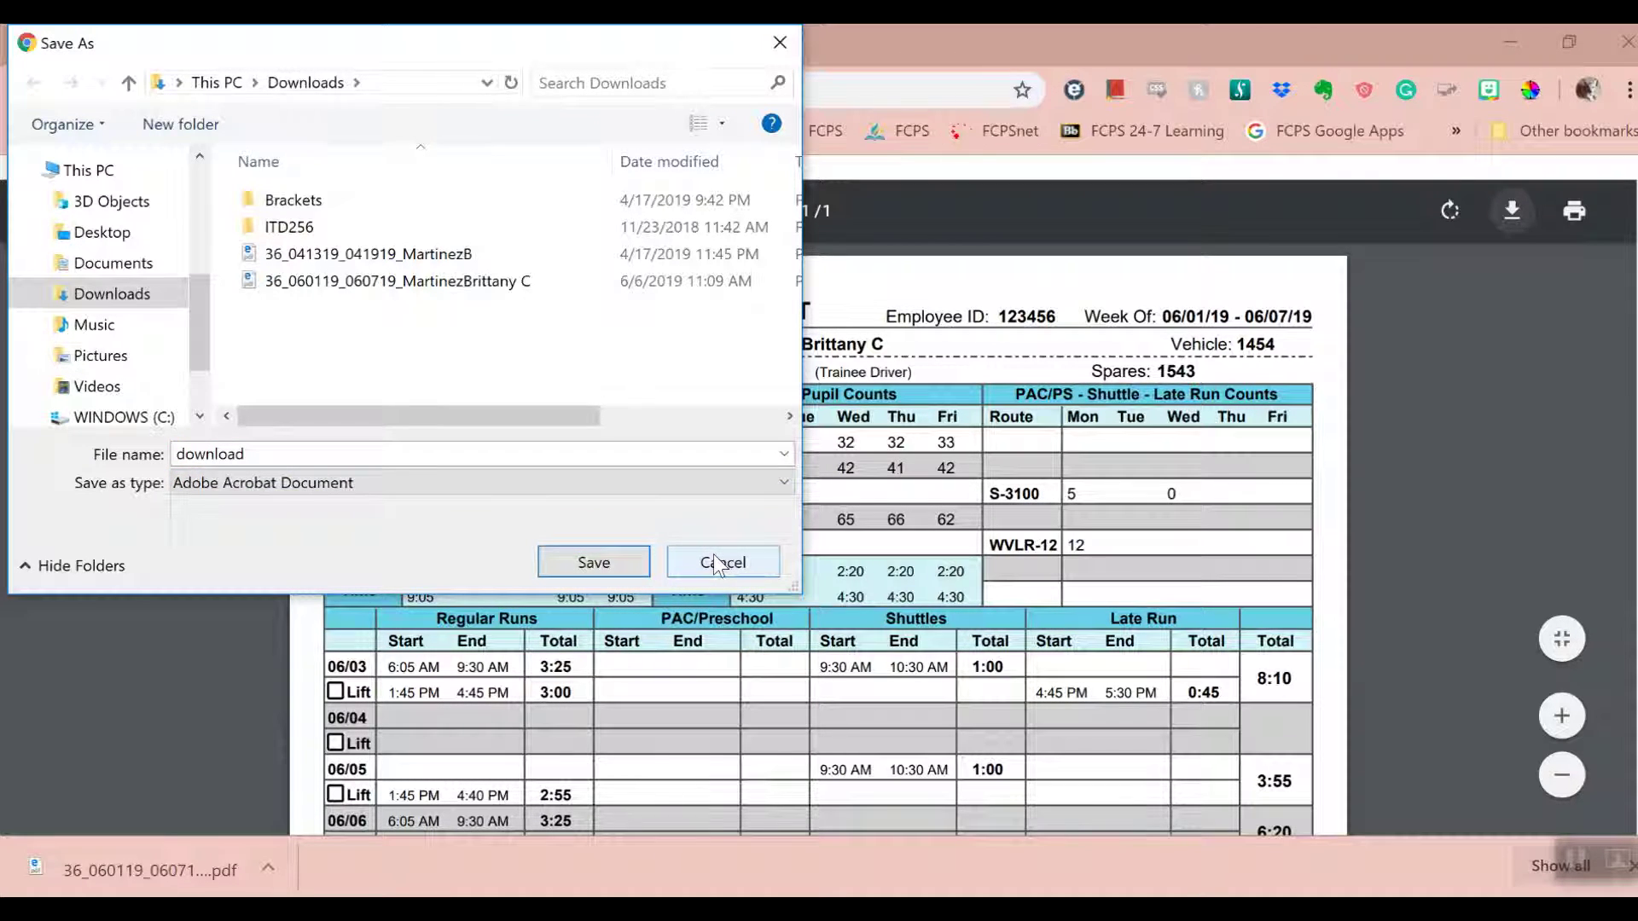
pyautogui.click(321, 451)
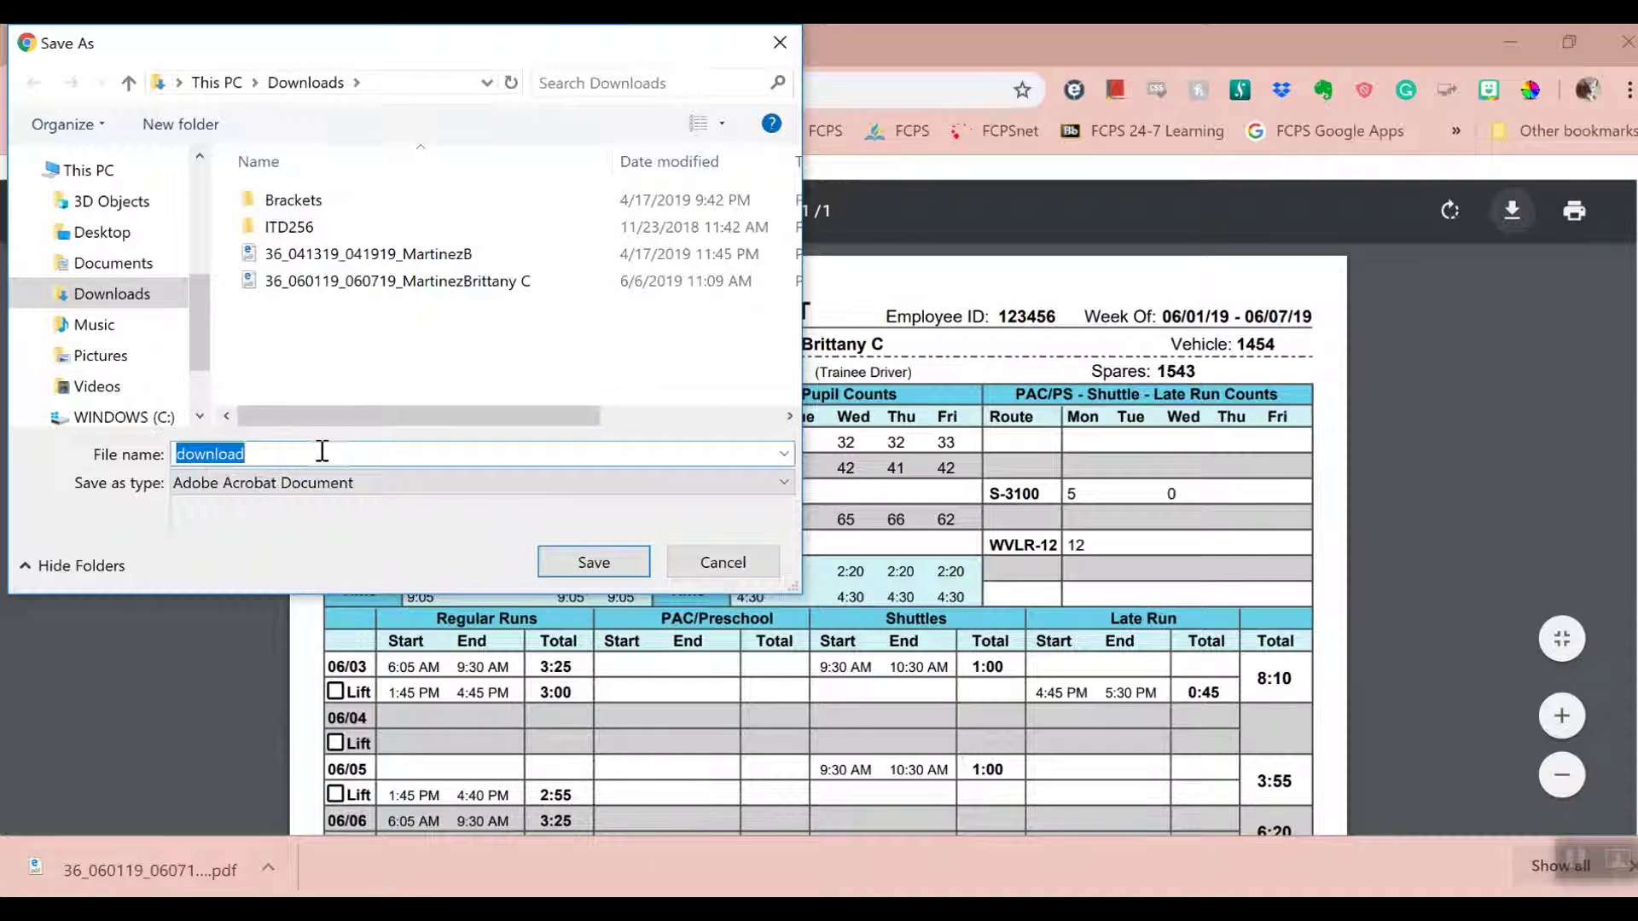
pyautogui.click(322, 452)
pyautogui.write('.pdf')
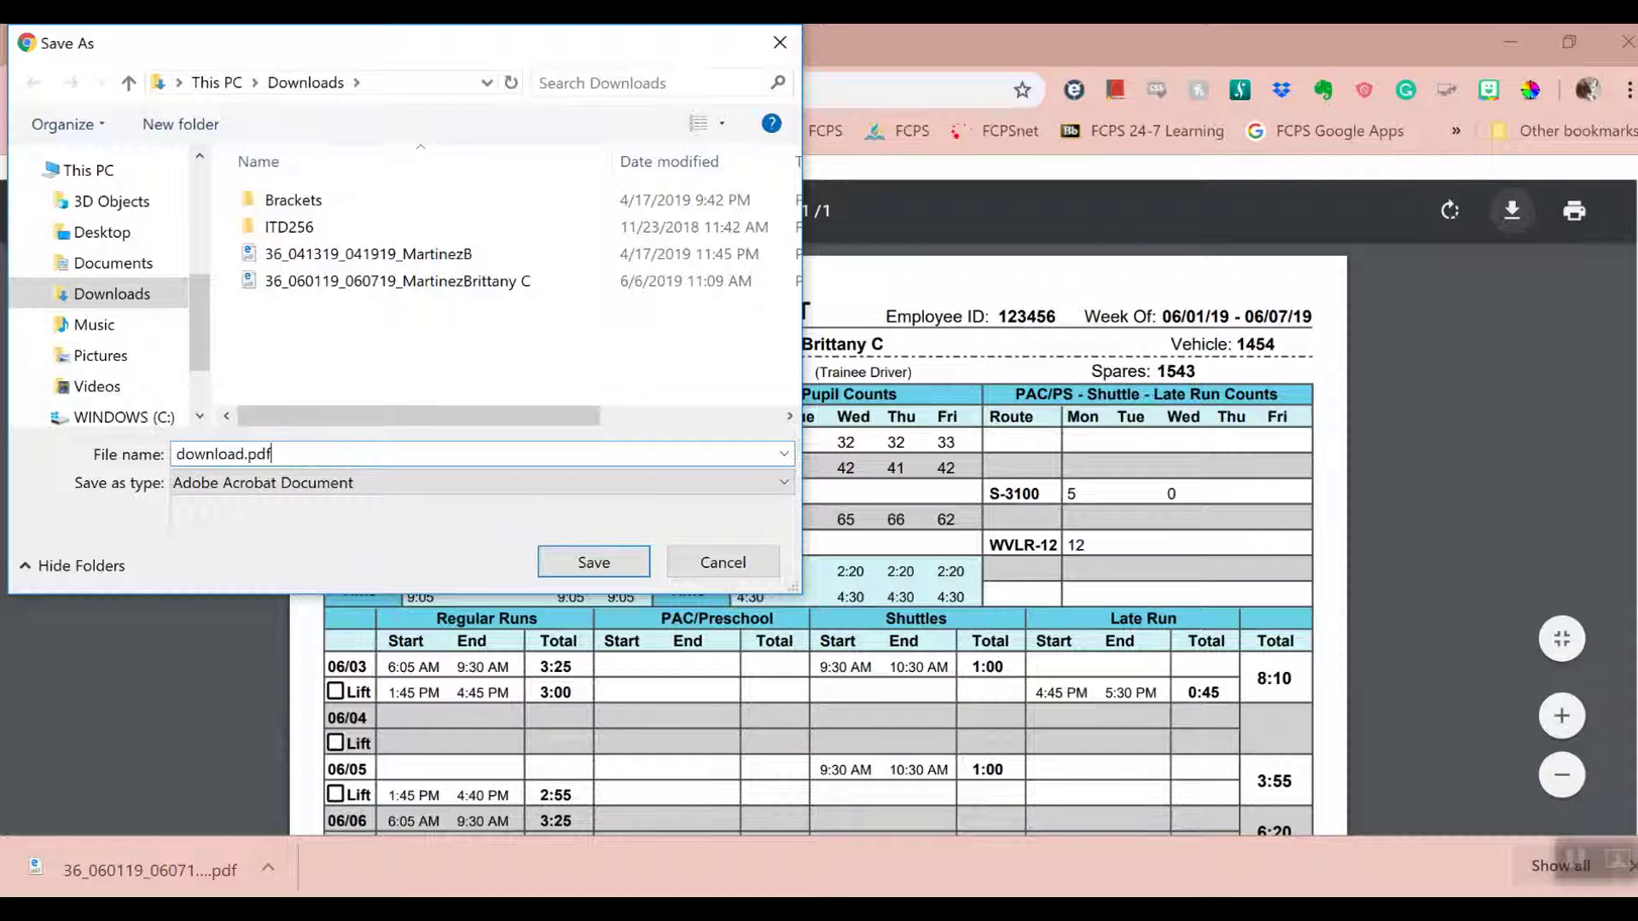
pyautogui.click(608, 558)
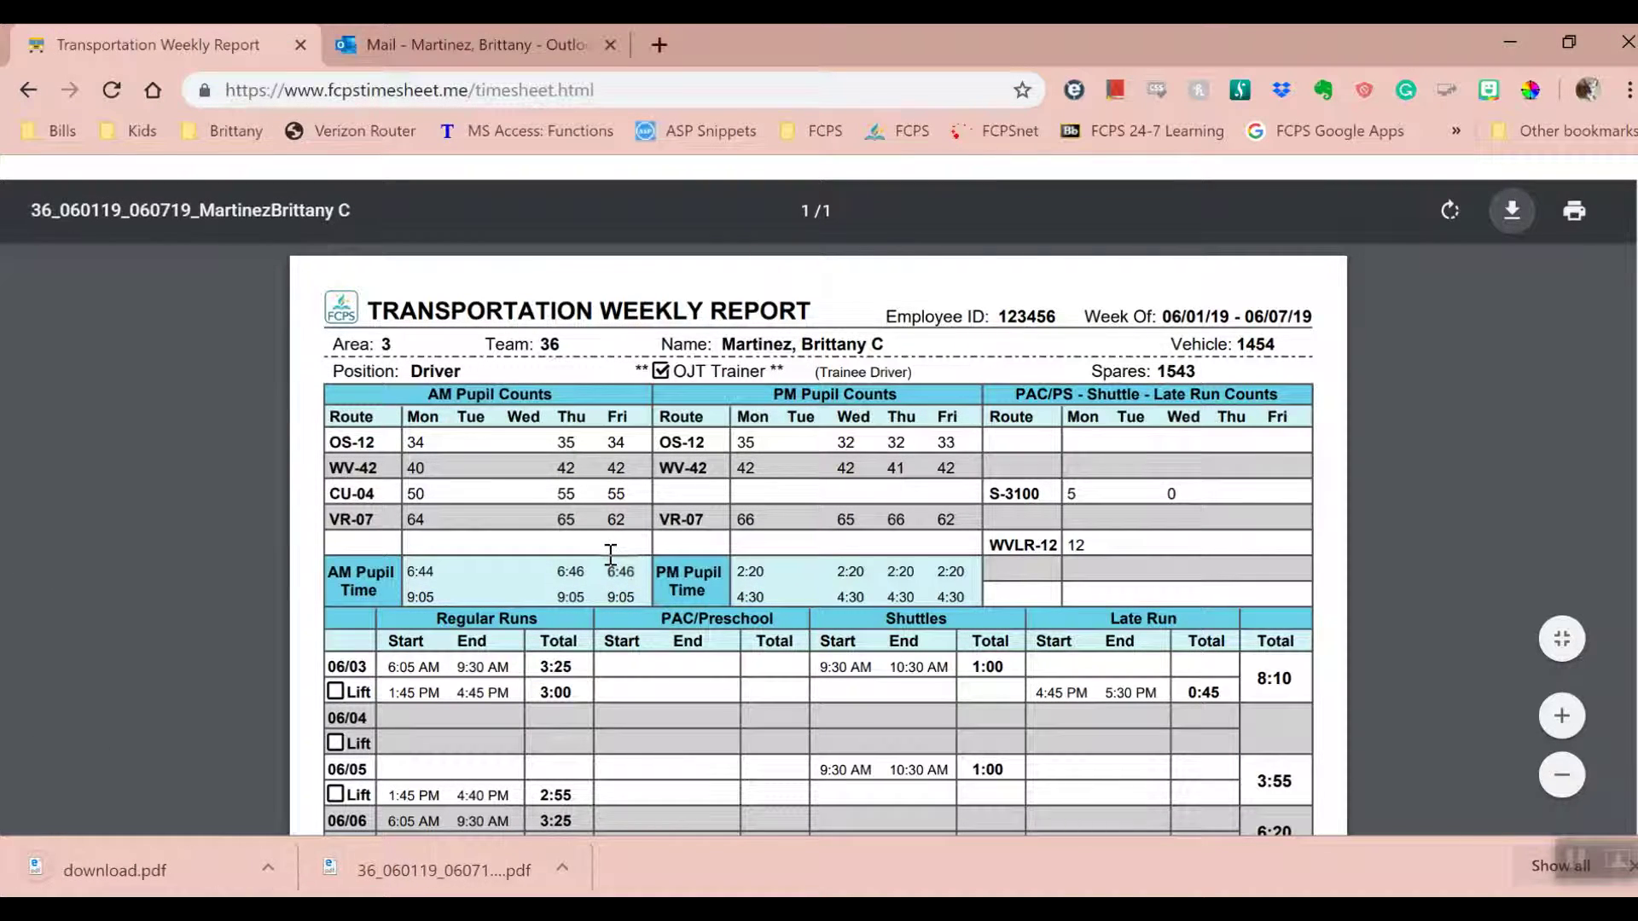
# - Go from the Fairfax County Public Schools site's Employee Resources page to the Office 365 e-mail sign-in
pyautogui.click(426, 49)
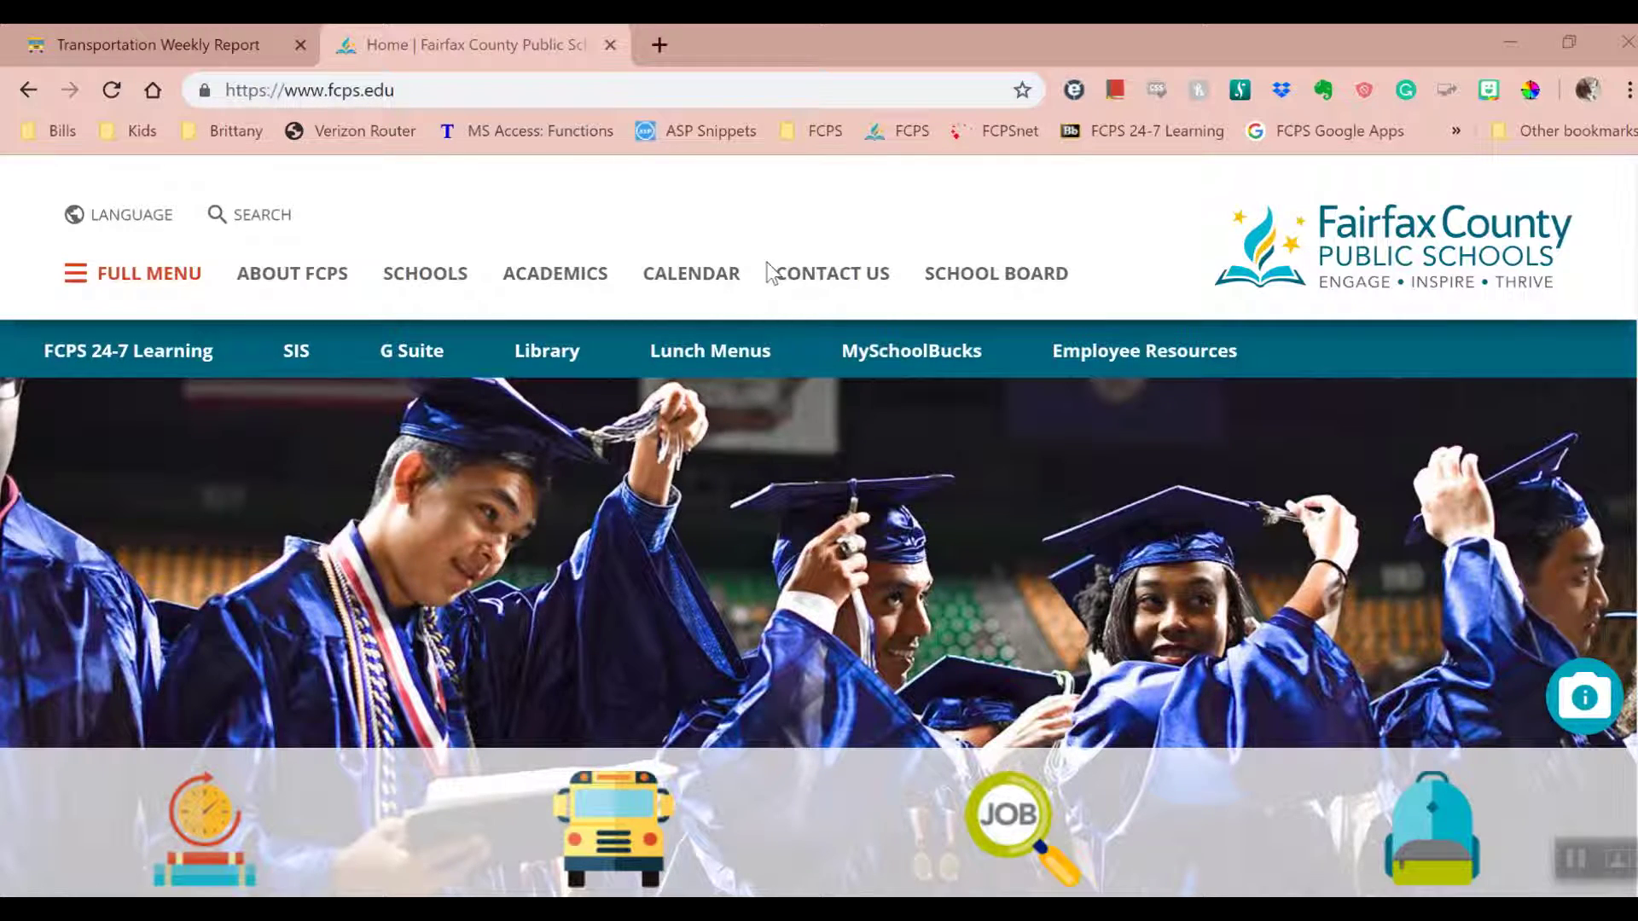
pyautogui.click(1115, 365)
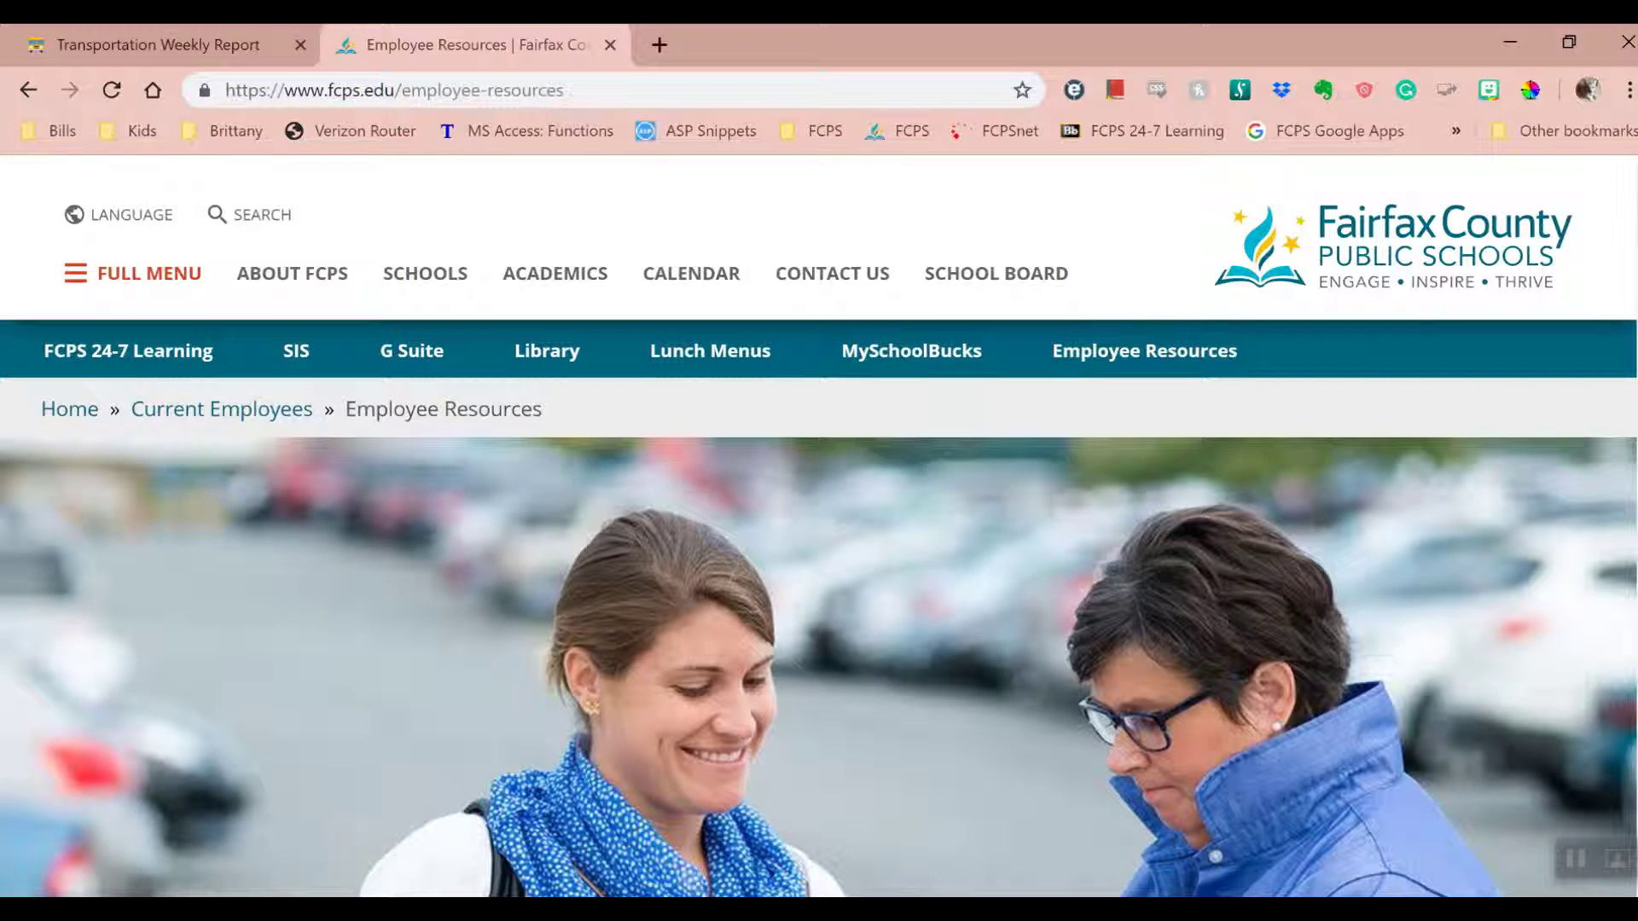
pyautogui.scroll(-5, 819, 525)
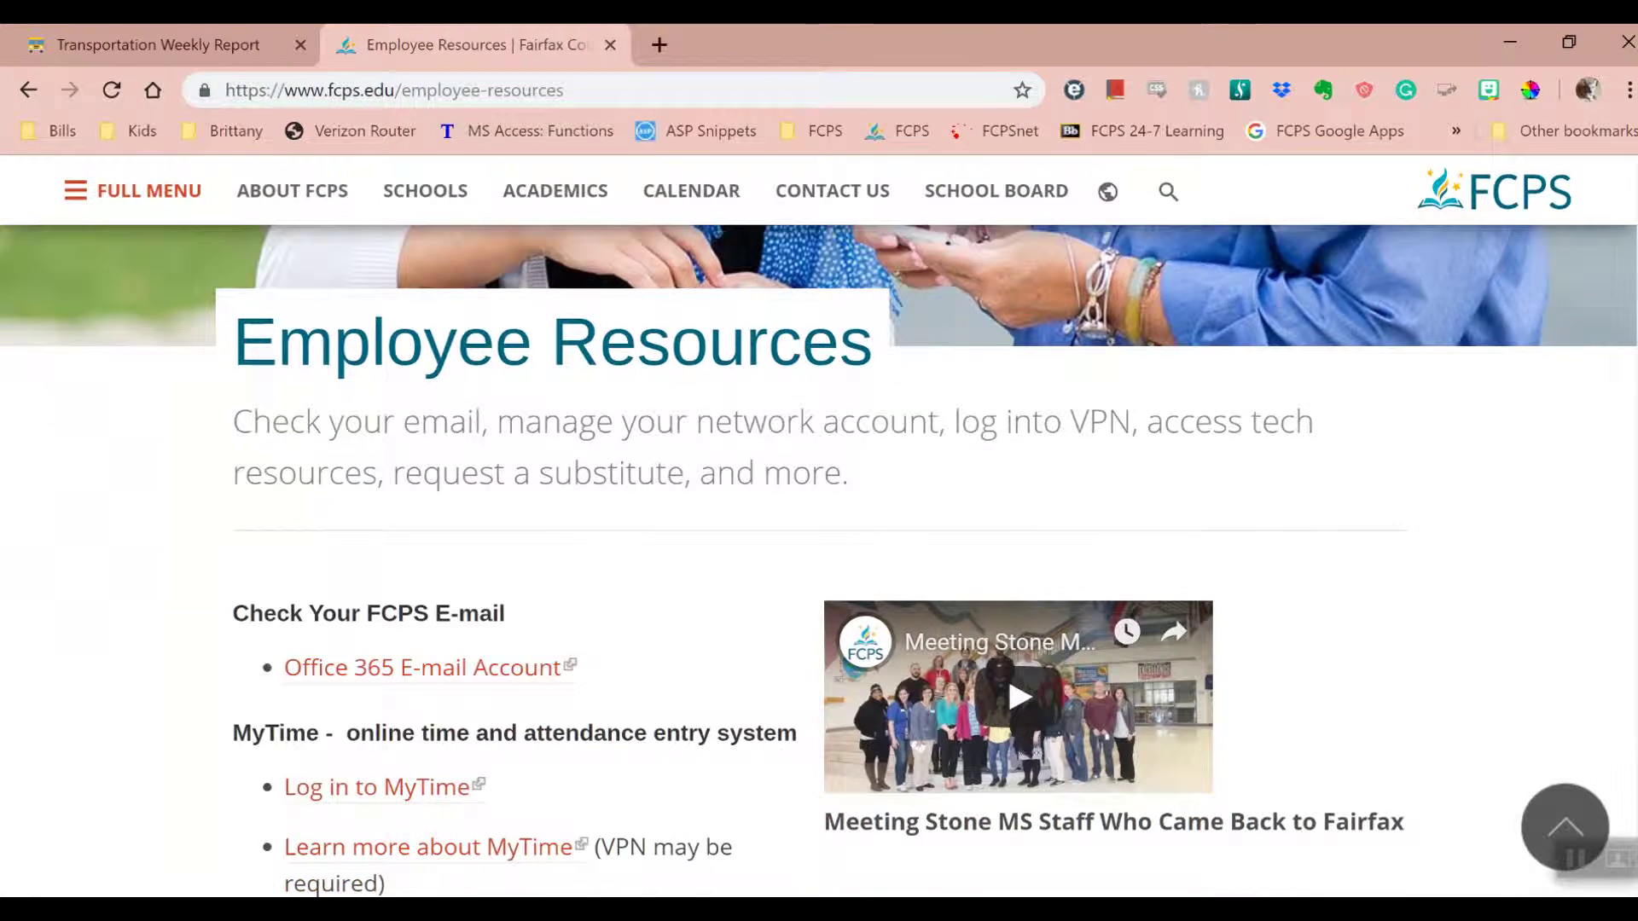
pyautogui.scroll(-2, 819, 525)
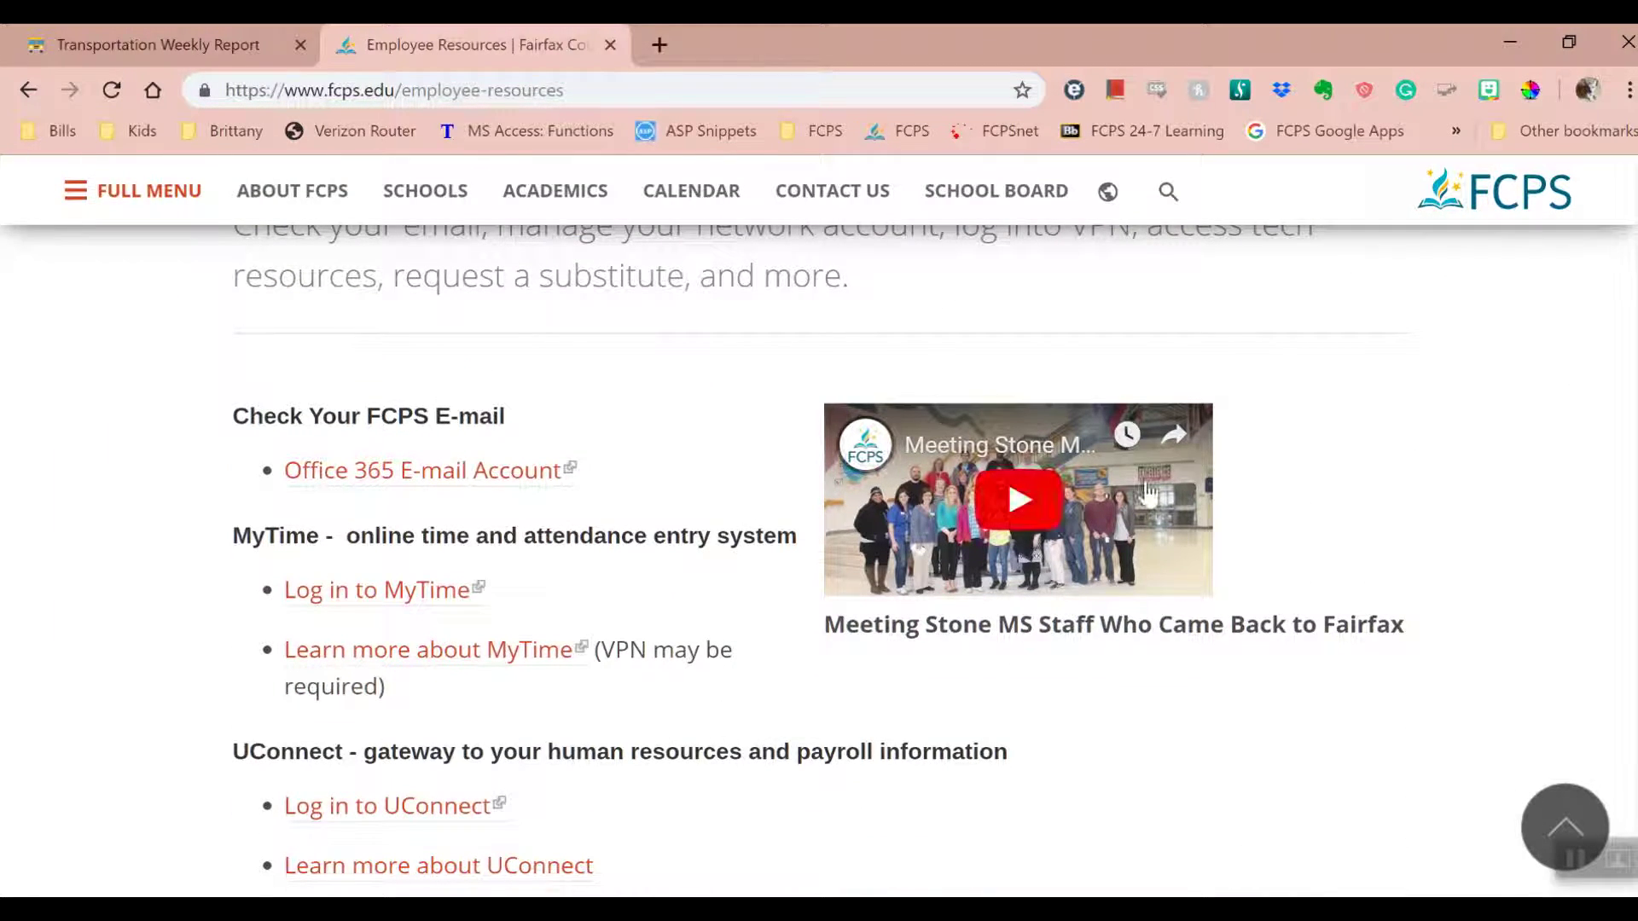
pyautogui.click(534, 474)
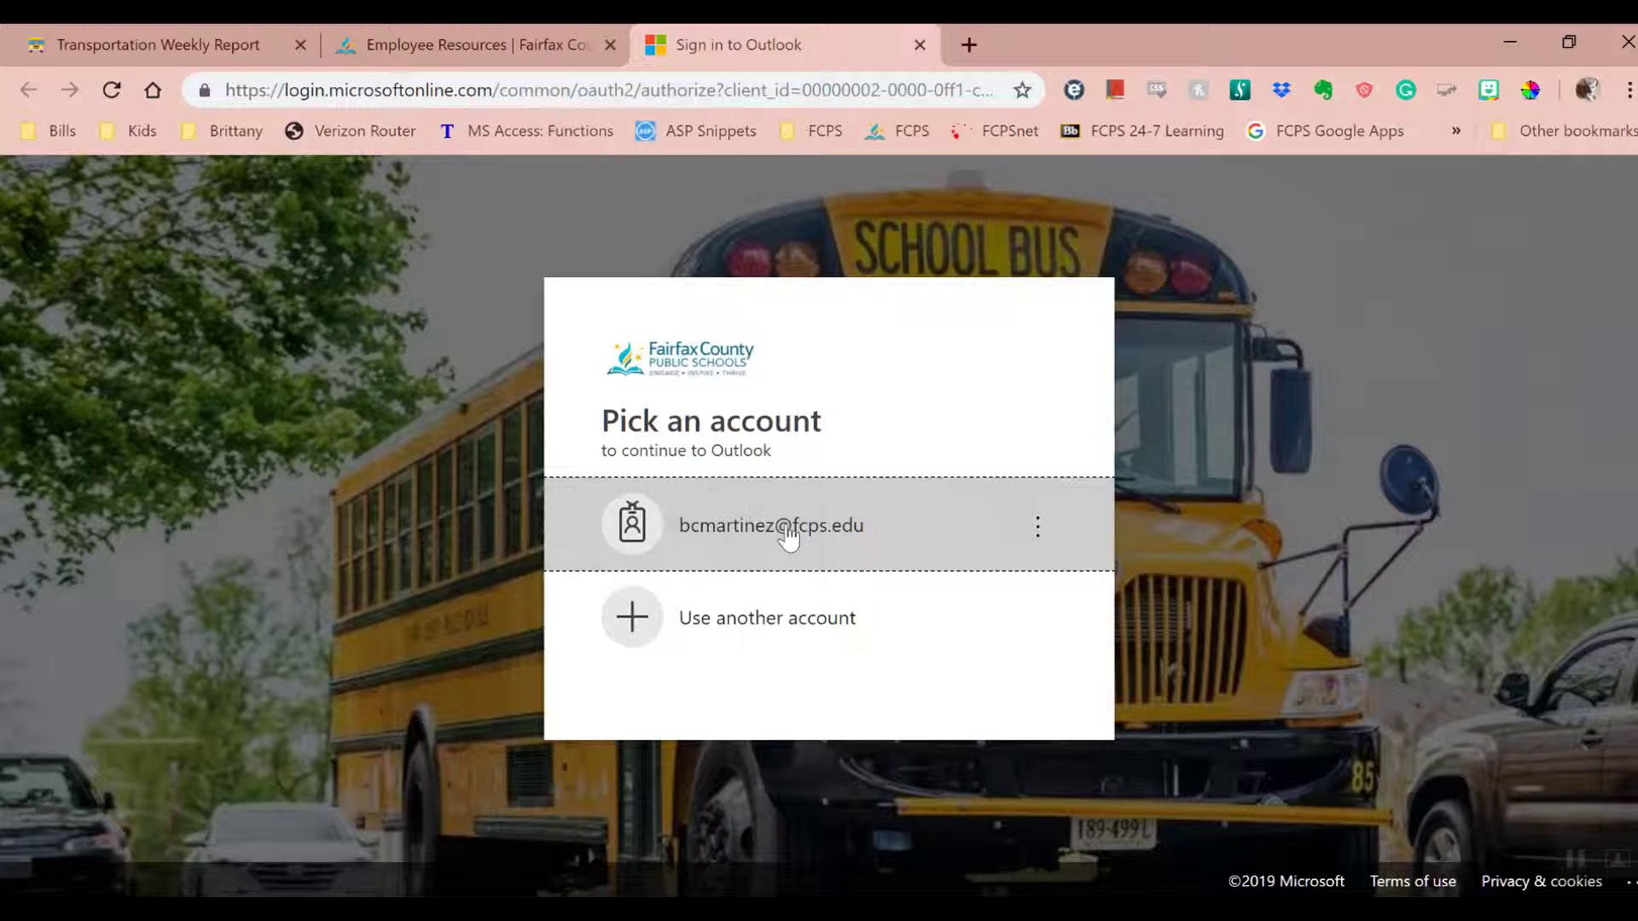
# - Sign in with the school account and its password, declining to stay signed in
pyautogui.click(788, 538)
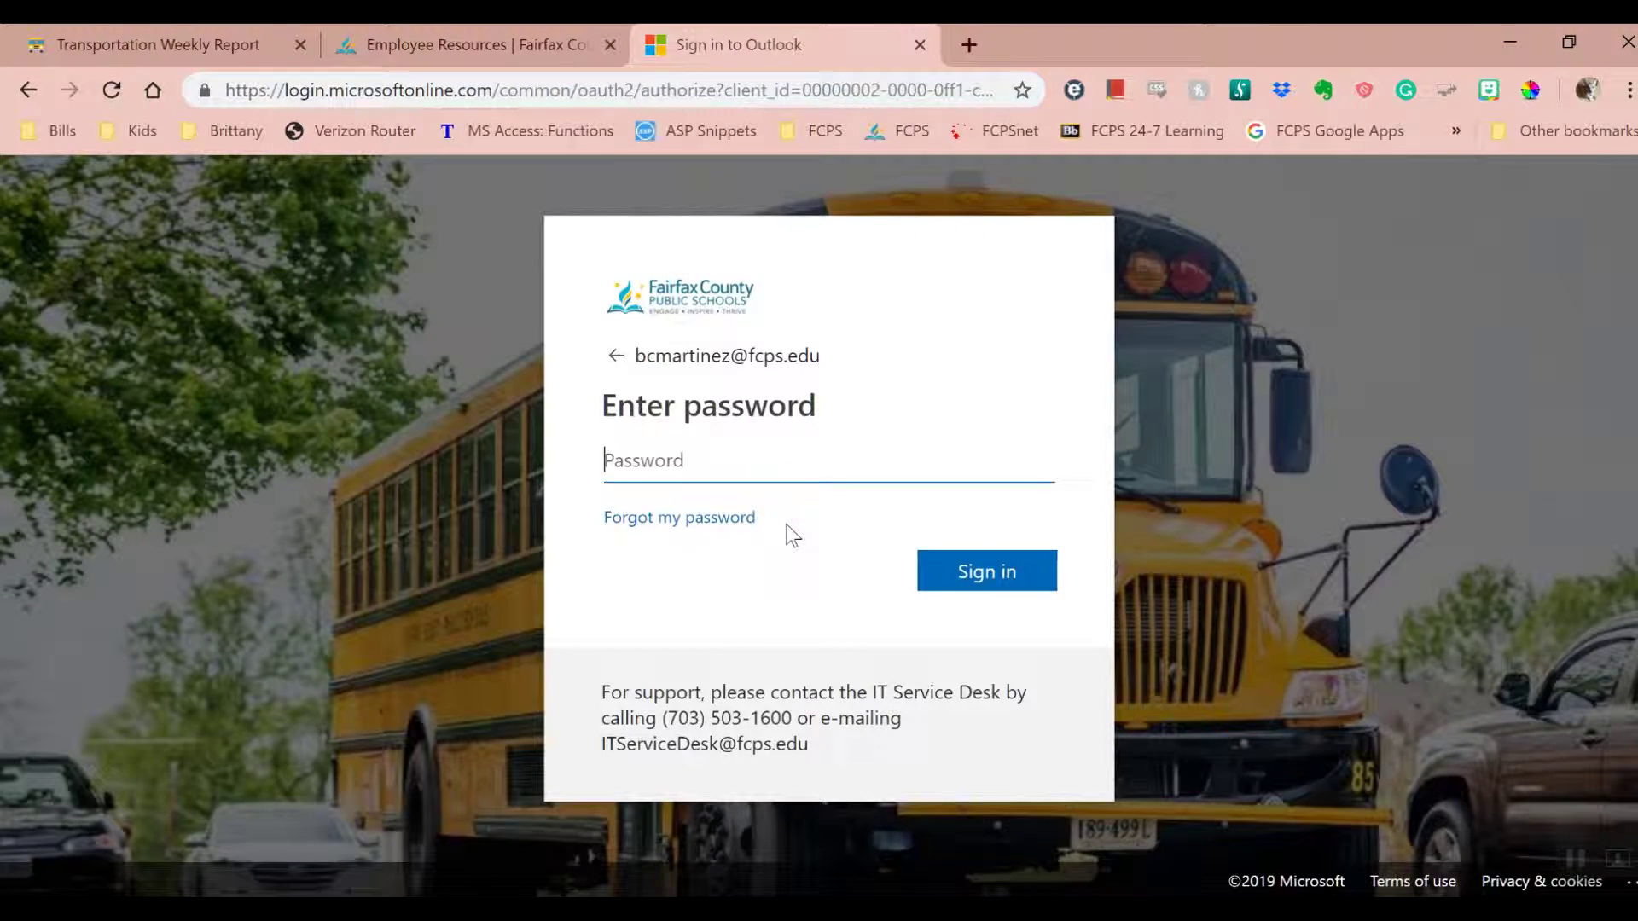
pyautogui.write('••••••••••')
pyautogui.click(986, 575)
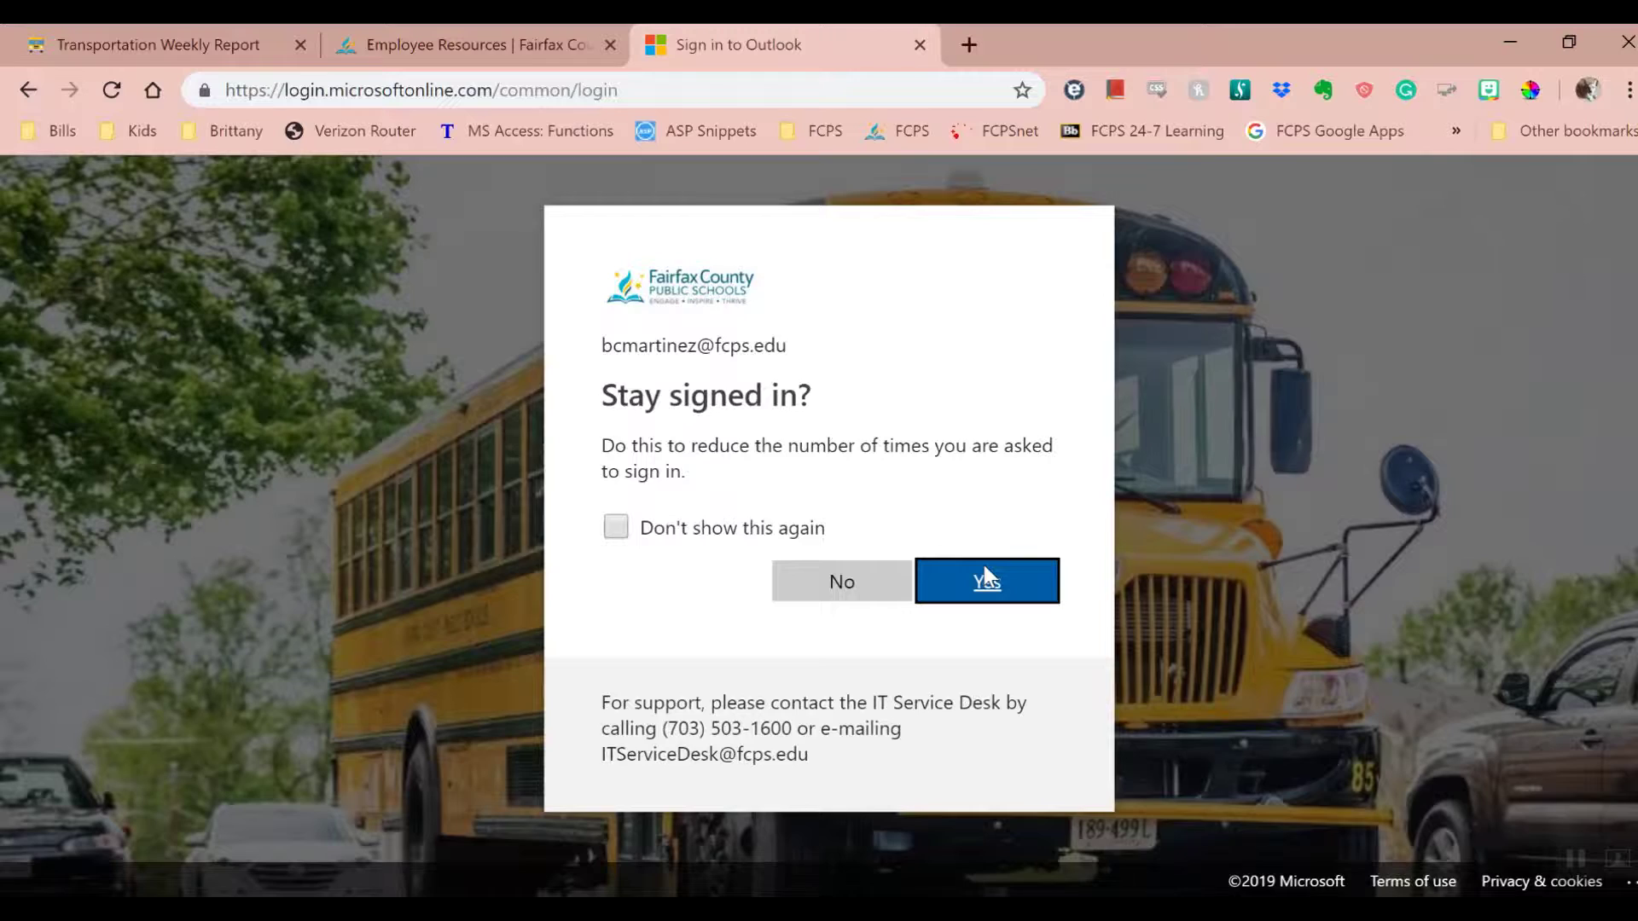
pyautogui.click(842, 589)
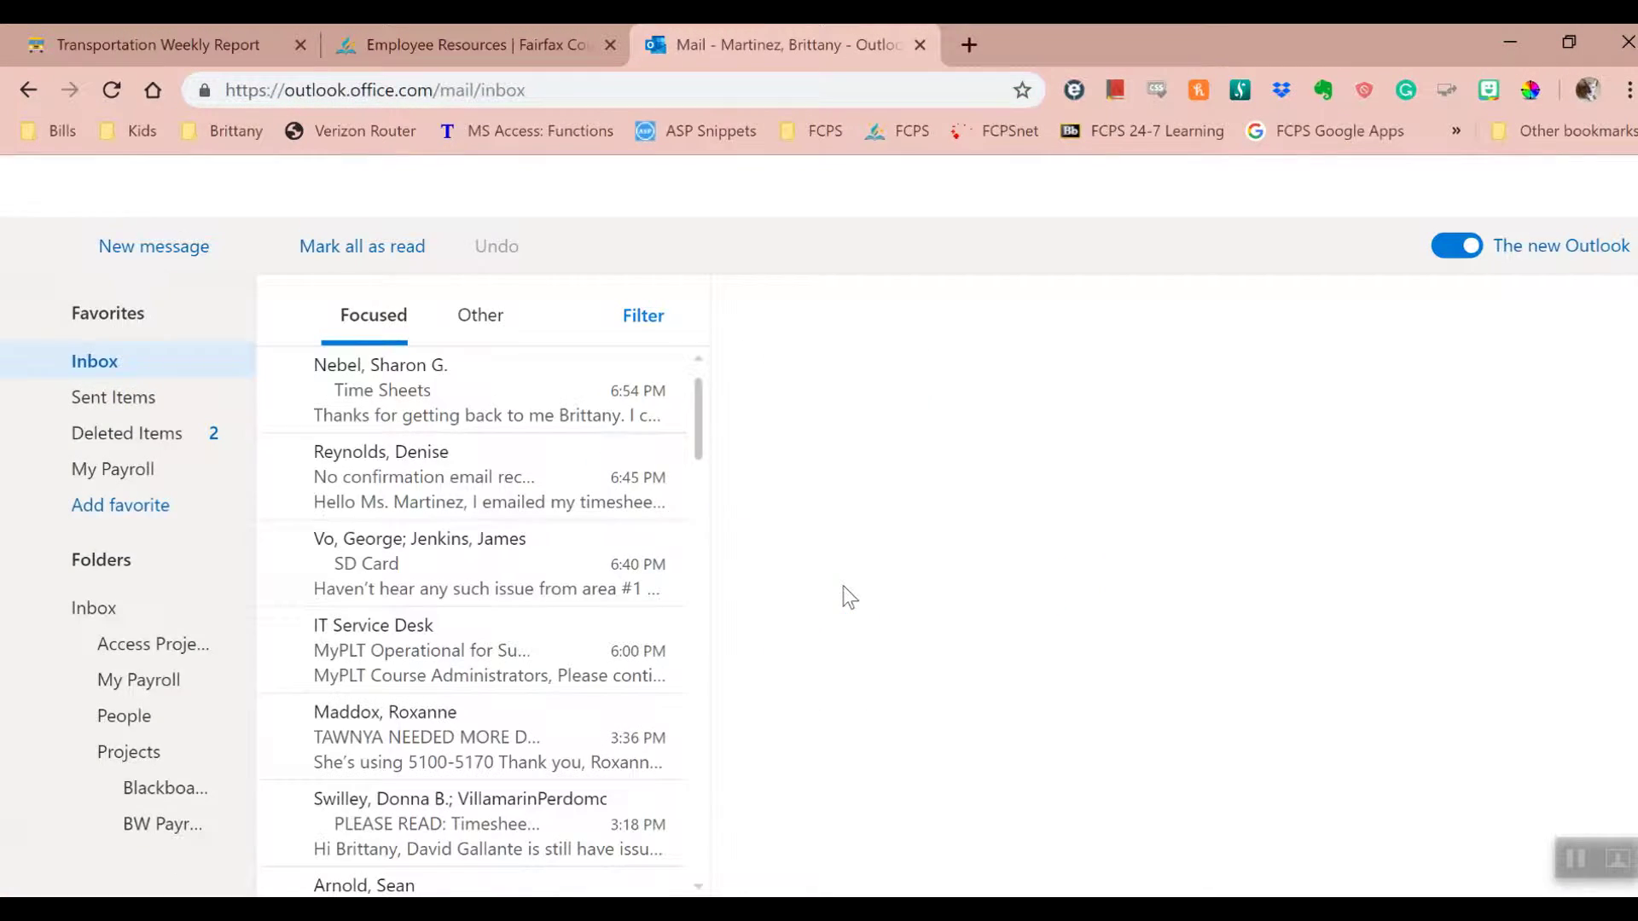
# - Write a pop-out message to TransTimeSheet with subject 'Timesheet' and body 'My timesheet'
pyautogui.click(162, 249)
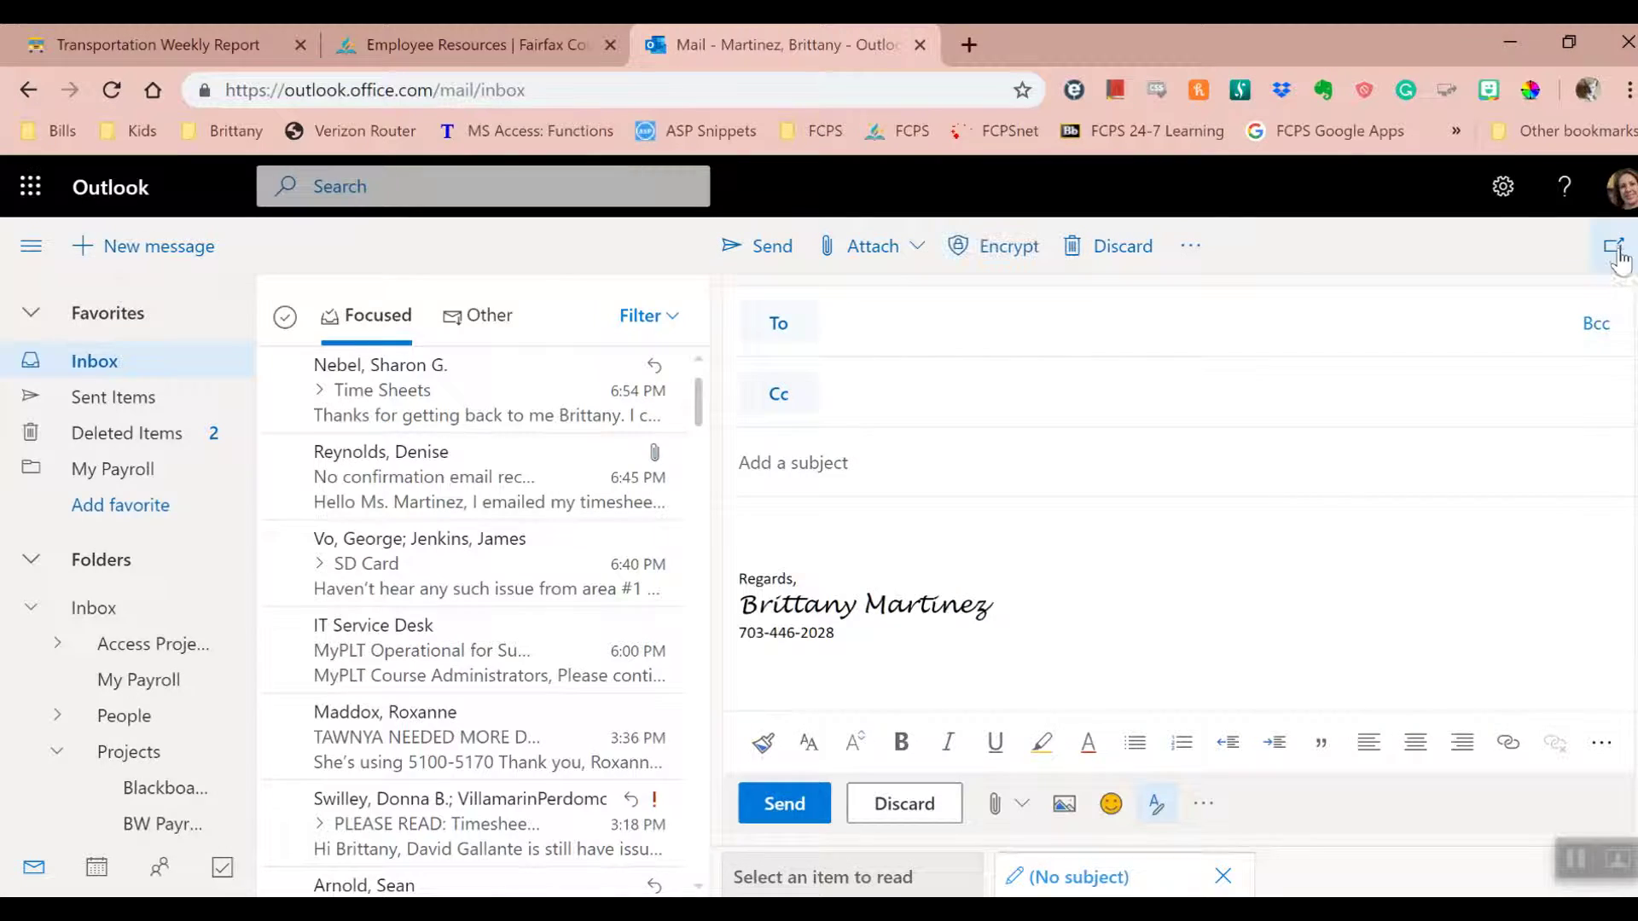
pyautogui.click(1615, 247)
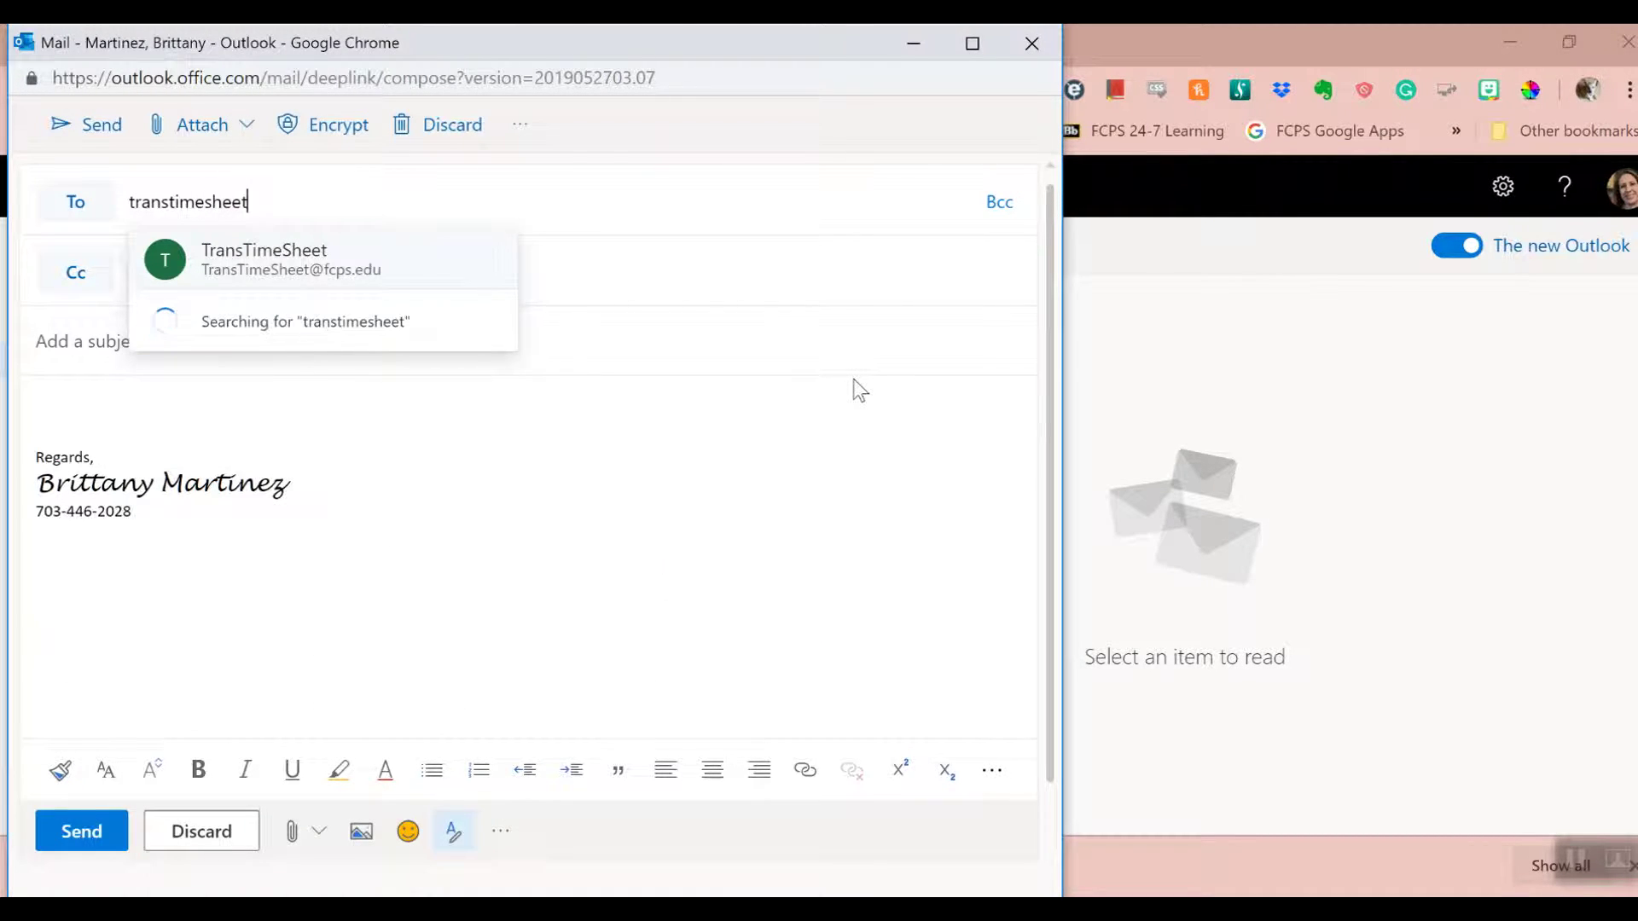
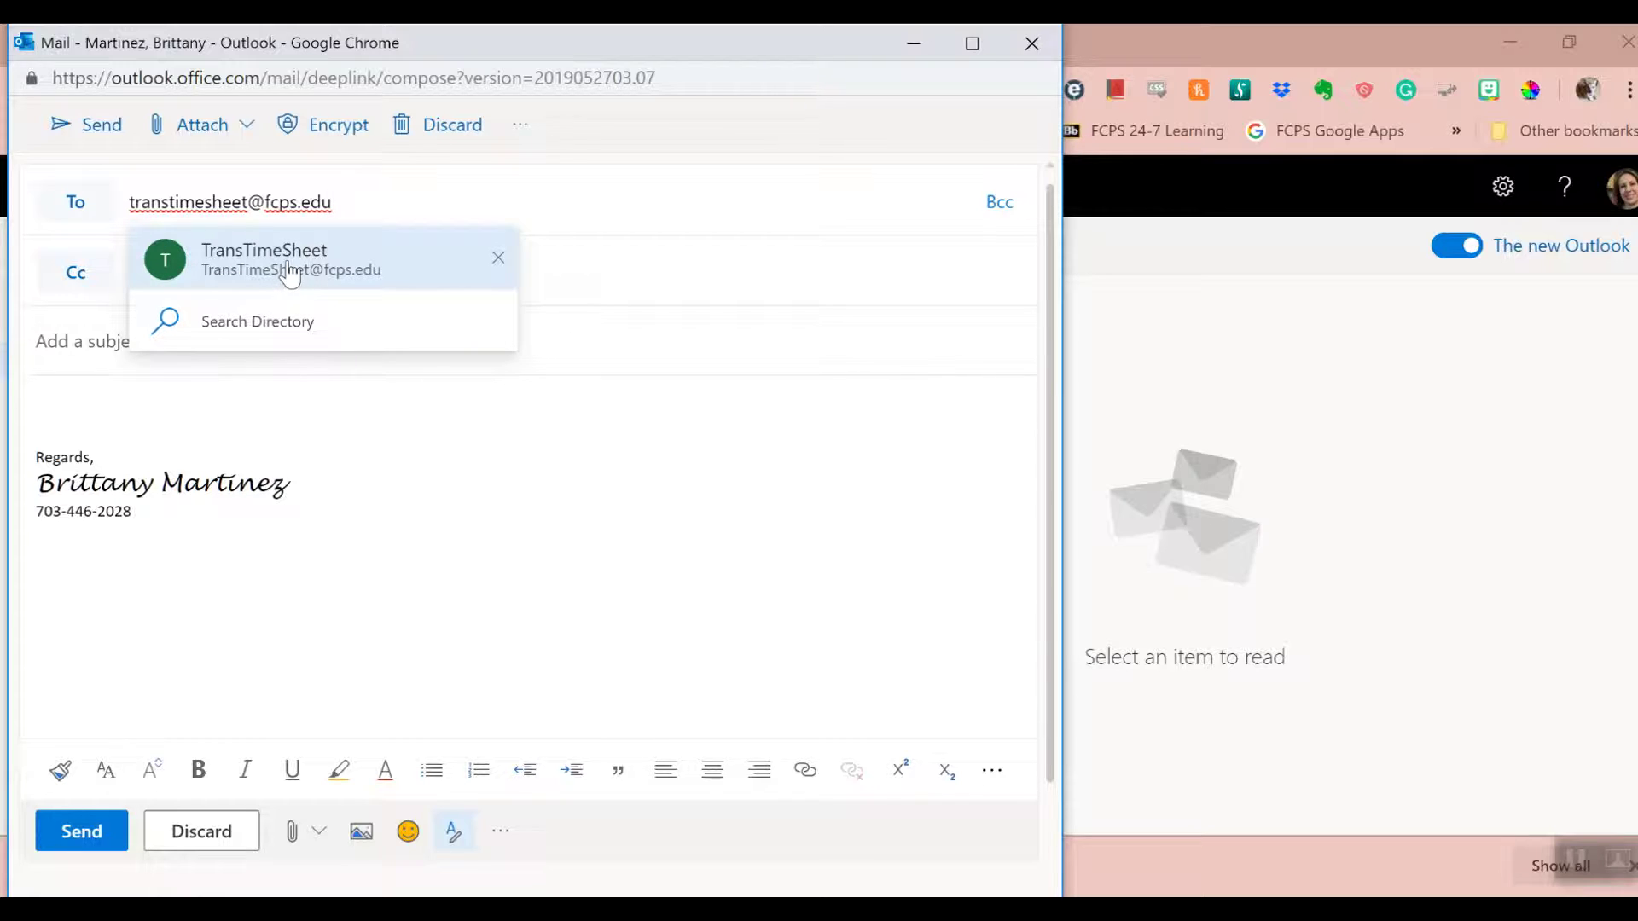
pyautogui.click(394, 268)
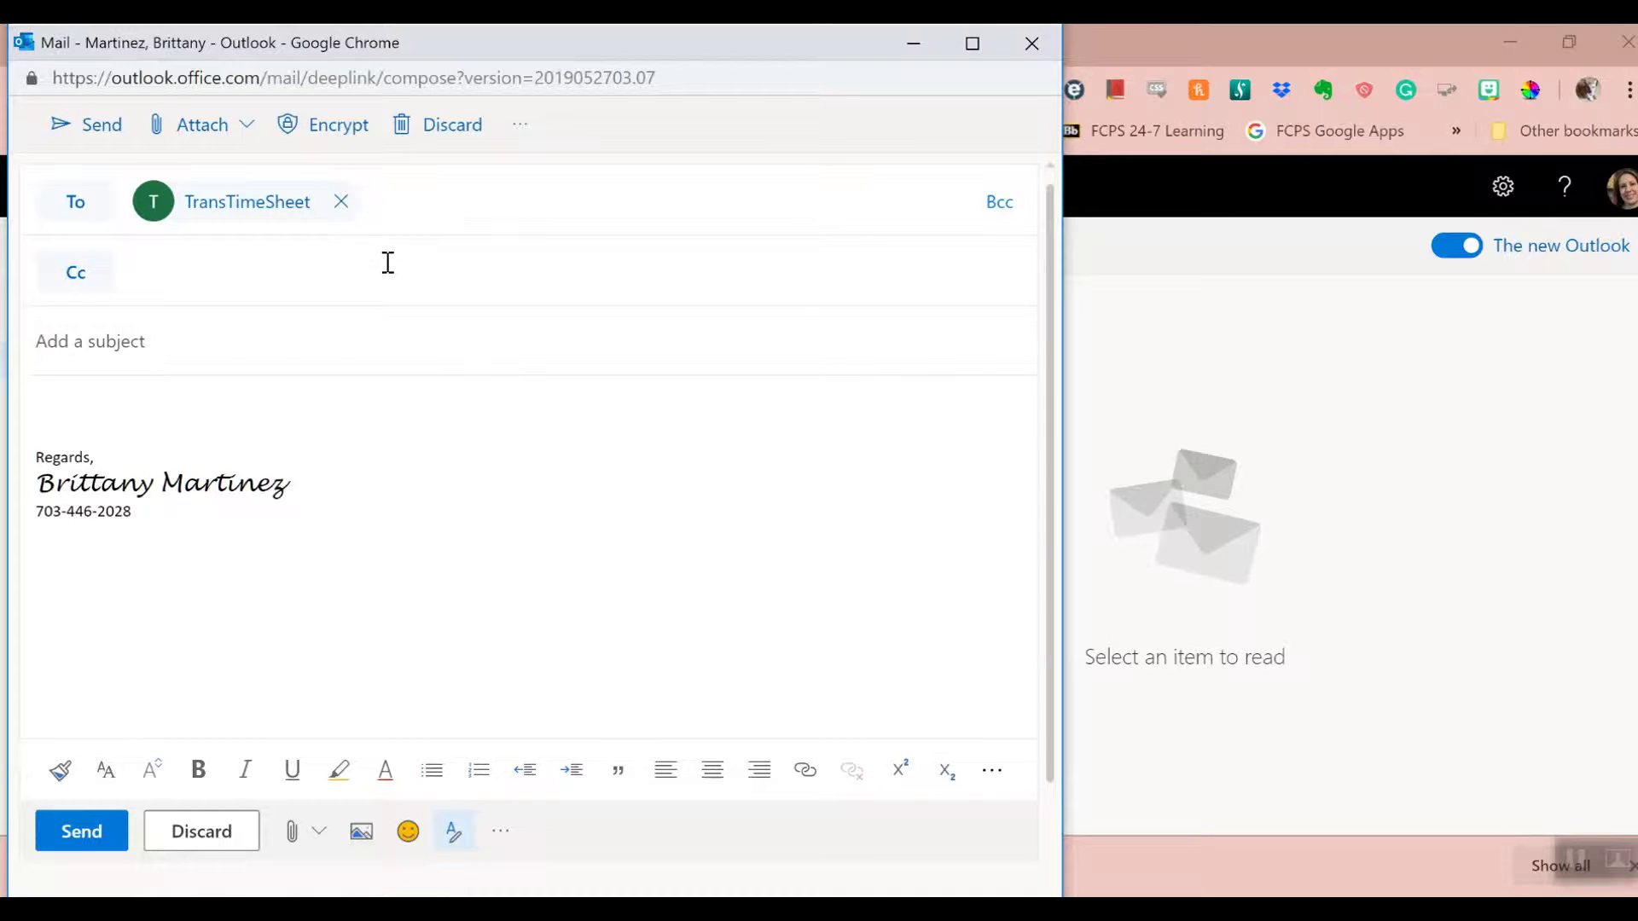
pyautogui.click(274, 333)
pyautogui.write('Timesheet')
pyautogui.click(153, 409)
pyautogui.write('My timesheet')
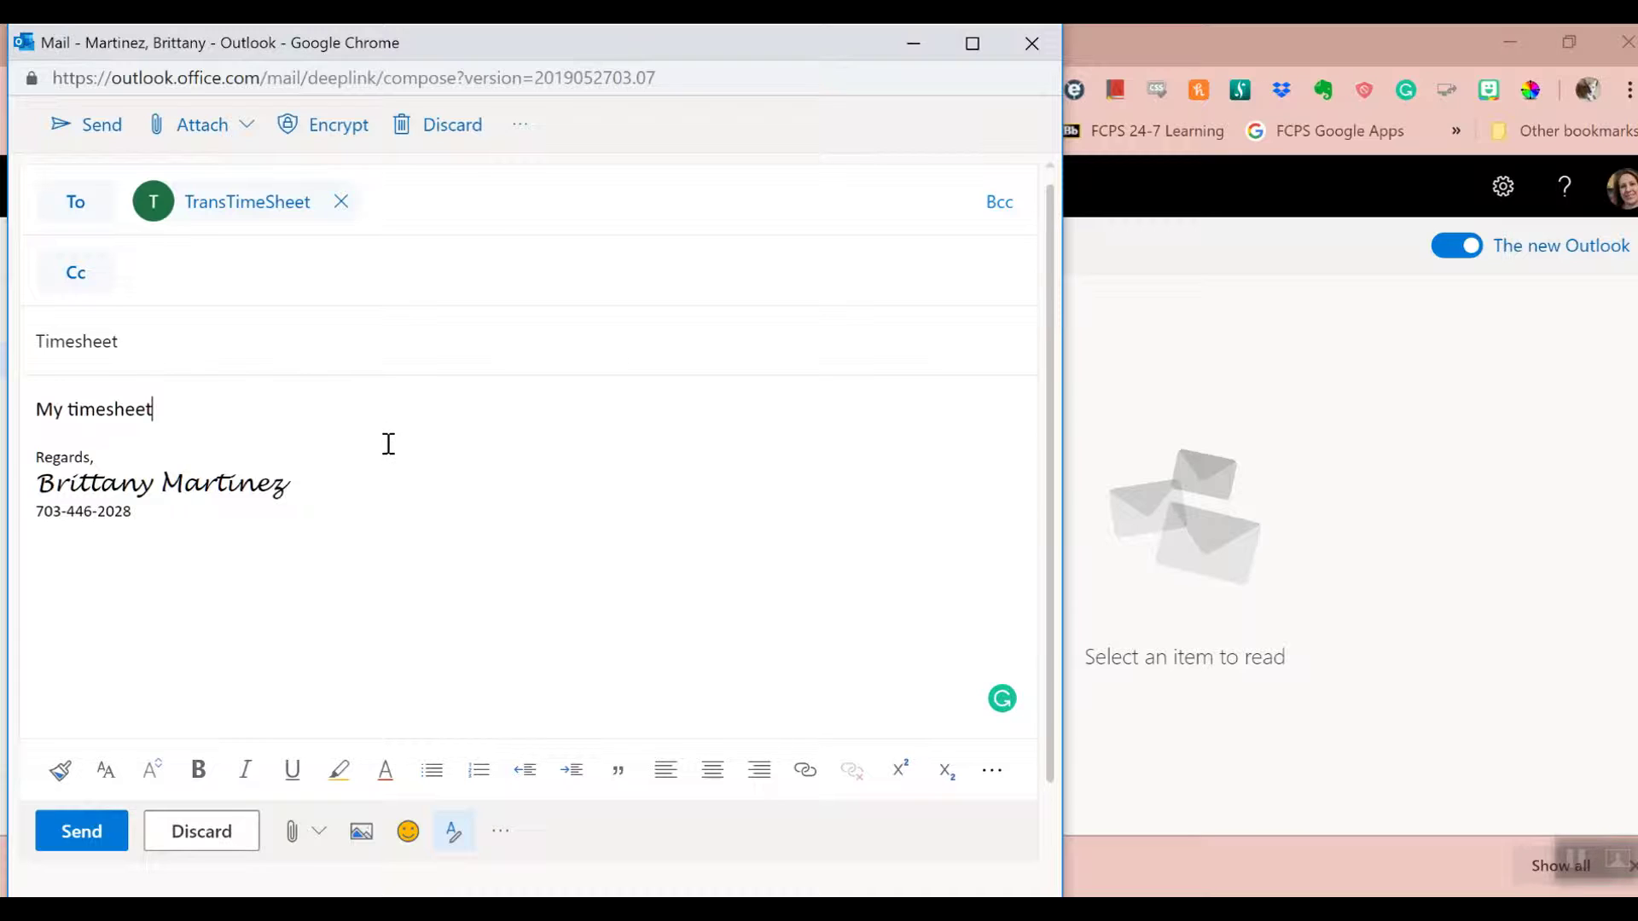
# - Attach the June 1–7 timesheet PDF from Downloads and send the message
pyautogui.click(246, 125)
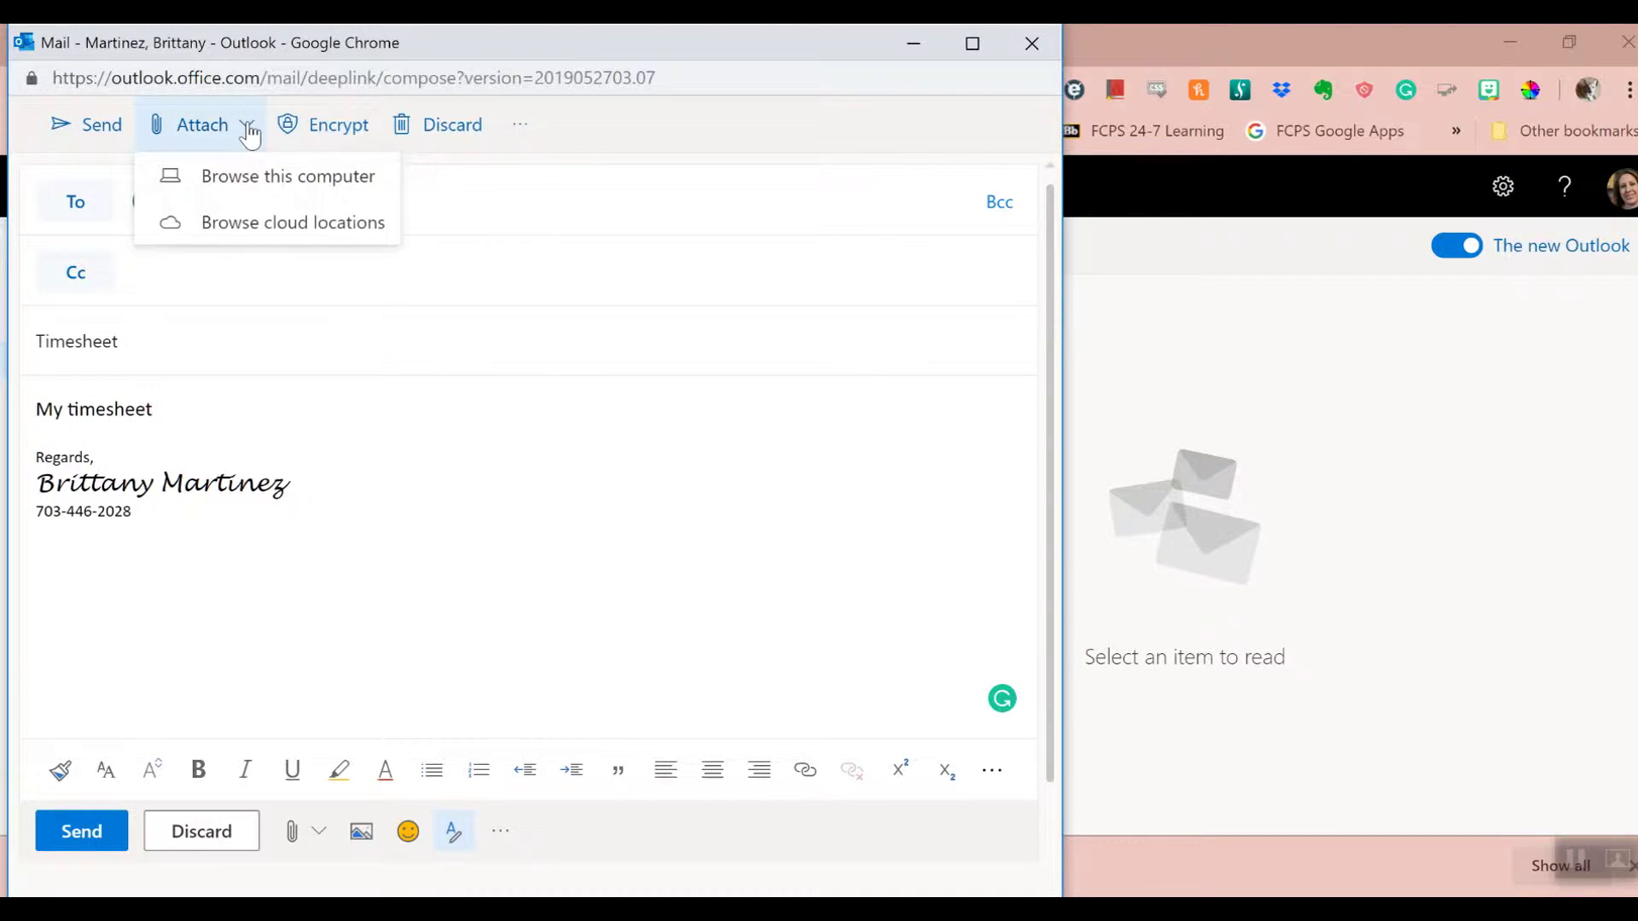
pyautogui.click(268, 188)
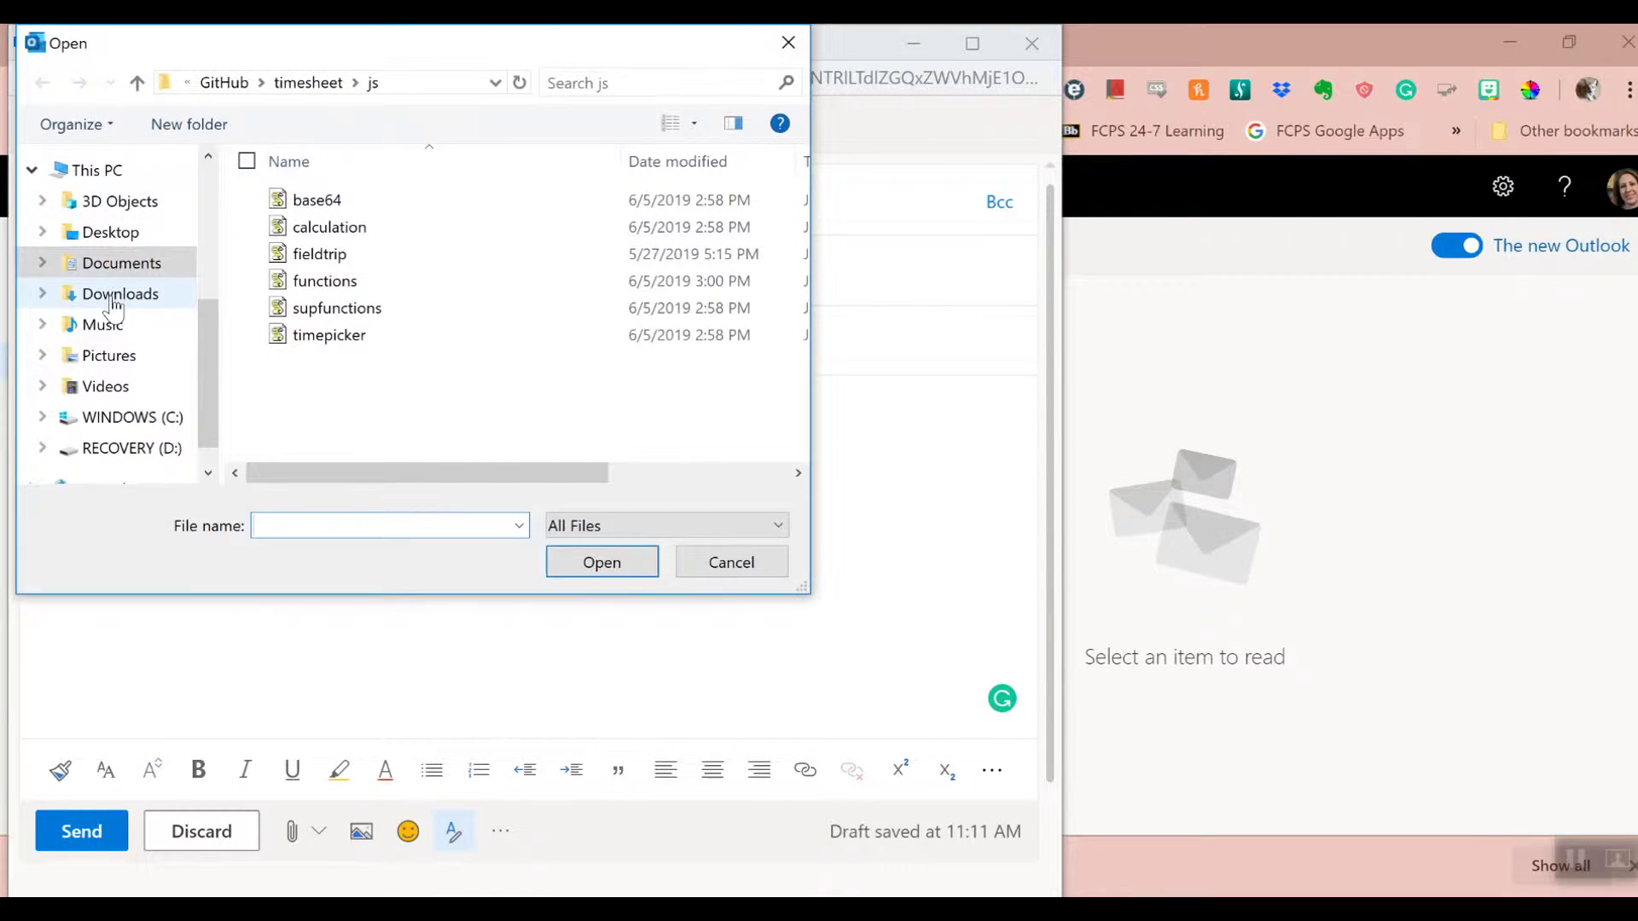
pyautogui.click(116, 294)
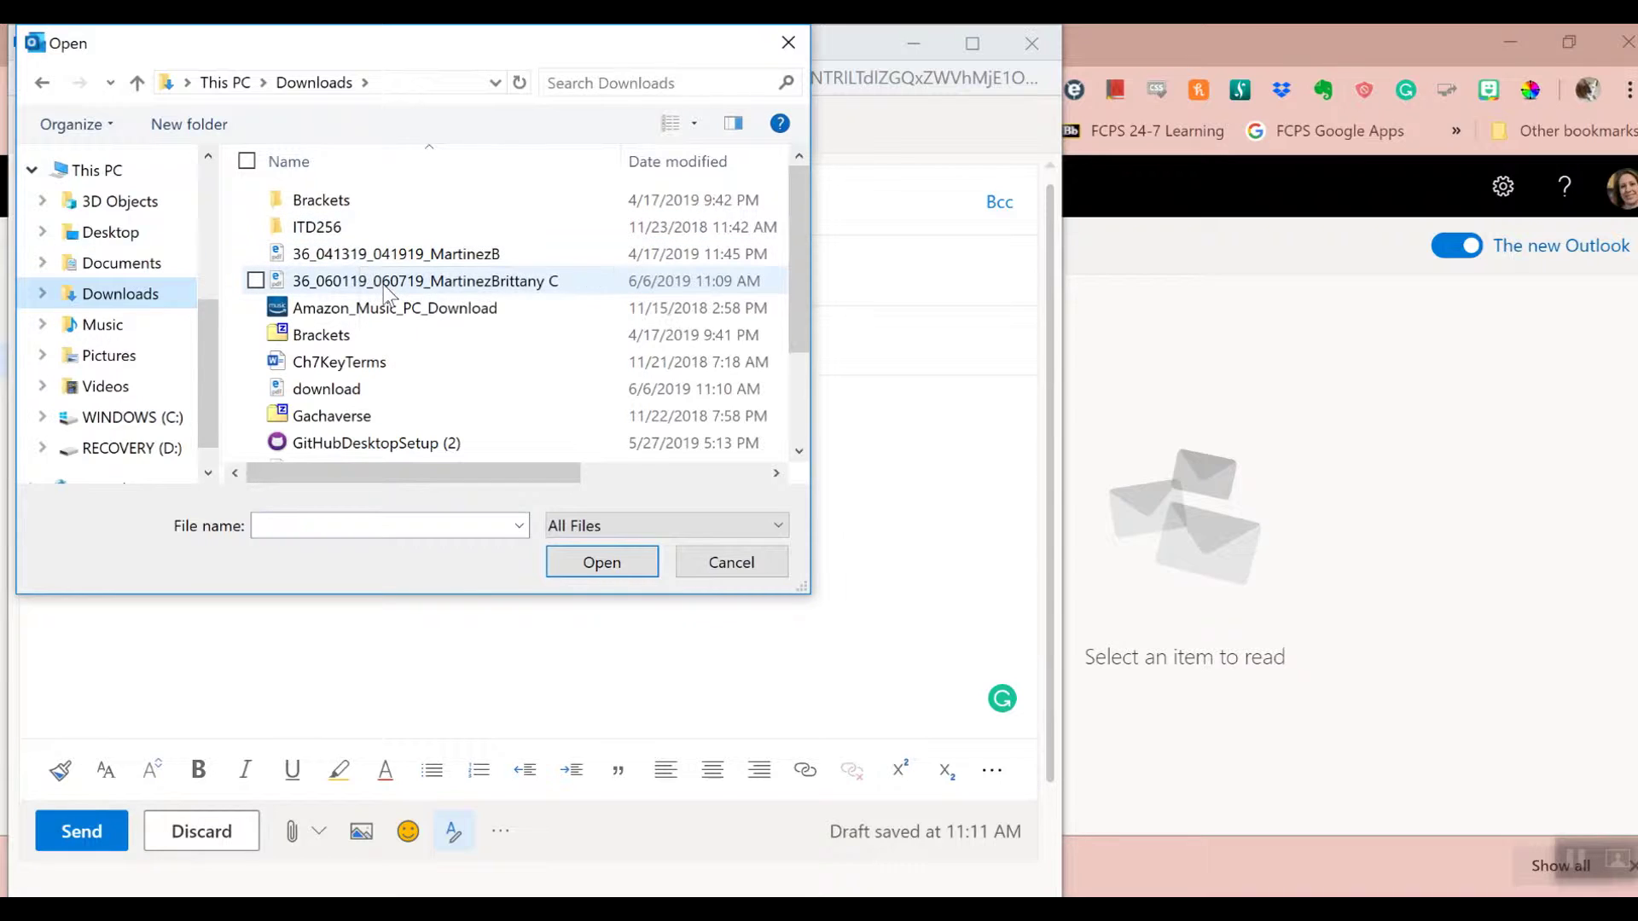
pyautogui.click(375, 253)
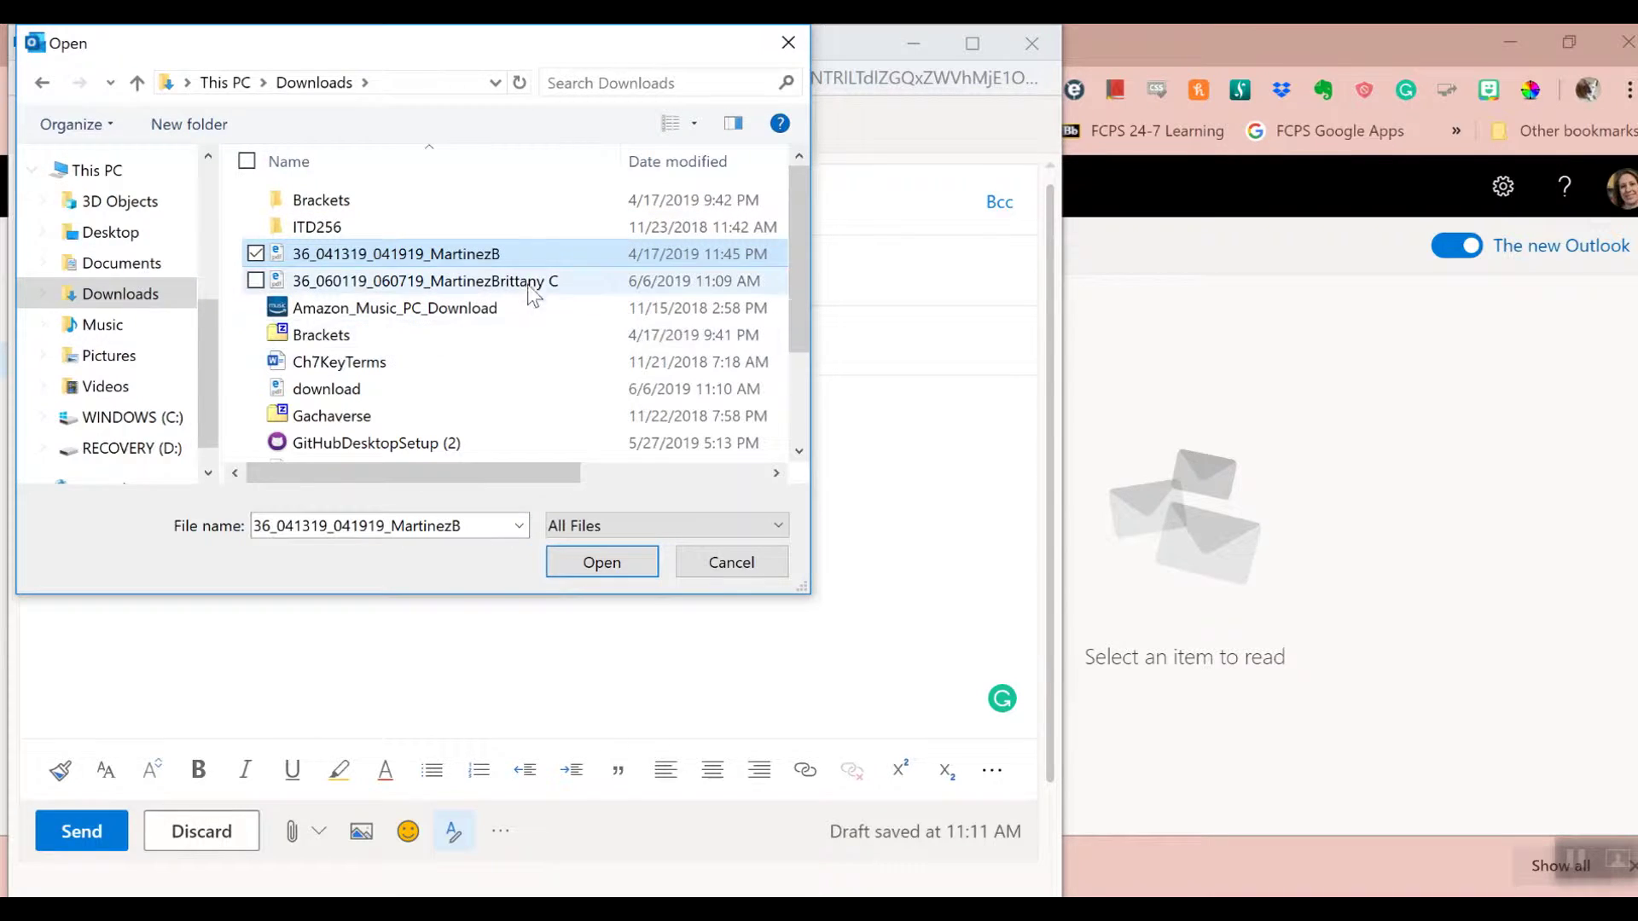
pyautogui.click(359, 283)
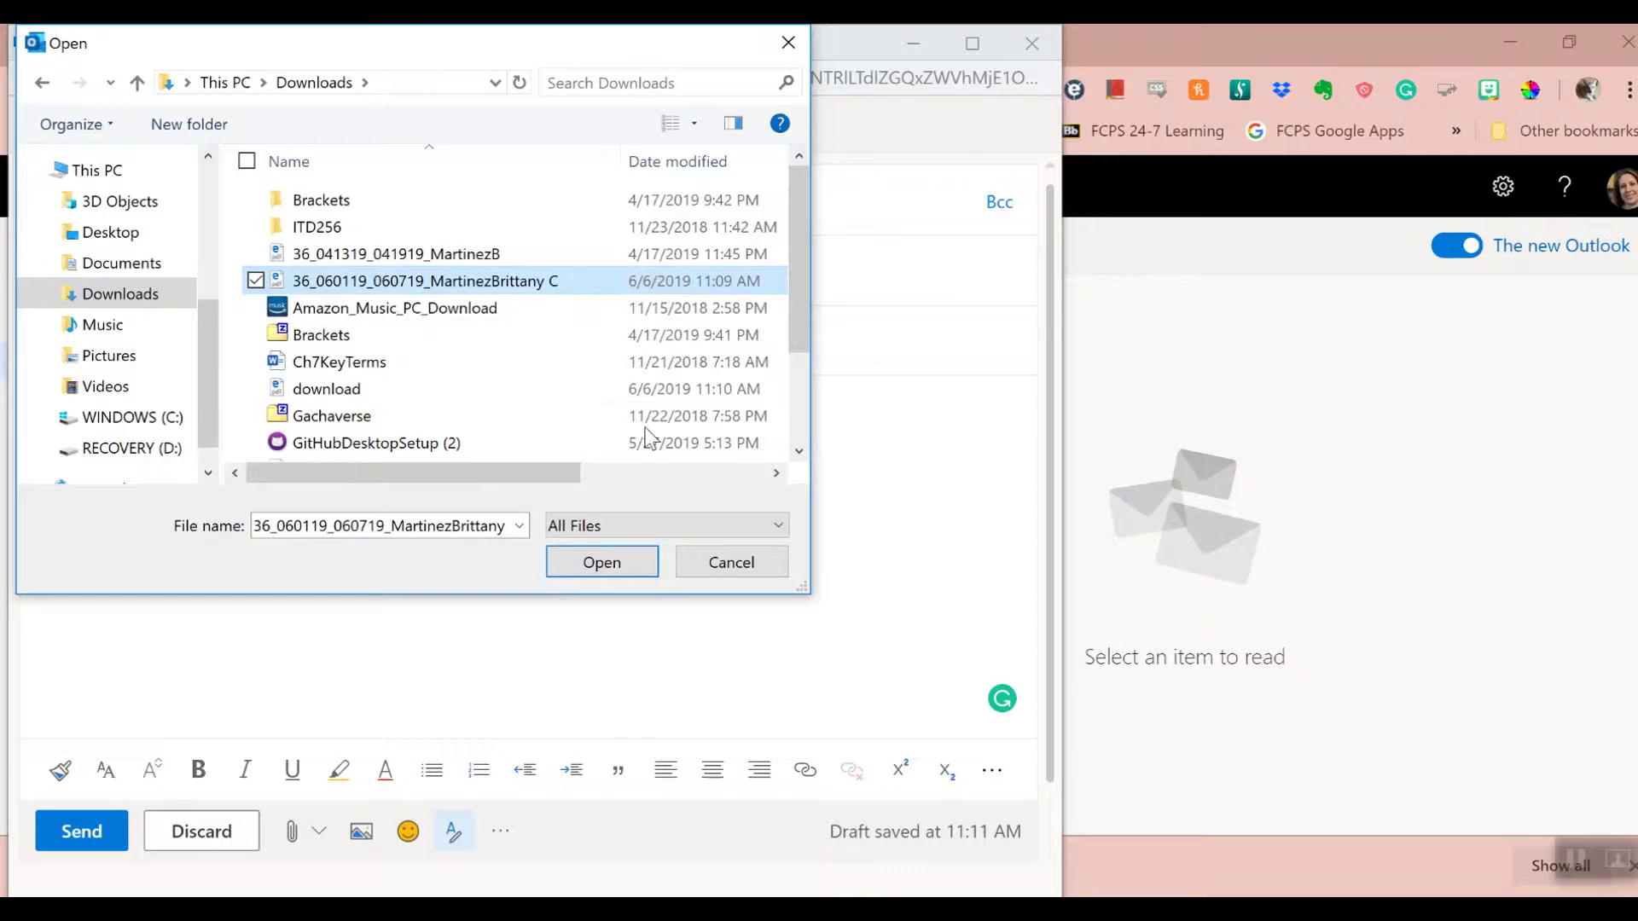
pyautogui.click(611, 560)
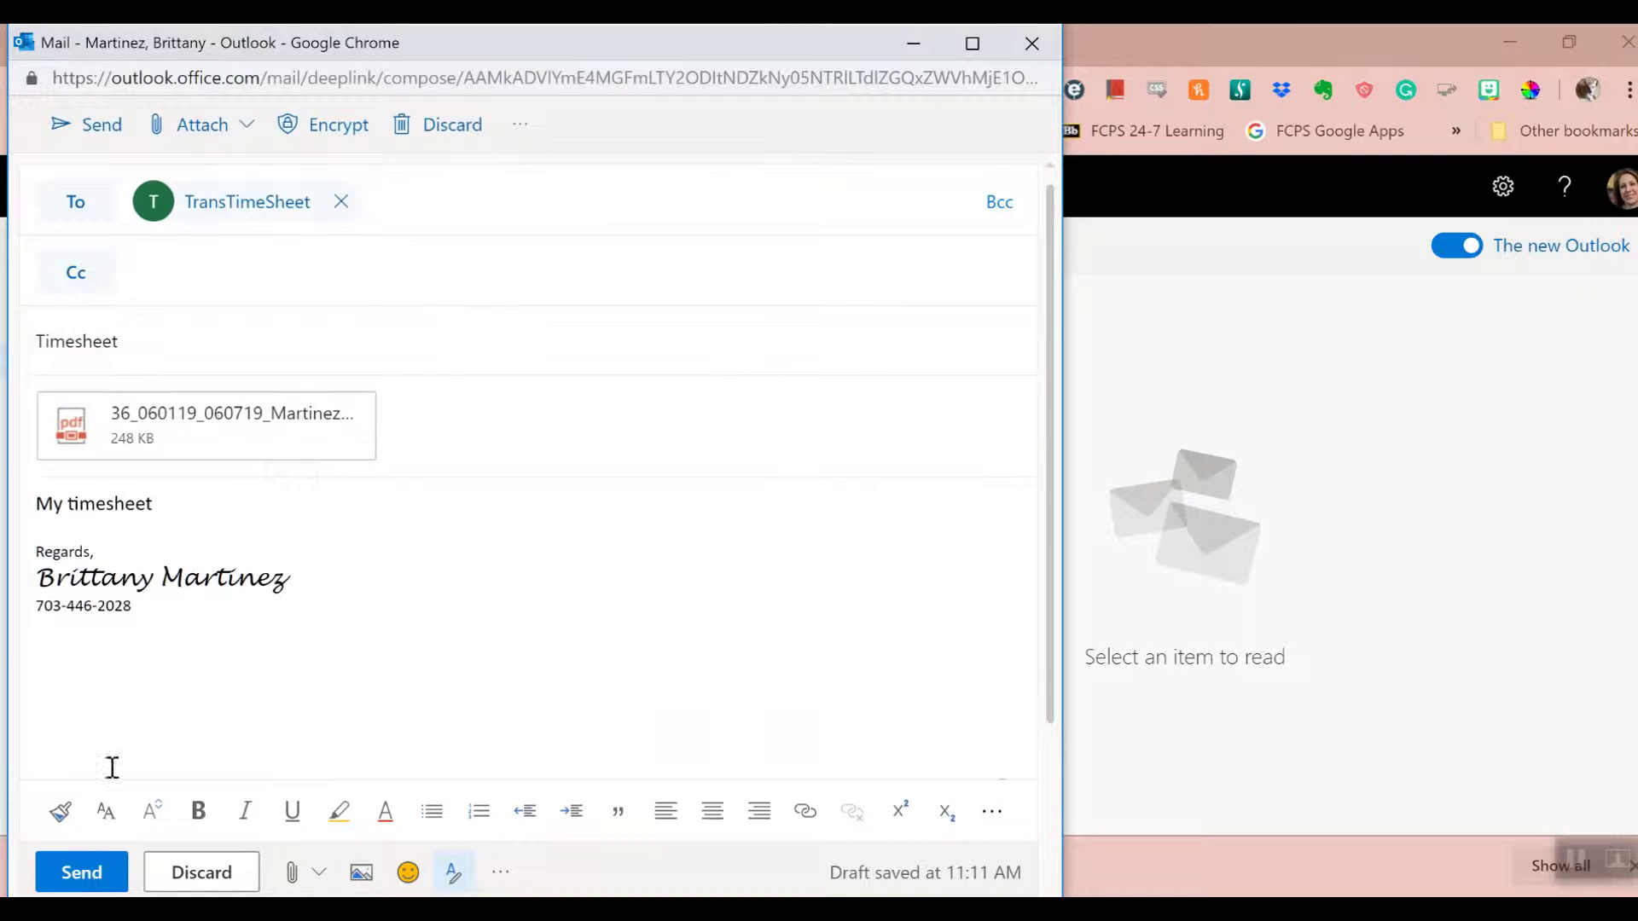
pyautogui.click(73, 878)
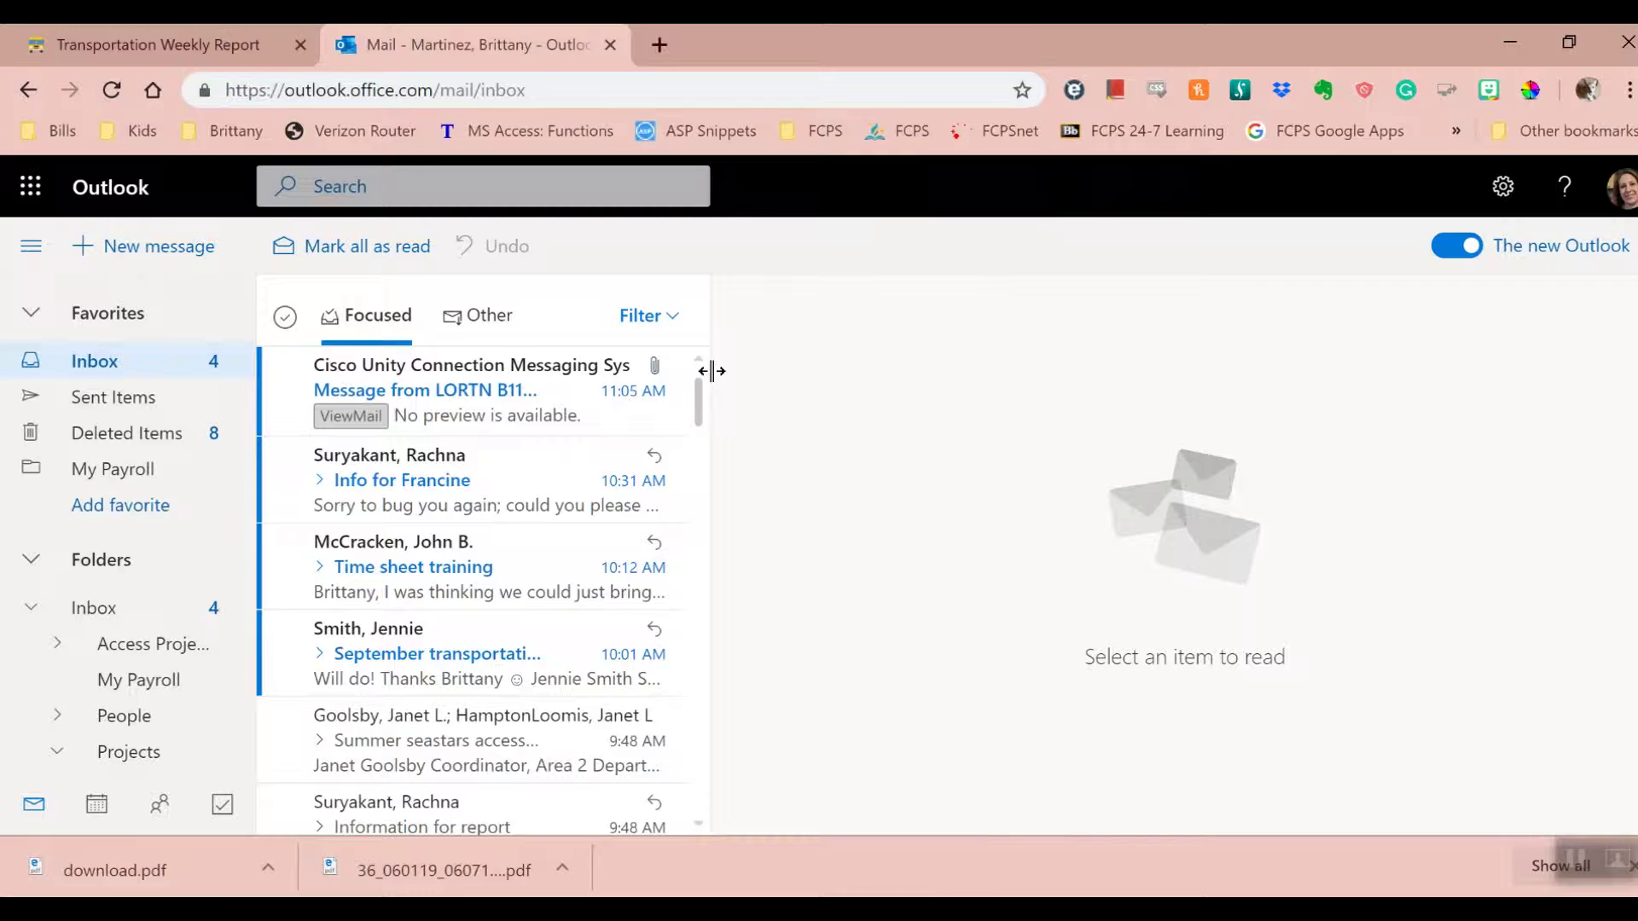
# - Check Sent Items, open the TransTimeSheet confirmation receipt in the Inbox, and close the Outlook tab
pyautogui.click(94, 406)
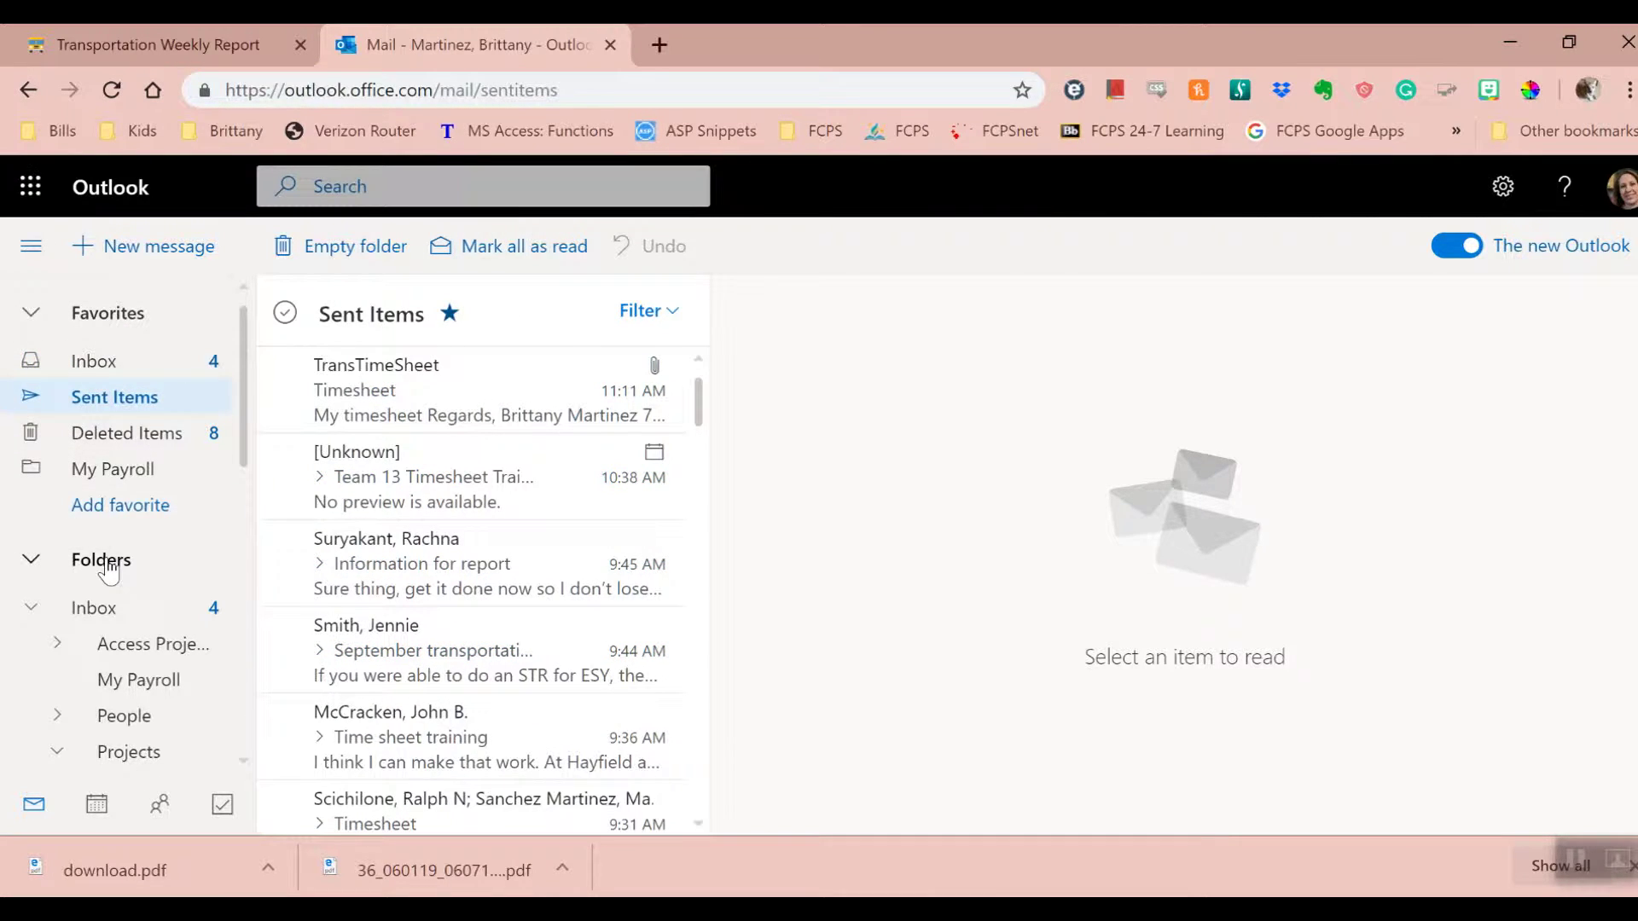
pyautogui.click(95, 607)
pyautogui.click(1363, 288)
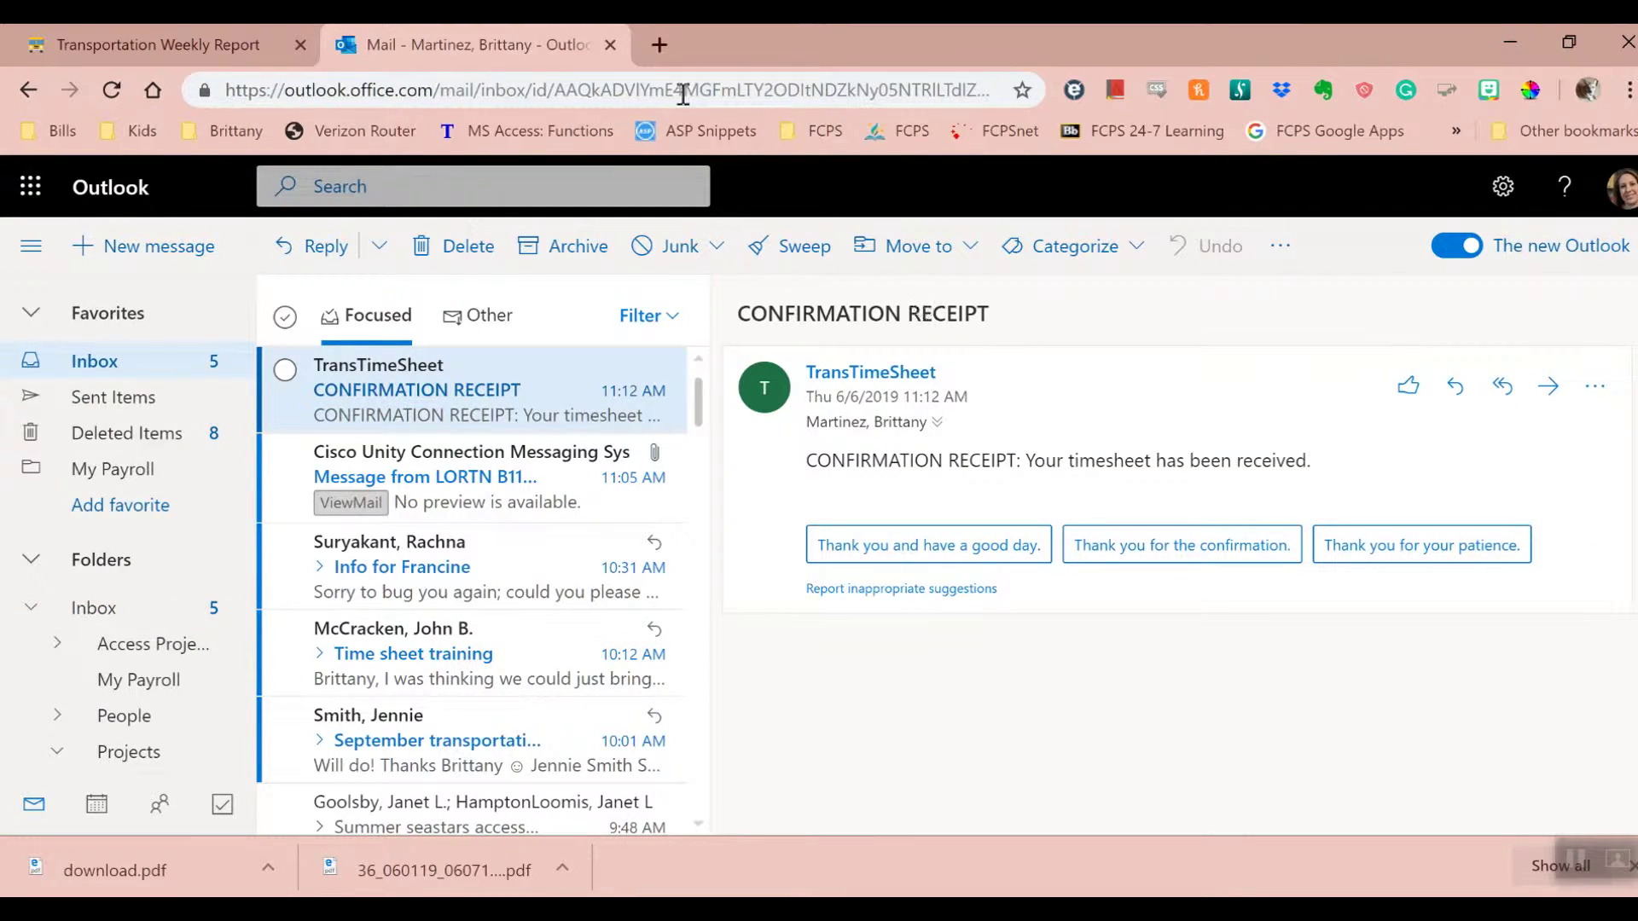
pyautogui.click(609, 45)
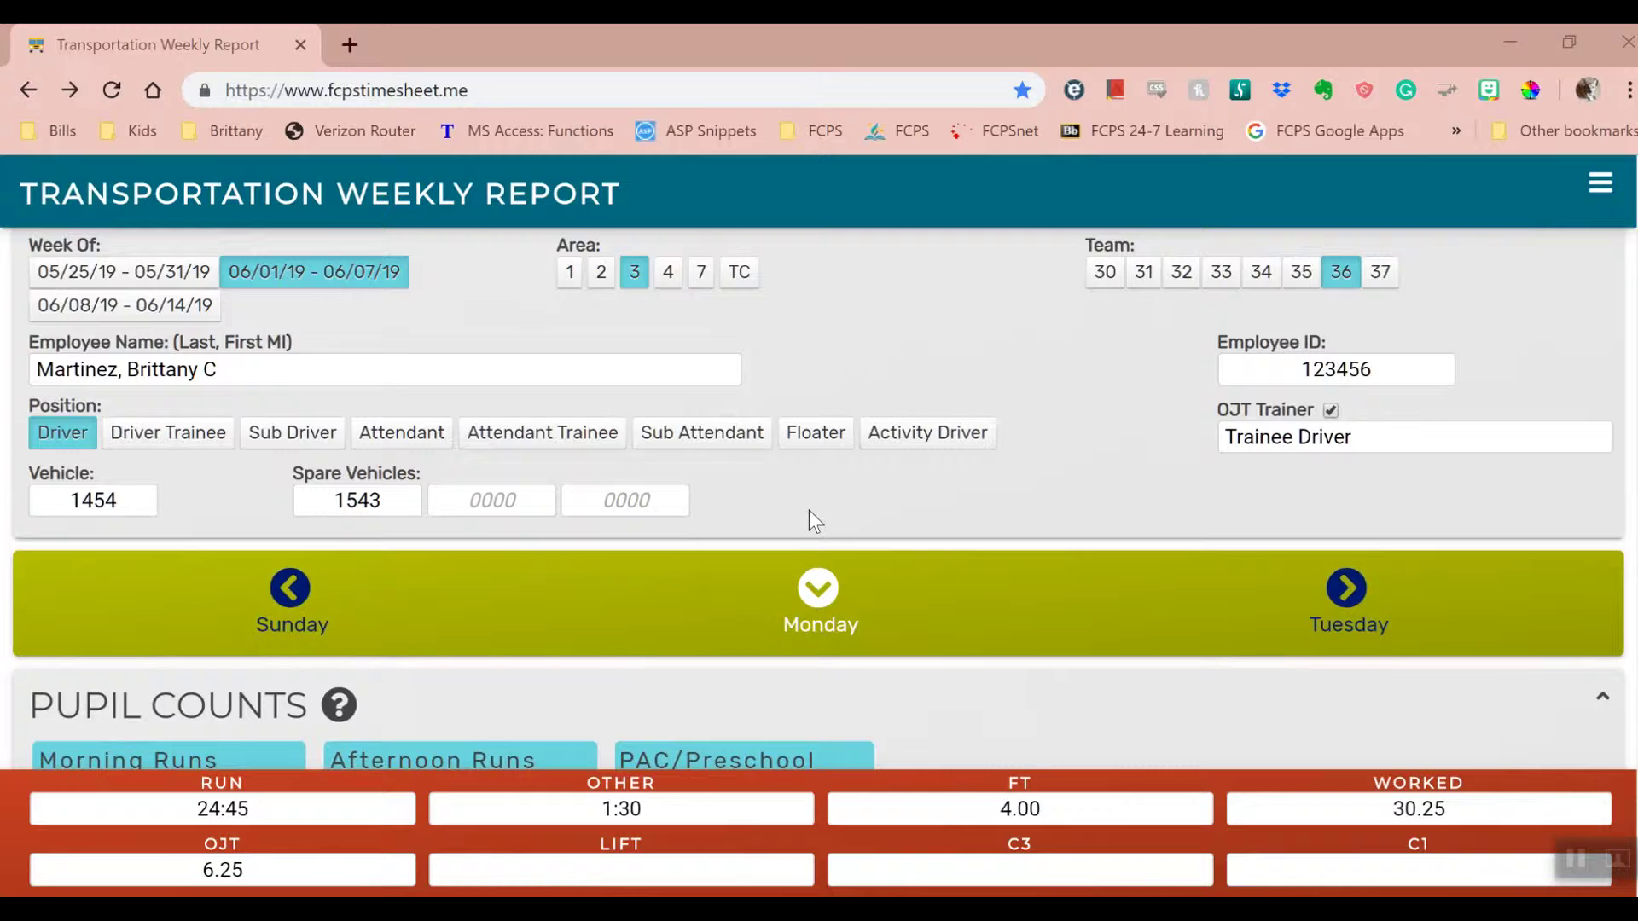
# - Delete spare vehicle number 1543 and turn off OJT Trainer, clearing the trainee
pyautogui.moveTo(416, 499); pyautogui.dragTo(228, 473)
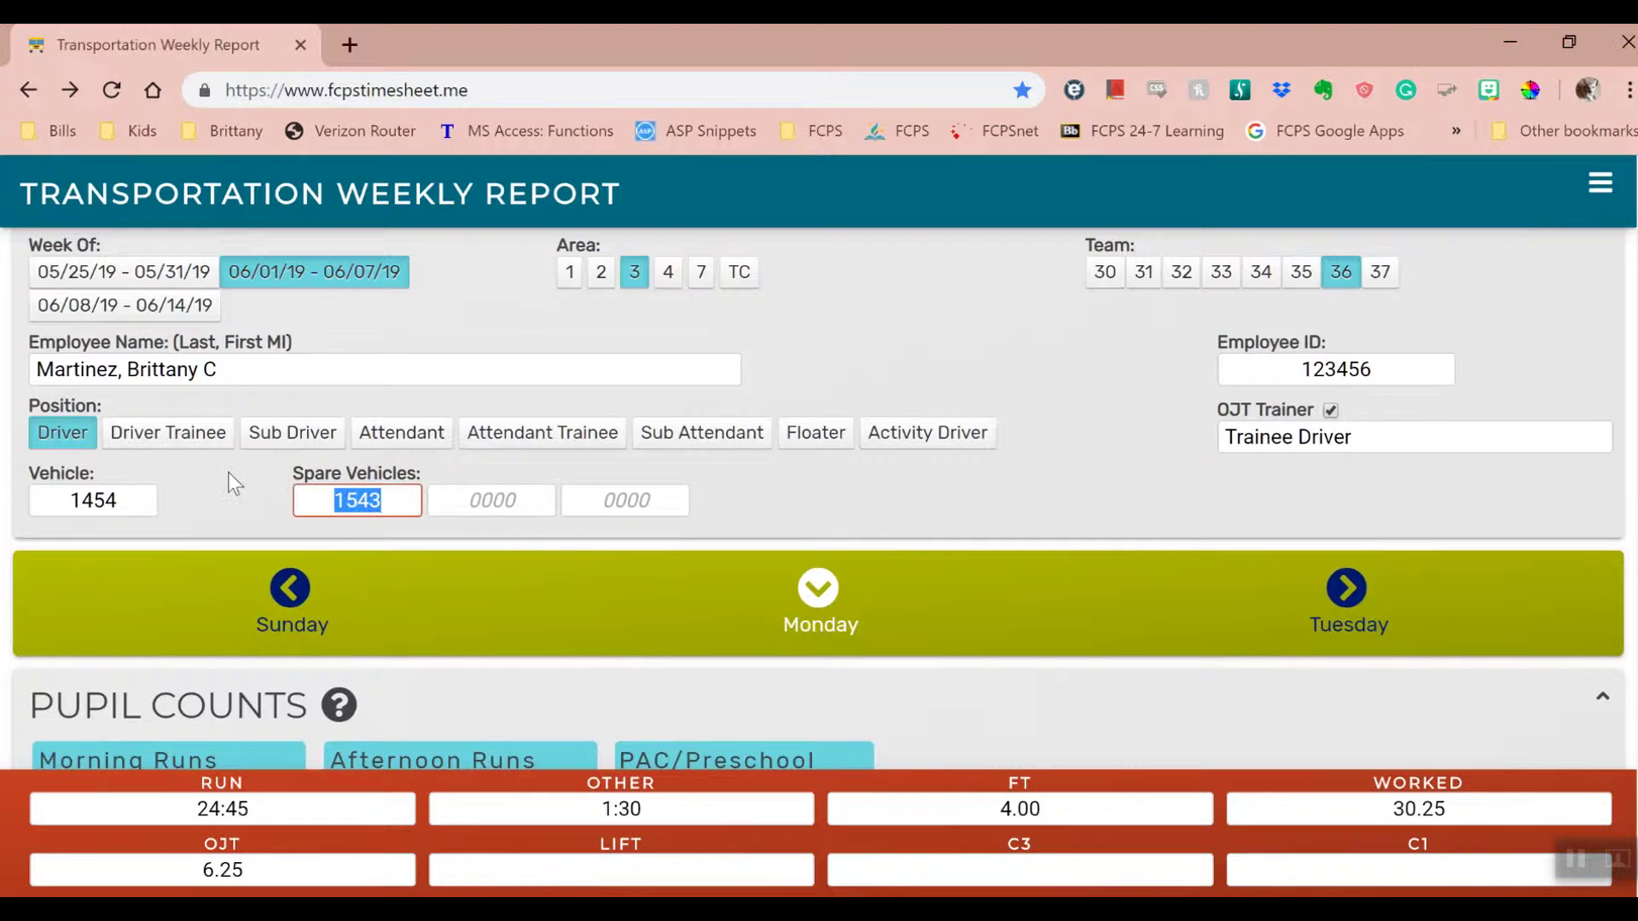
pyautogui.press('BackSpace')
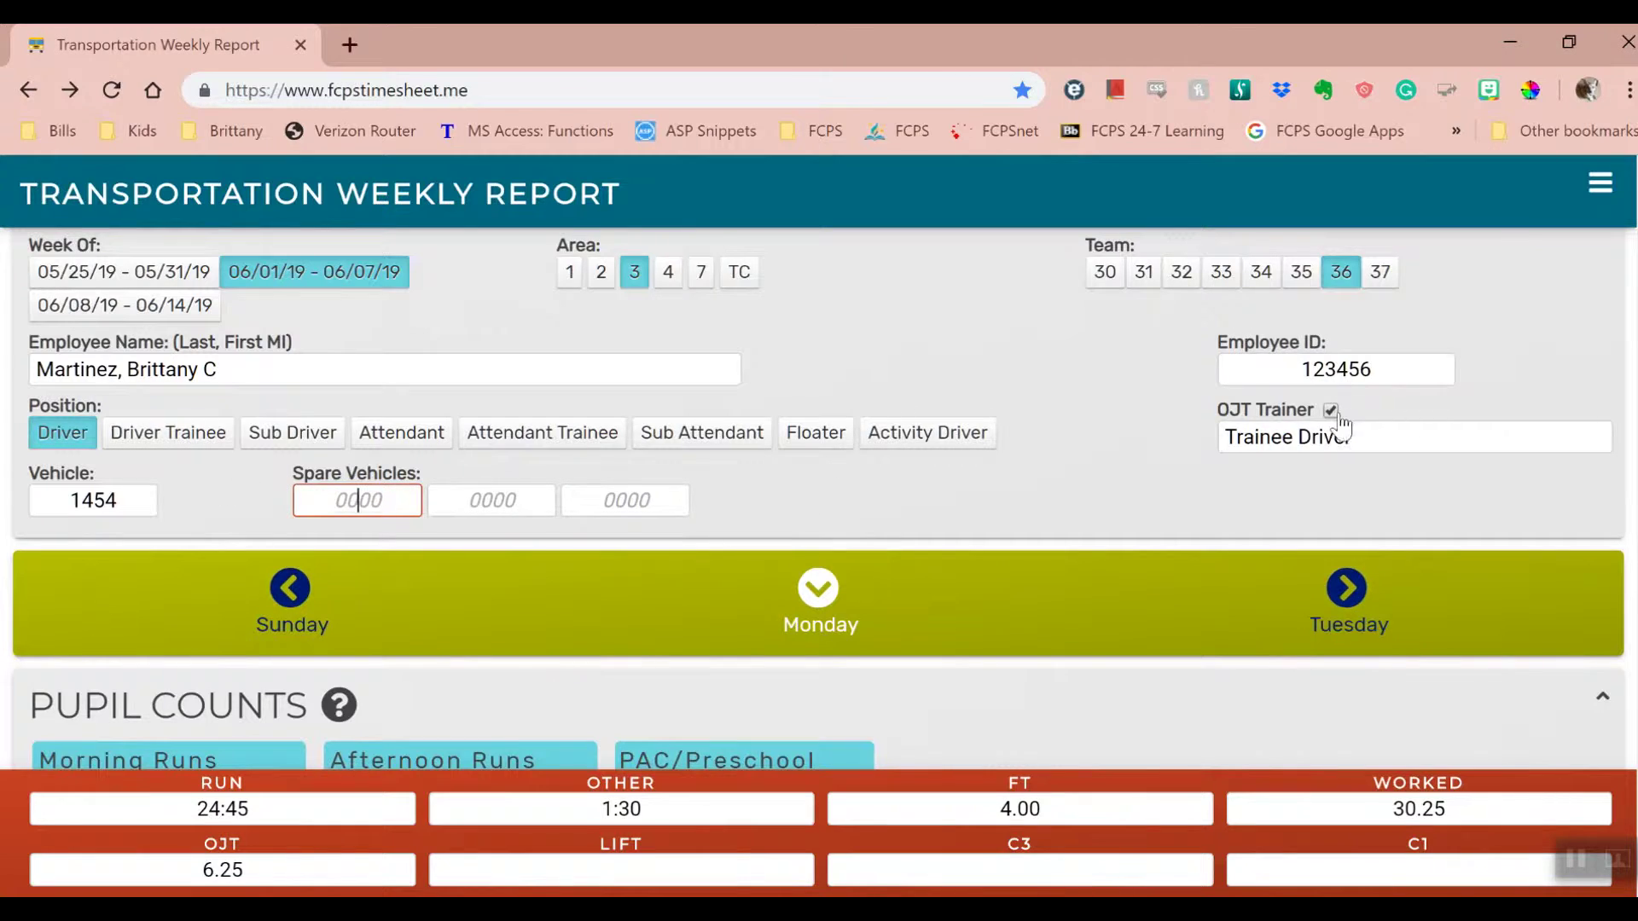
pyautogui.click(1333, 411)
pyautogui.scroll(-8, 1494, 433)
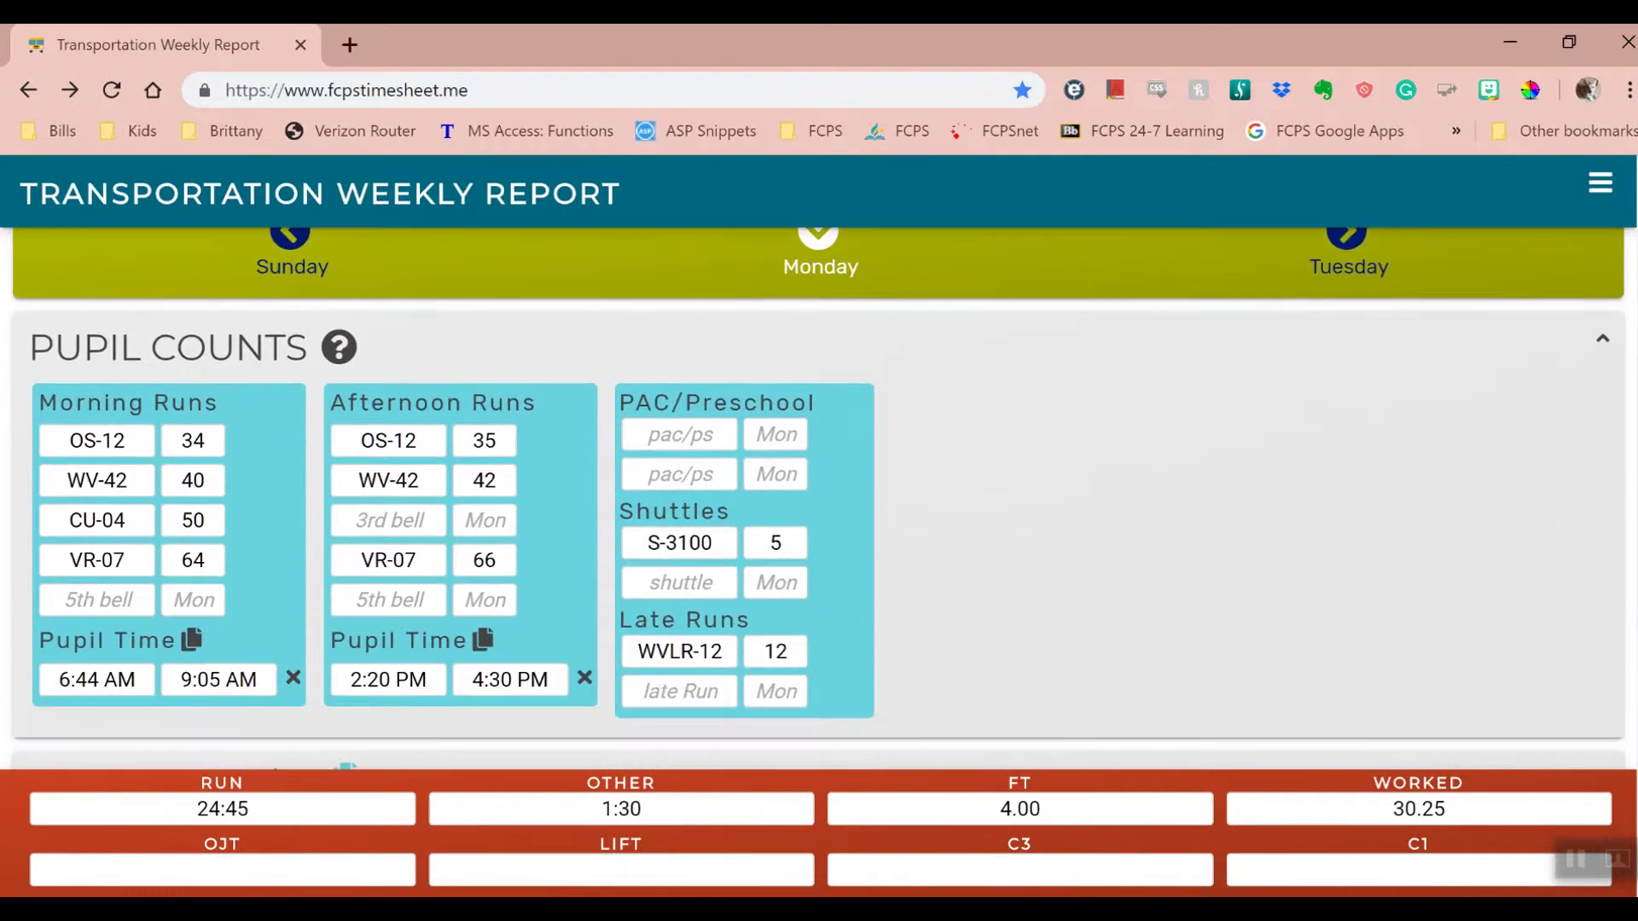
pyautogui.scroll(5, 1495, 433)
# - Clear Thursday's Garage trip work type and its times
pyautogui.click(1346, 378)
pyautogui.click(1346, 377)
pyautogui.click(1345, 338)
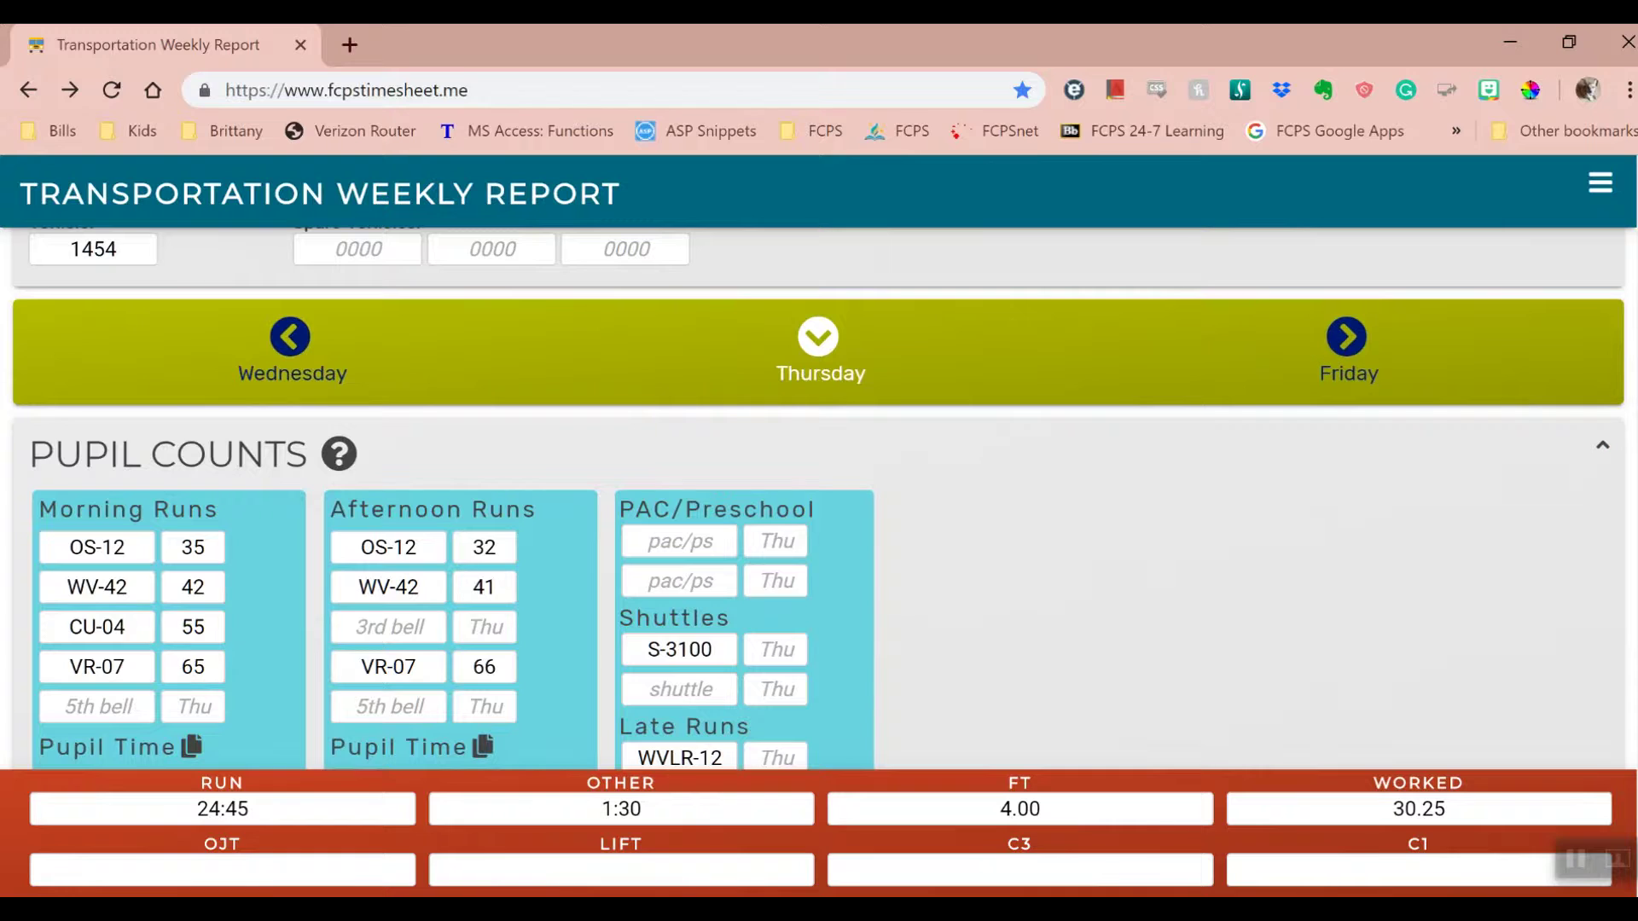
pyautogui.scroll(-10, 819, 495)
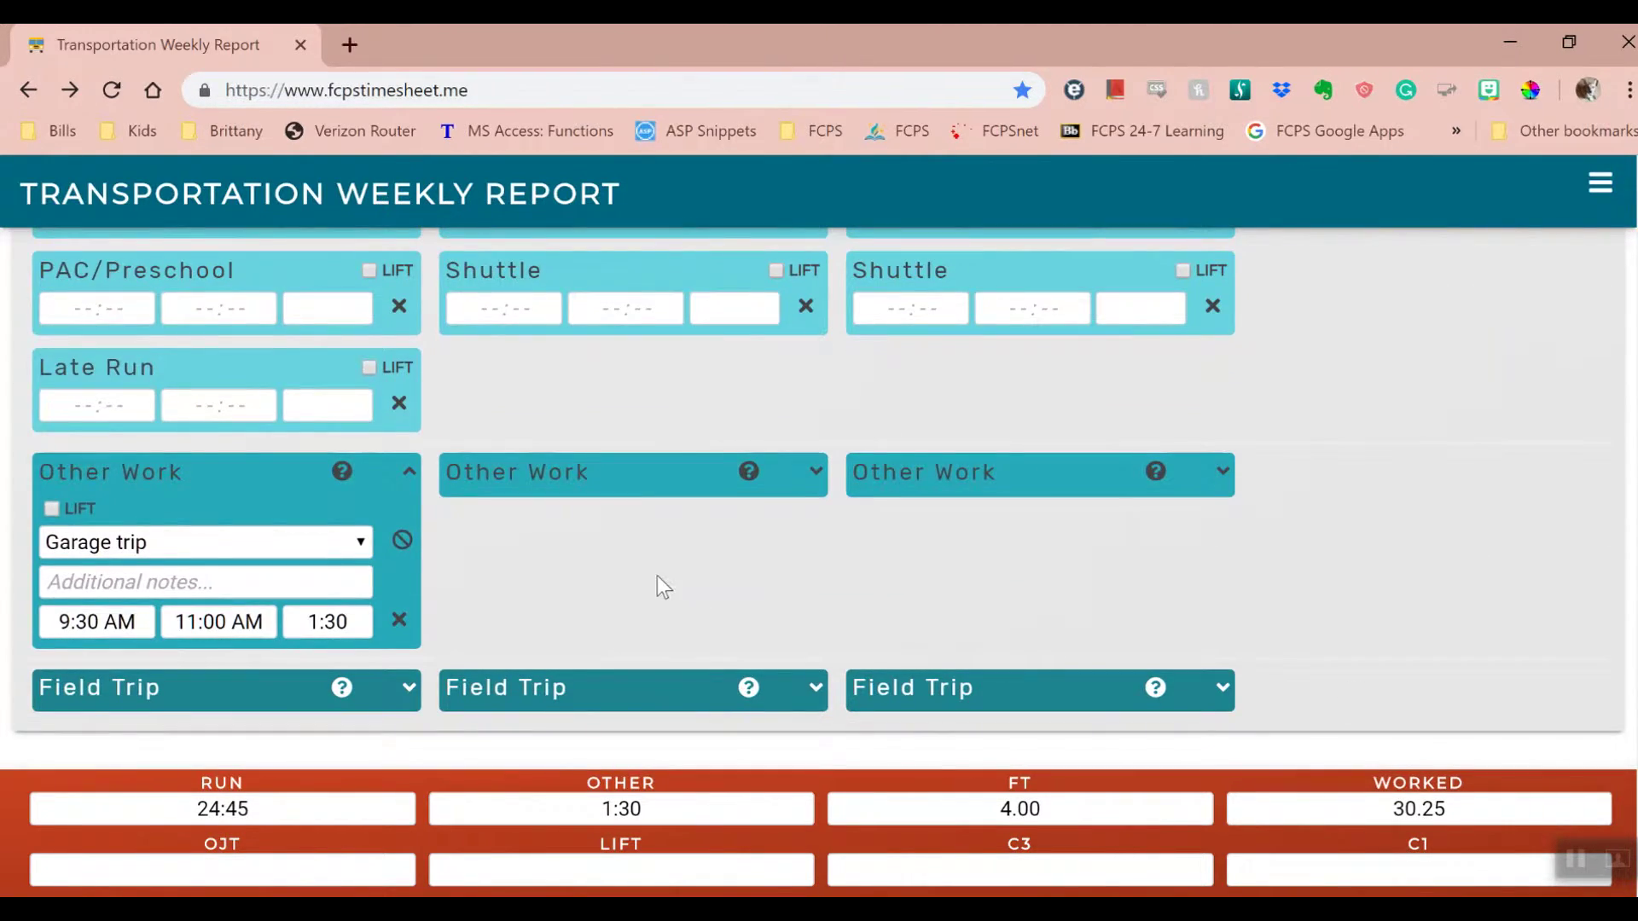
pyautogui.click(402, 540)
pyautogui.click(399, 620)
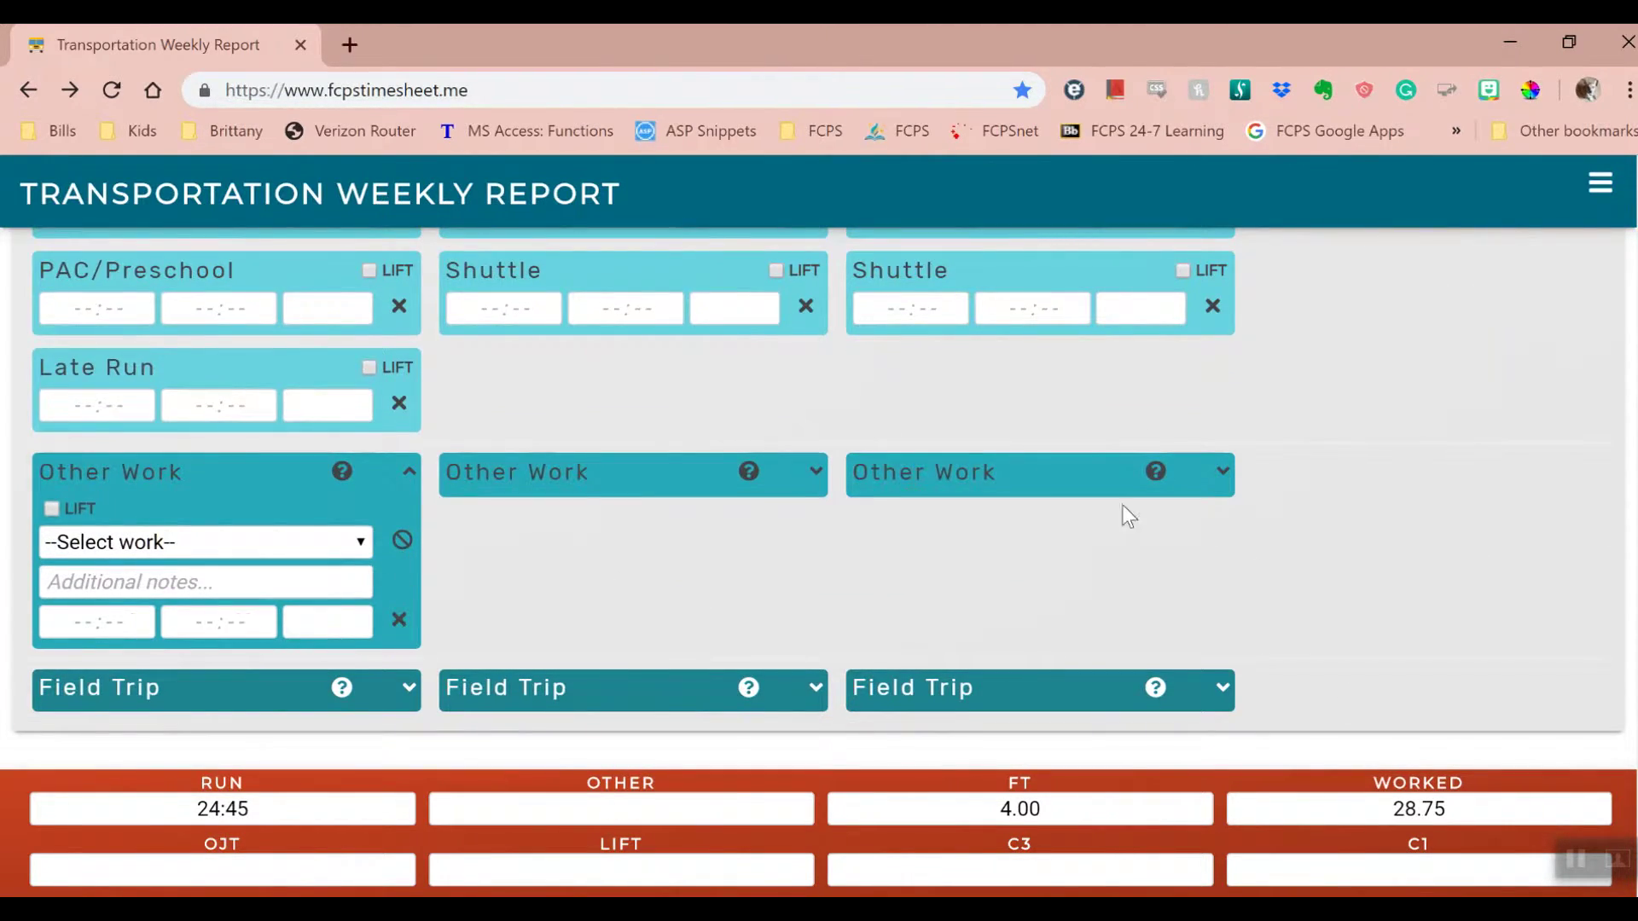
pyautogui.scroll(10, 1128, 516)
# - Clear Friday's Westfield Hs–Chantilly Hs field trip voucher, origin, destination and times
pyautogui.click(1355, 354)
pyautogui.scroll(-8, 1245, 570)
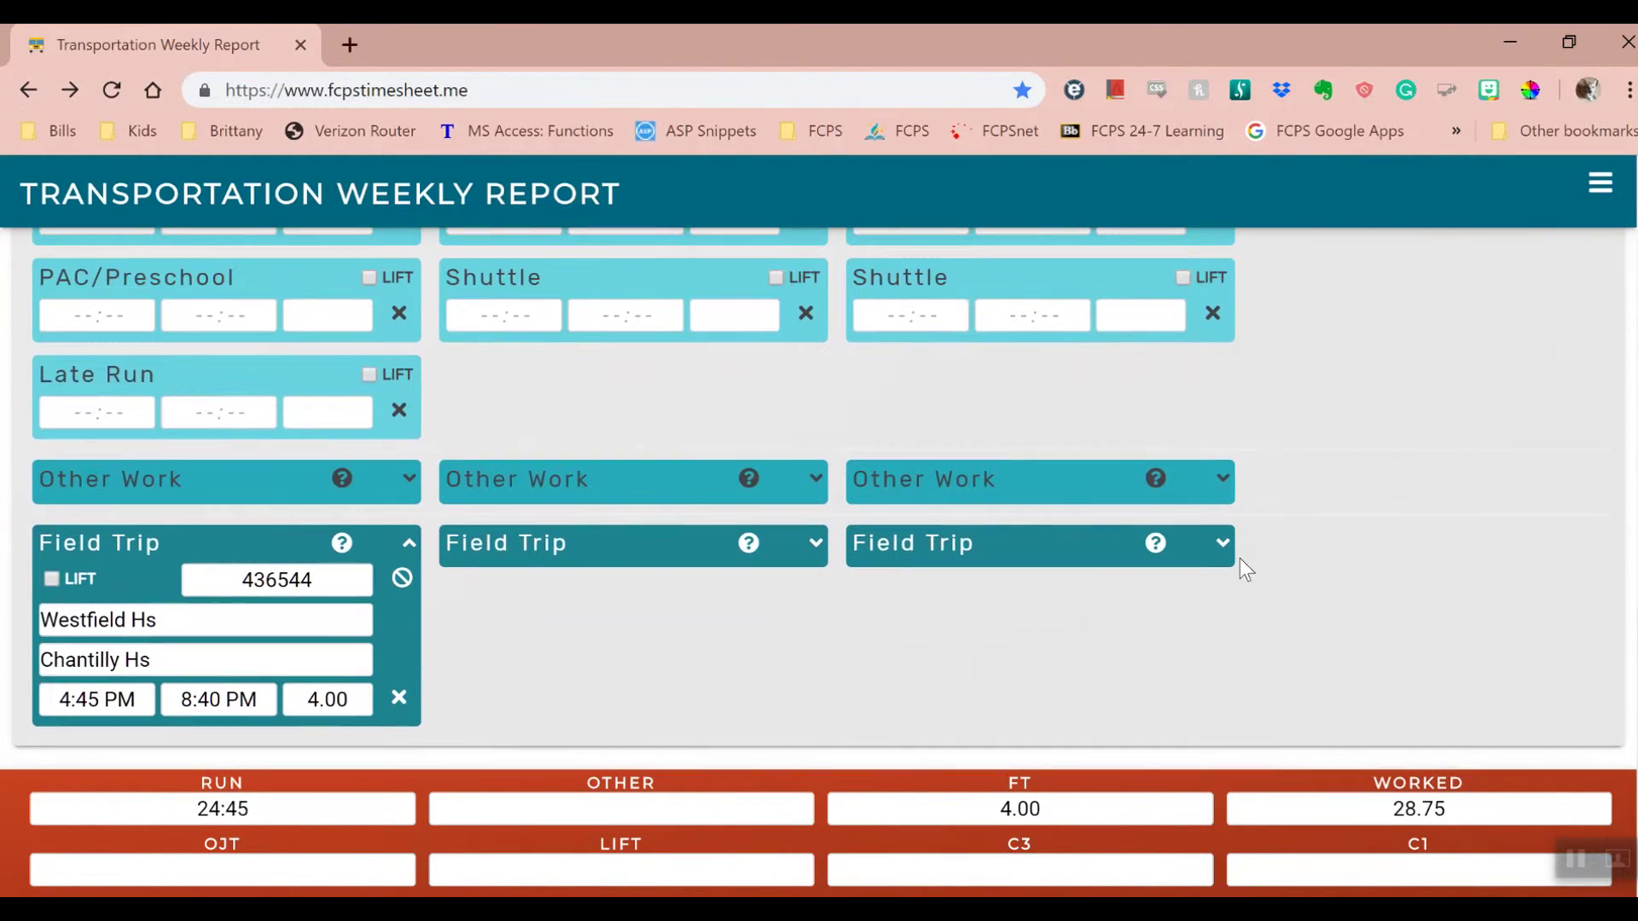
pyautogui.click(402, 580)
pyautogui.click(400, 703)
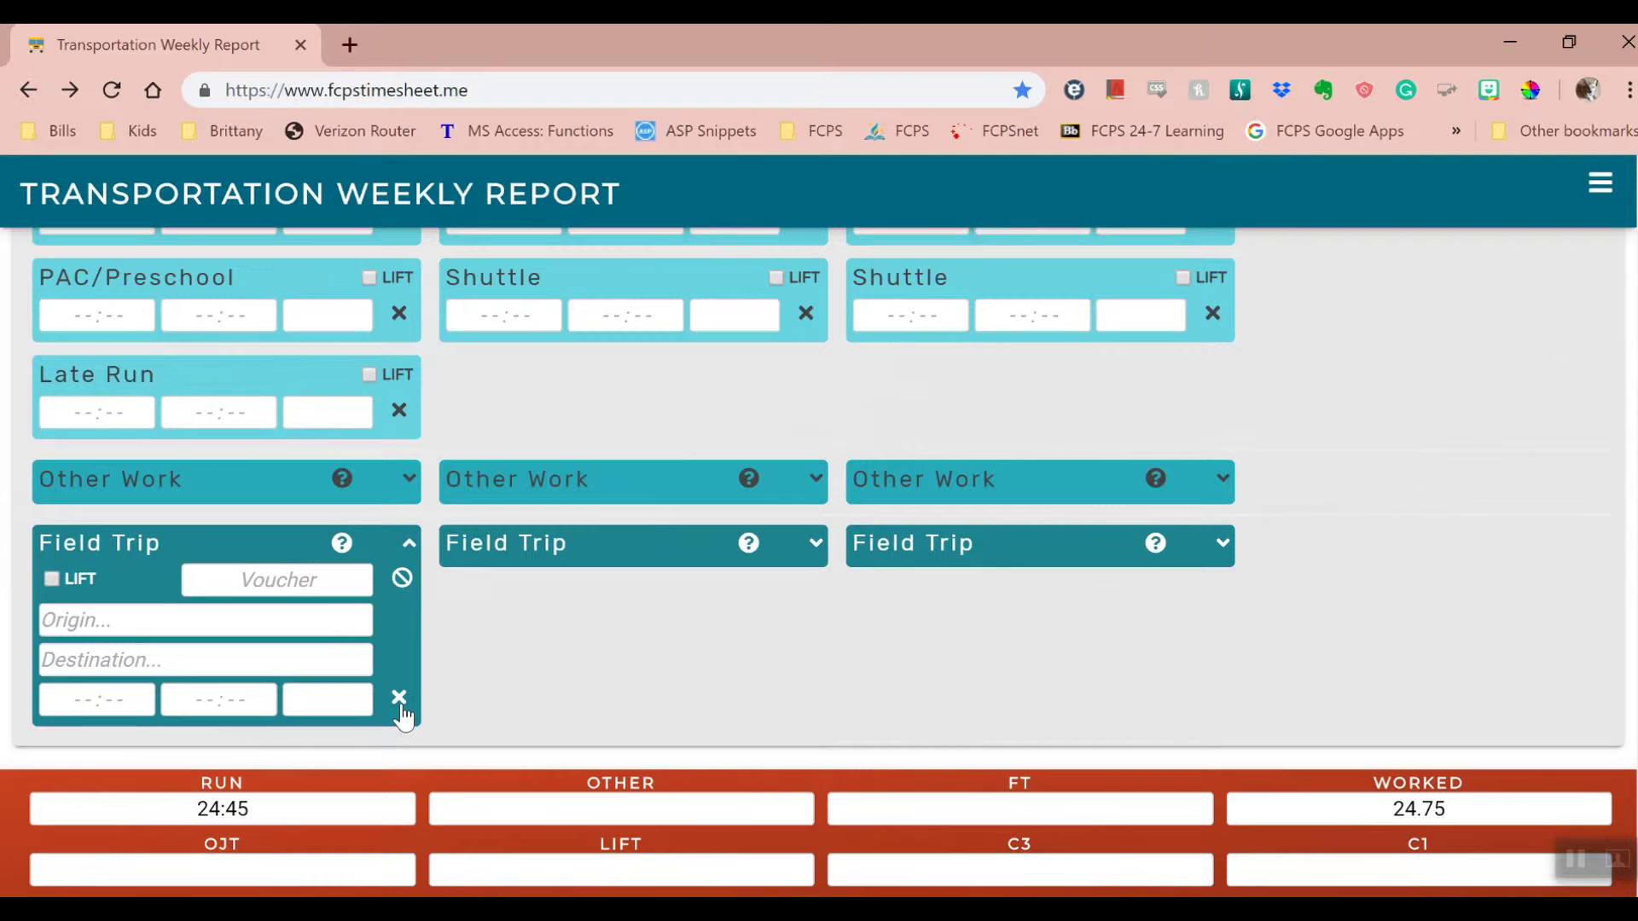